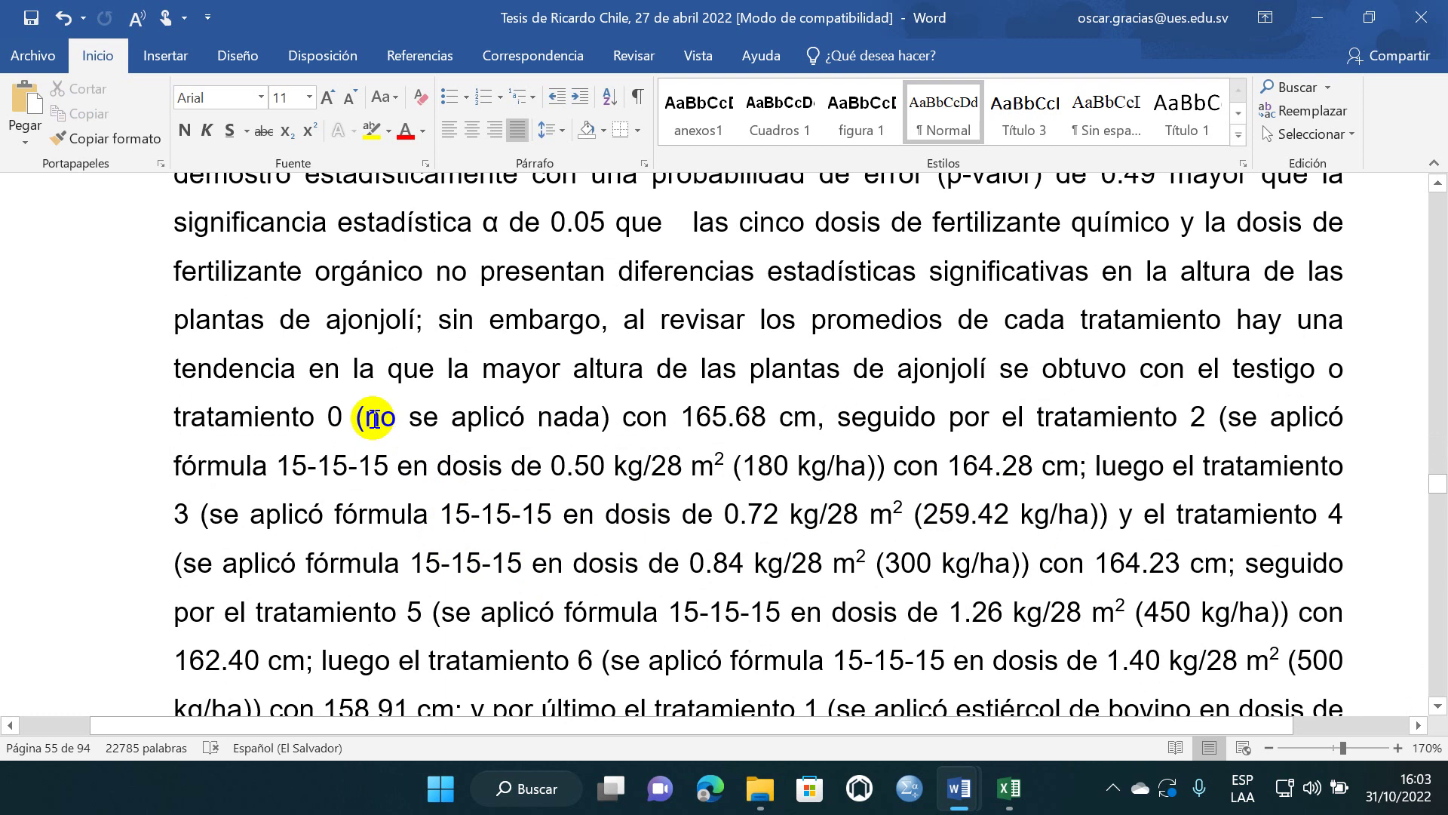
# - Read the plant-height results paragraph comparing treatments 0 to 6, through to its reference to figura 17
pyautogui.moveTo(373, 418); pyautogui.dragTo(604, 420)
pyautogui.click(592, 465)
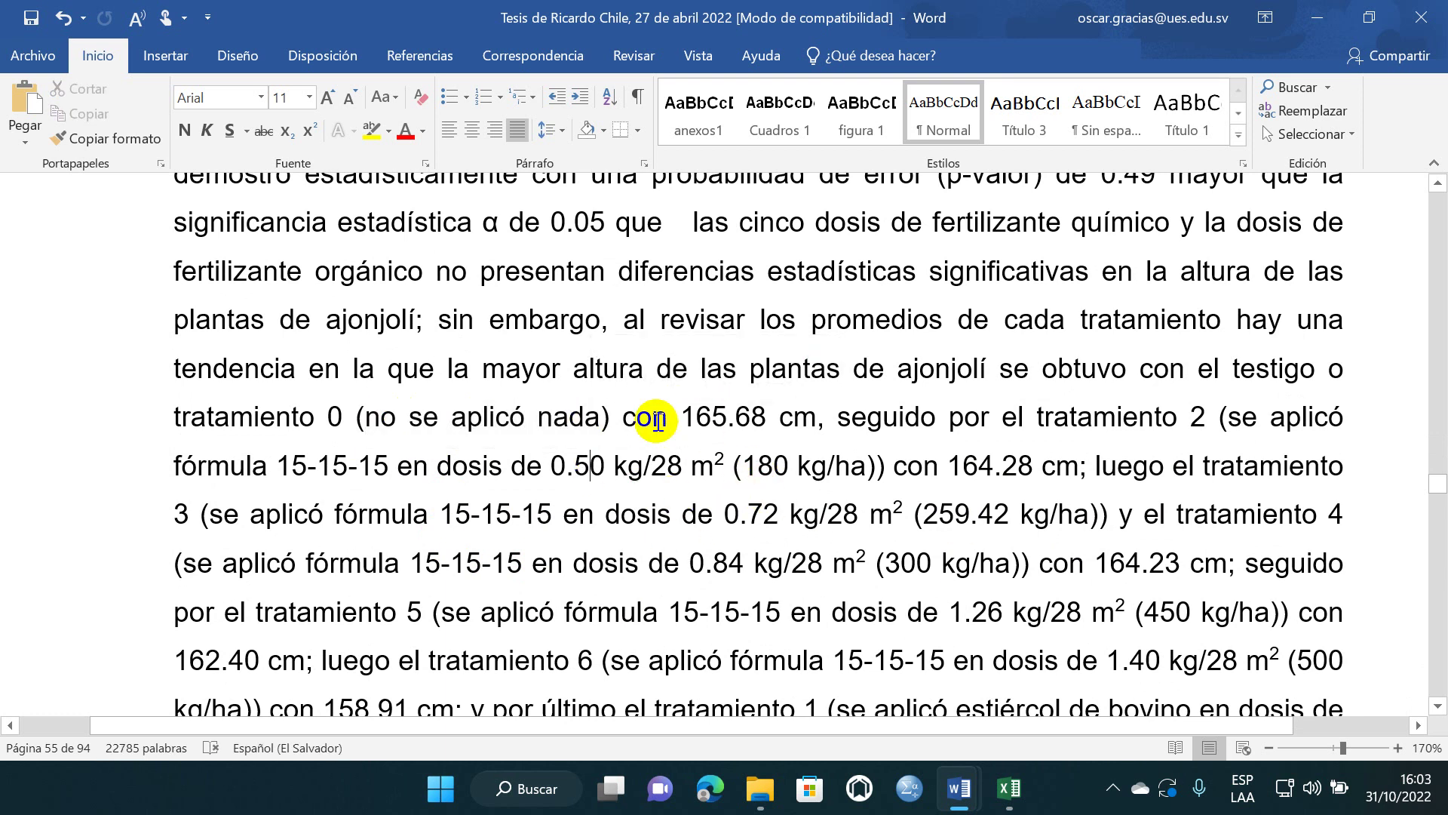
pyautogui.click(611, 417)
pyautogui.moveTo(668, 419); pyautogui.dragTo(1329, 662)
pyautogui.click(821, 518)
pyautogui.scroll(-2, 981, 589)
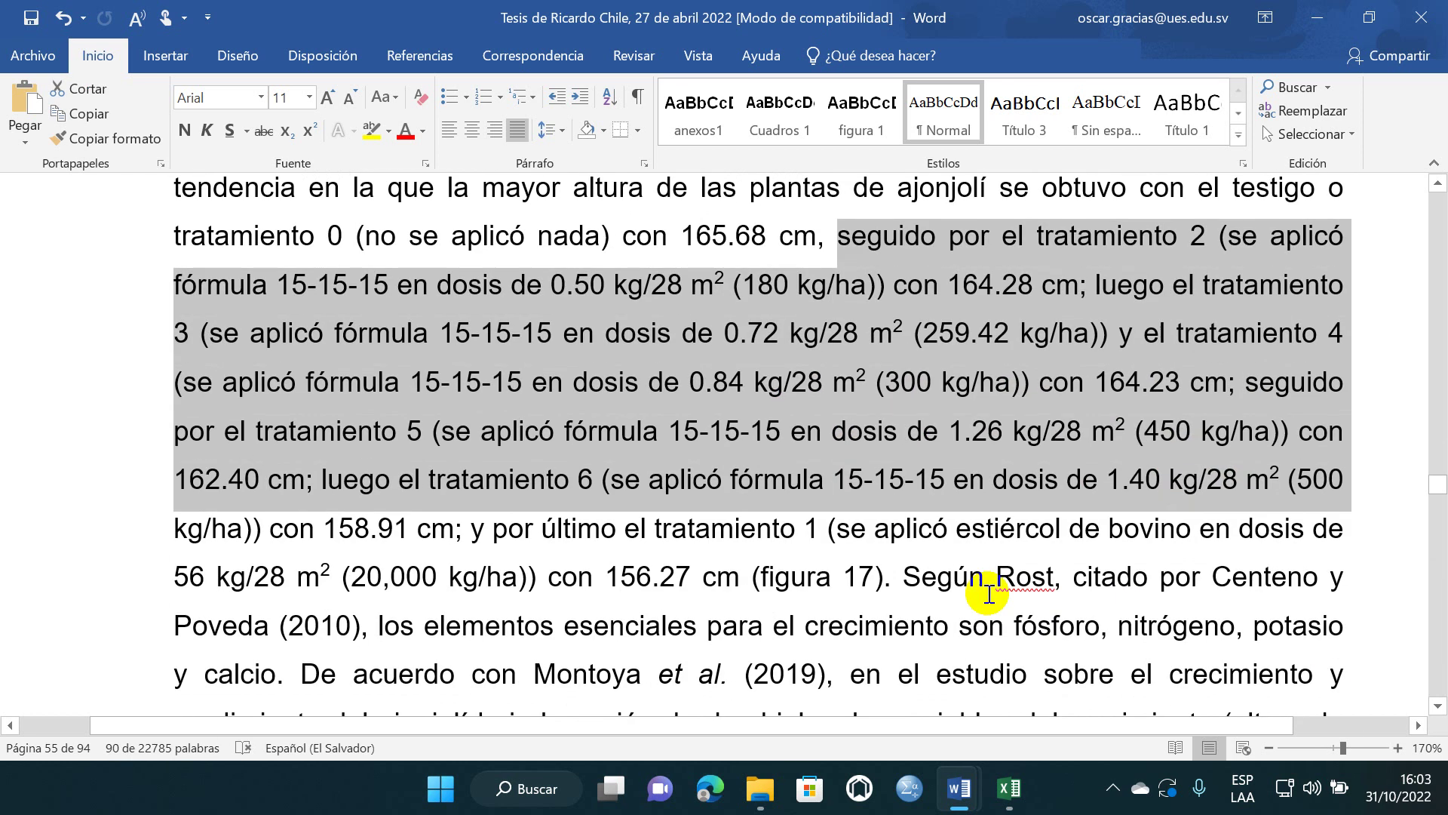
pyautogui.moveTo(490, 438); pyautogui.dragTo(890, 491)
pyautogui.click(770, 498)
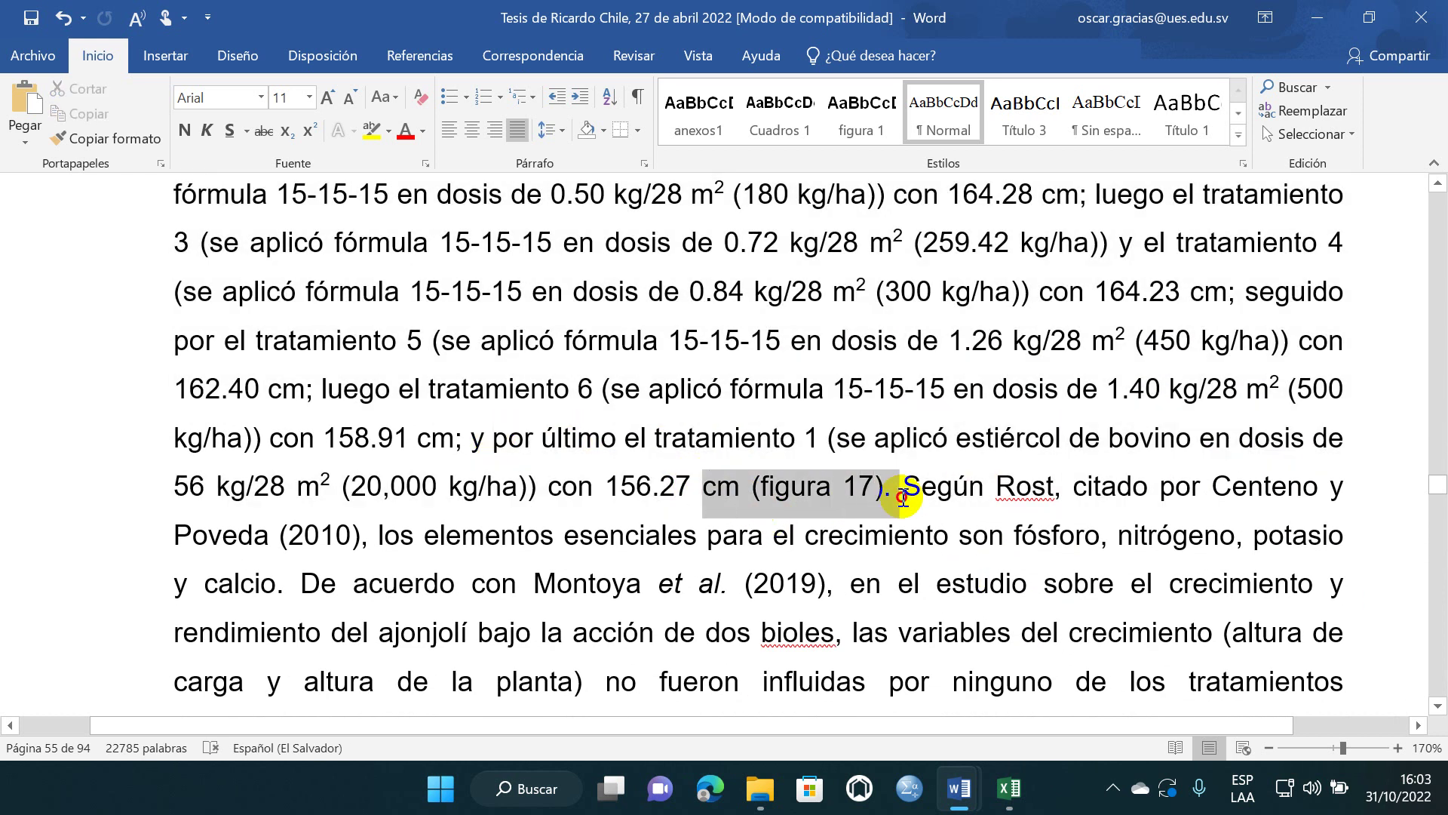
# - Examine the Figura 17 bar chart of sesame plant height by treatment against the paragraph describing it
pyautogui.scroll(-4, 812, 563)
pyautogui.scroll(-8, 812, 563)
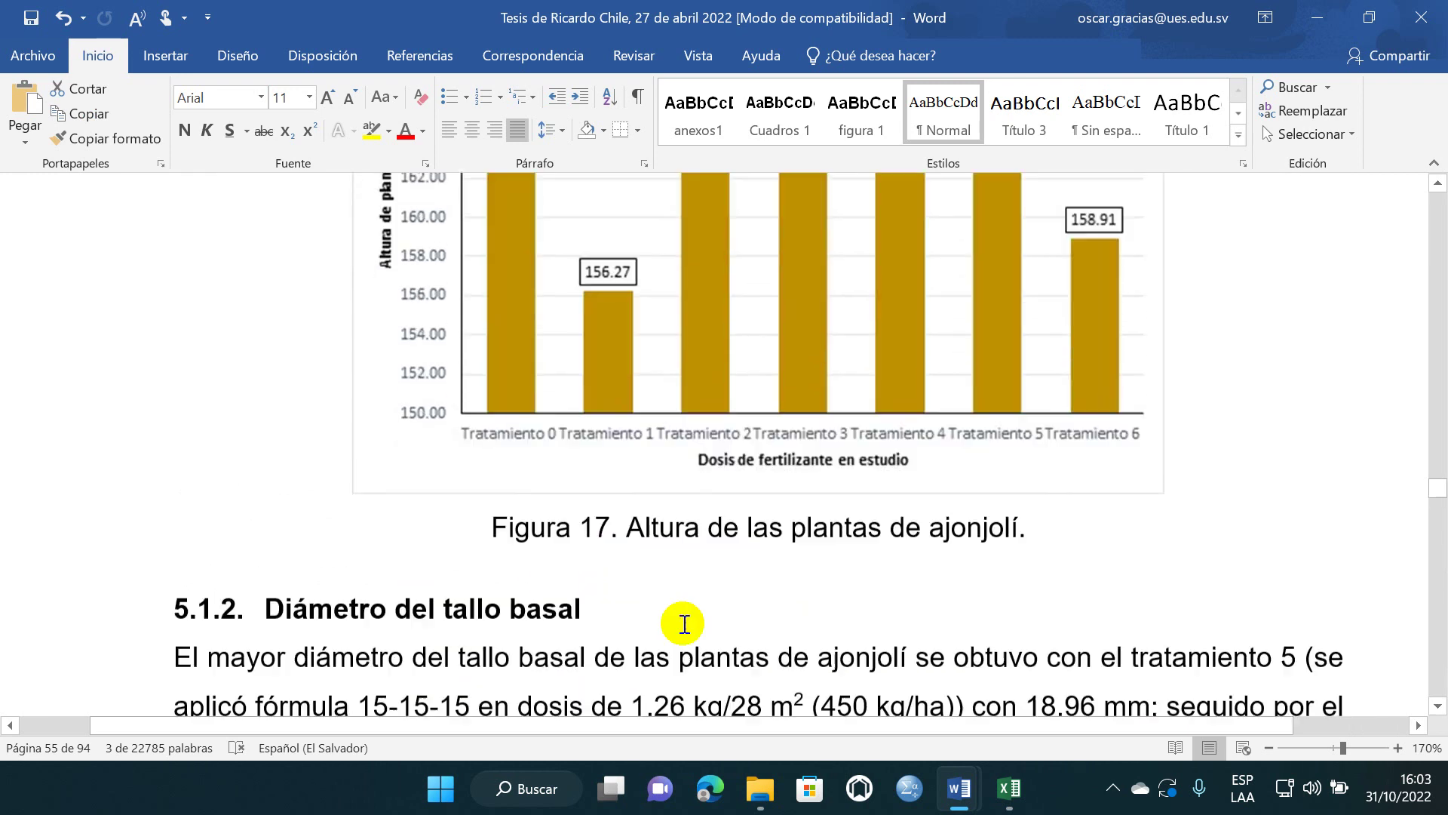
pyautogui.scroll(5, 839, 524)
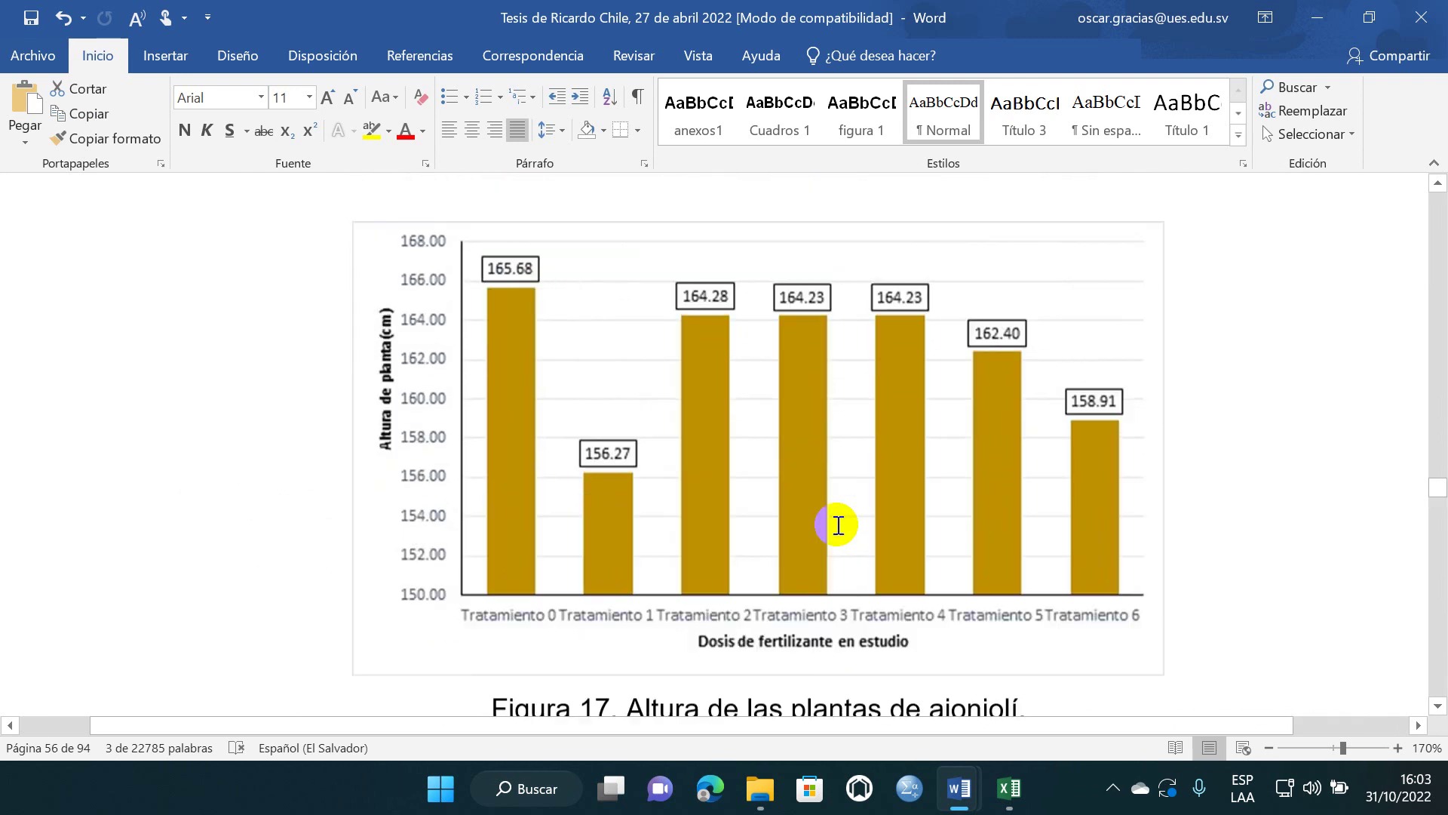
pyautogui.click(825, 498)
pyautogui.scroll(-3, 825, 498)
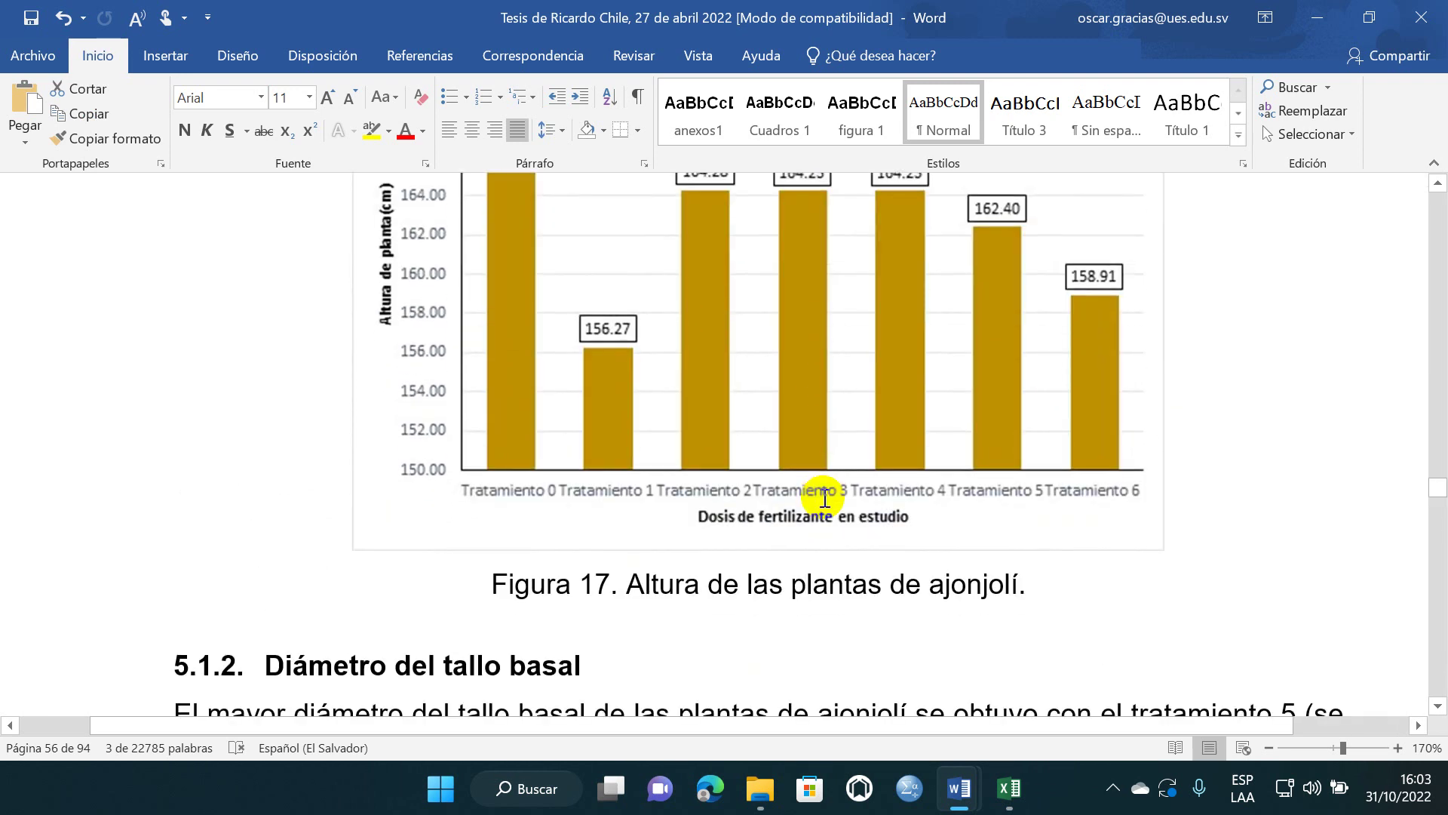
pyautogui.scroll(1, 826, 498)
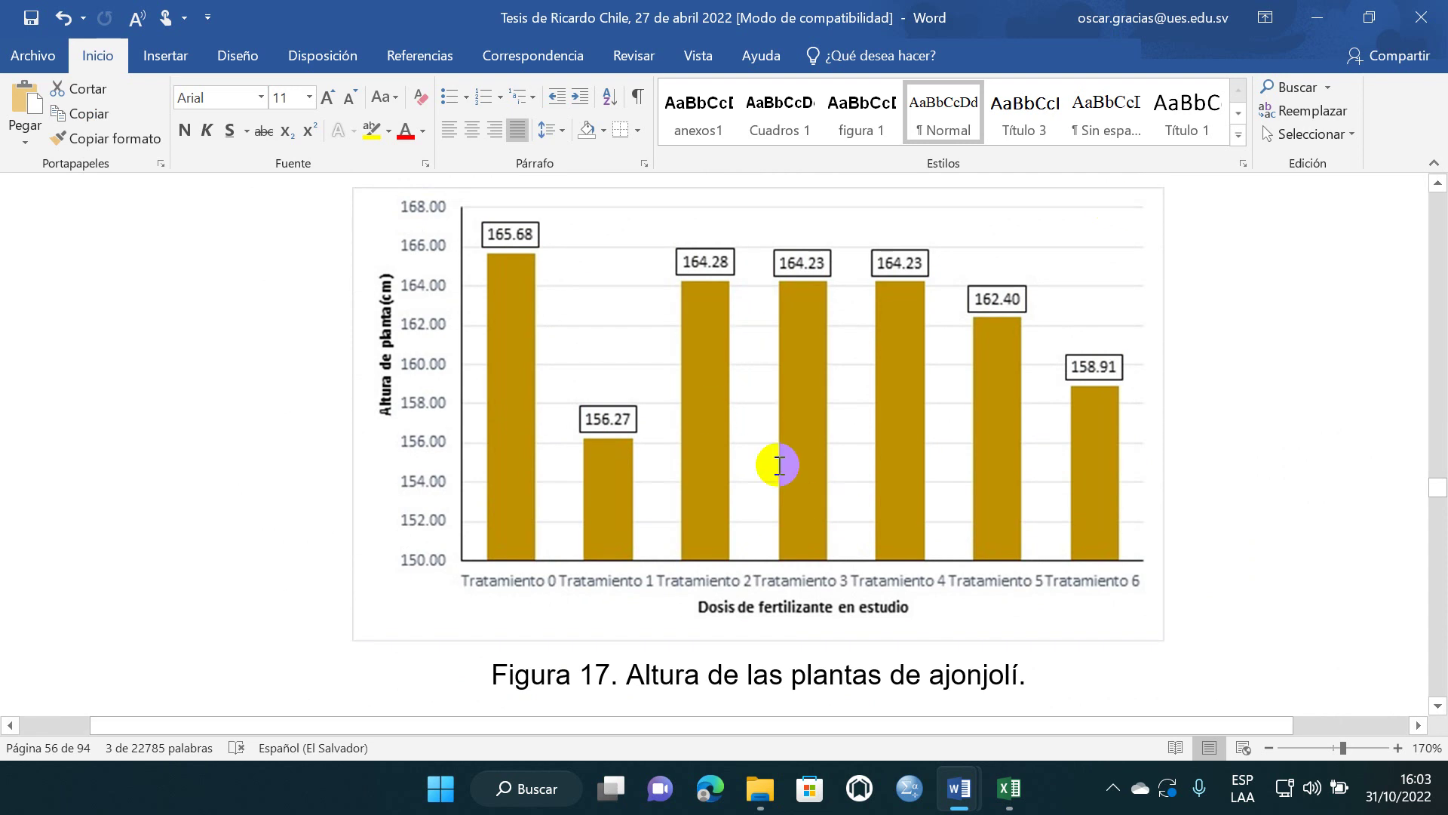
pyautogui.scroll(1, 778, 464)
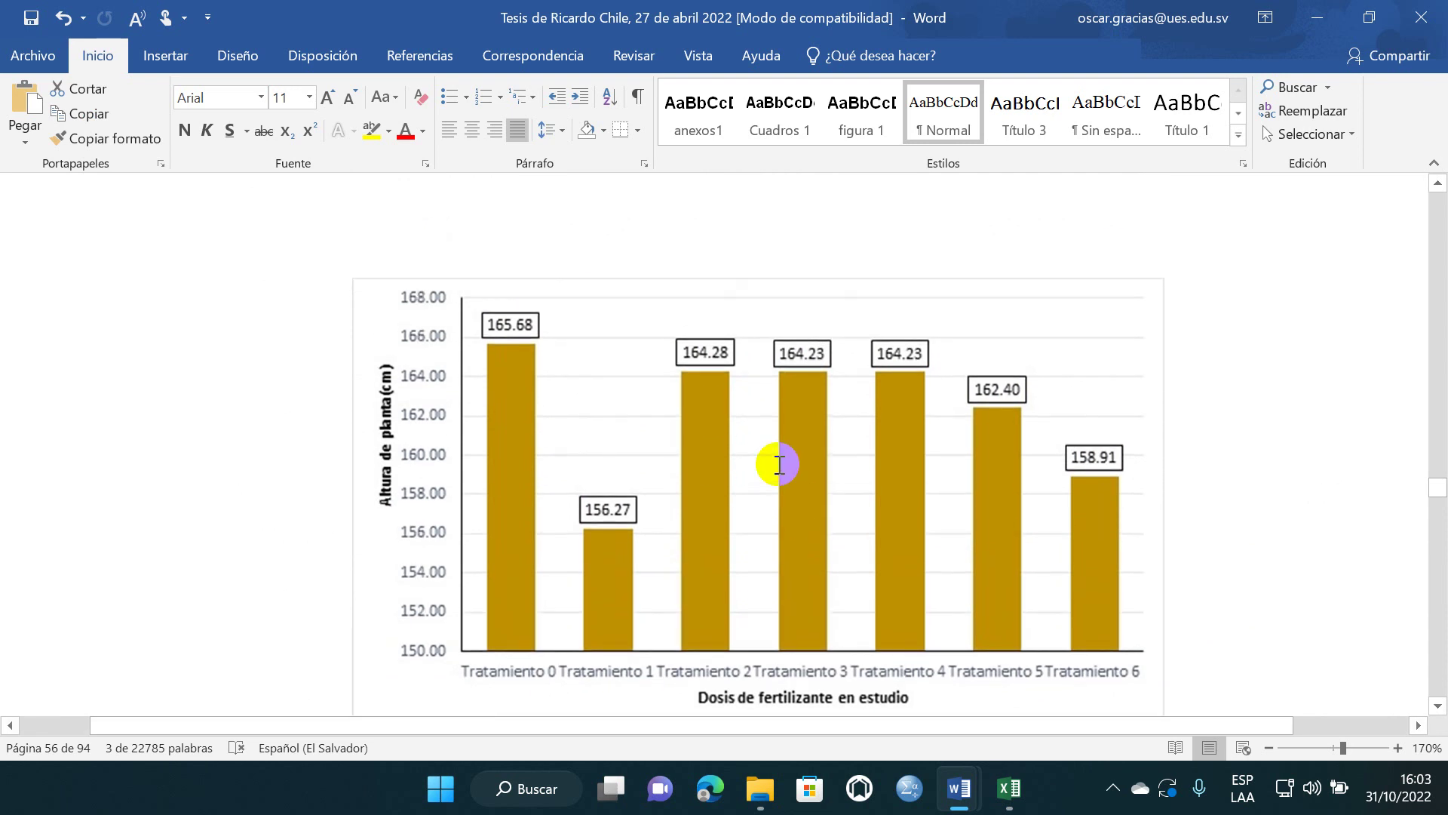
pyautogui.scroll(1, 777, 464)
pyautogui.scroll(-10, 777, 464)
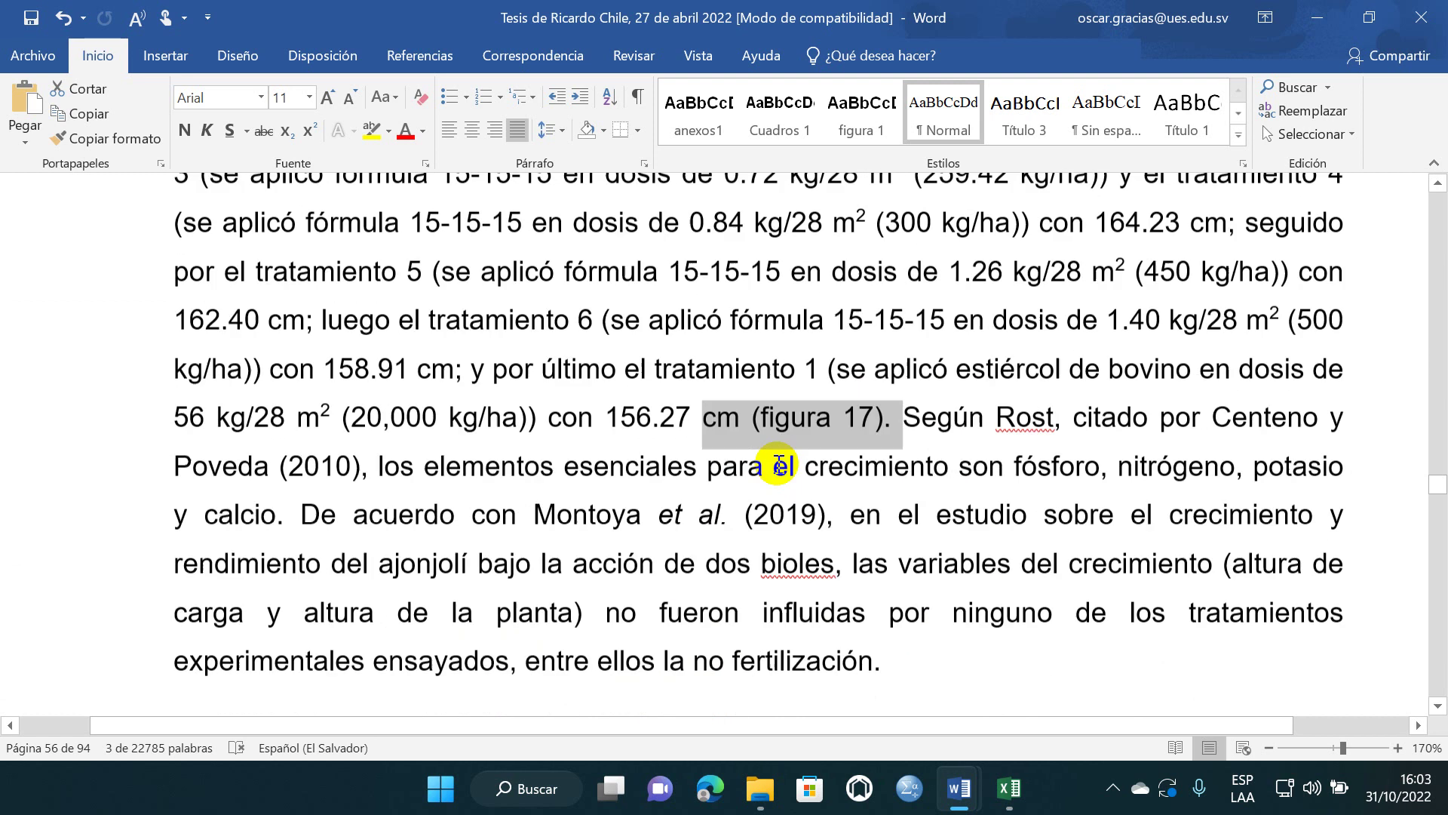
# - Switch to the Excel field-data workbook and copy A7:G37 with headers, from ID to Ganancia de altura de la planta
pyautogui.moveTo(1009, 795)
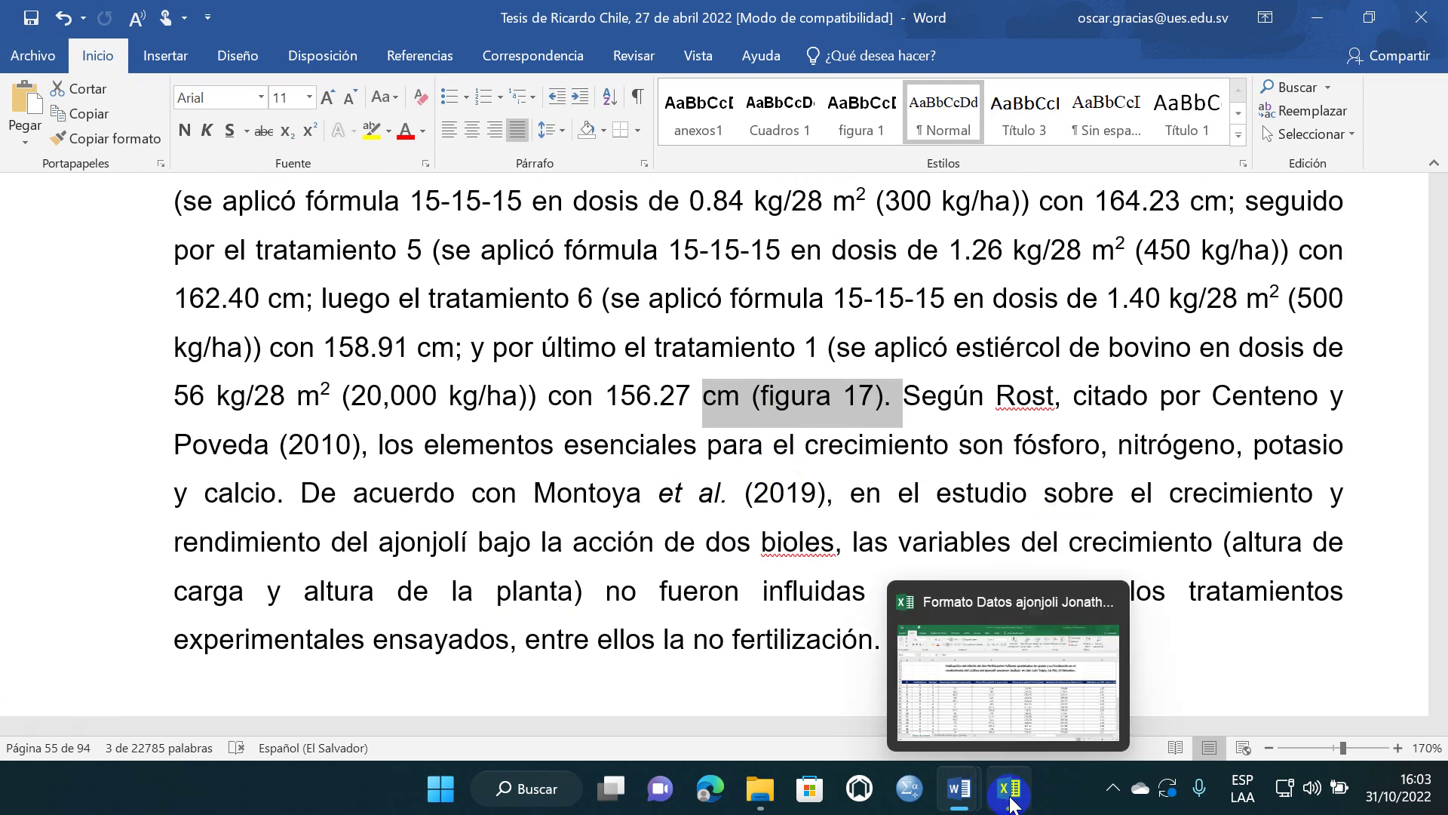
pyautogui.click(989, 736)
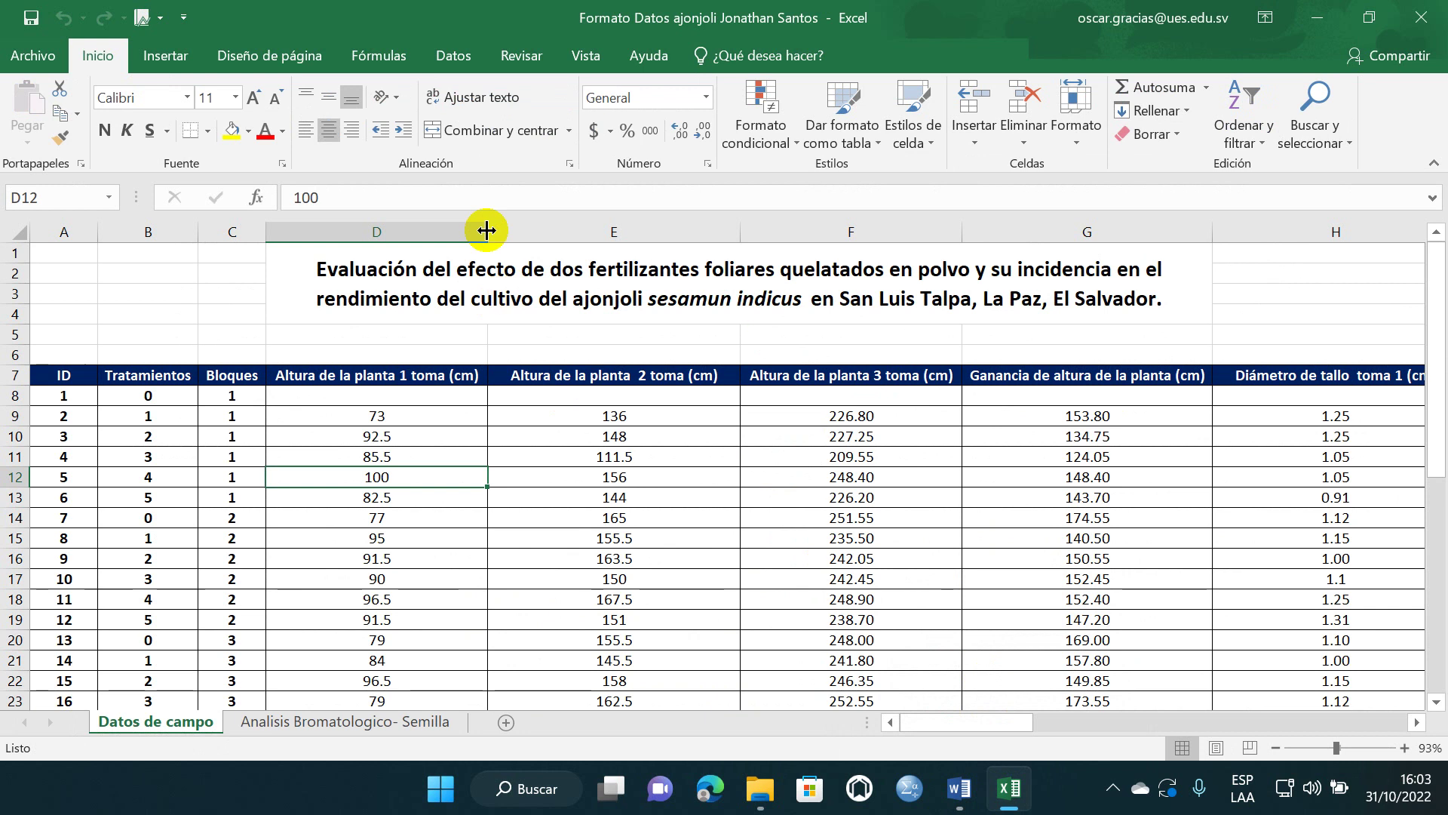
pyautogui.click(521, 291)
pyautogui.click(579, 436)
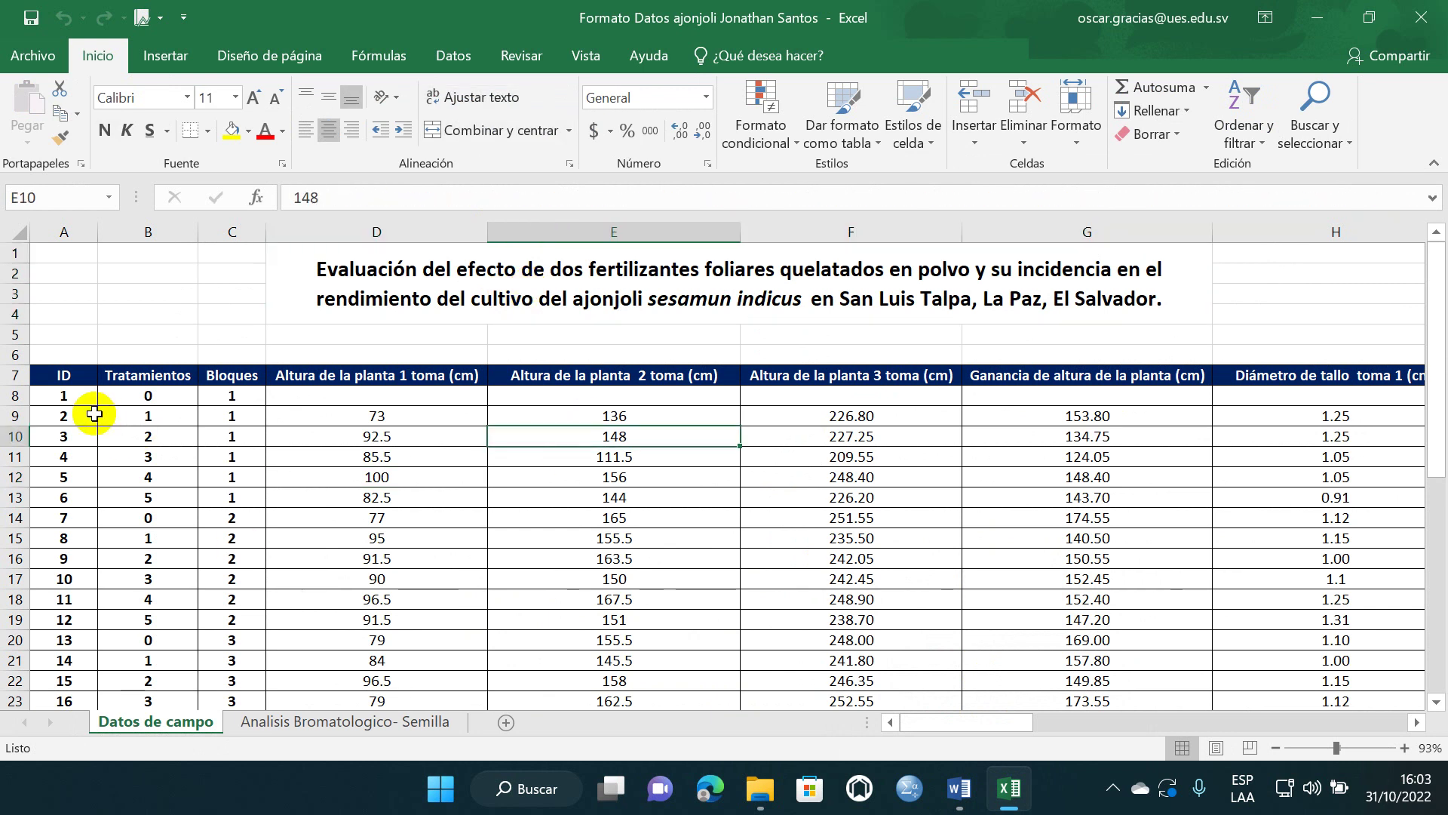
pyautogui.moveTo(57, 375); pyautogui.dragTo(1133, 660)
pyautogui.hotkey('ctrl', 'c')
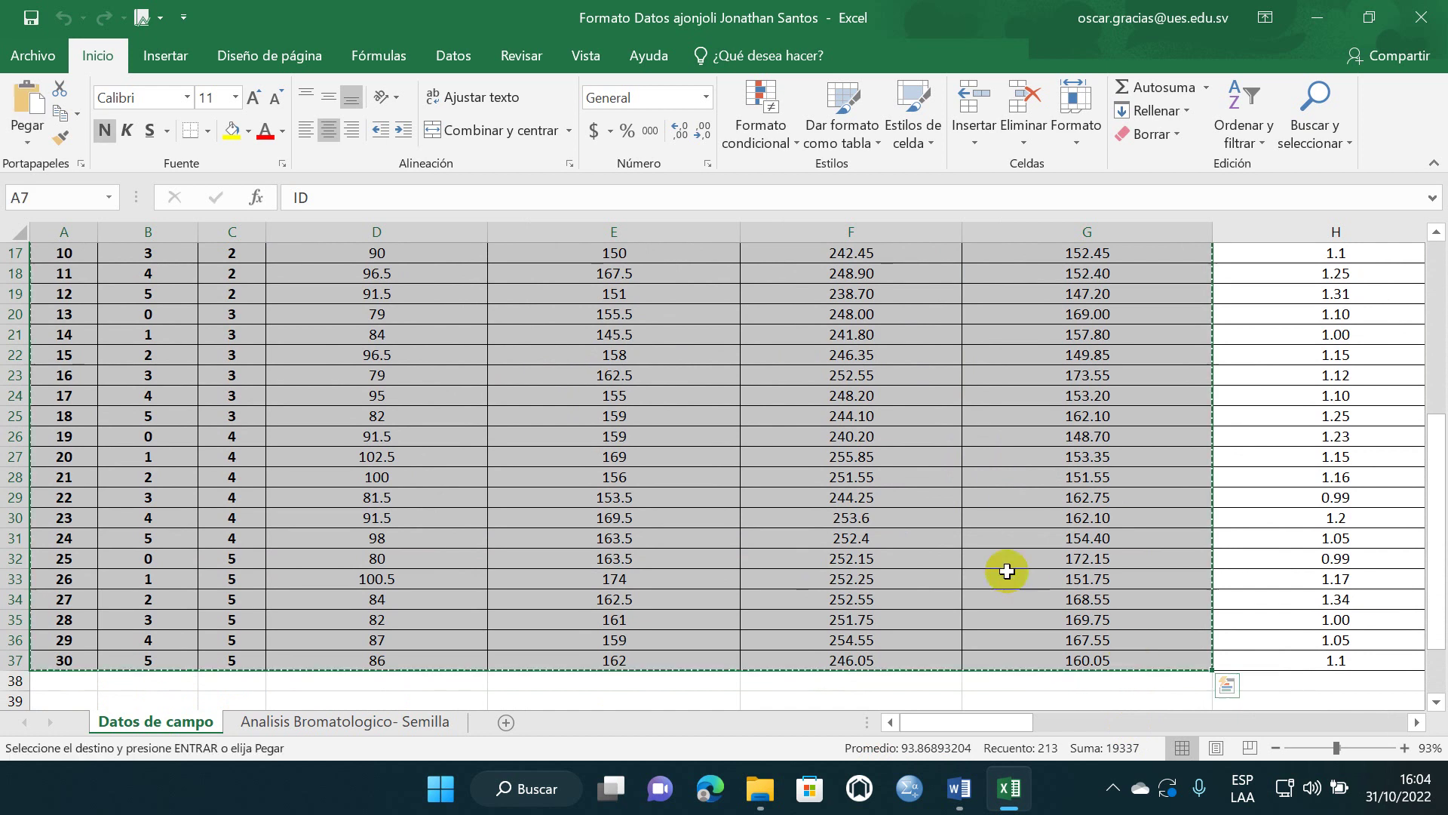
pyautogui.scroll(5, 1007, 560)
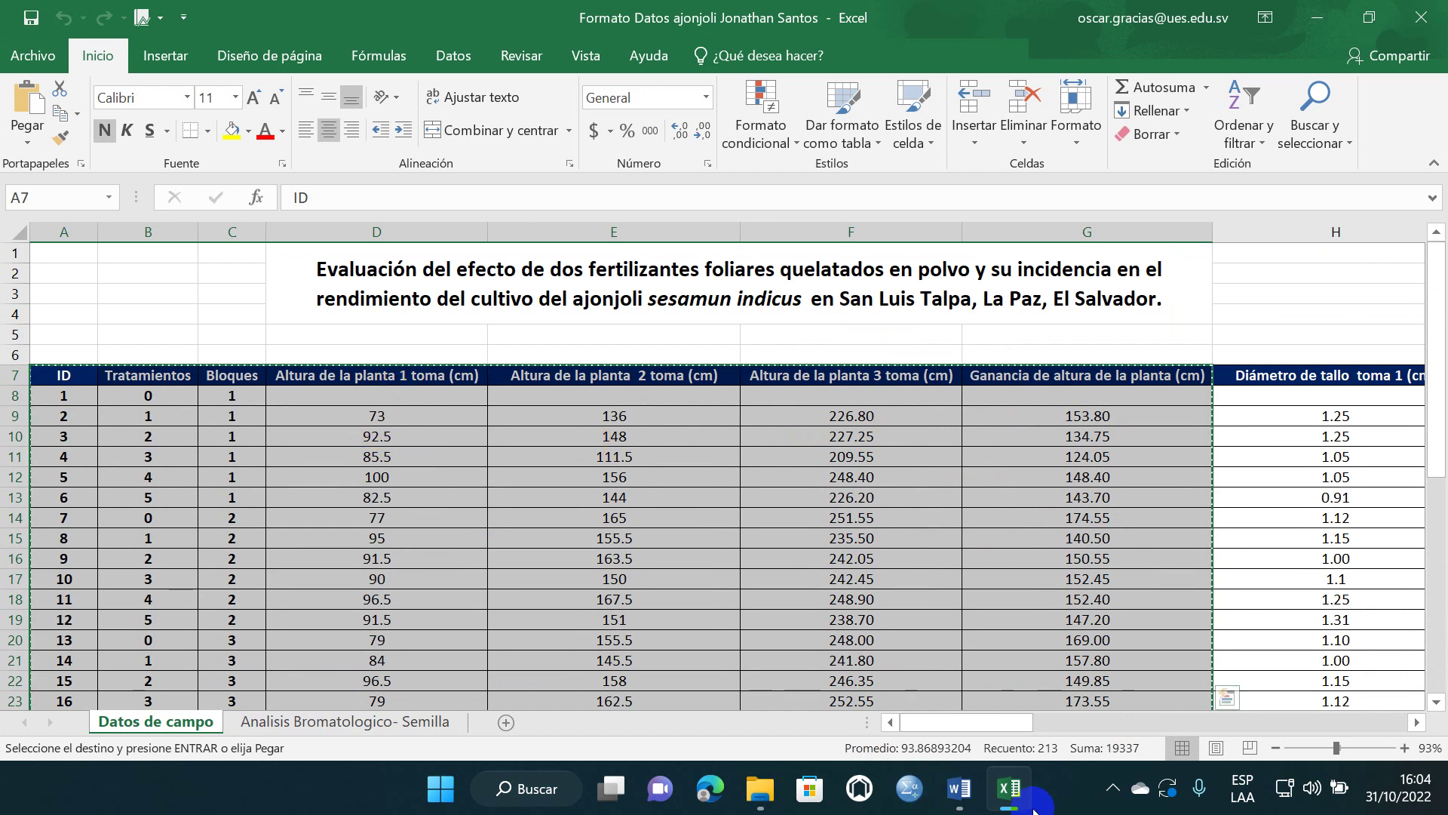
# - Open InfoStat, create a new table, paste the copied data including the column names, and maximize the table
pyautogui.click(556, 790)
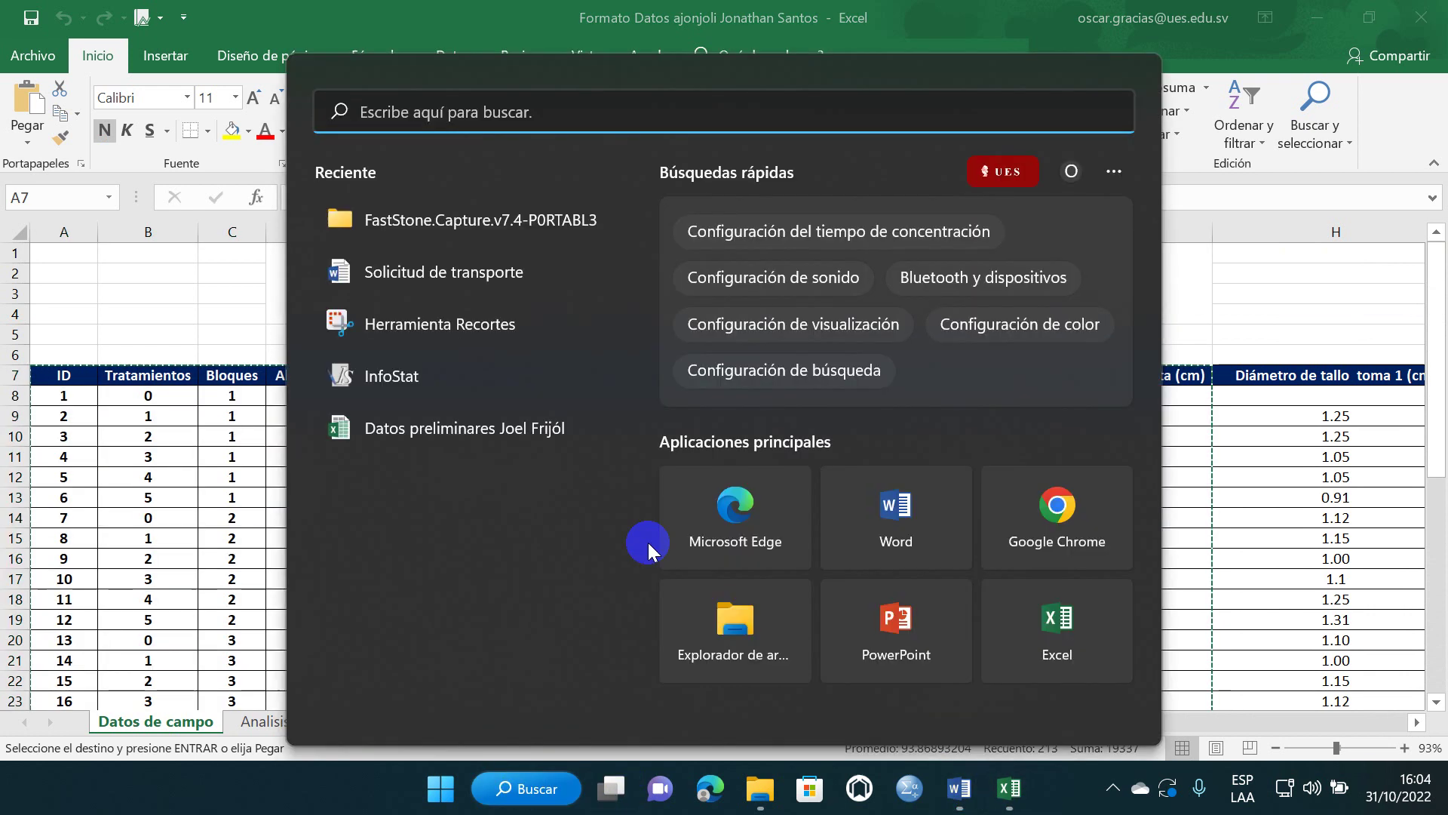
pyautogui.click(398, 379)
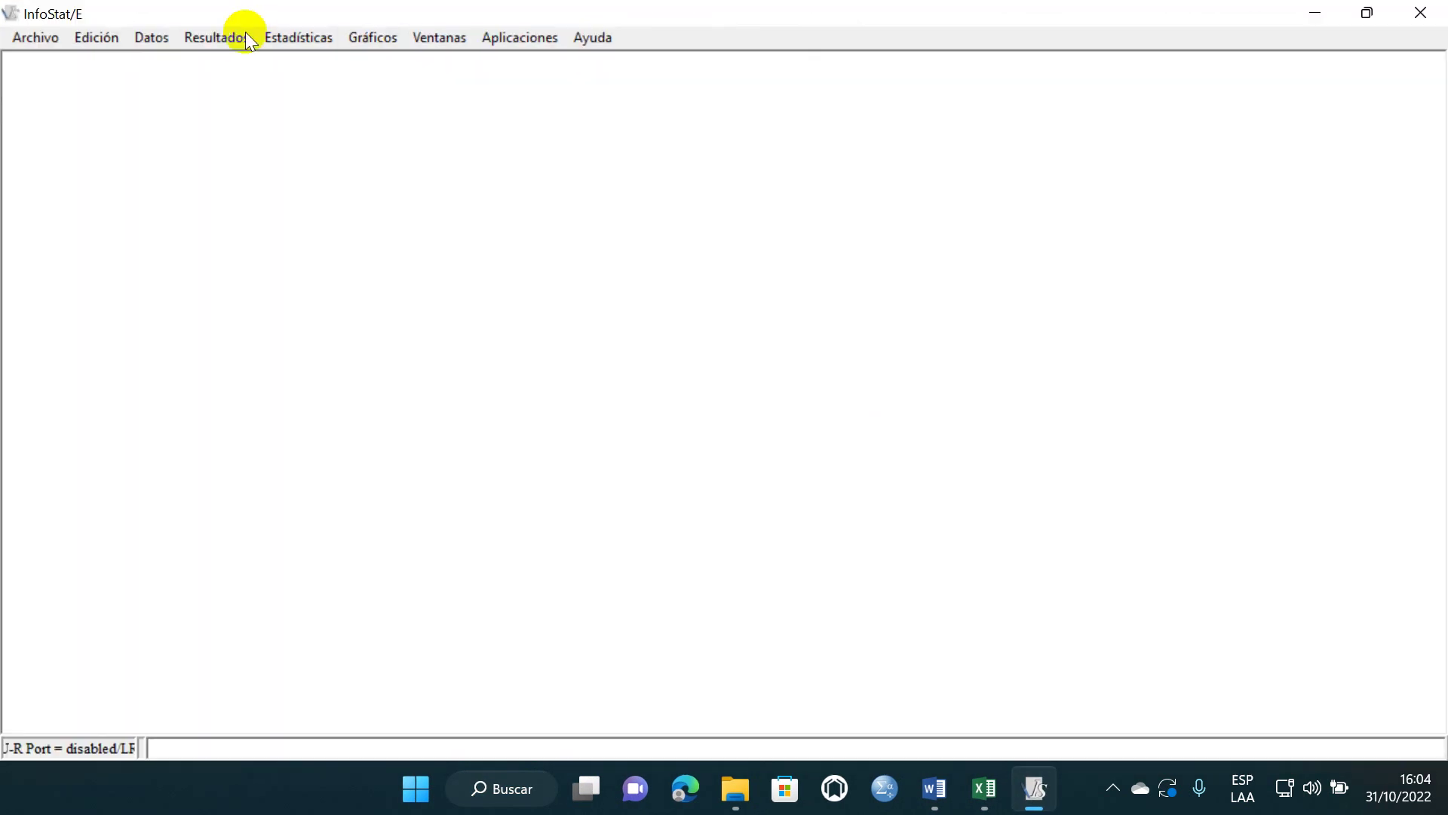
pyautogui.click(49, 34)
pyautogui.click(71, 57)
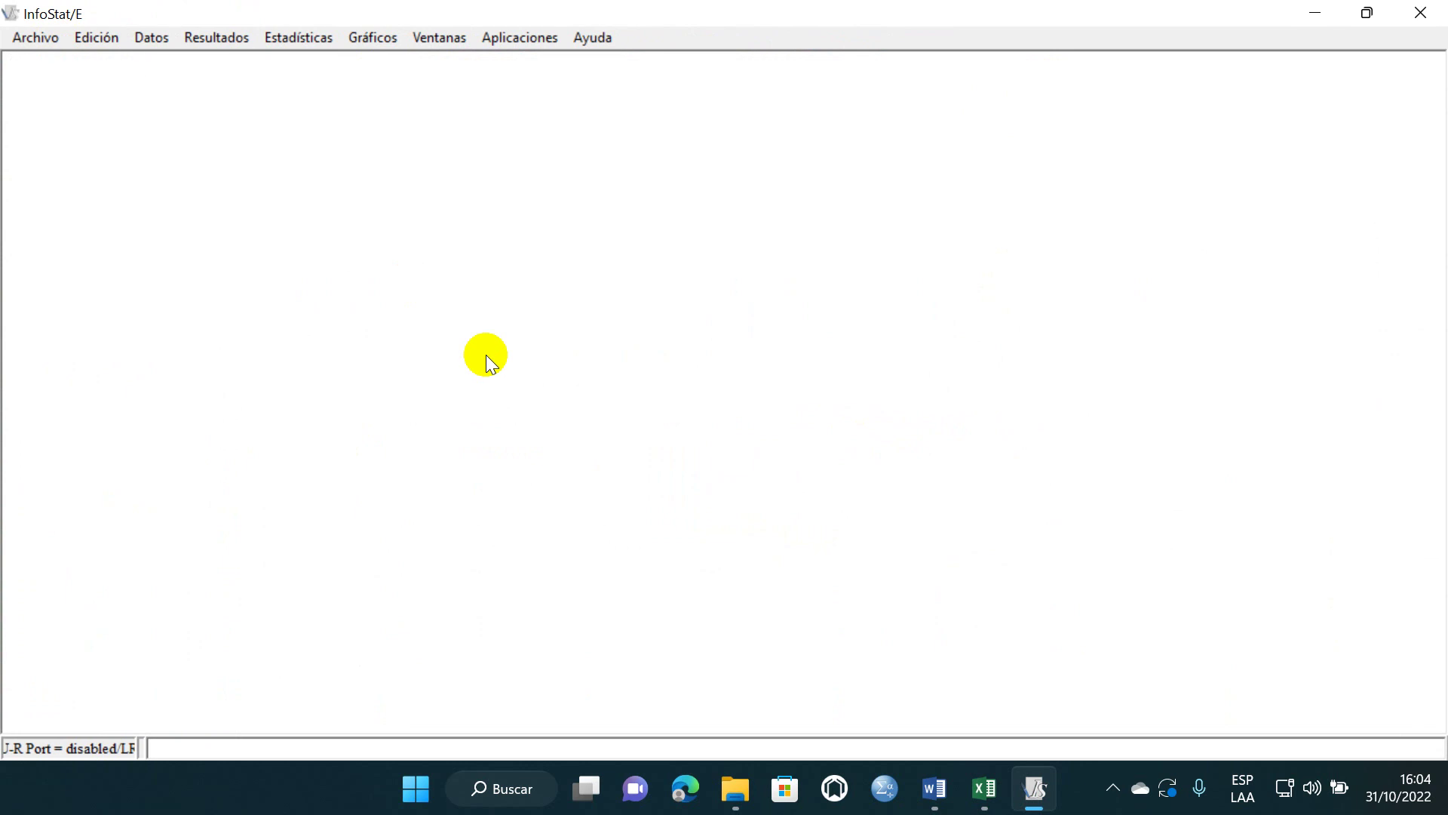
pyautogui.rightClick(151, 161)
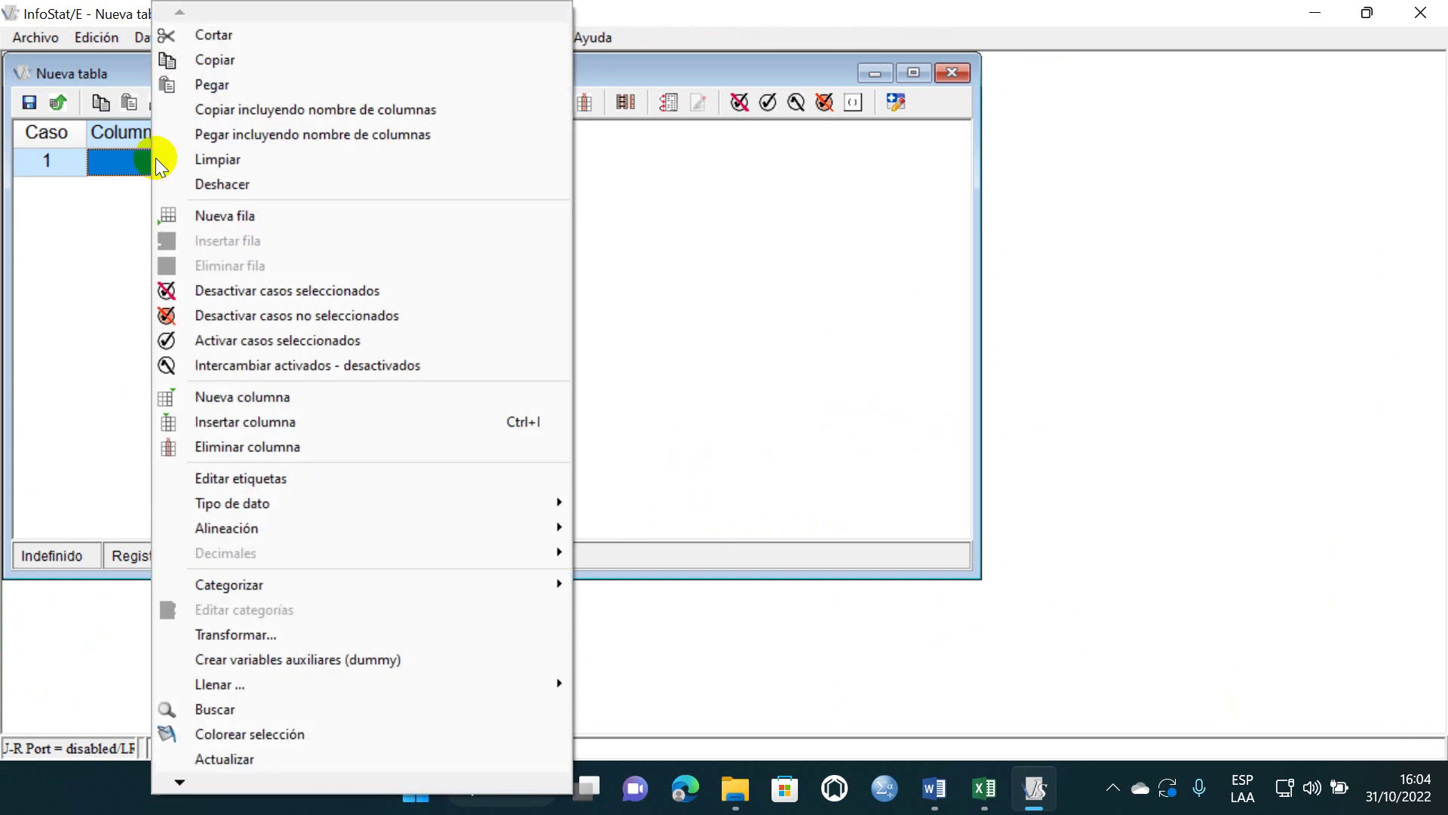
pyautogui.click(323, 136)
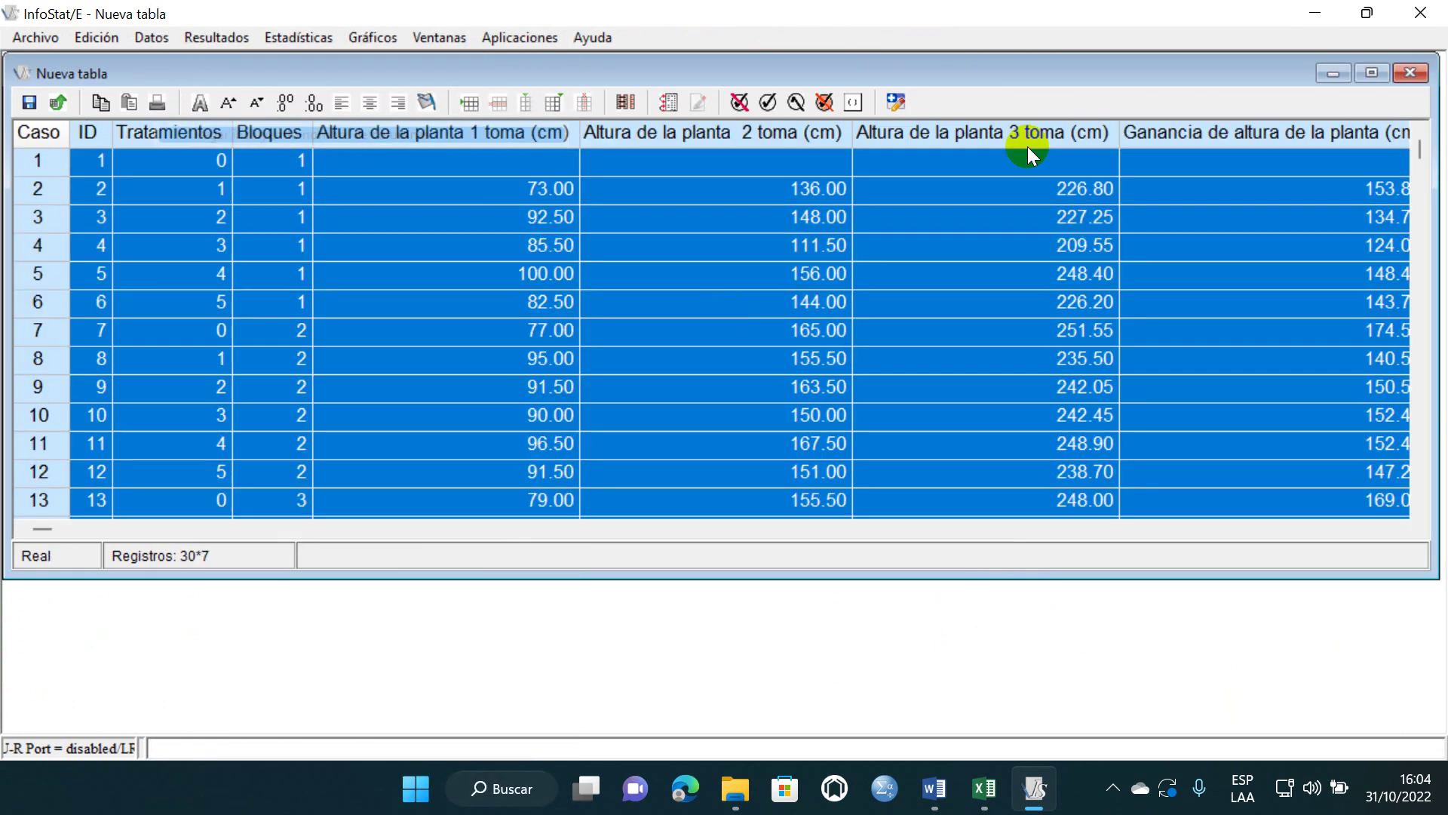
pyautogui.click(1377, 73)
# - Start an analysis of variance with Tratamientos and Bloques as the classification variables
pyautogui.click(323, 36)
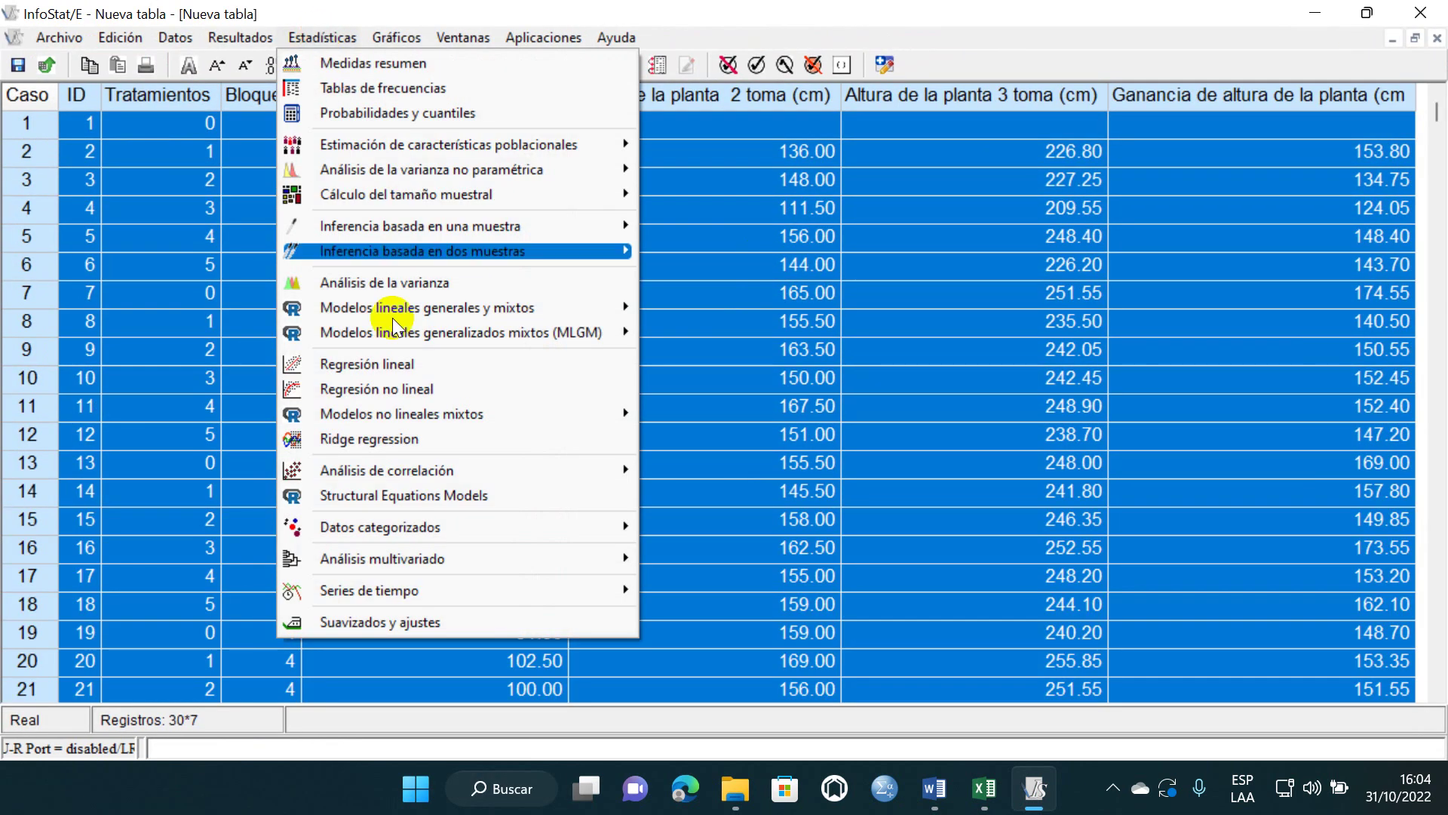
pyautogui.click(532, 281)
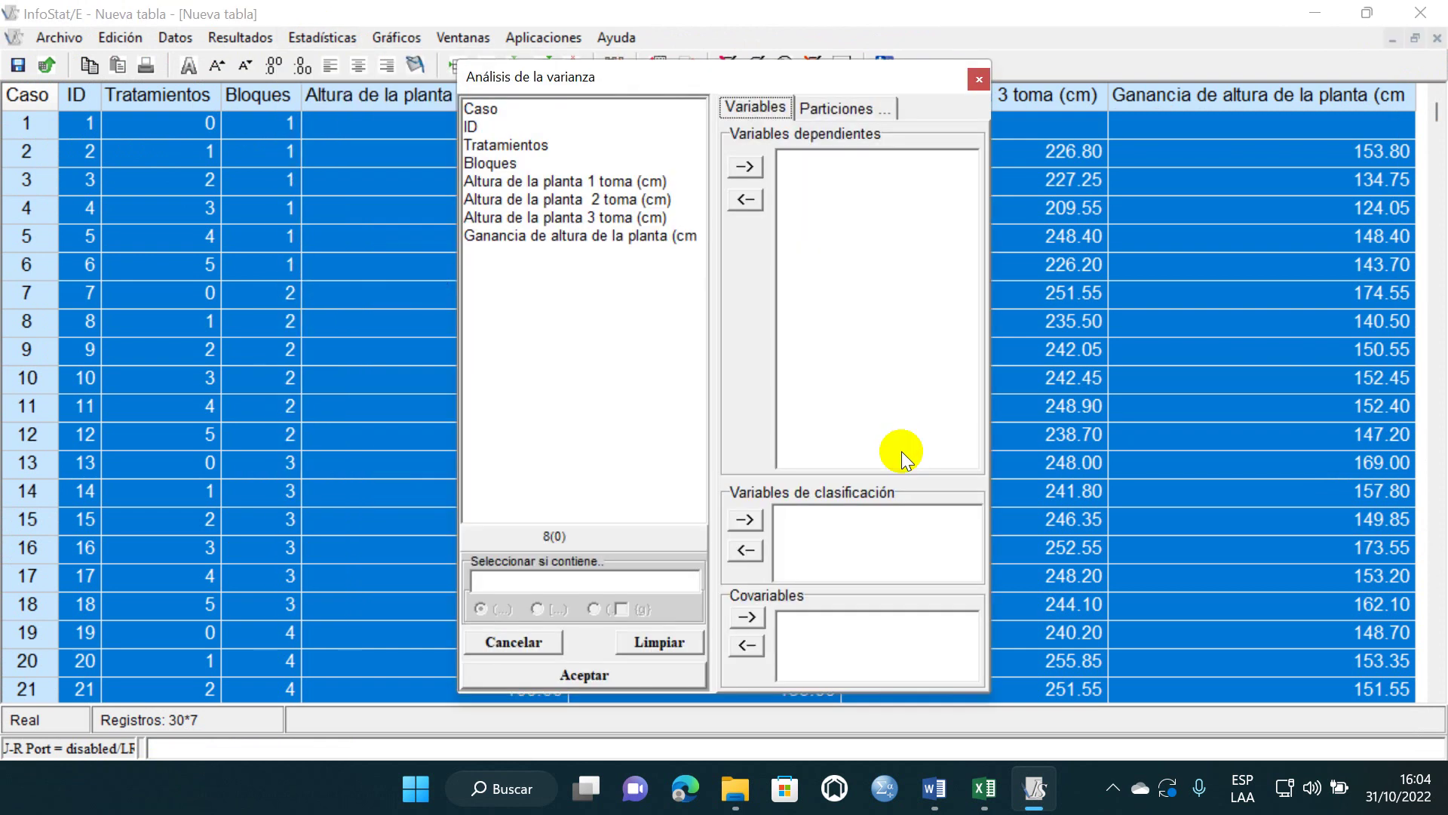
pyautogui.click(521, 143)
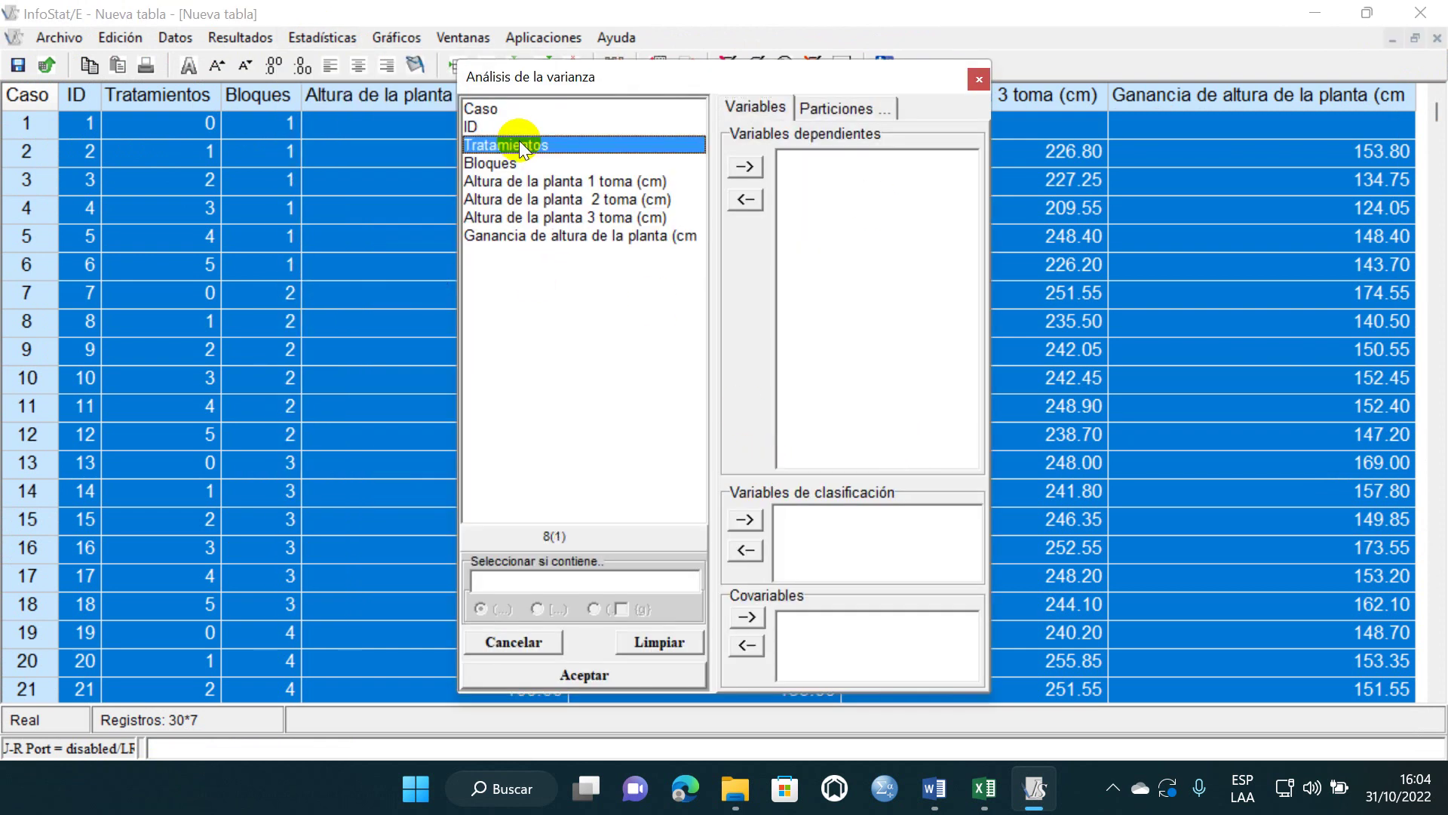
pyautogui.hotkey('shift', 'Down')
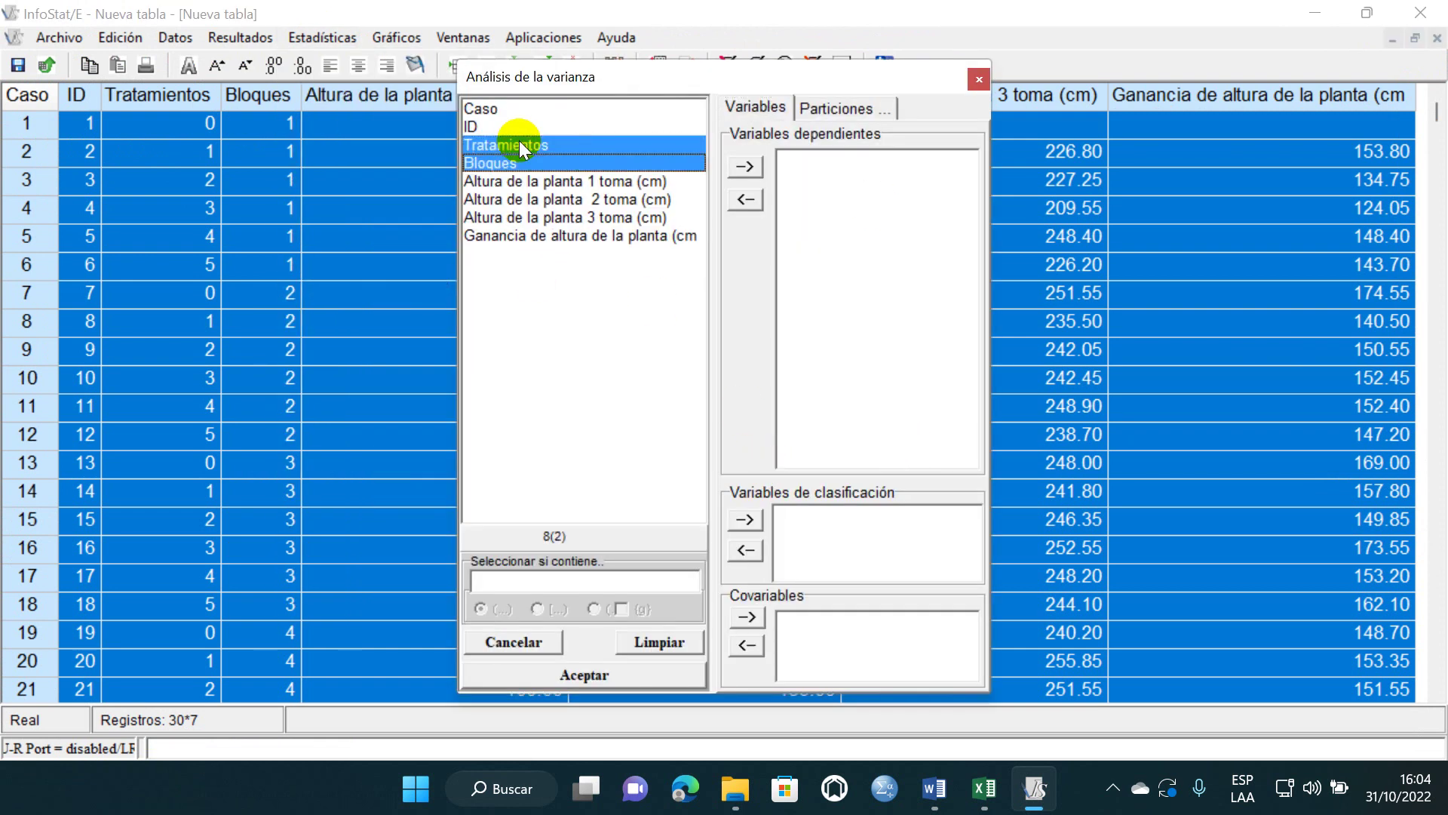
pyautogui.click(751, 519)
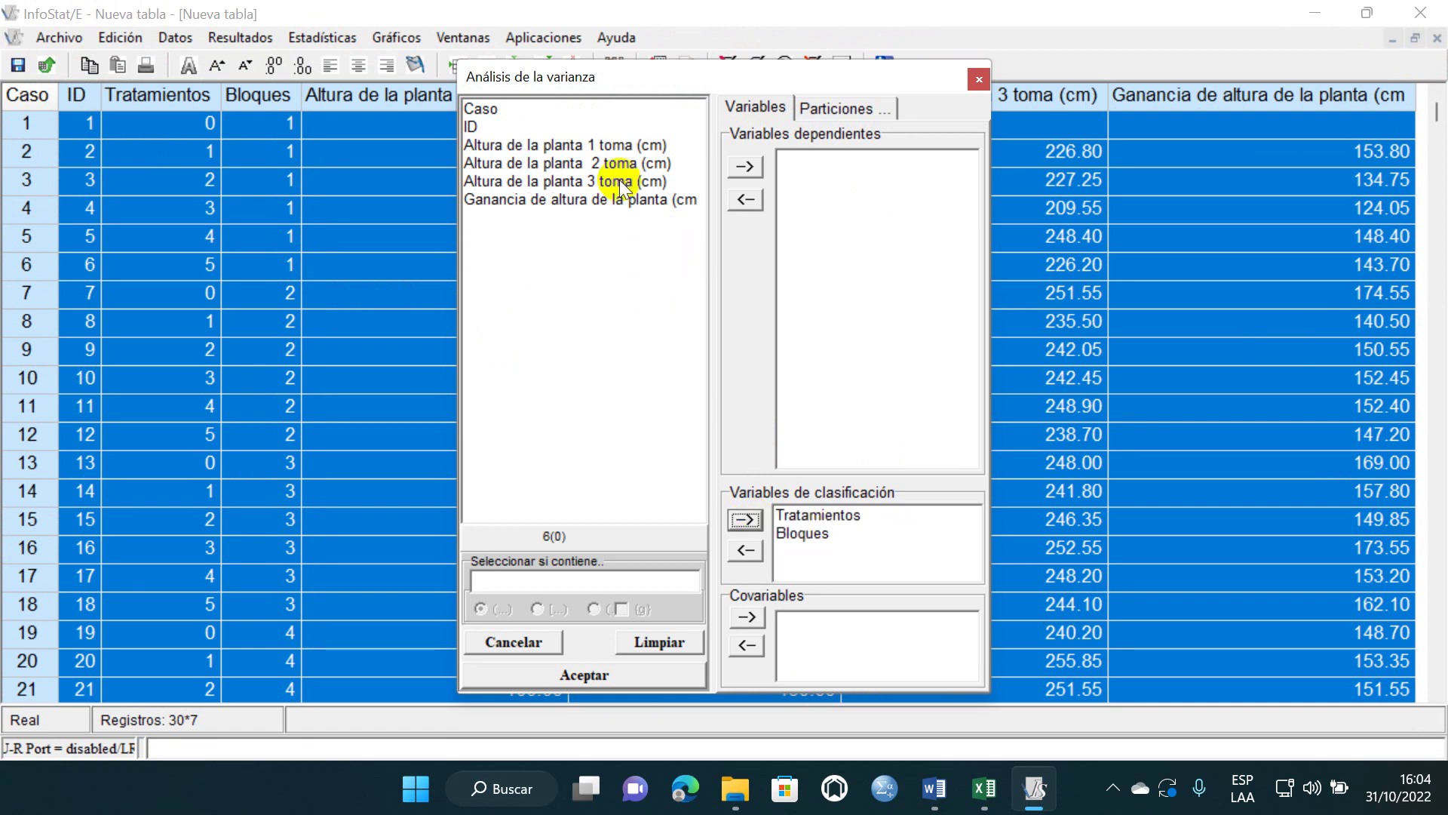
# - Add Altura de la planta 1 toma (cm) as the dependent variable and accept the variable selection
pyautogui.click(585, 145)
pyautogui.click(744, 166)
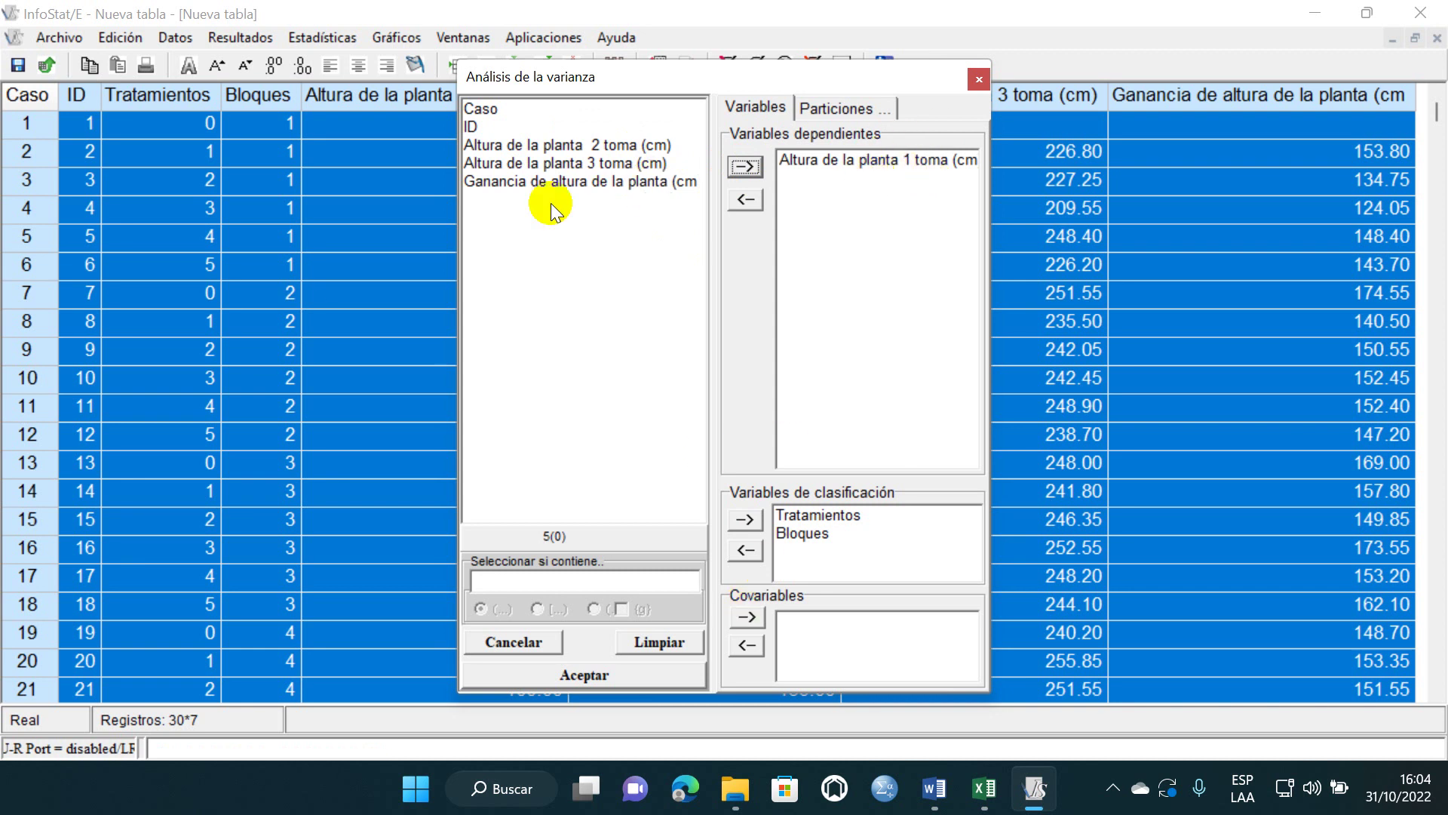
pyautogui.click(604, 184)
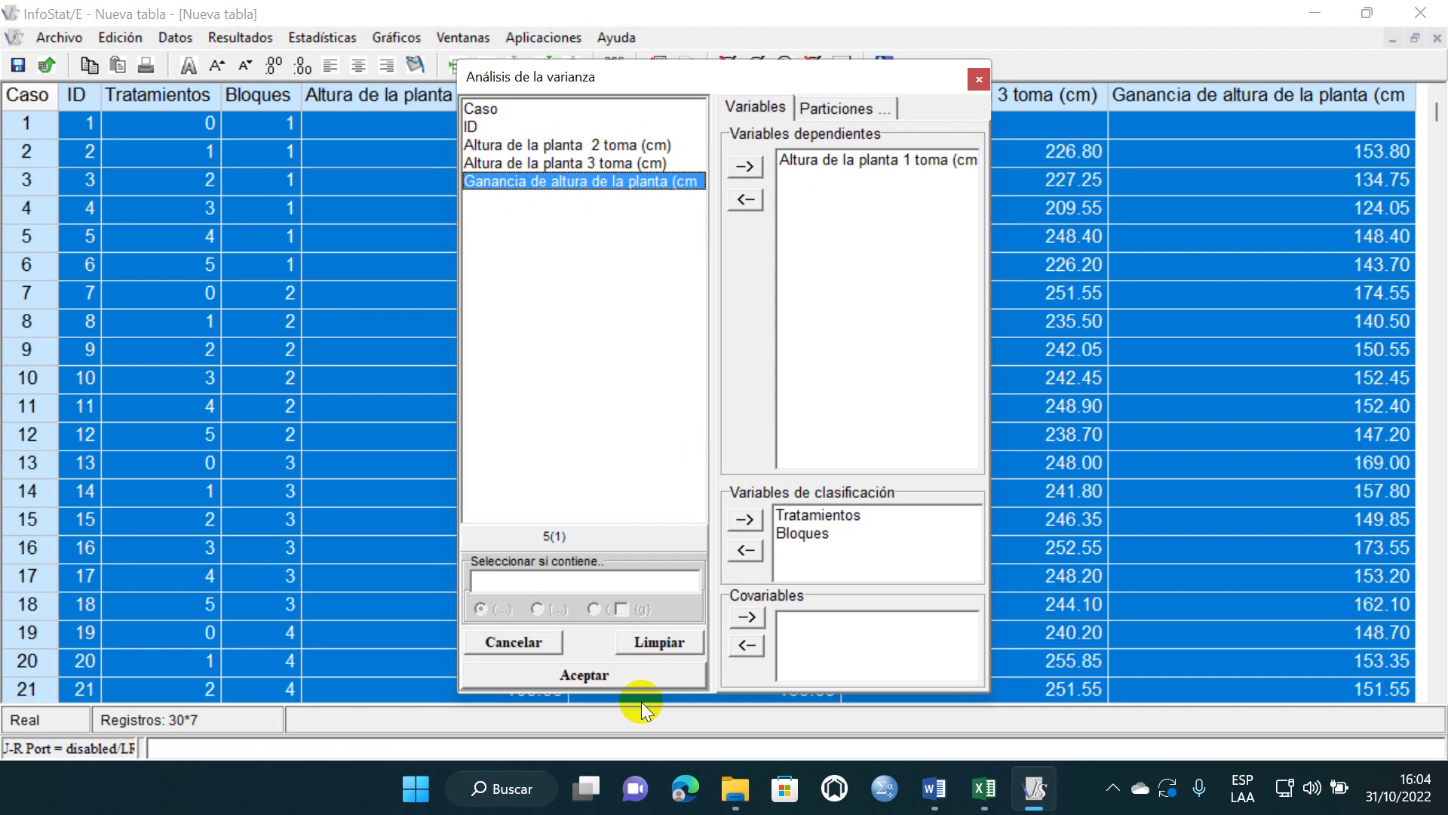
pyautogui.click(617, 676)
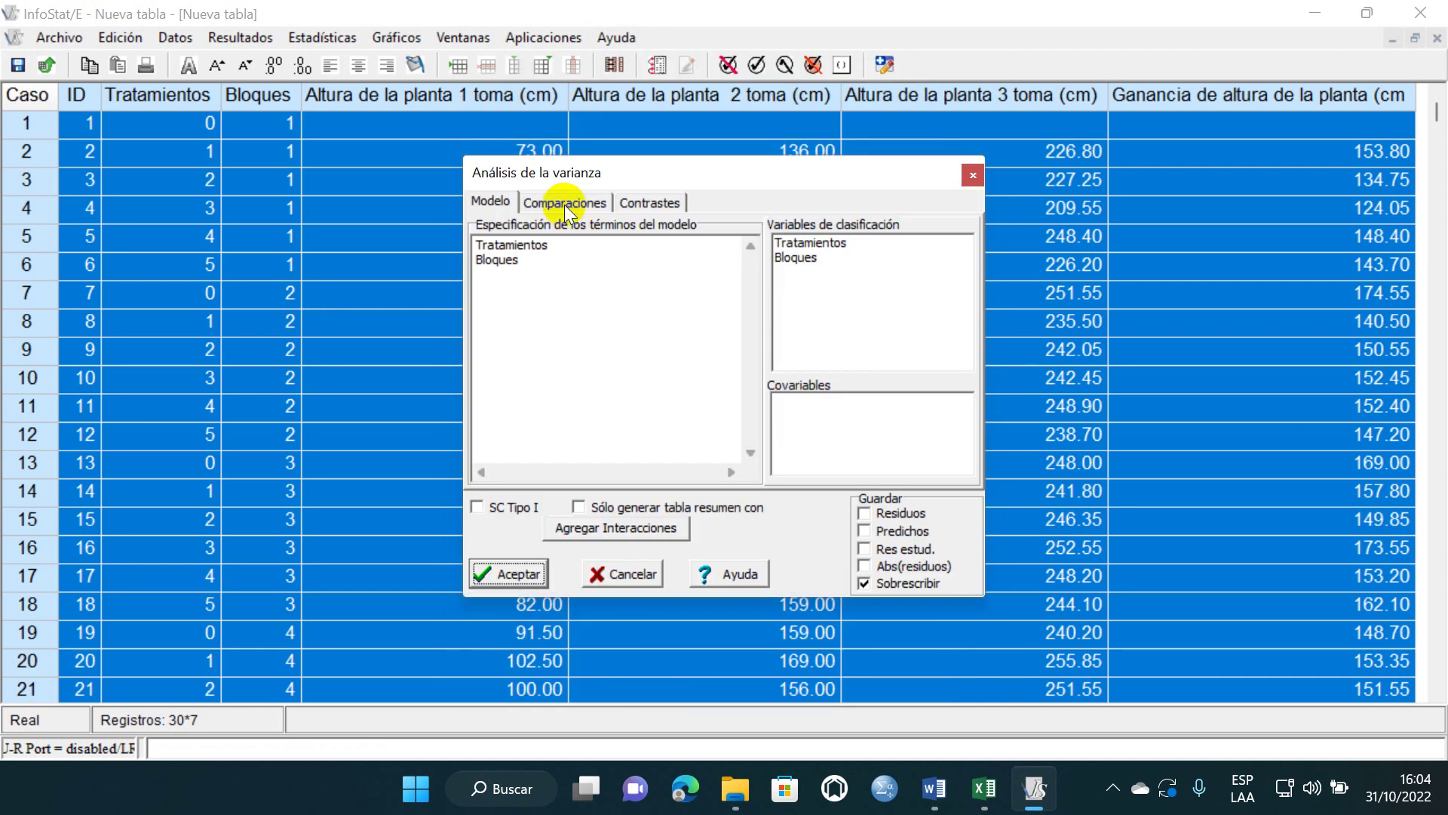
# - Choose Tukey as the comparison method, show means by Tratamientos, and run the analysis
pyautogui.click(564, 204)
pyautogui.click(481, 307)
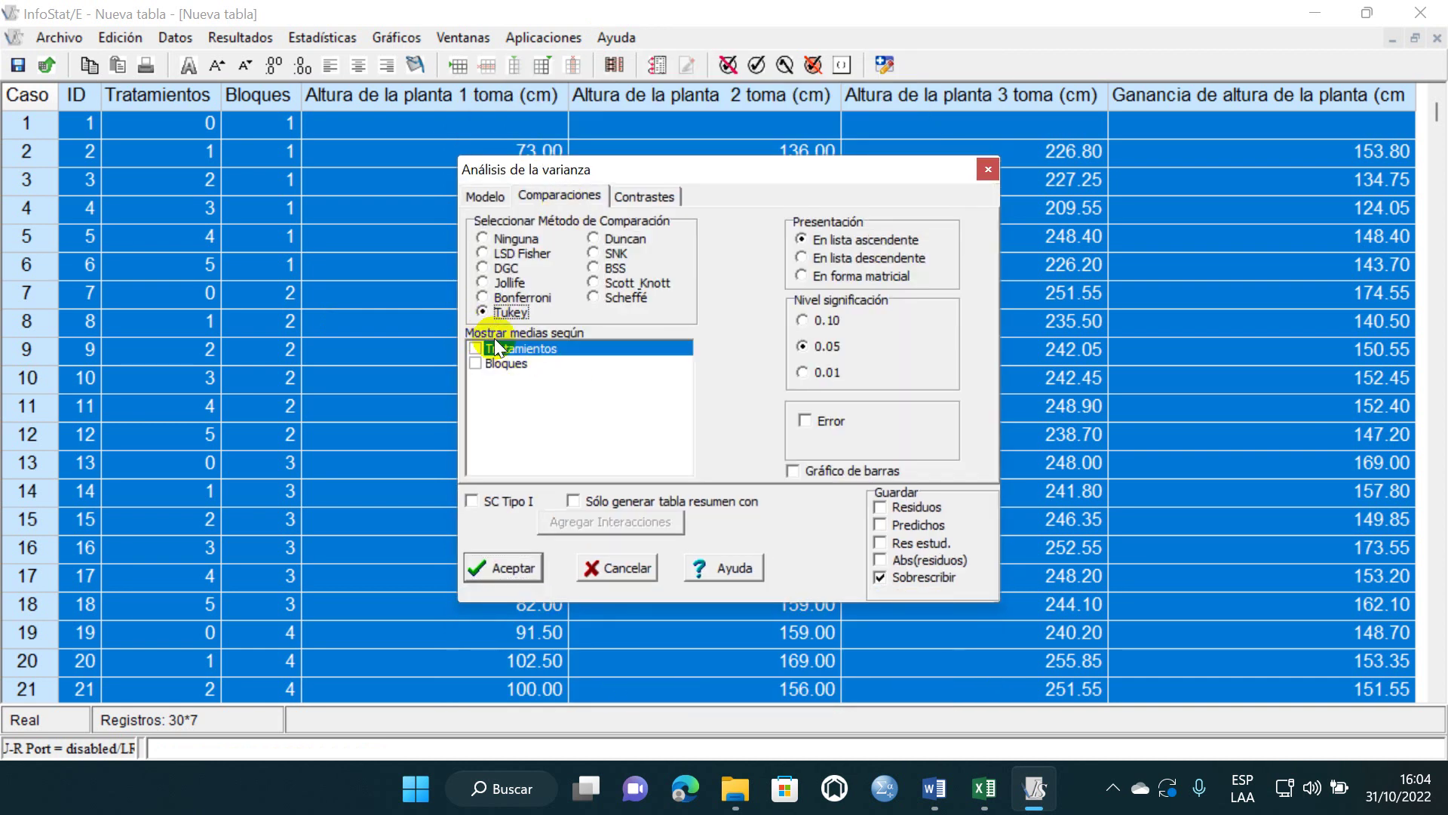
pyautogui.click(476, 348)
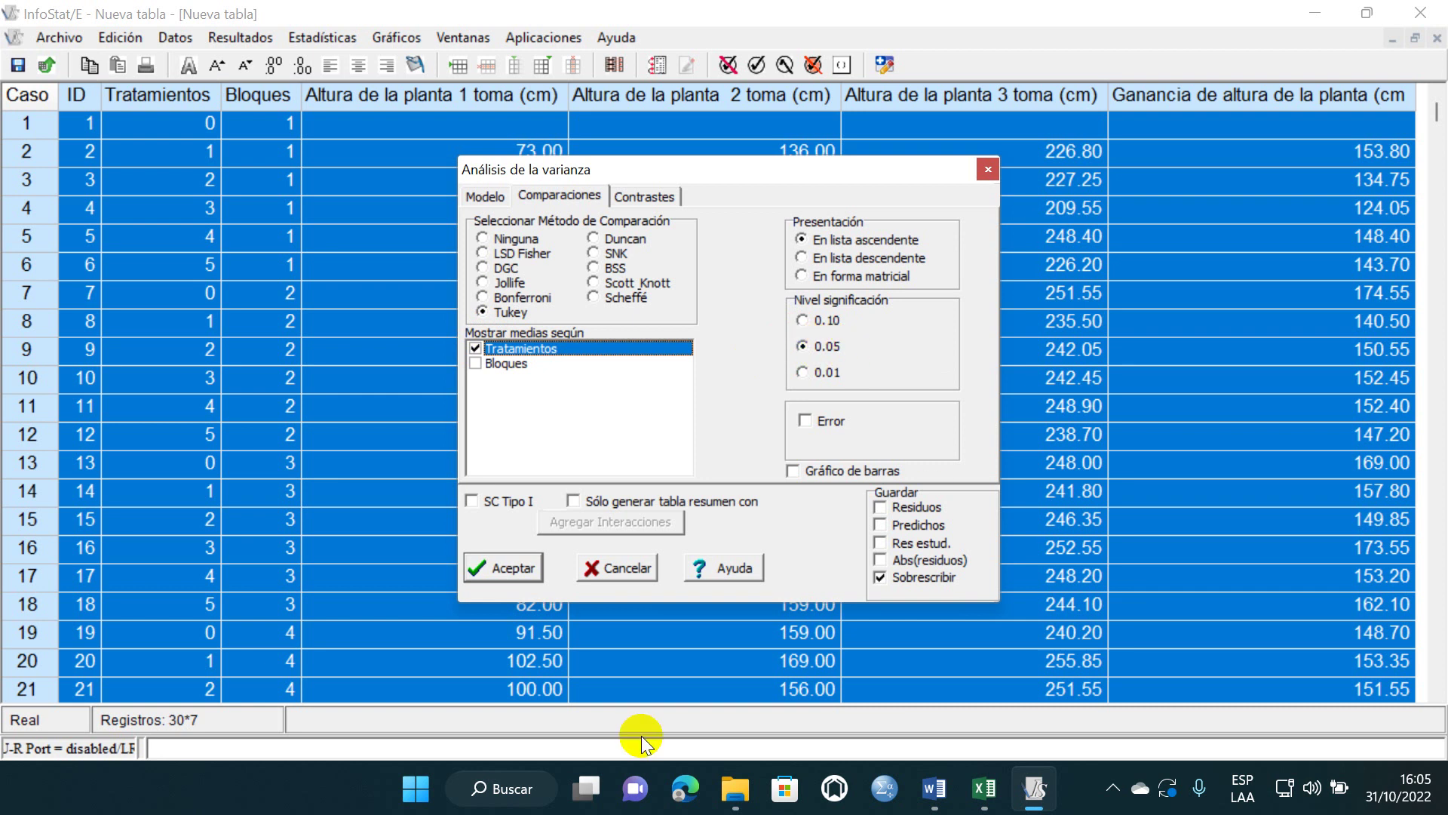
pyautogui.click(522, 577)
# - Copy the variance analysis table and Tukey test results into the Datos de campo sheet in Excel, starting at cell B41
pyautogui.scroll(4, 123, 282)
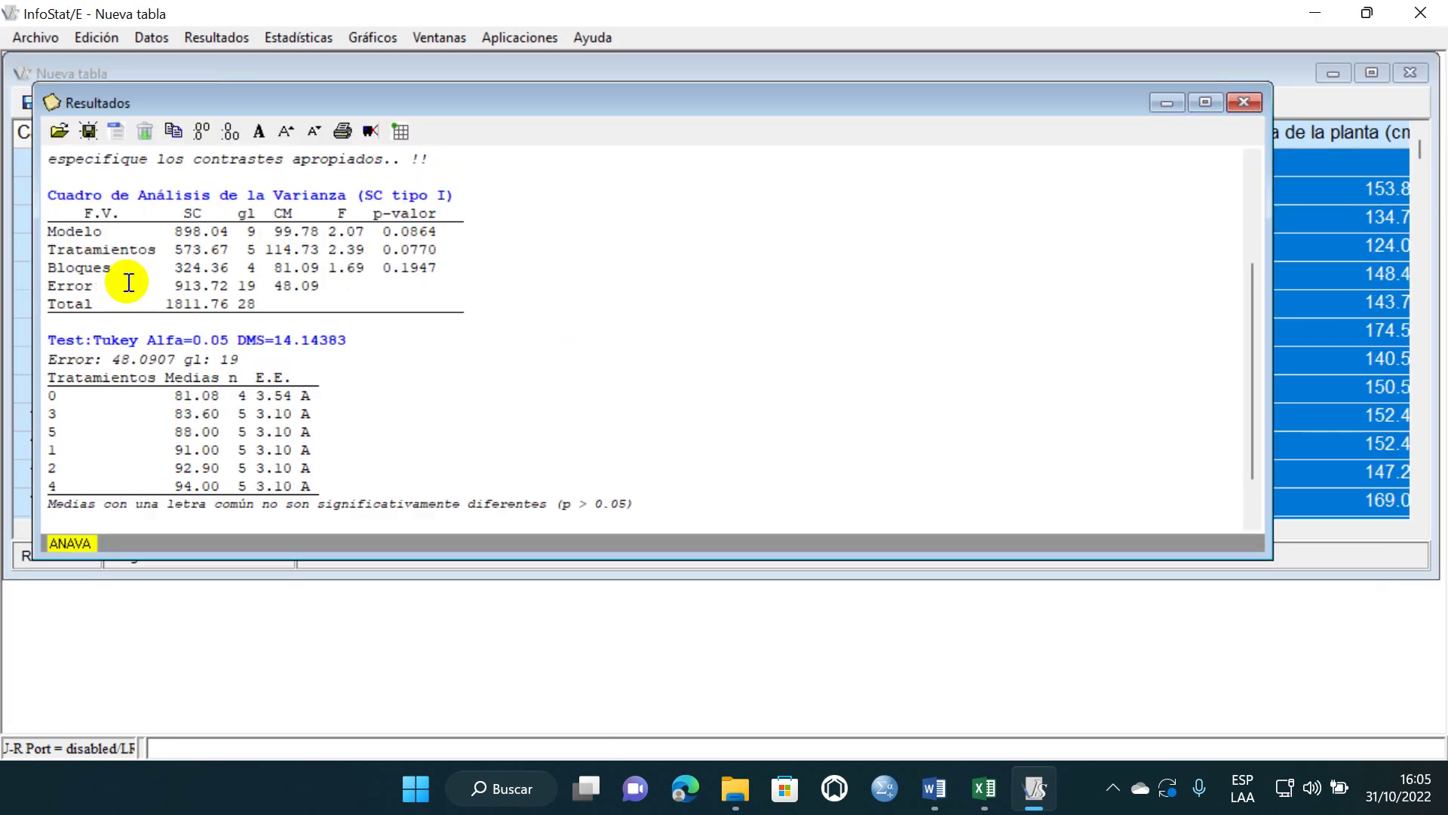
pyautogui.moveTo(59, 310); pyautogui.dragTo(553, 528)
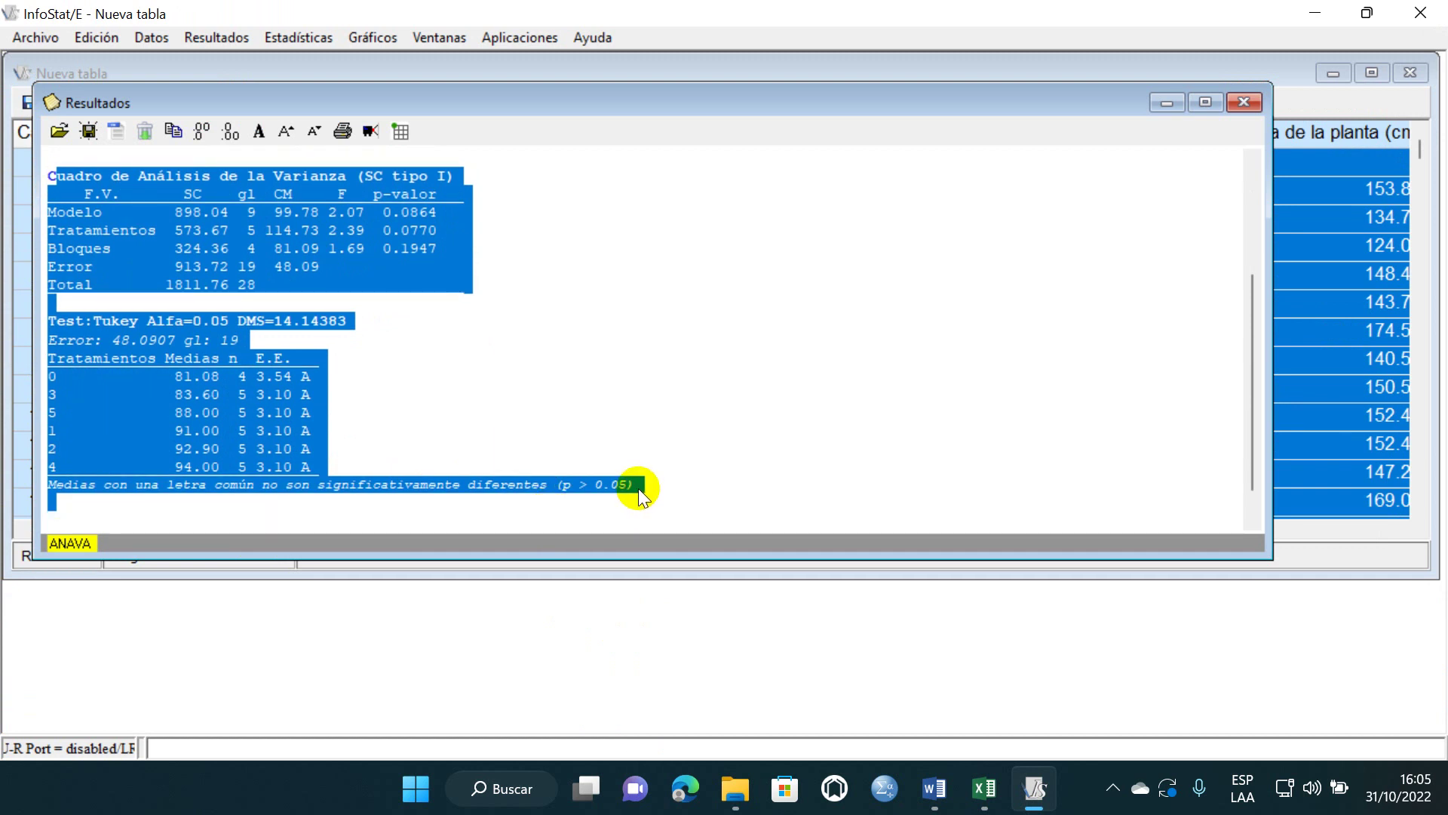
pyautogui.click(984, 789)
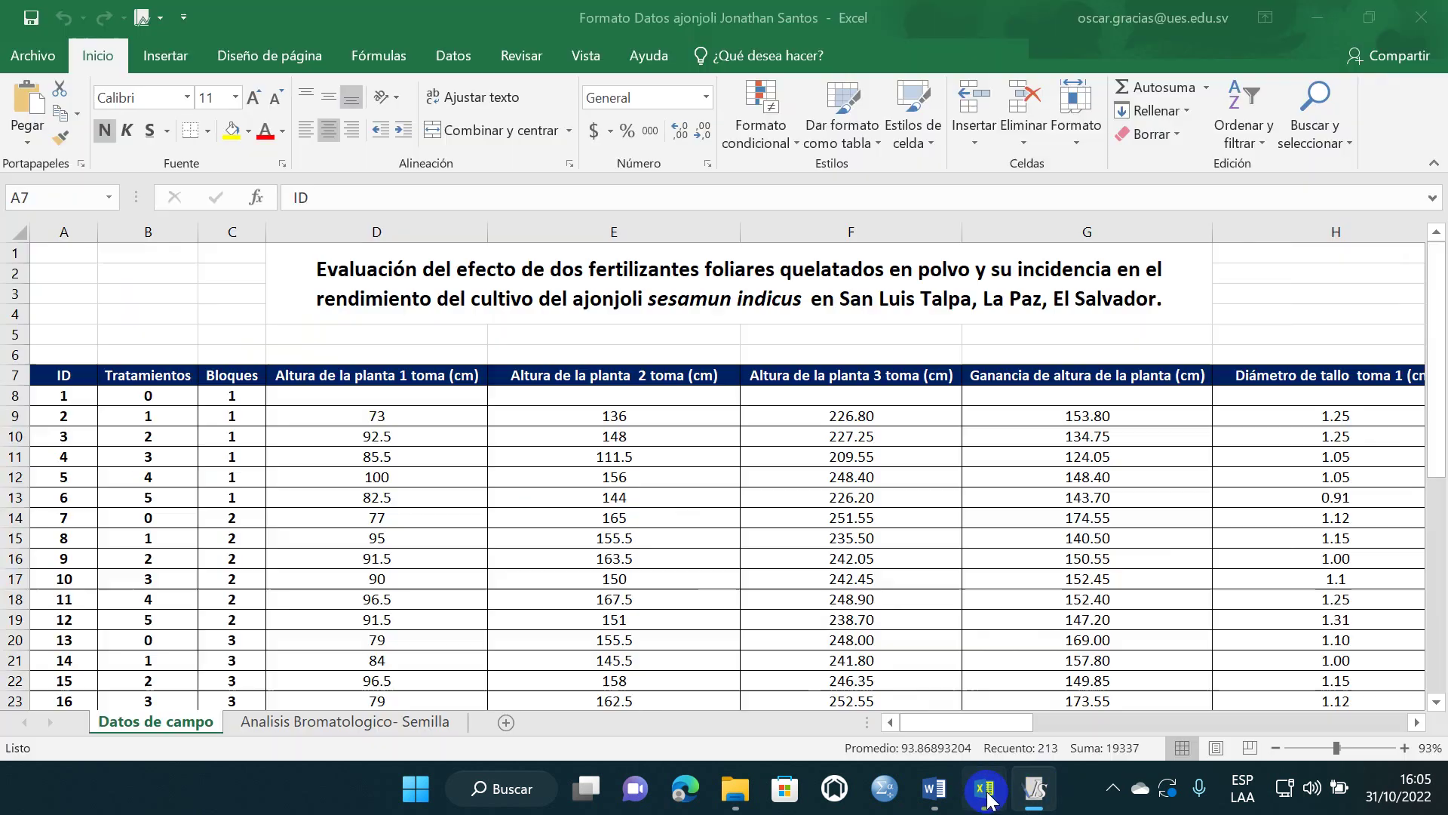
pyautogui.scroll(-7, 441, 505)
pyautogui.scroll(-2, 436, 503)
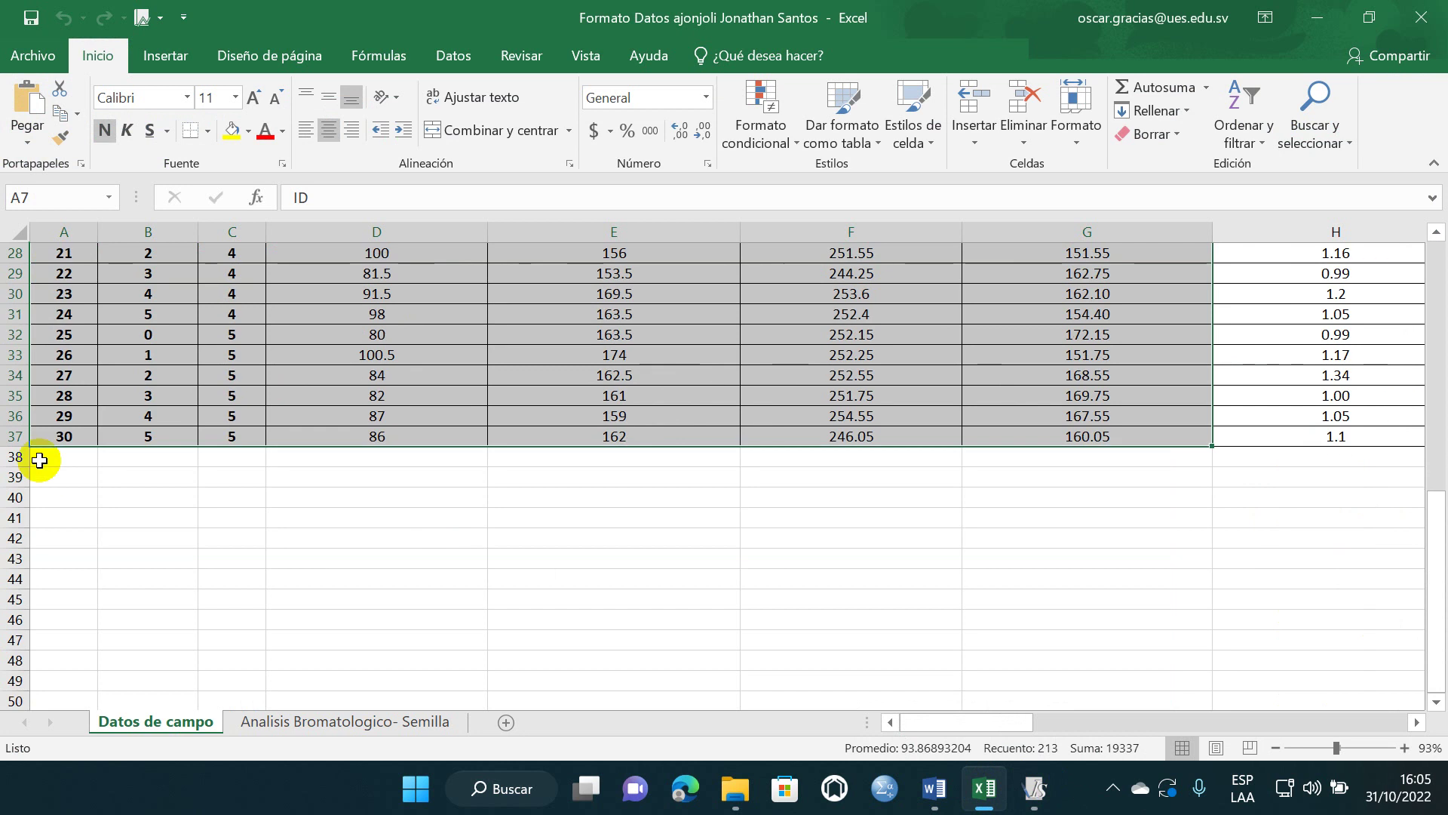
pyautogui.click(129, 516)
pyautogui.scroll(-5, 340, 624)
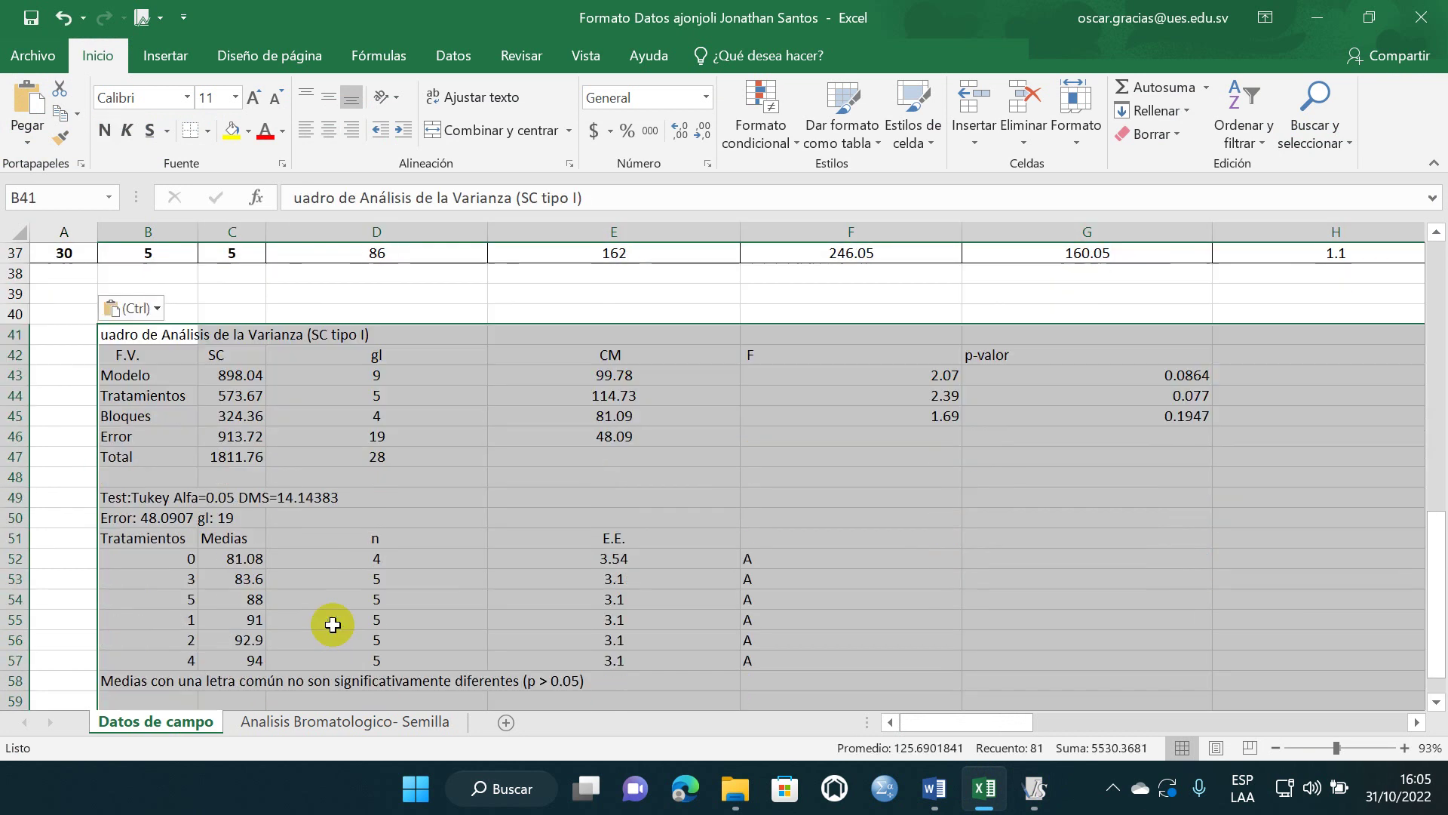
pyautogui.click(257, 657)
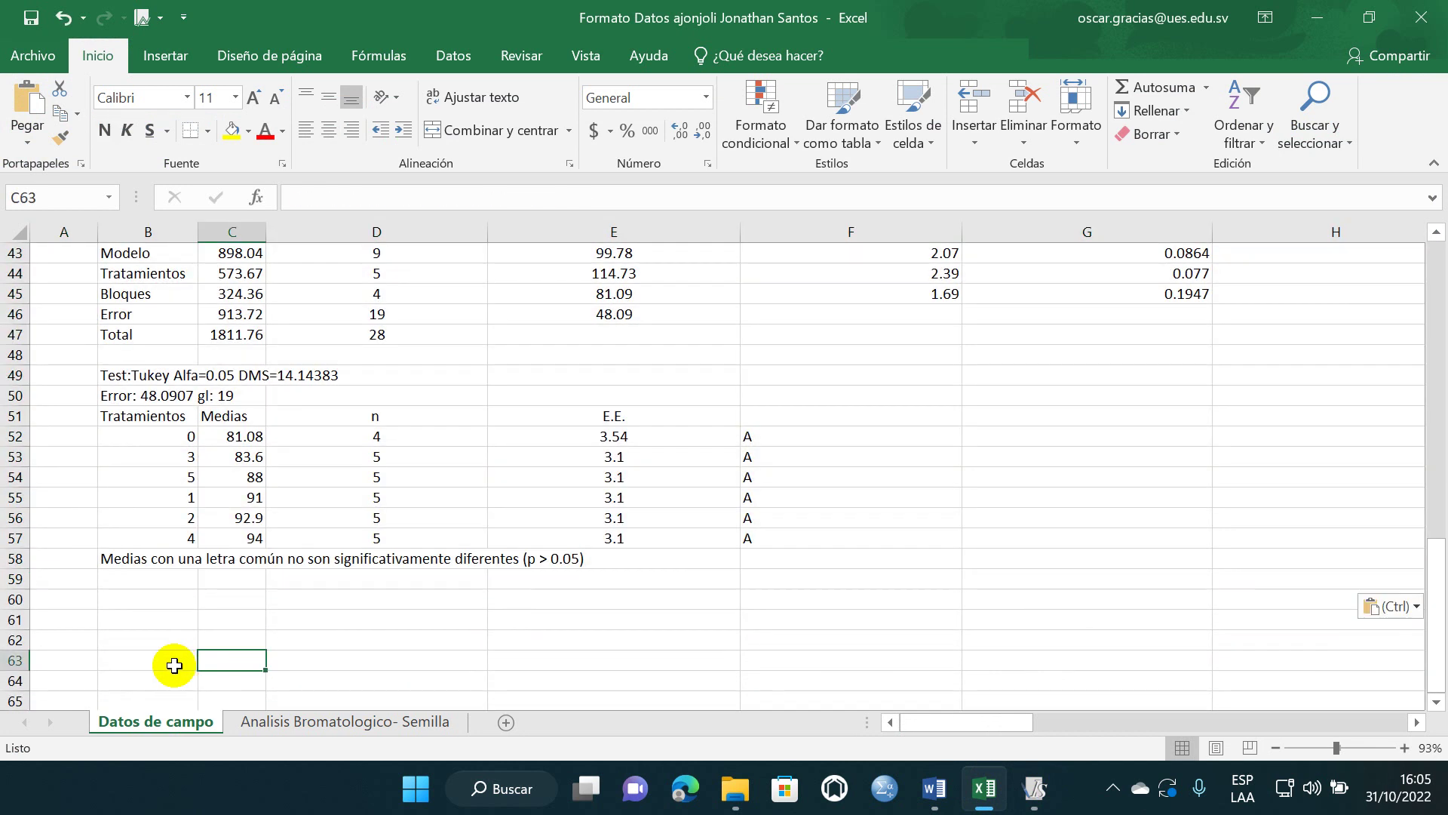
# - Enter the label Tratamiento 0 in cell C62 and widen column C to fit the text
pyautogui.scroll(-1, 219, 614)
pyautogui.click(225, 575)
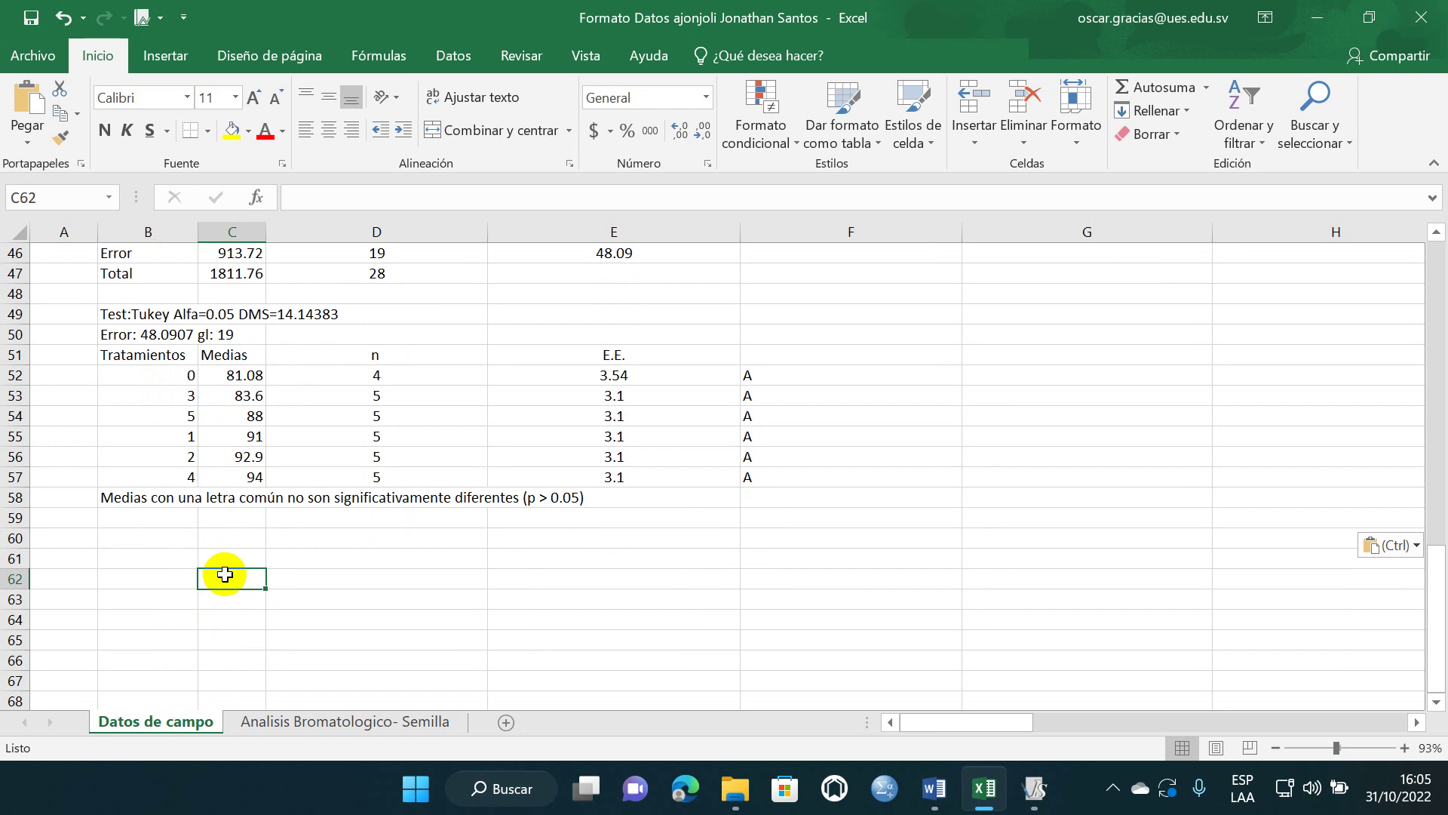
pyautogui.write('tamiento 0')
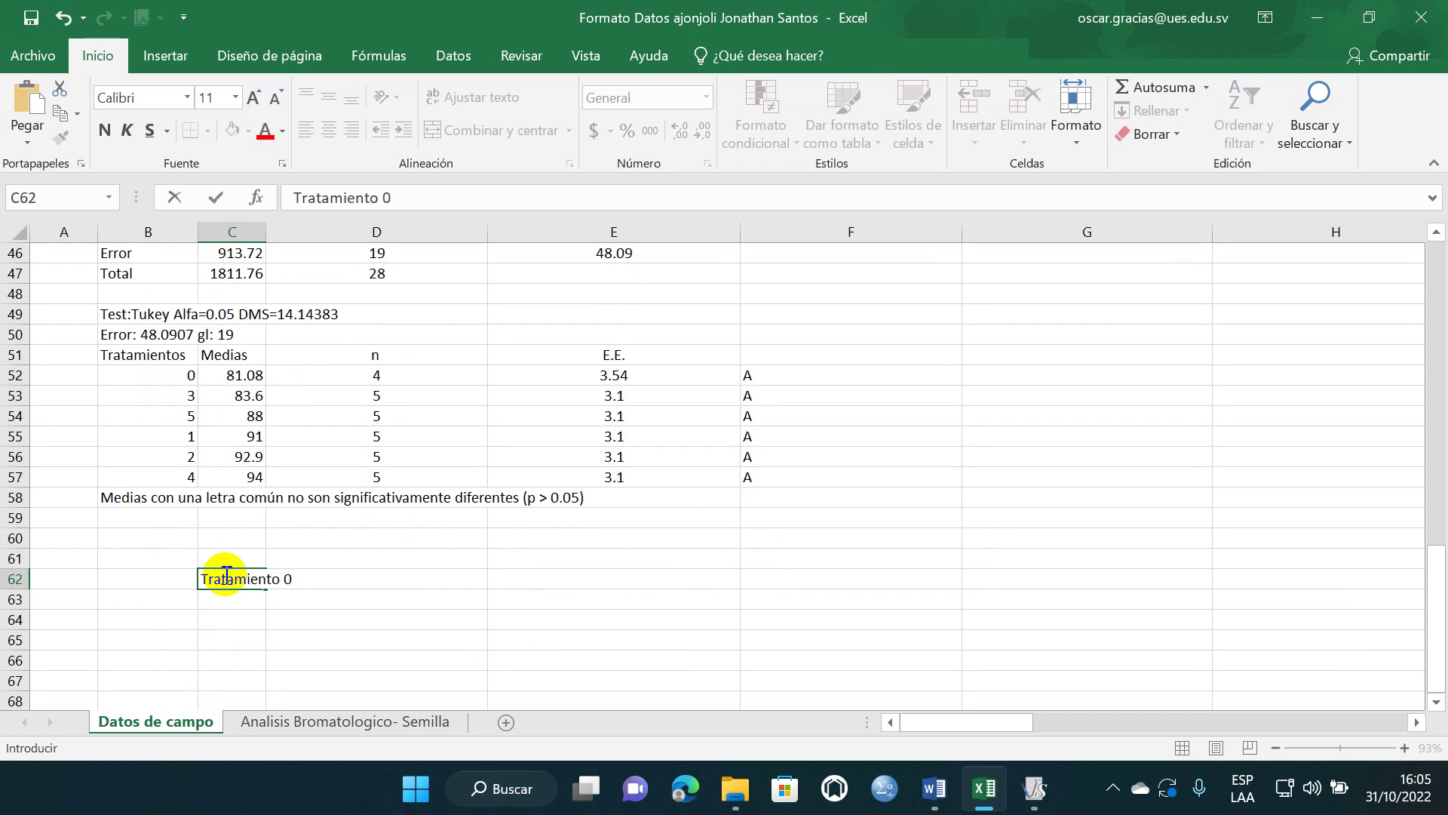
pyautogui.click(227, 700)
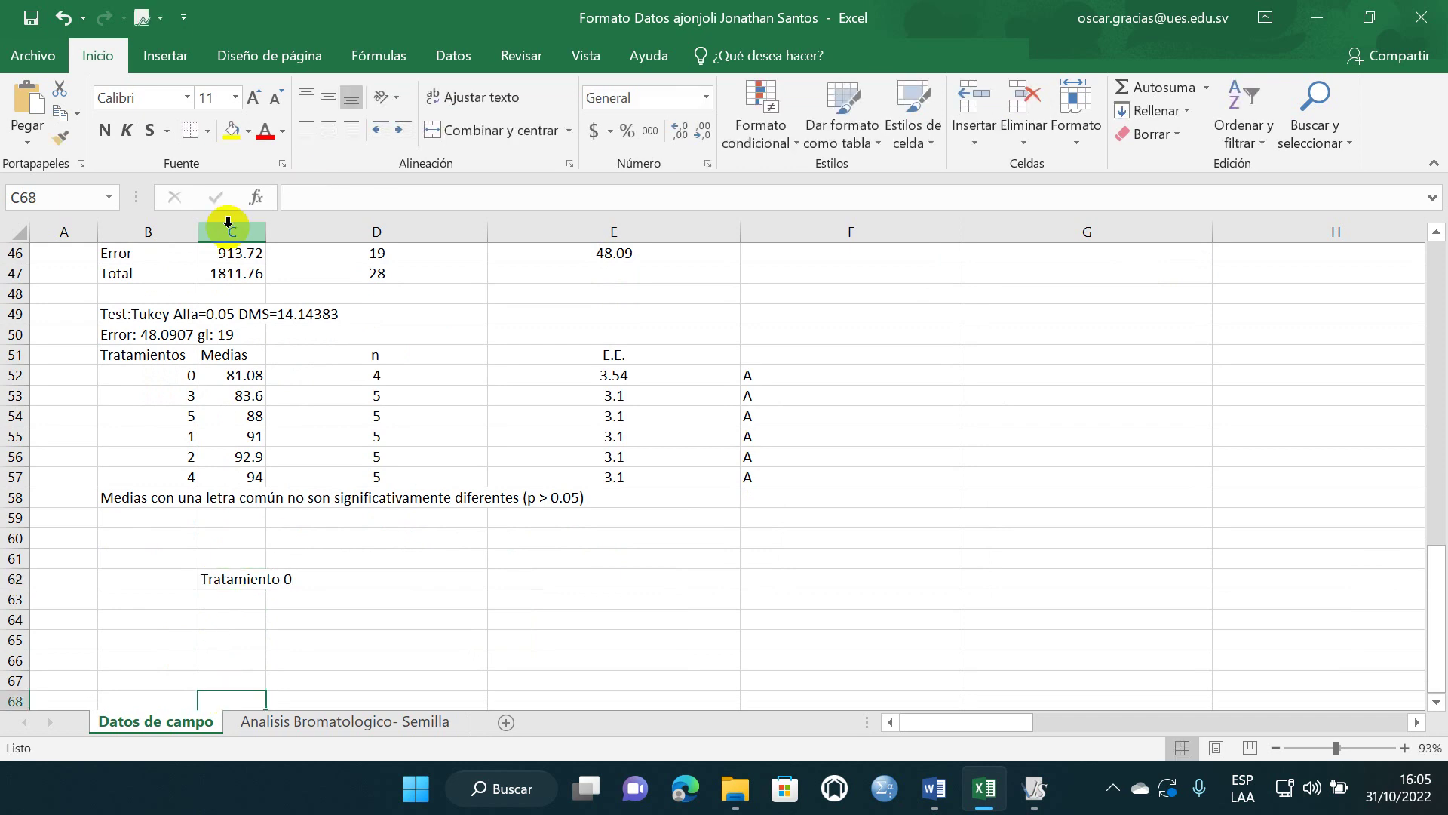
pyautogui.moveTo(266, 237); pyautogui.dragTo(344, 239)
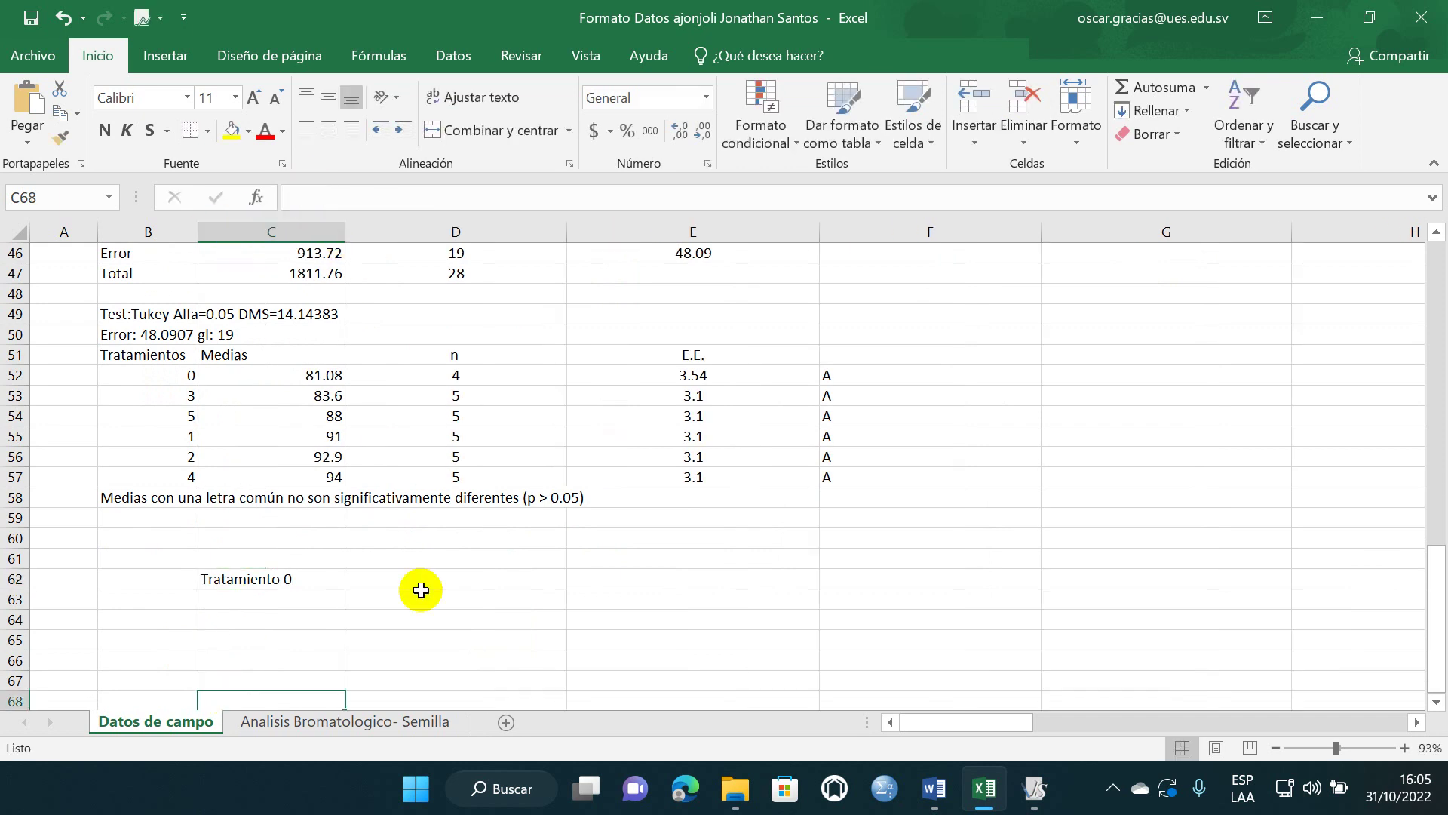
# - Enter the labels Tratamiento 1 through Tratamiento 5 in cells C63 to C67
pyautogui.click(291, 604)
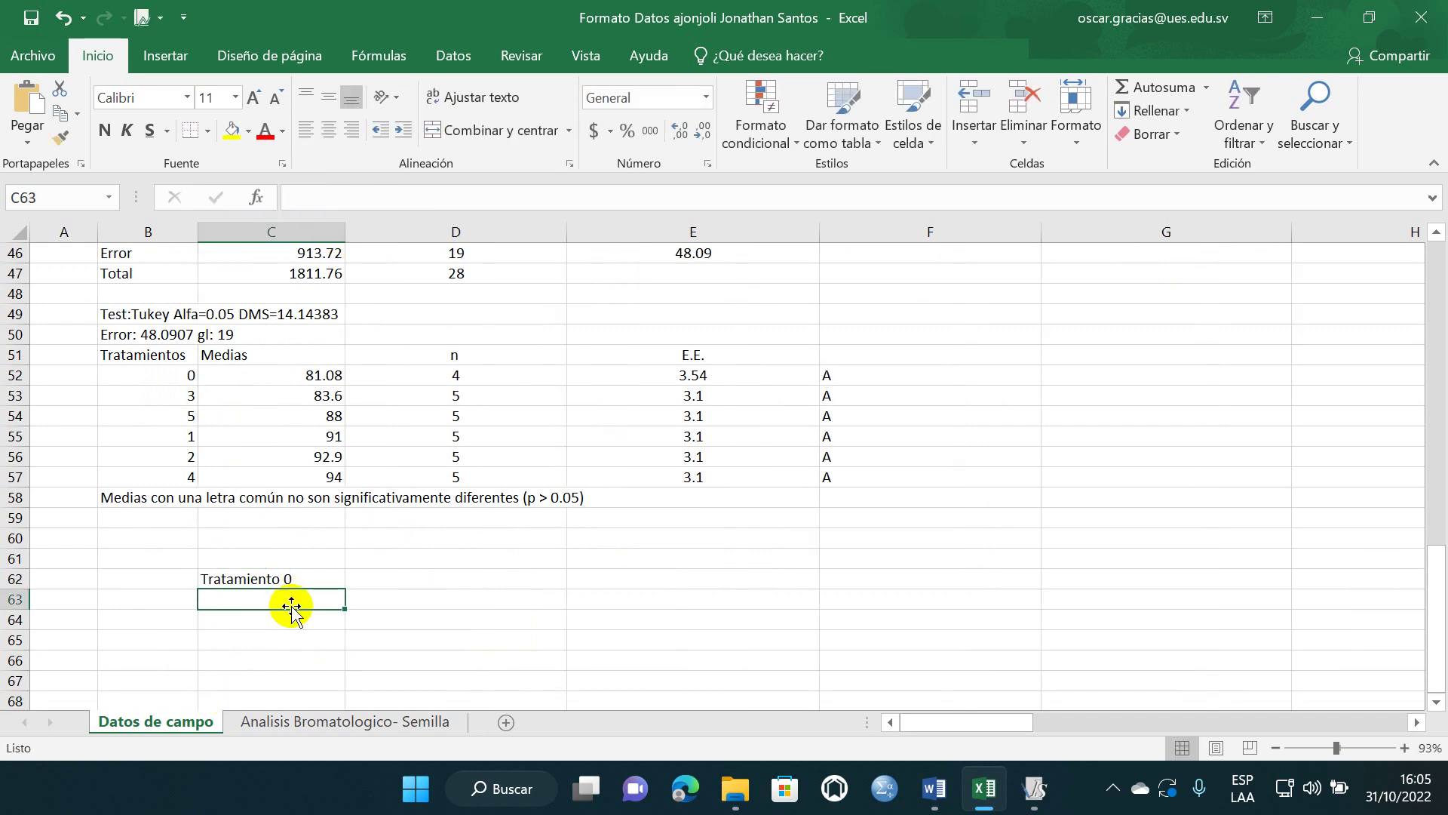
pyautogui.write('Tratamiento 1')
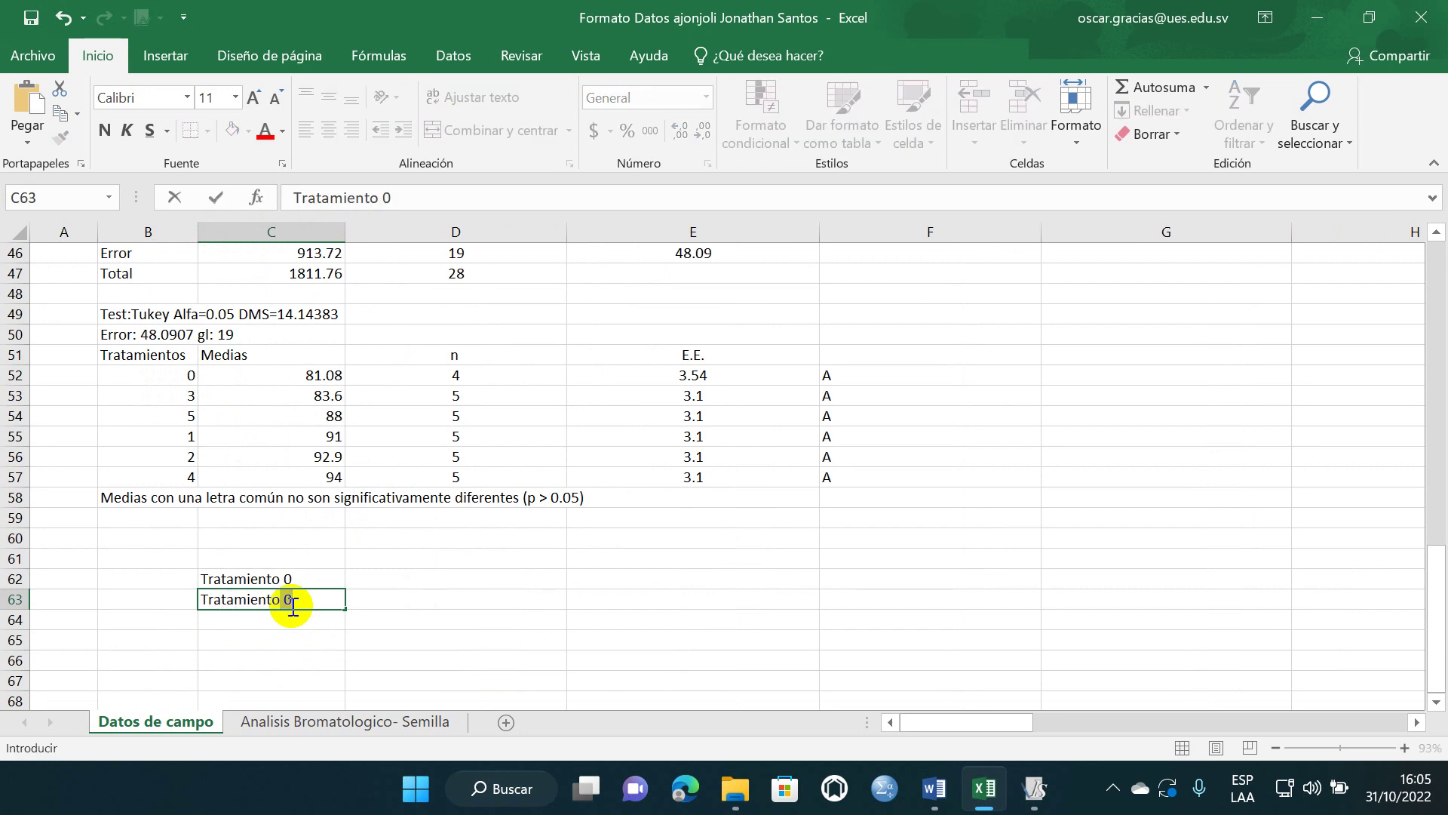
pyautogui.press('Return')
pyautogui.write('Tratamiento 2')
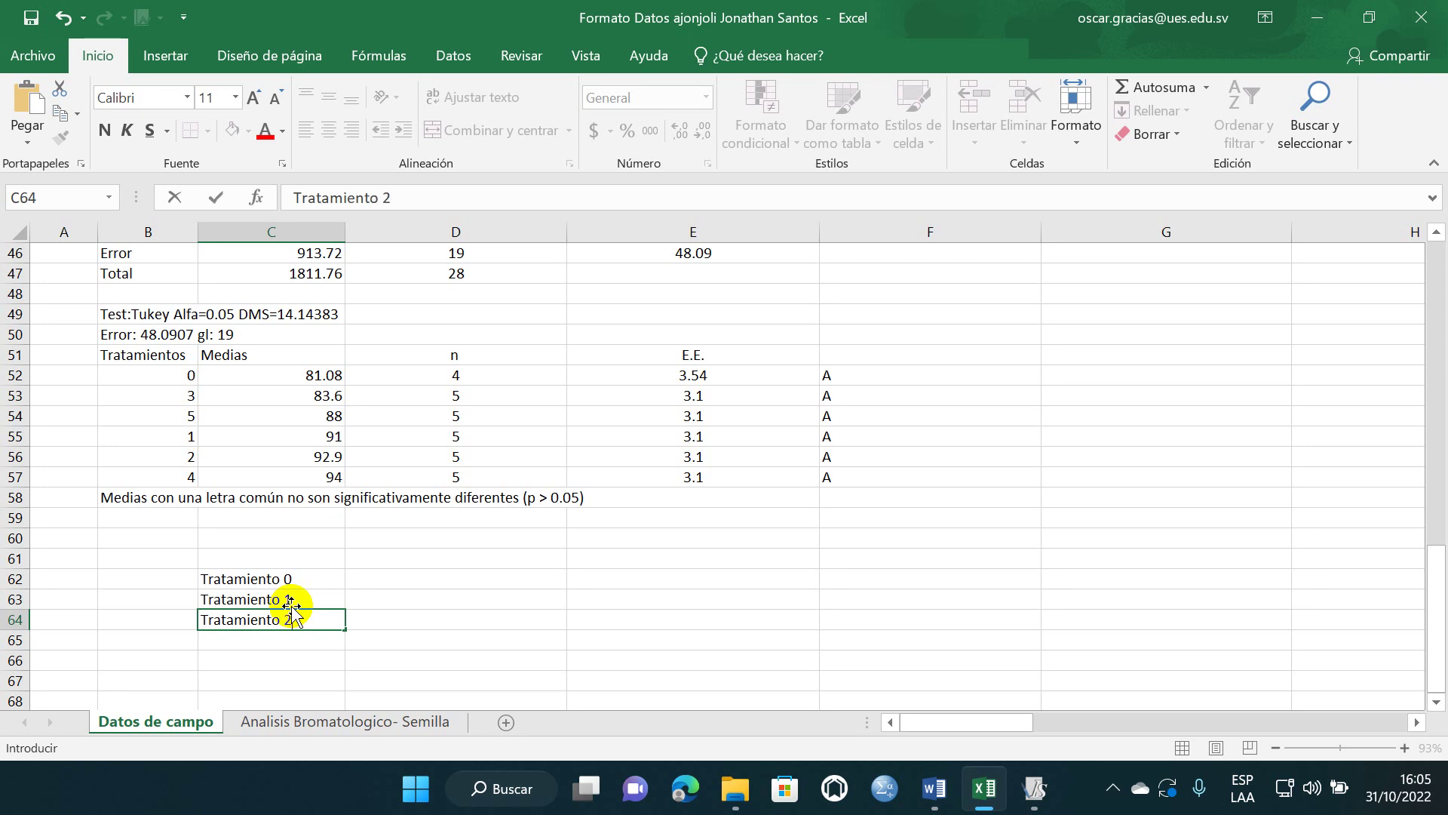
pyautogui.press('Return')
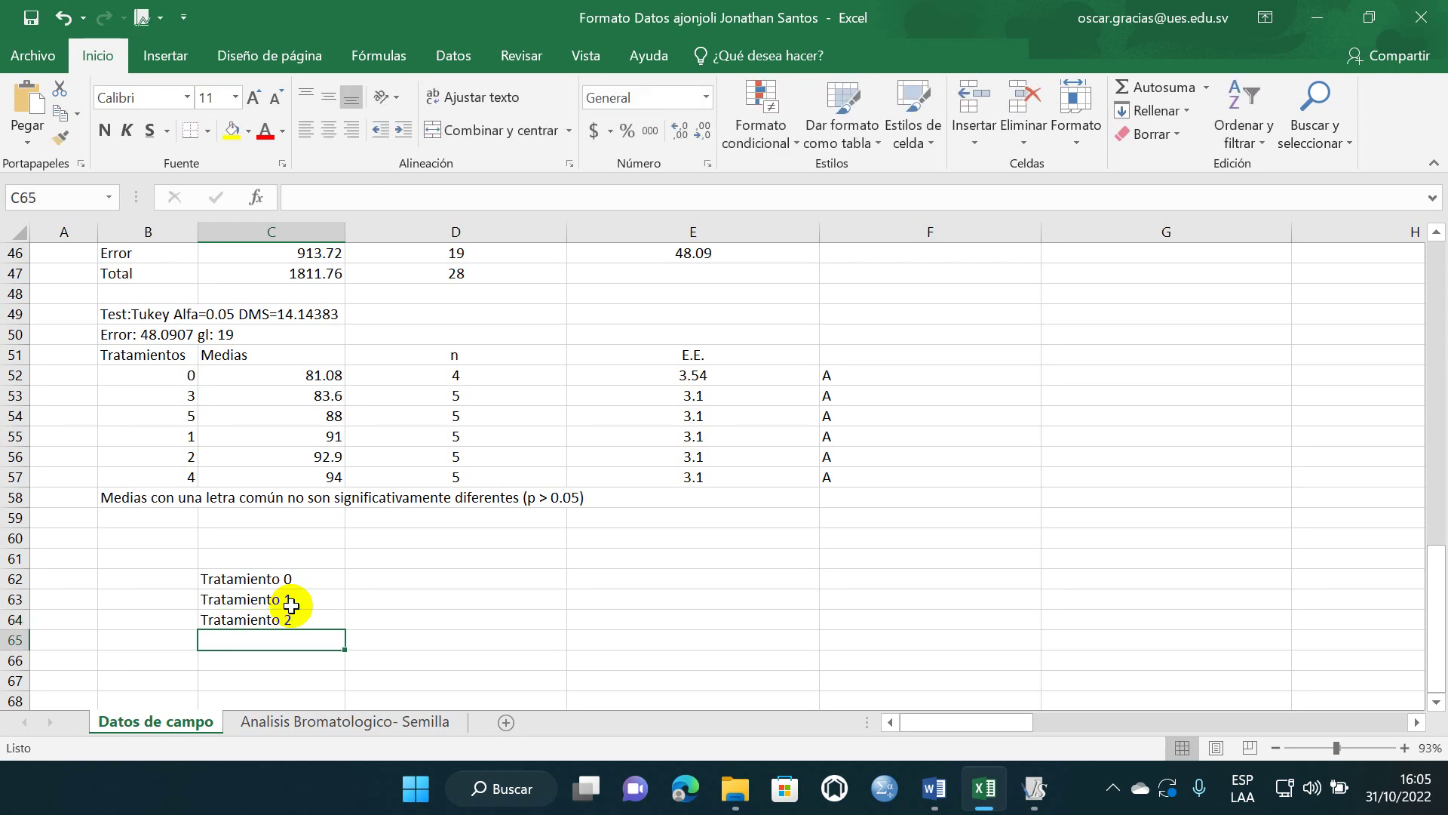
pyautogui.write('Tratamie')
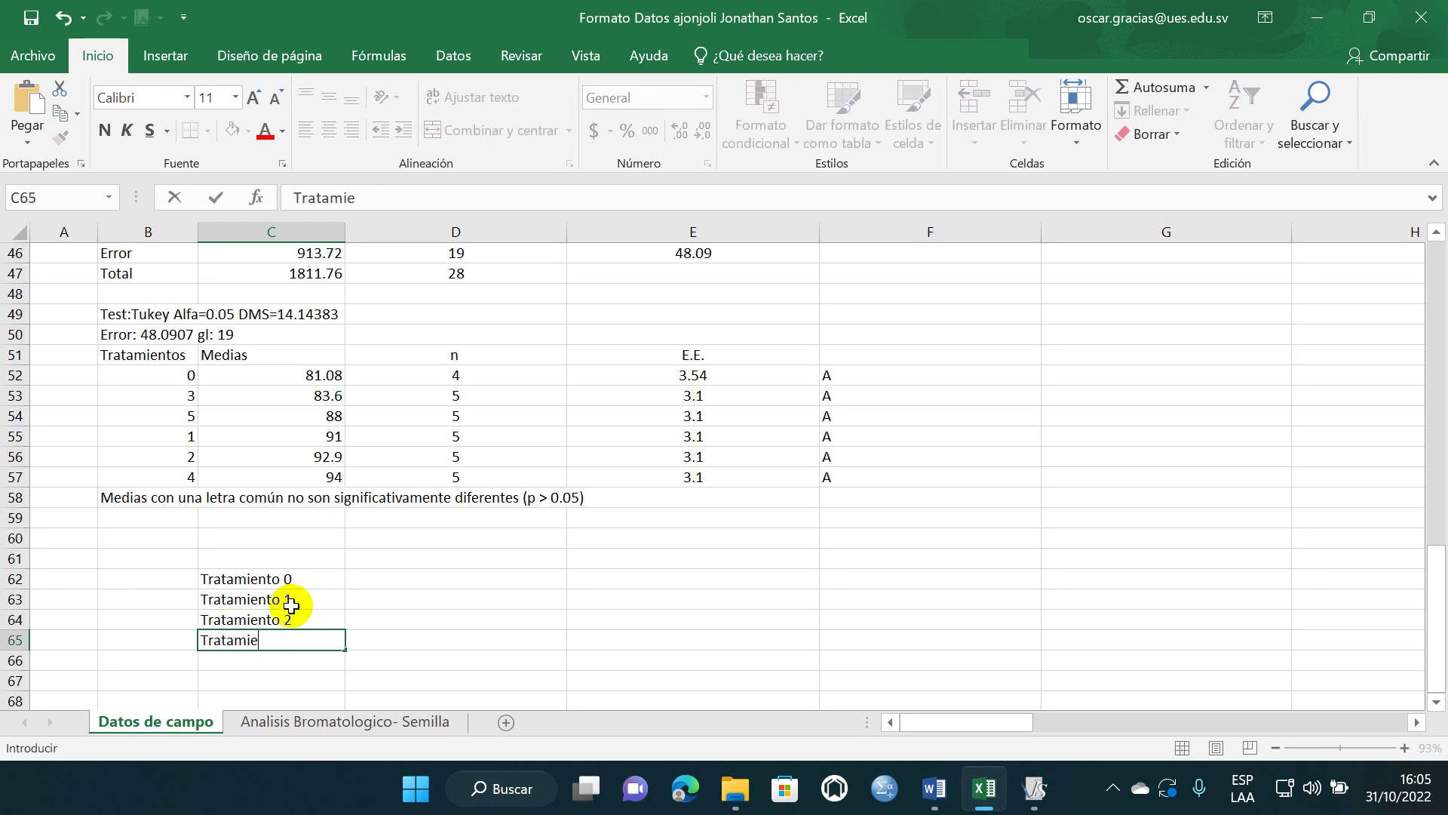
pyautogui.write('nto 3')
pyautogui.press('Return')
pyautogui.write('T')
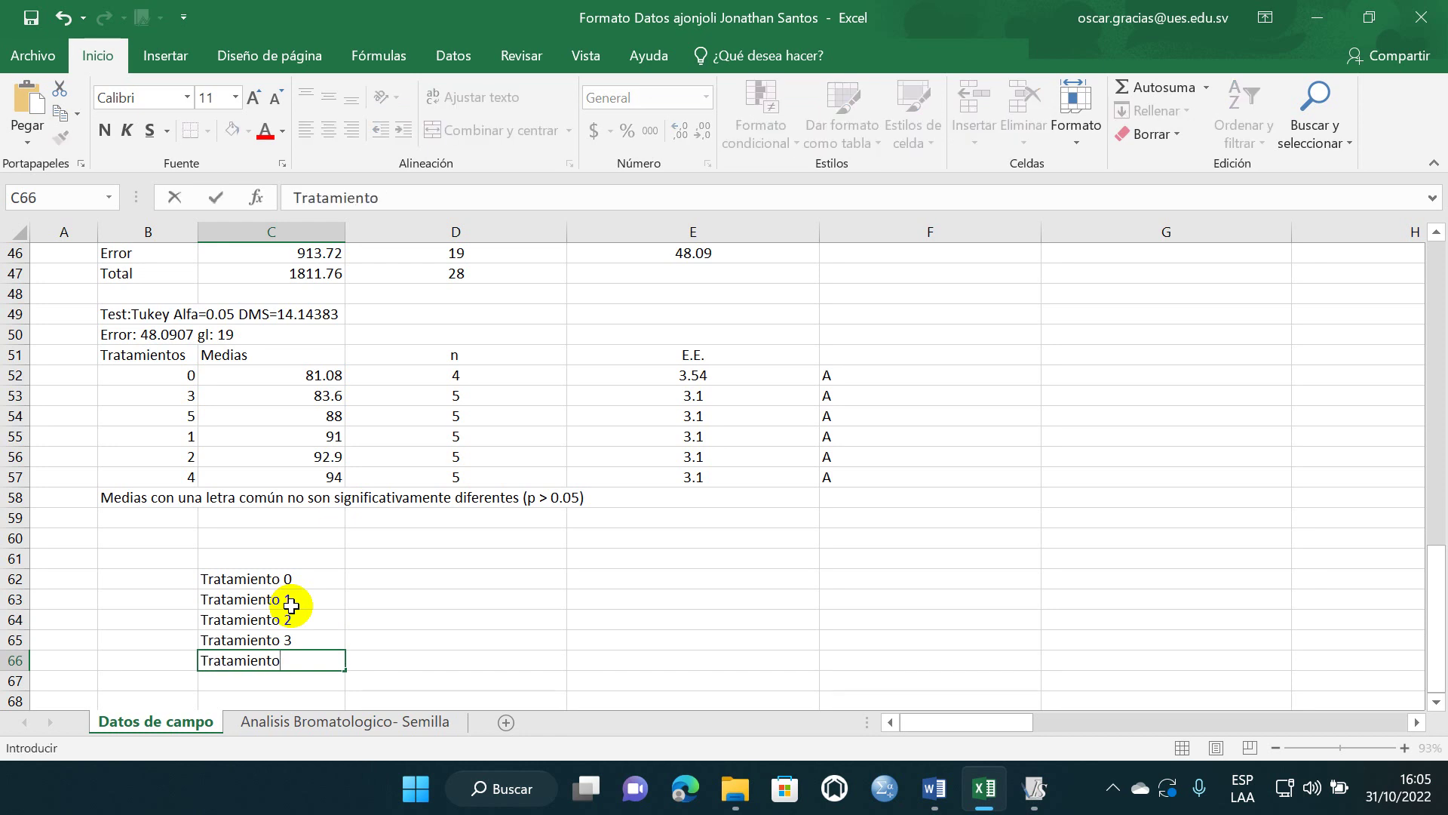
pyautogui.press('Return')
pyautogui.write('T')
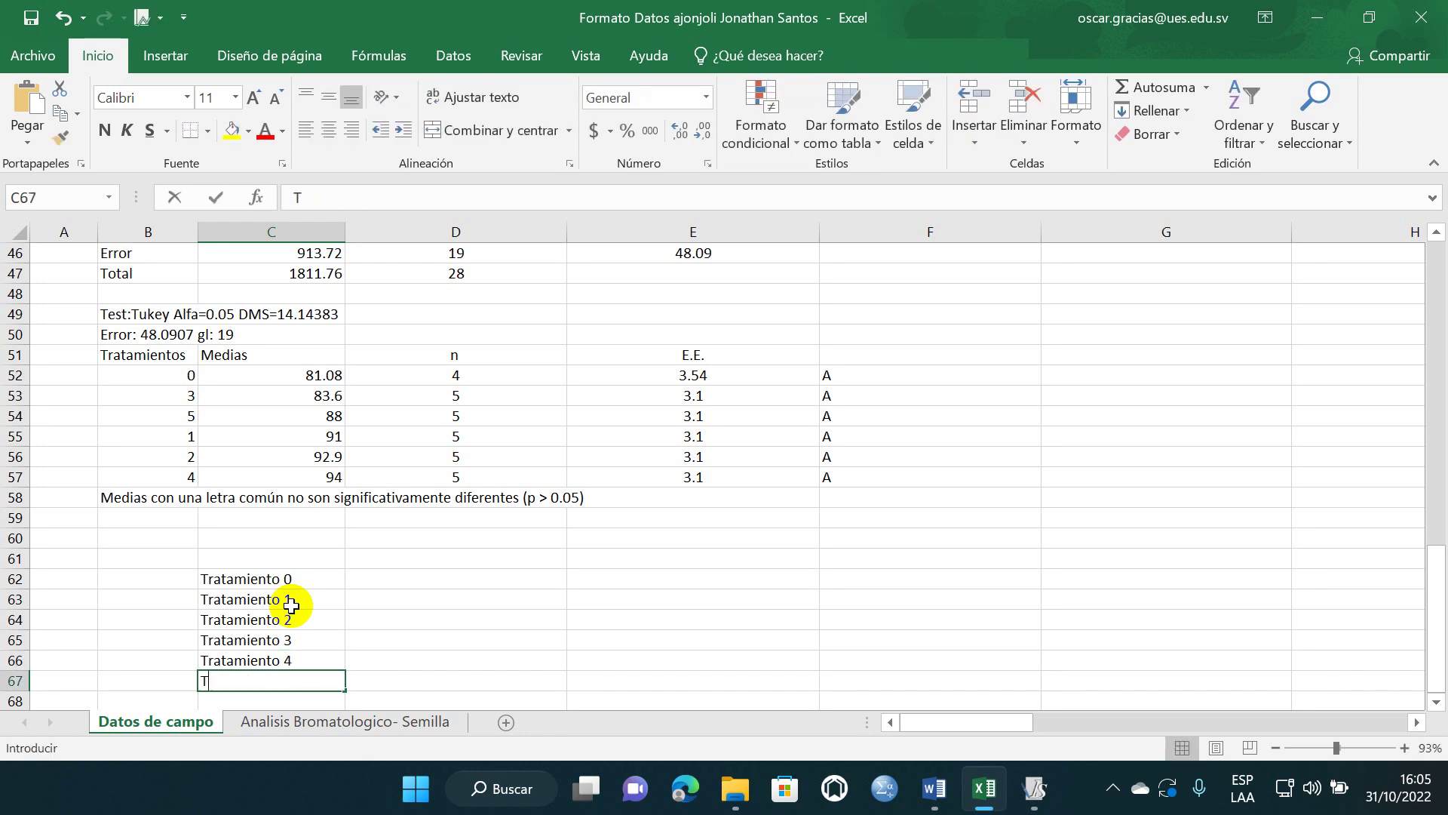
pyautogui.write('ratamiento 5')
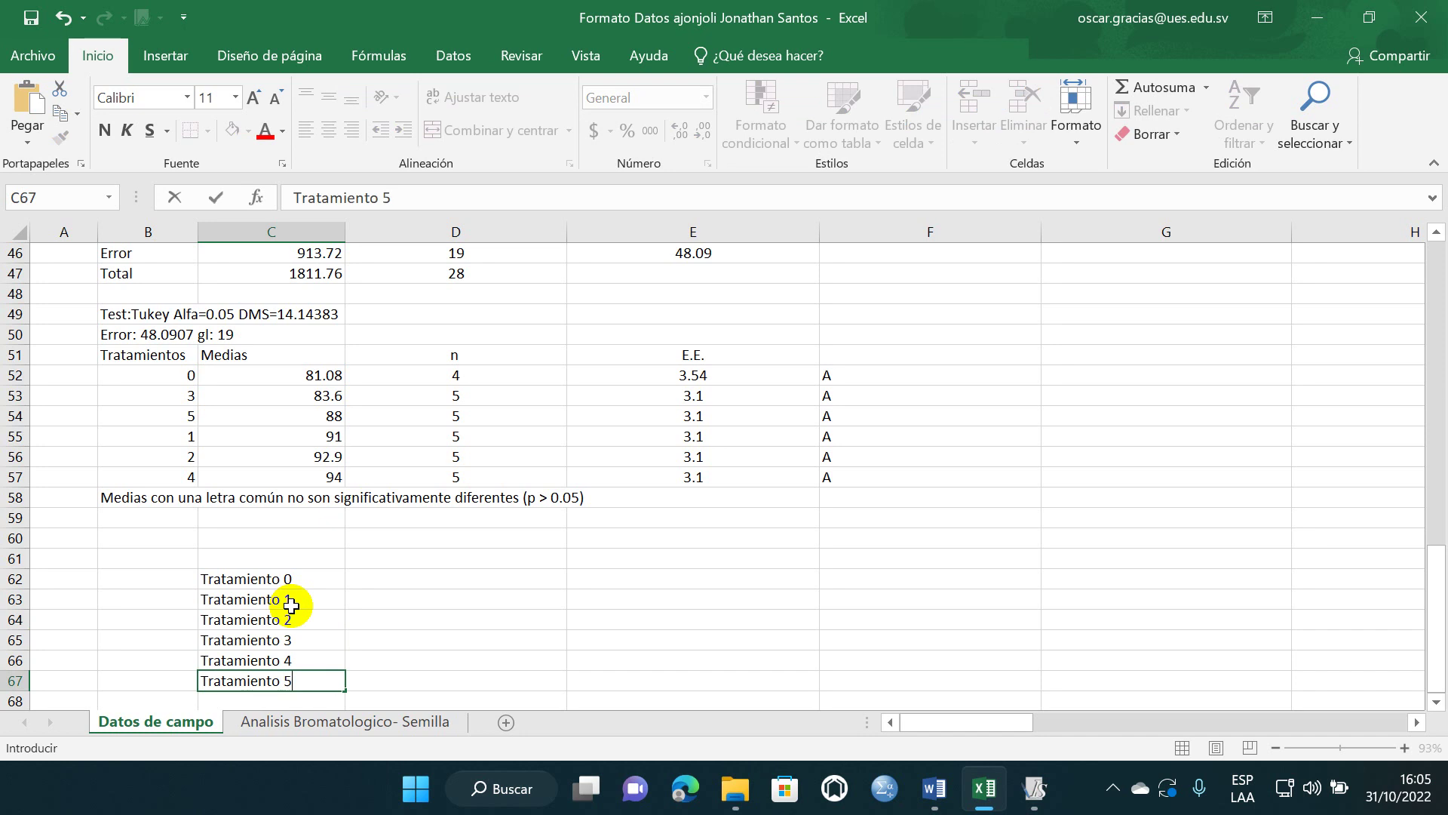
pyautogui.press('Return')
pyautogui.write('T')
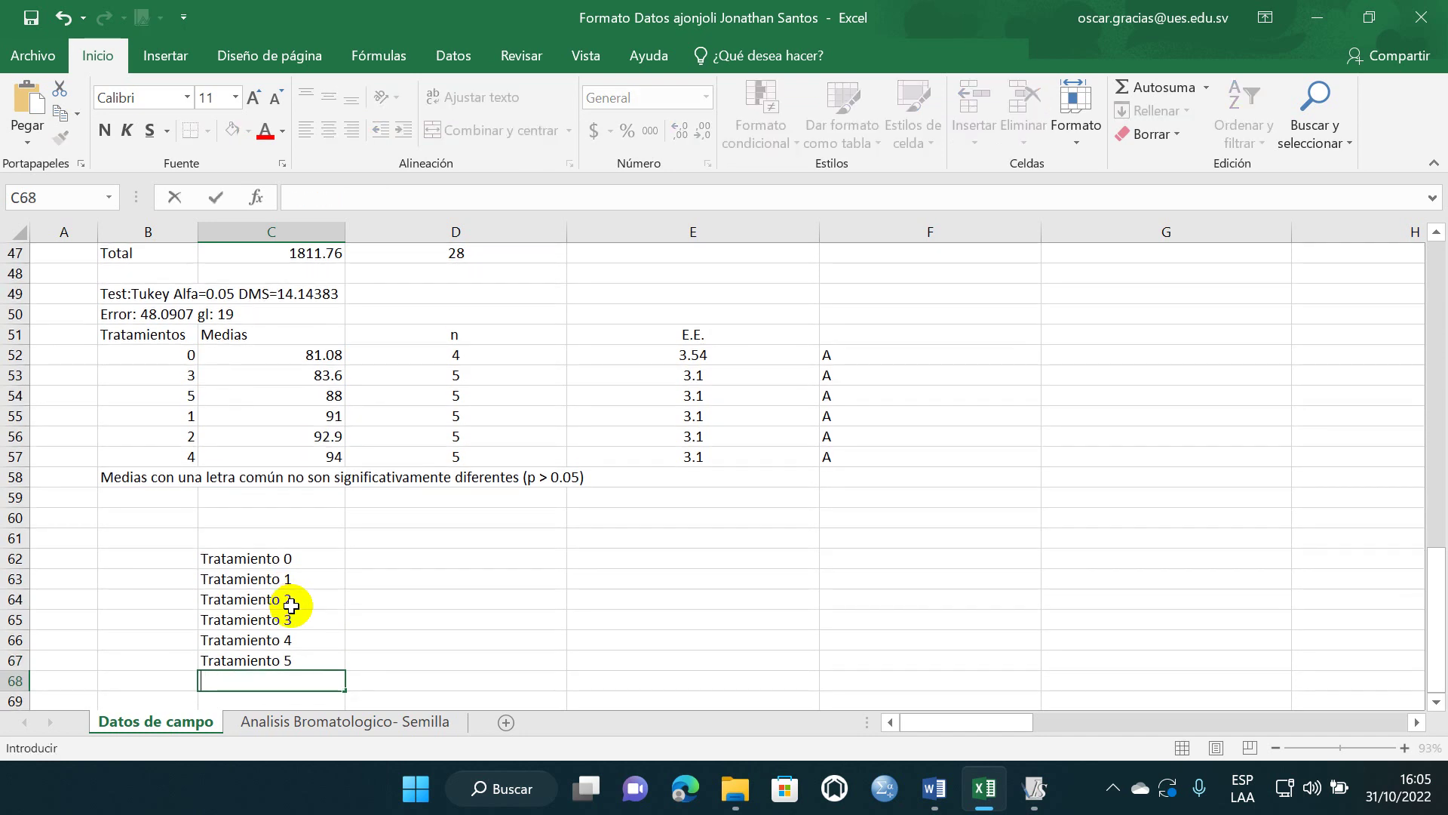
# - Link cells D62, D63 and D64 to the Tukey means of treatments 0, 1 and 2 in C52, C55 and C56
pyautogui.click(411, 598)
pyautogui.click(427, 558)
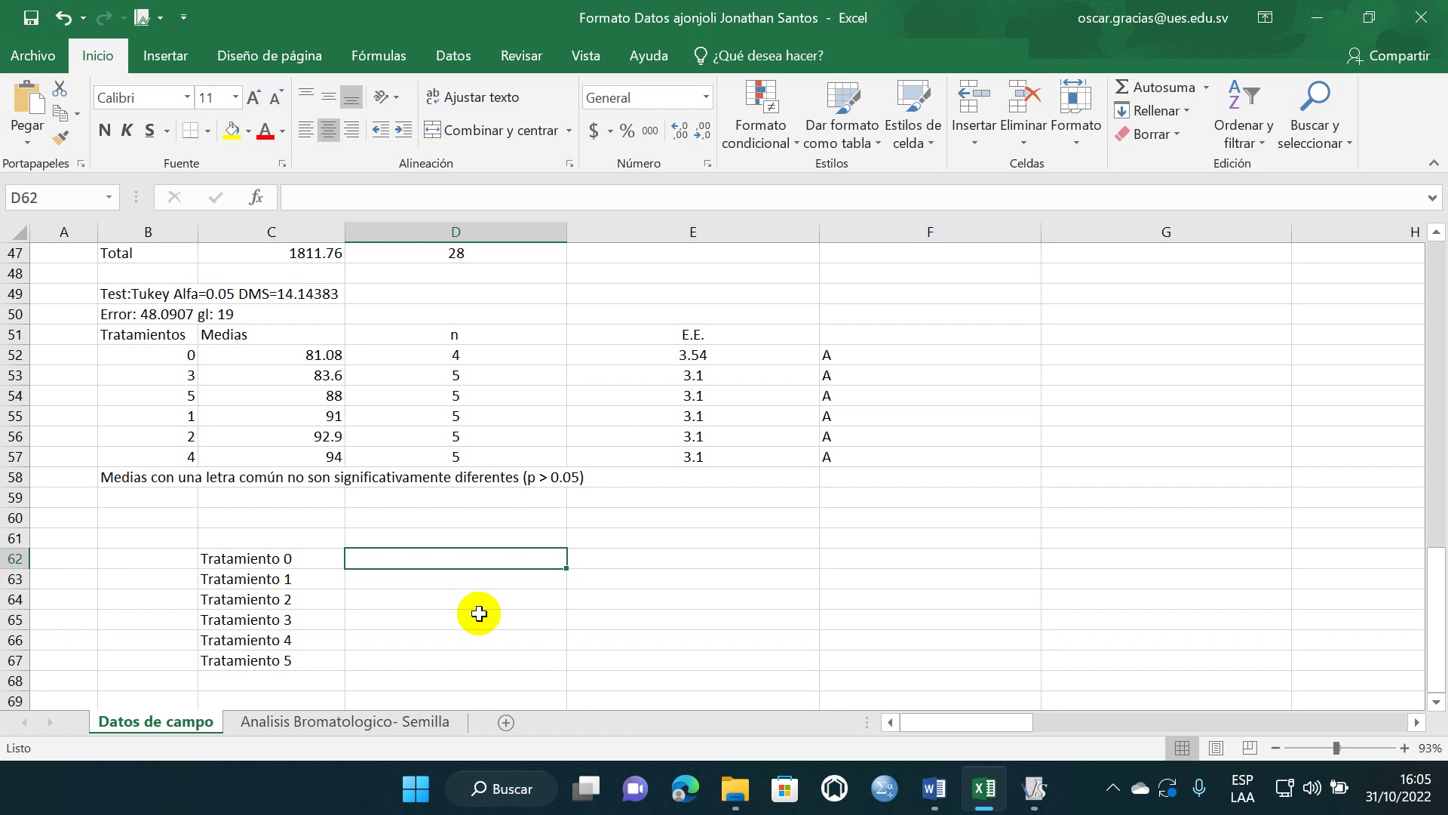
pyautogui.write('=')
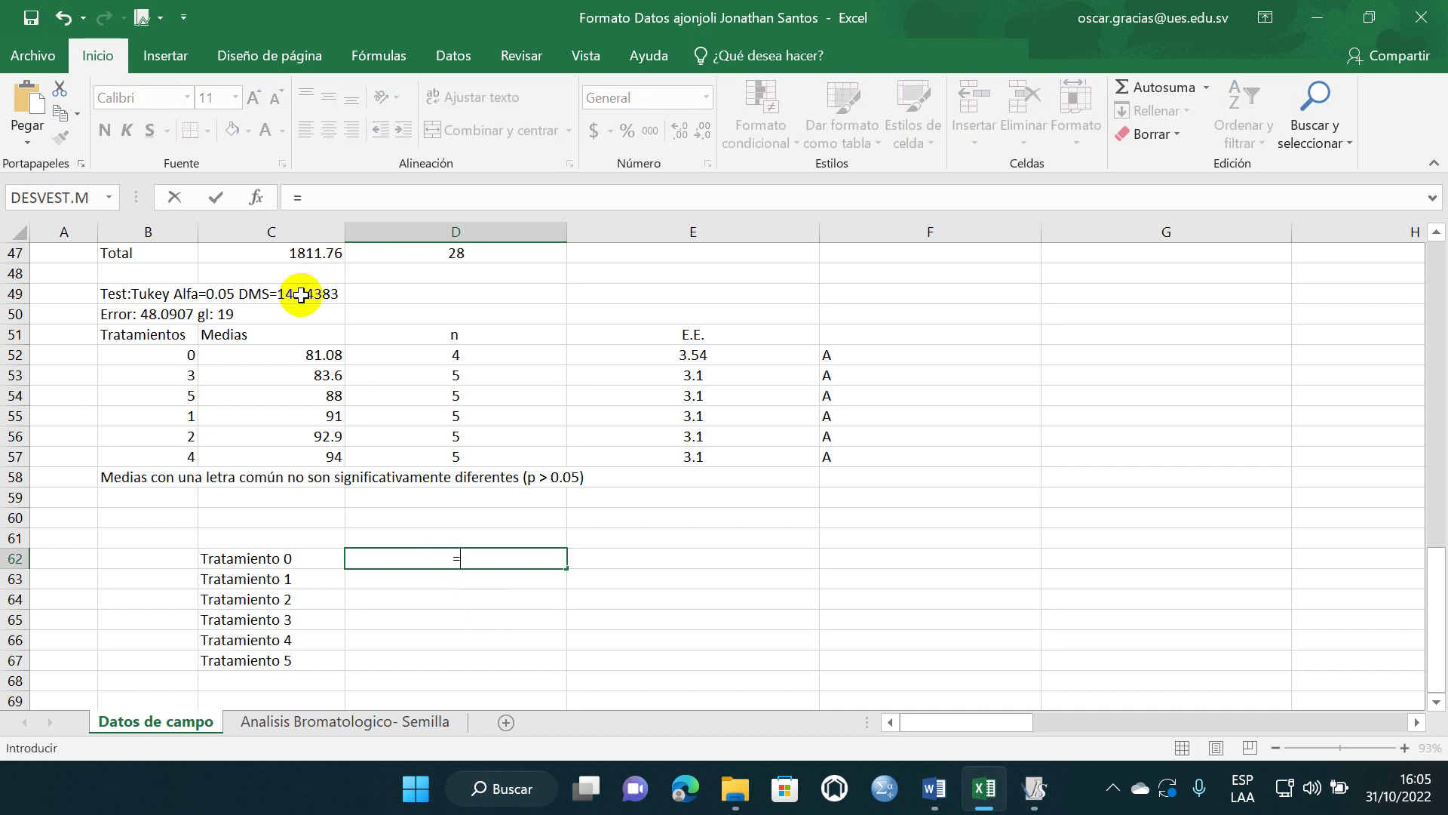
pyautogui.click(320, 356)
pyautogui.press('Return')
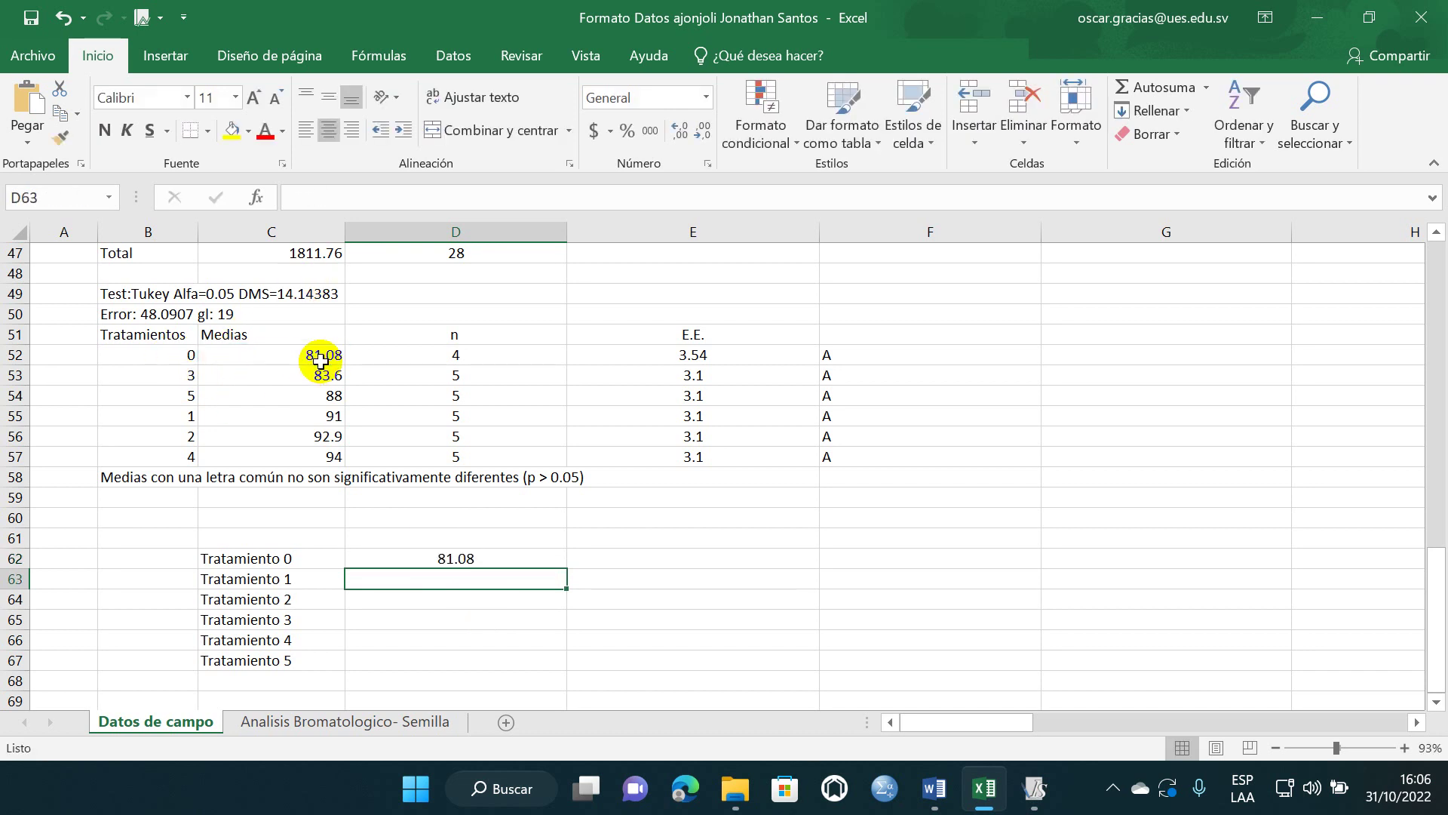
pyautogui.write('=')
pyautogui.click(262, 417)
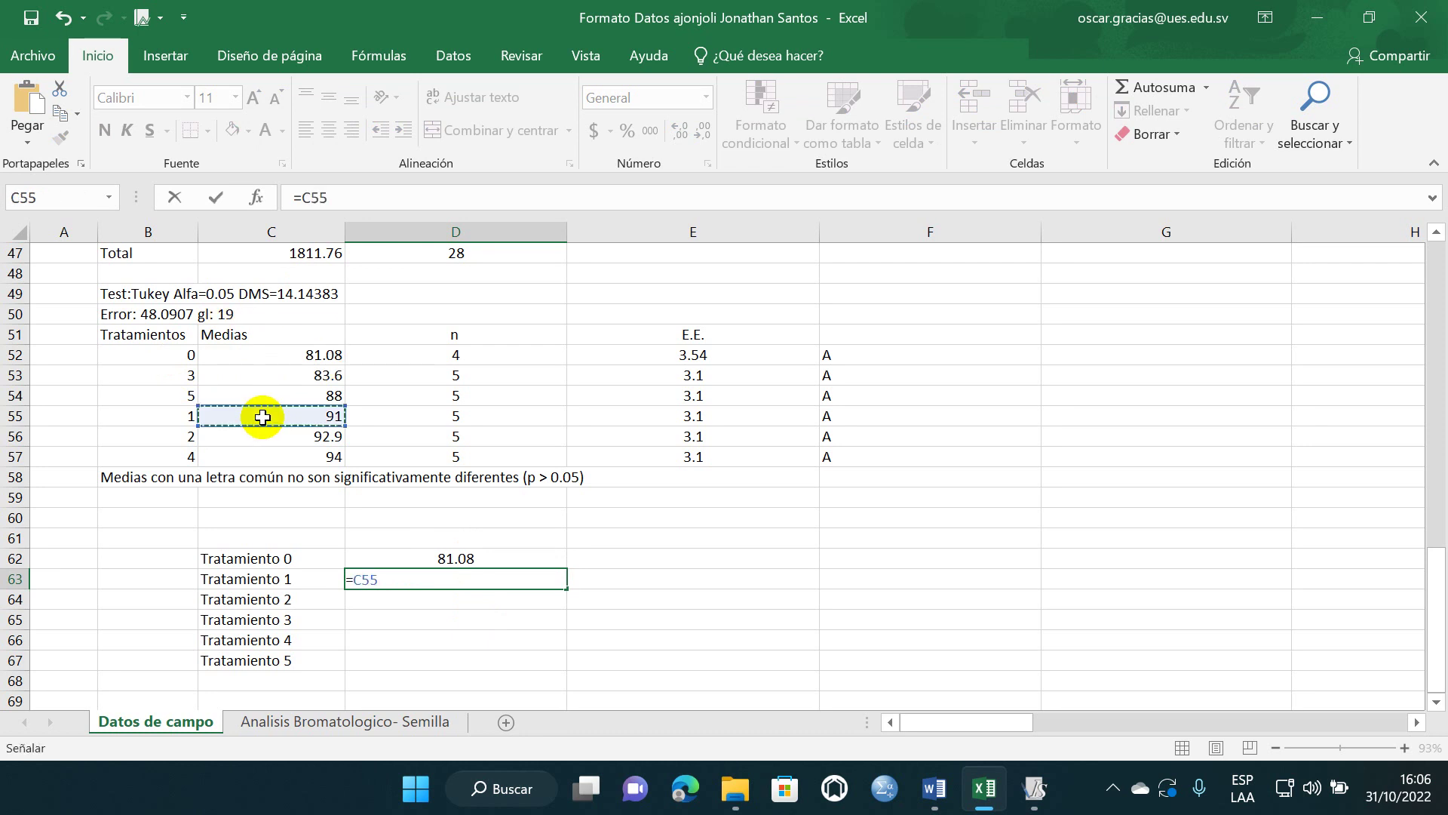
pyautogui.press('Return')
pyautogui.write('=')
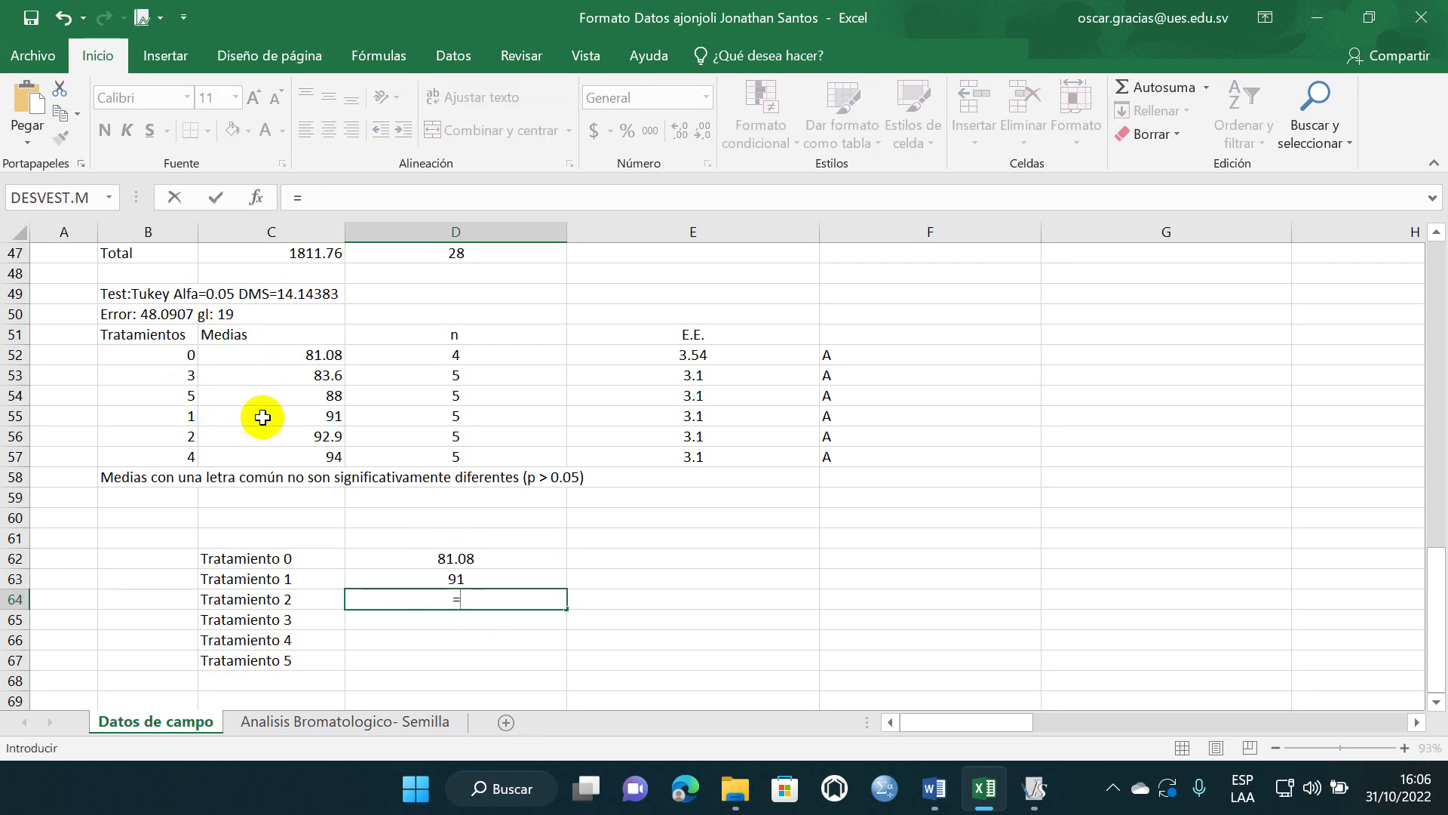
pyautogui.click(291, 438)
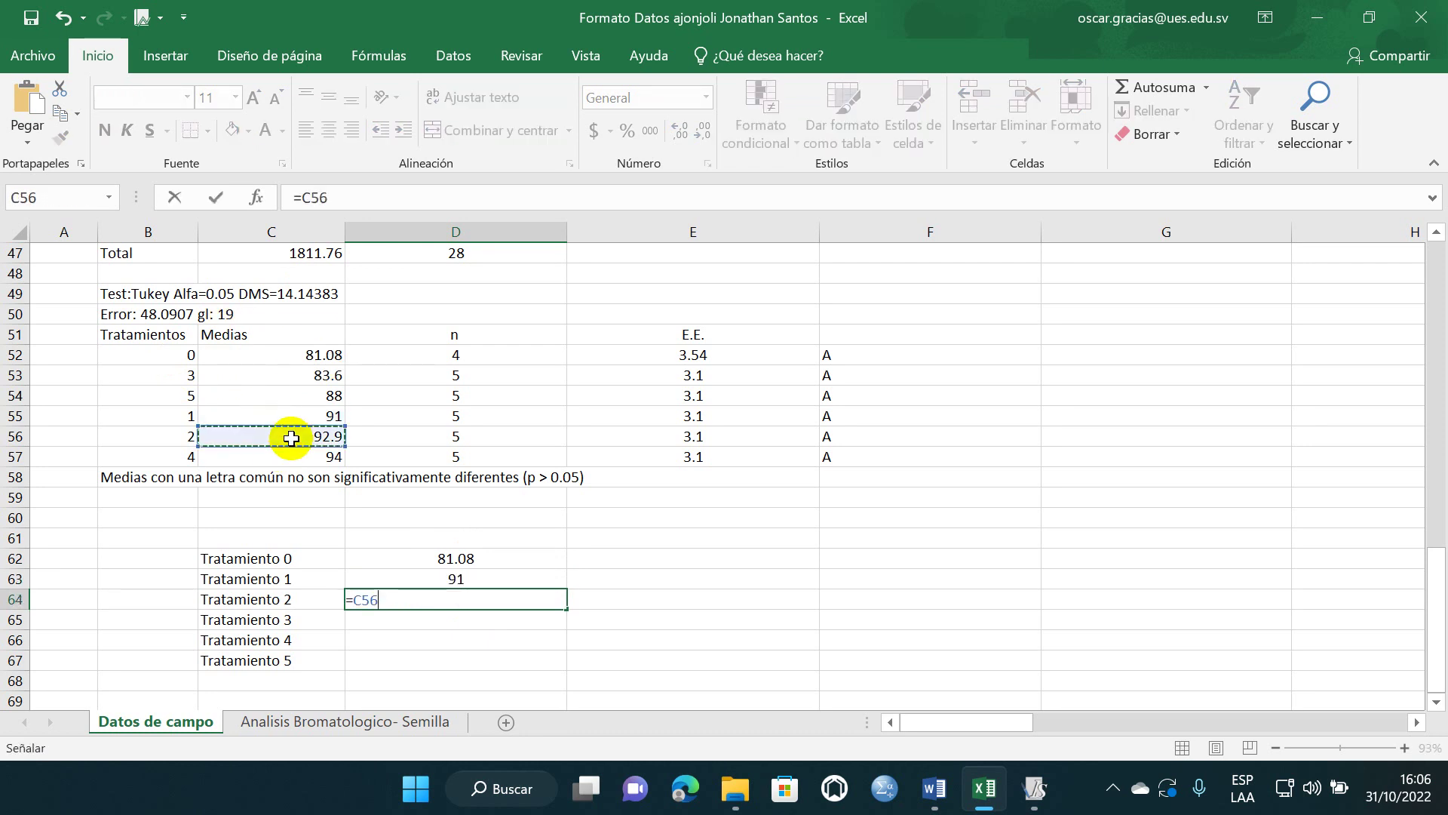
pyautogui.press('Return')
# - Link cells D65, D66 and D67 to the Tukey means of treatments 3, 4 and 5 in C53, C57 and C54
pyautogui.write('0')
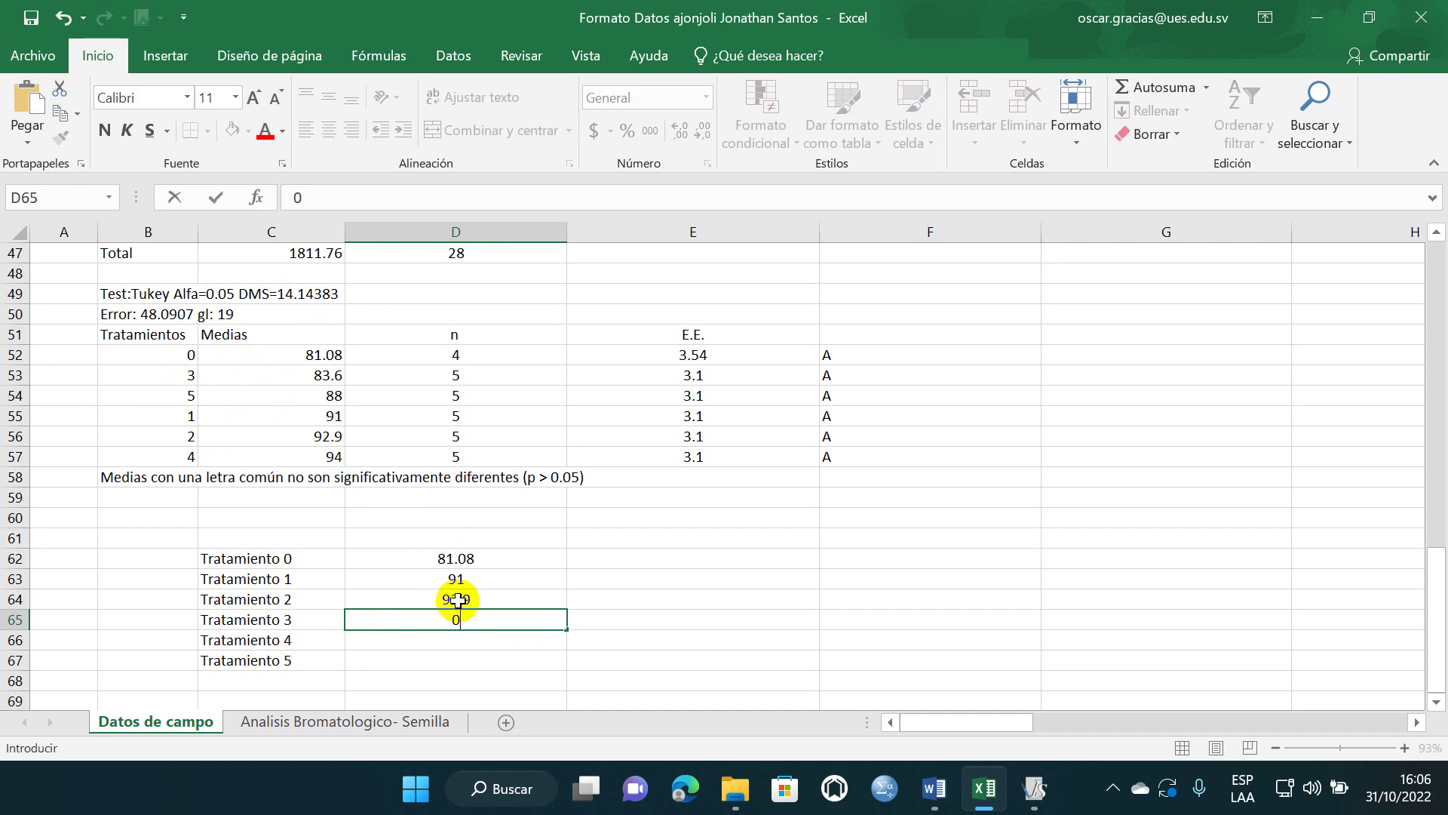
pyautogui.write('=')
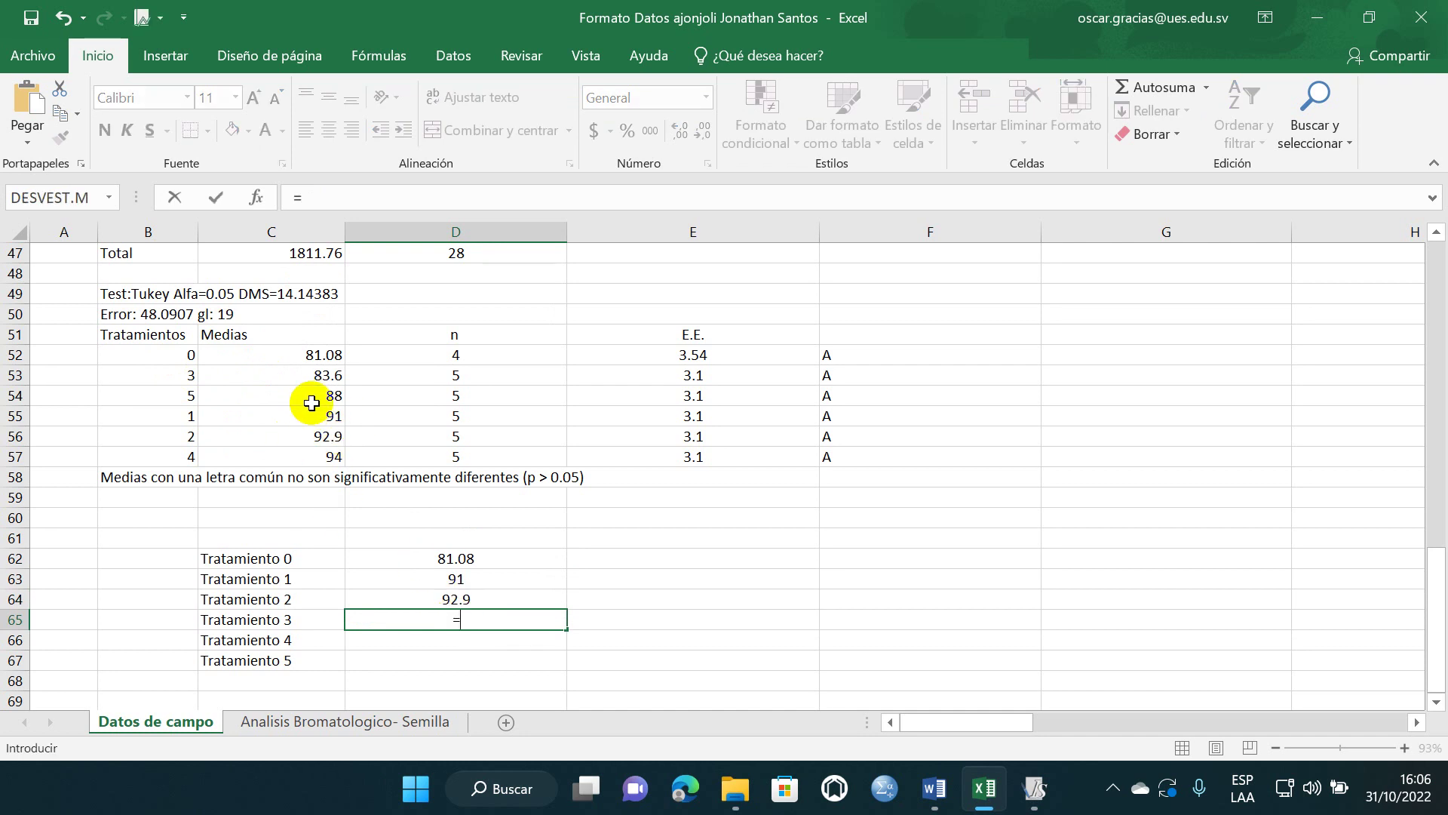
pyautogui.click(311, 377)
pyautogui.press('Return')
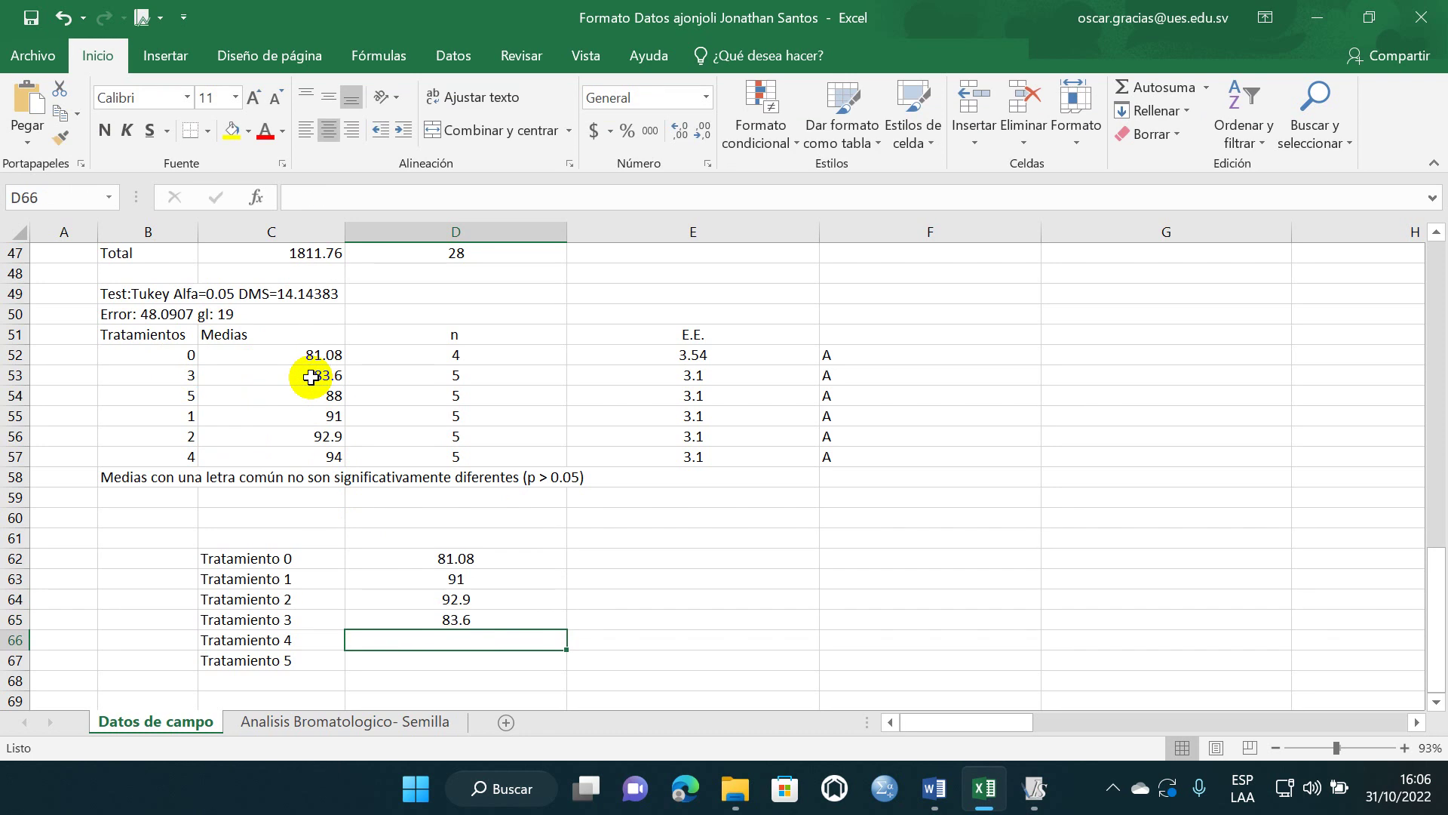
pyautogui.write('=')
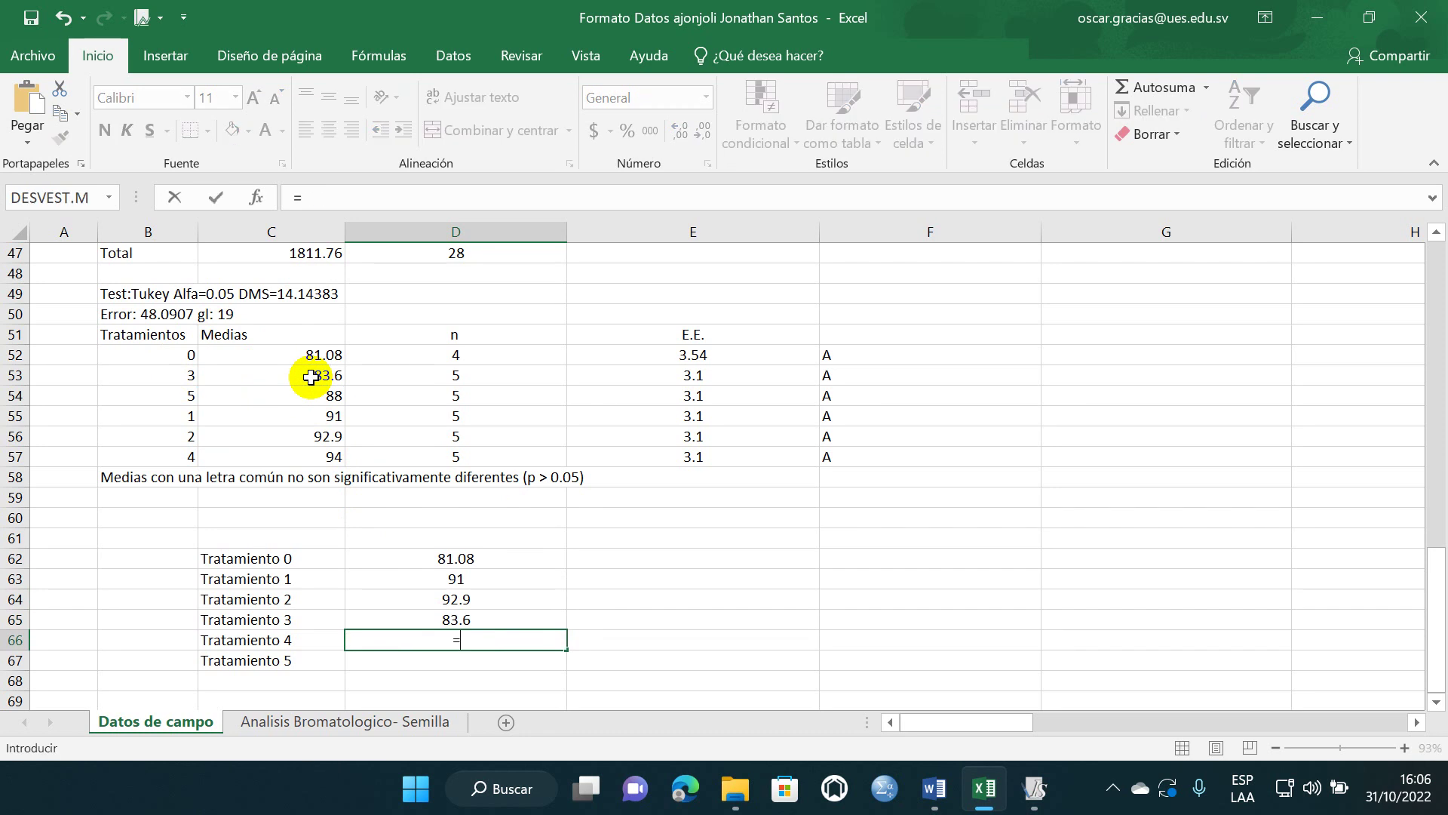
pyautogui.click(276, 456)
pyautogui.press('Return')
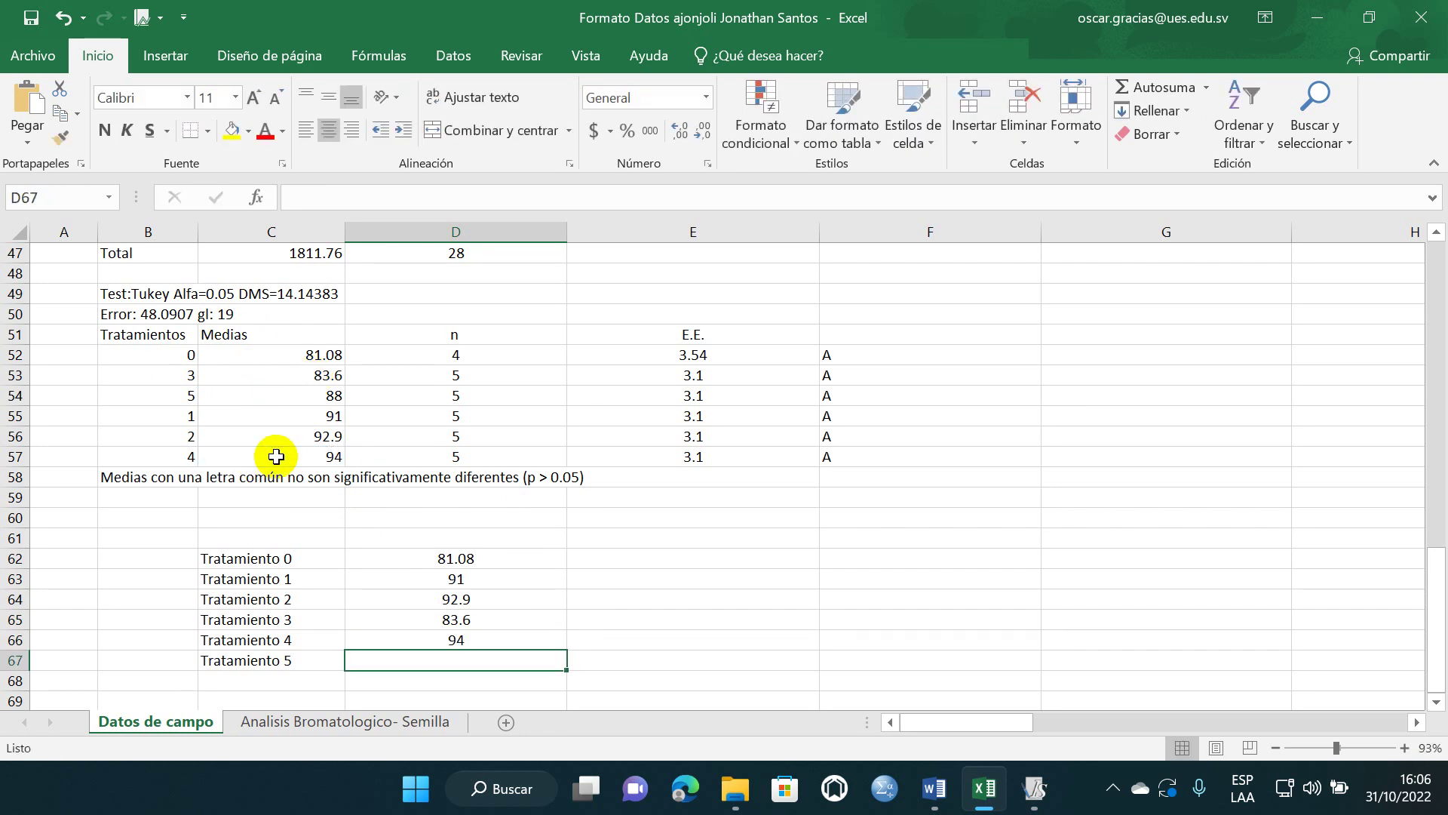
pyautogui.write('=')
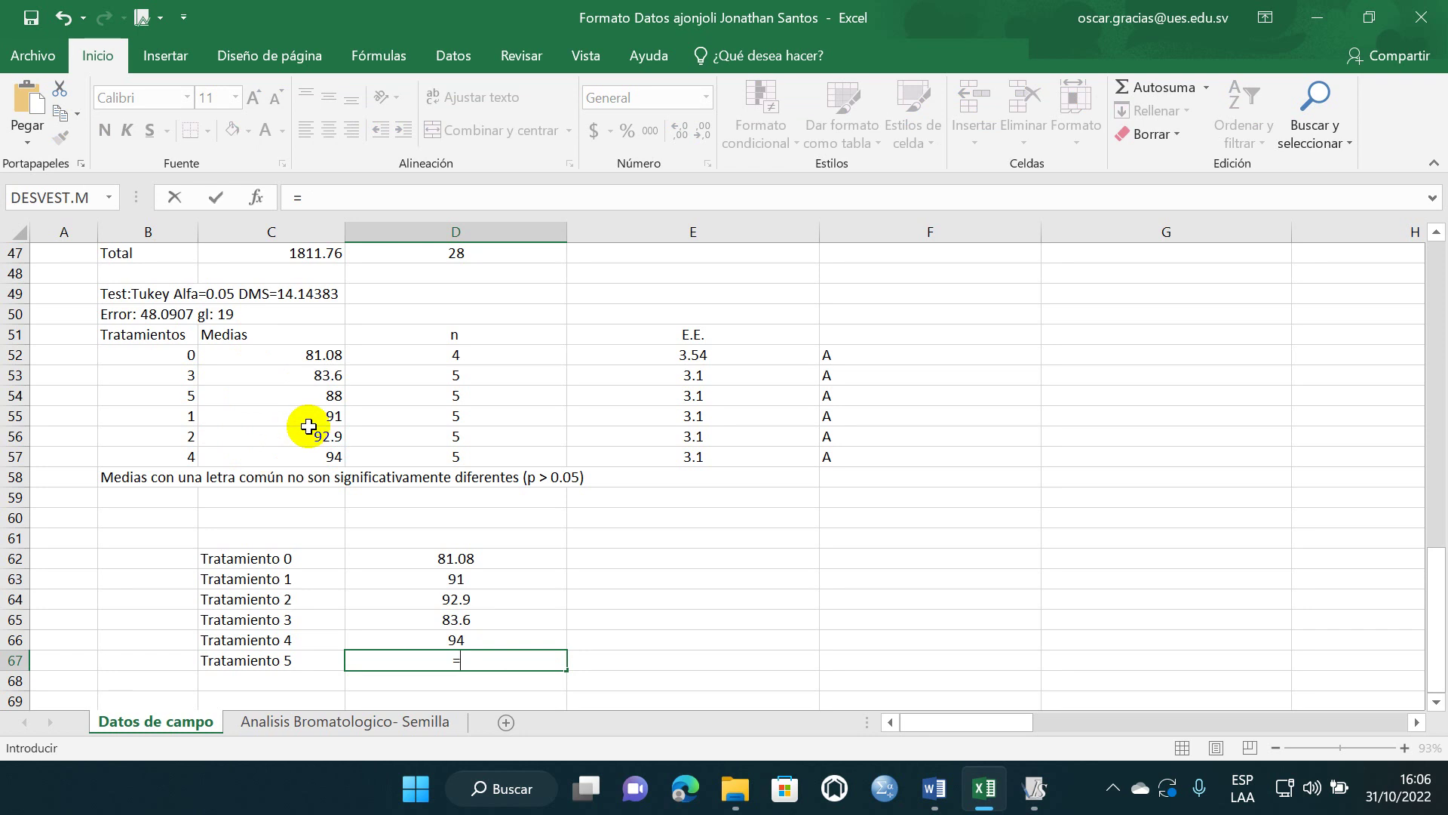
pyautogui.click(324, 393)
pyautogui.press('Return')
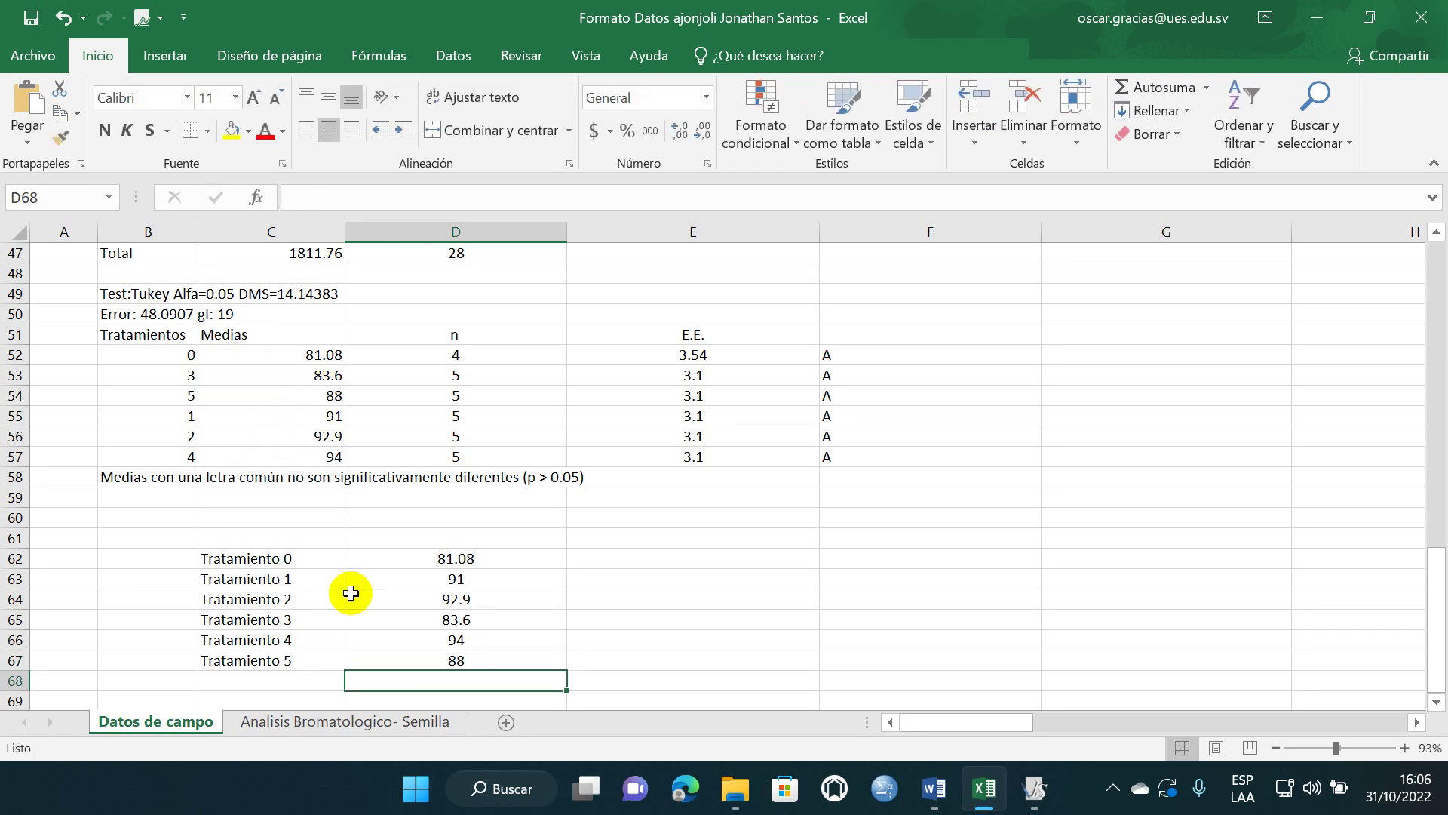
# - Insert a clustered column chart from the treatment labels and means in C62:D67
pyautogui.scroll(-2, 346, 592)
pyautogui.click(291, 436)
pyautogui.moveTo(292, 435); pyautogui.dragTo(423, 523)
pyautogui.click(192, 60)
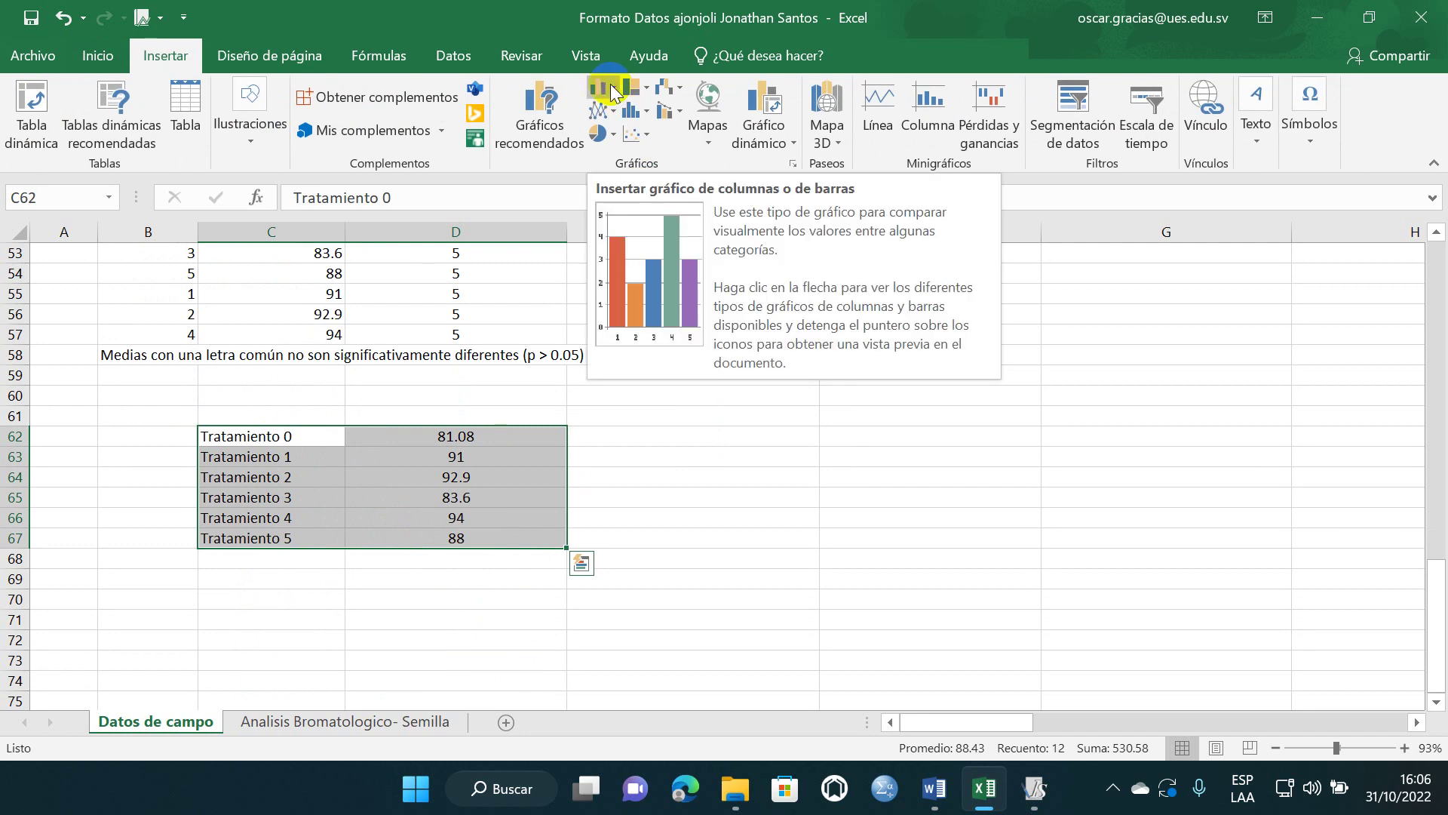
pyautogui.click(612, 92)
pyautogui.click(612, 150)
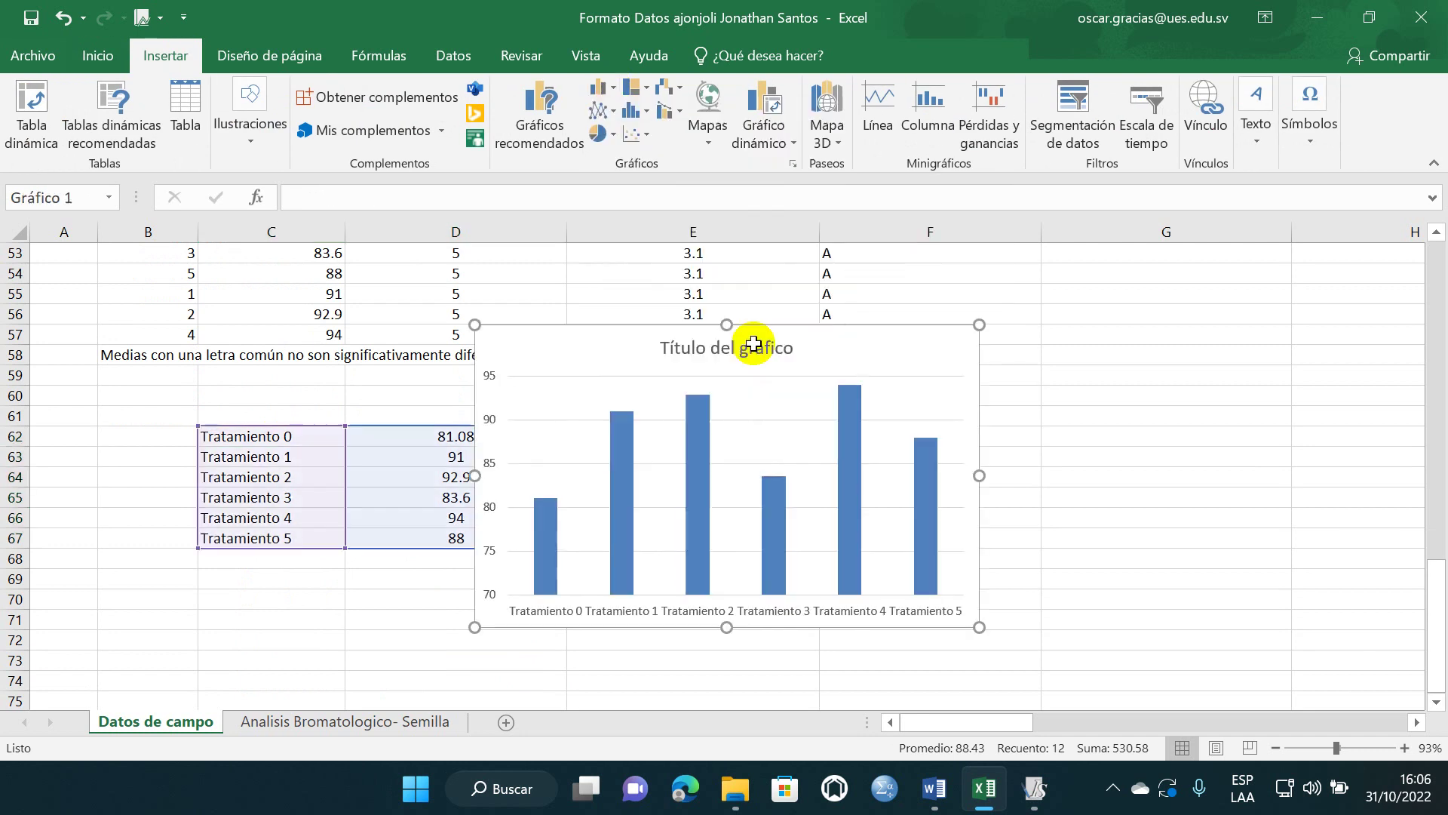
# - Enlarge and reposition the column chart over the sheet, and delete its chart title
pyautogui.moveTo(477, 629); pyautogui.dragTo(381, 699)
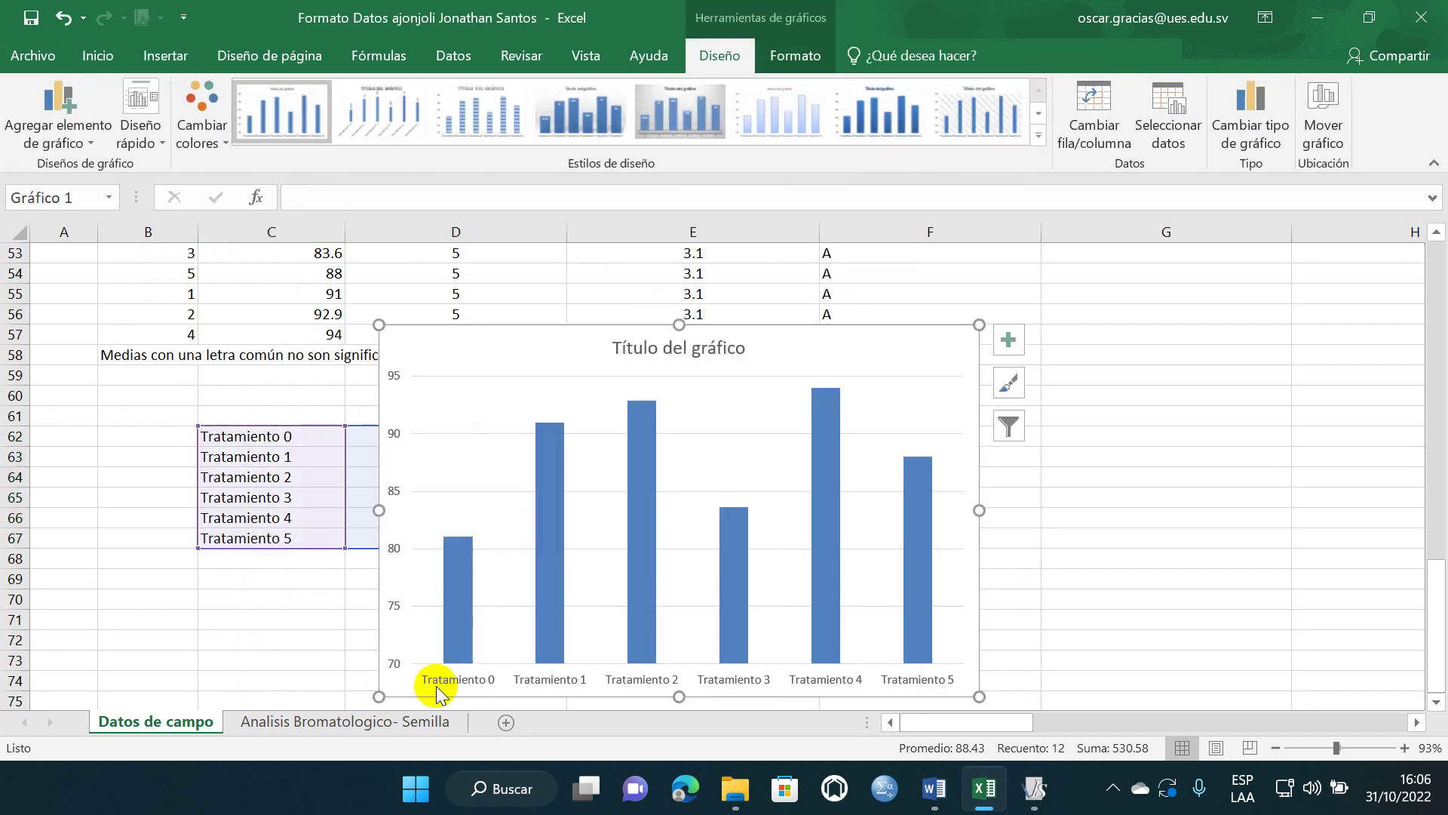
pyautogui.moveTo(976, 326); pyautogui.dragTo(942, 310)
pyautogui.click(694, 327)
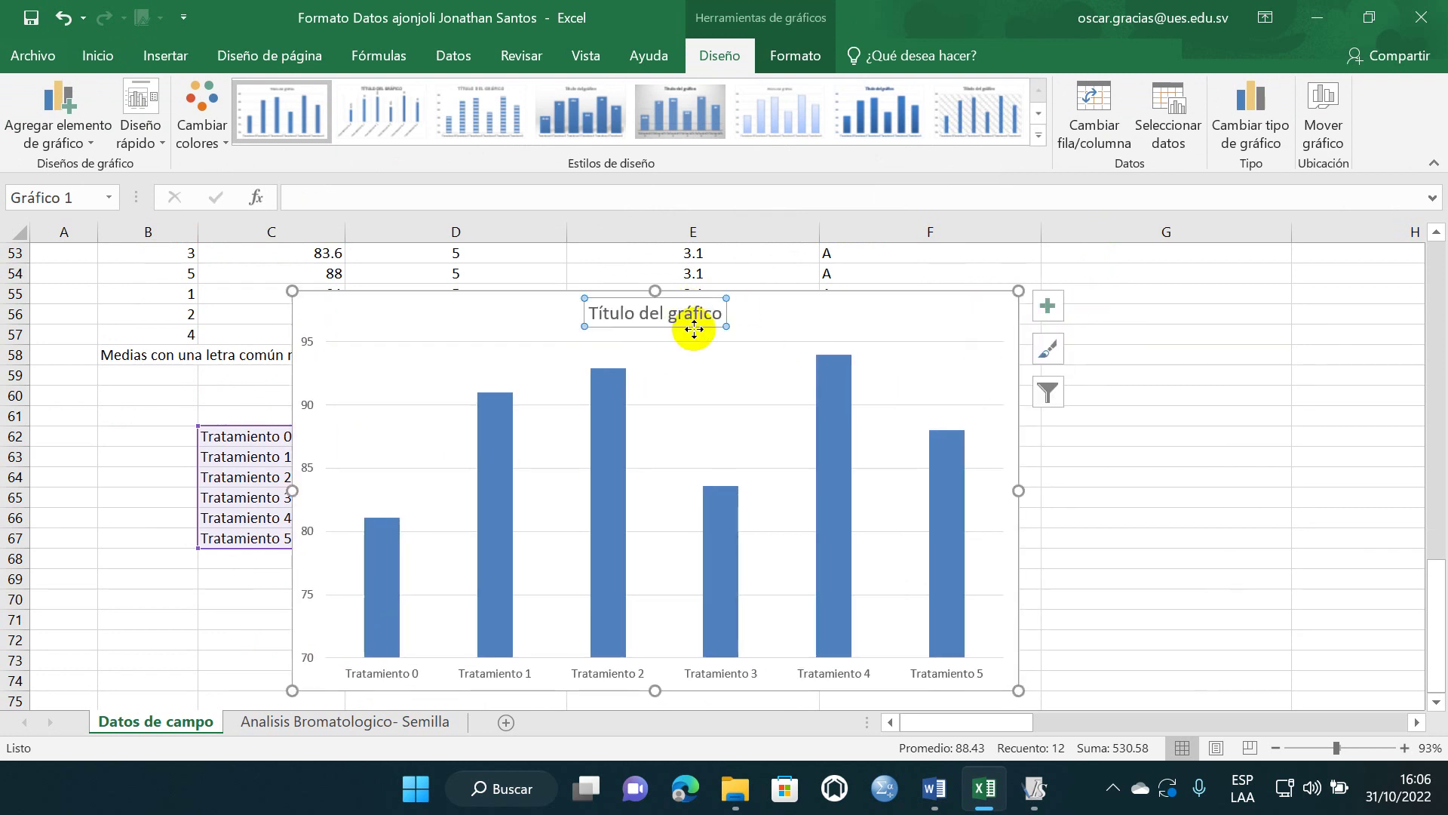
pyautogui.press('Delete')
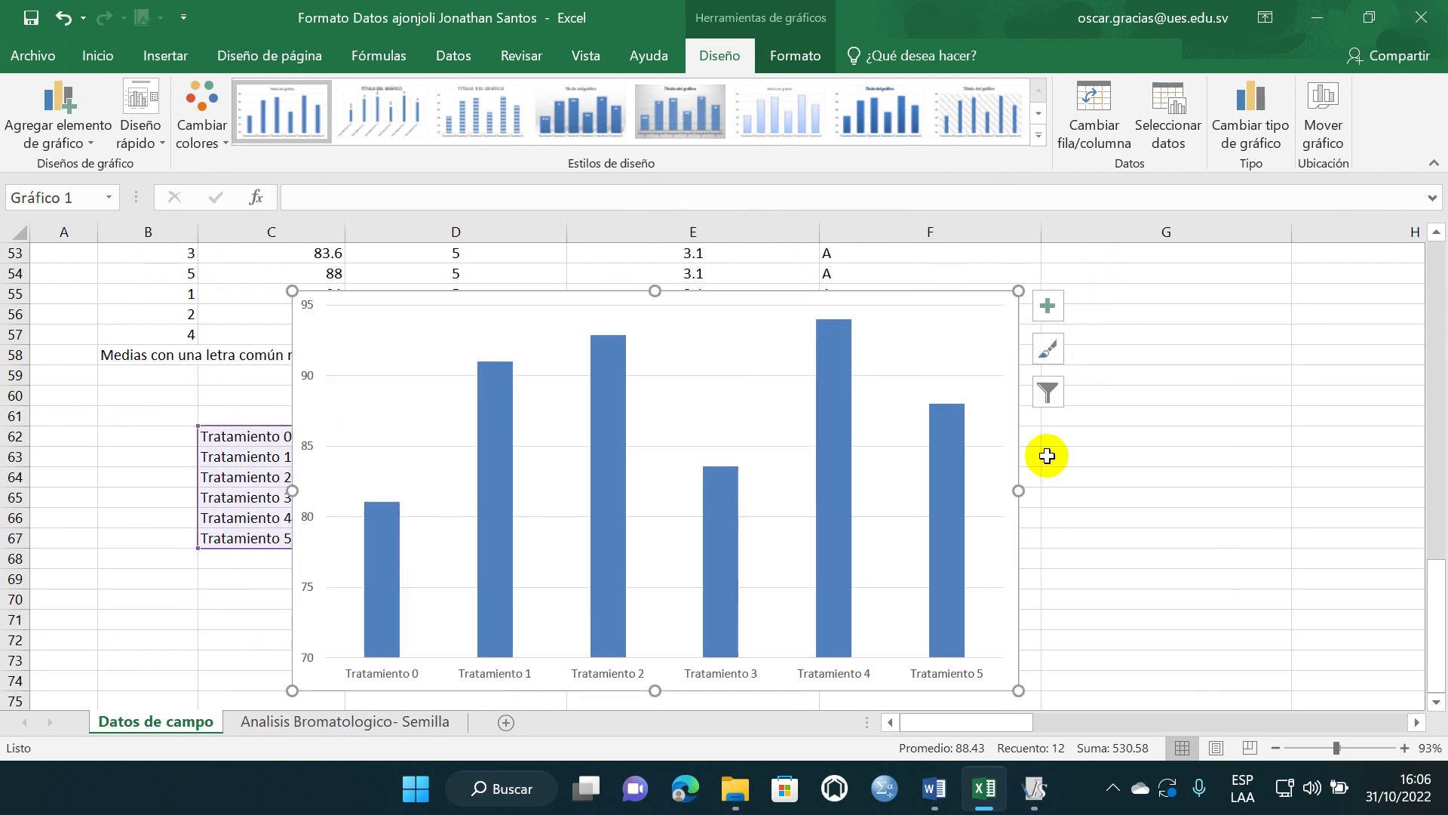
pyautogui.moveTo(875, 291); pyautogui.dragTo(836, 291)
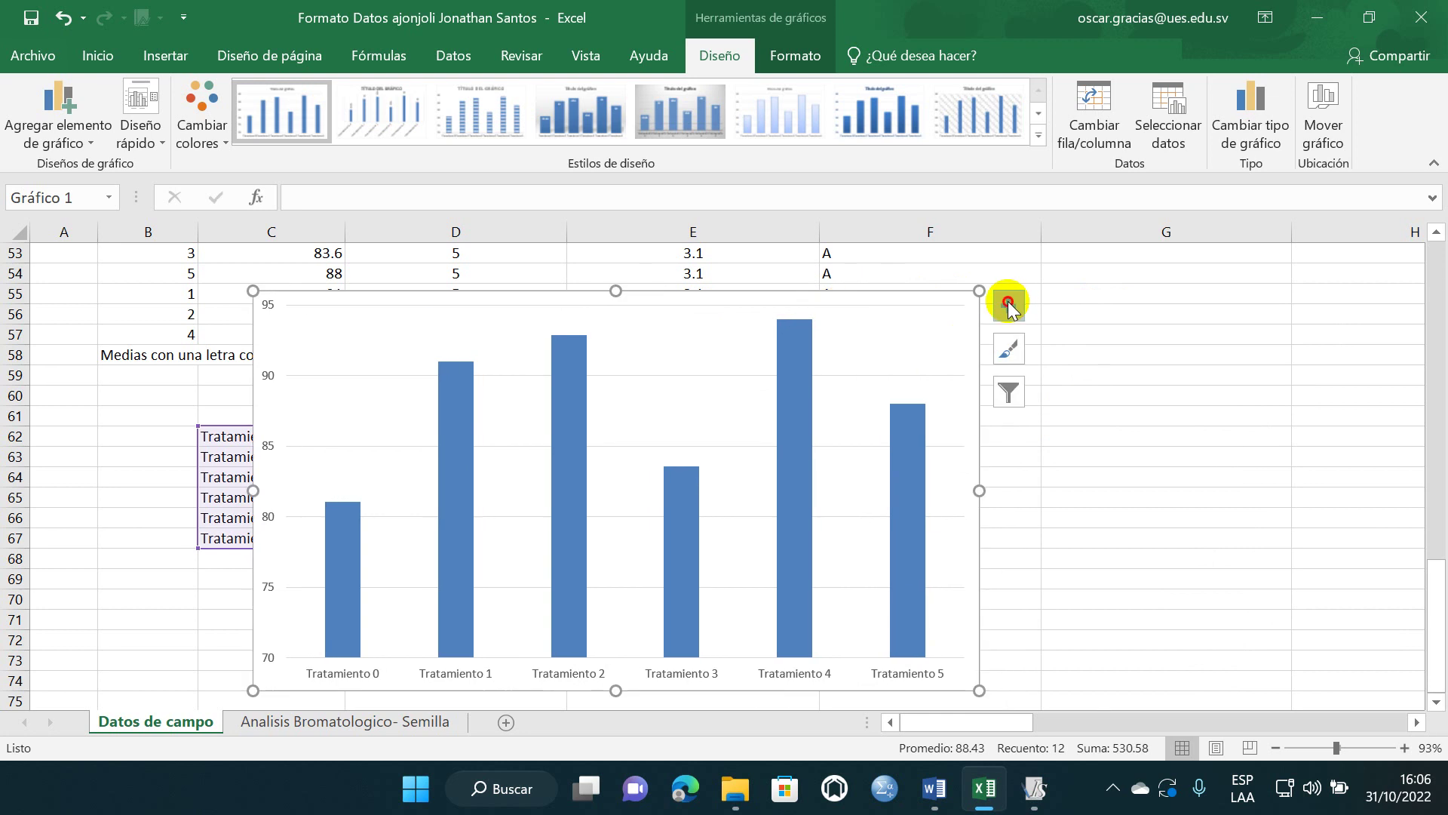
# - Add data labels and axis titles to the column chart
pyautogui.click(1008, 306)
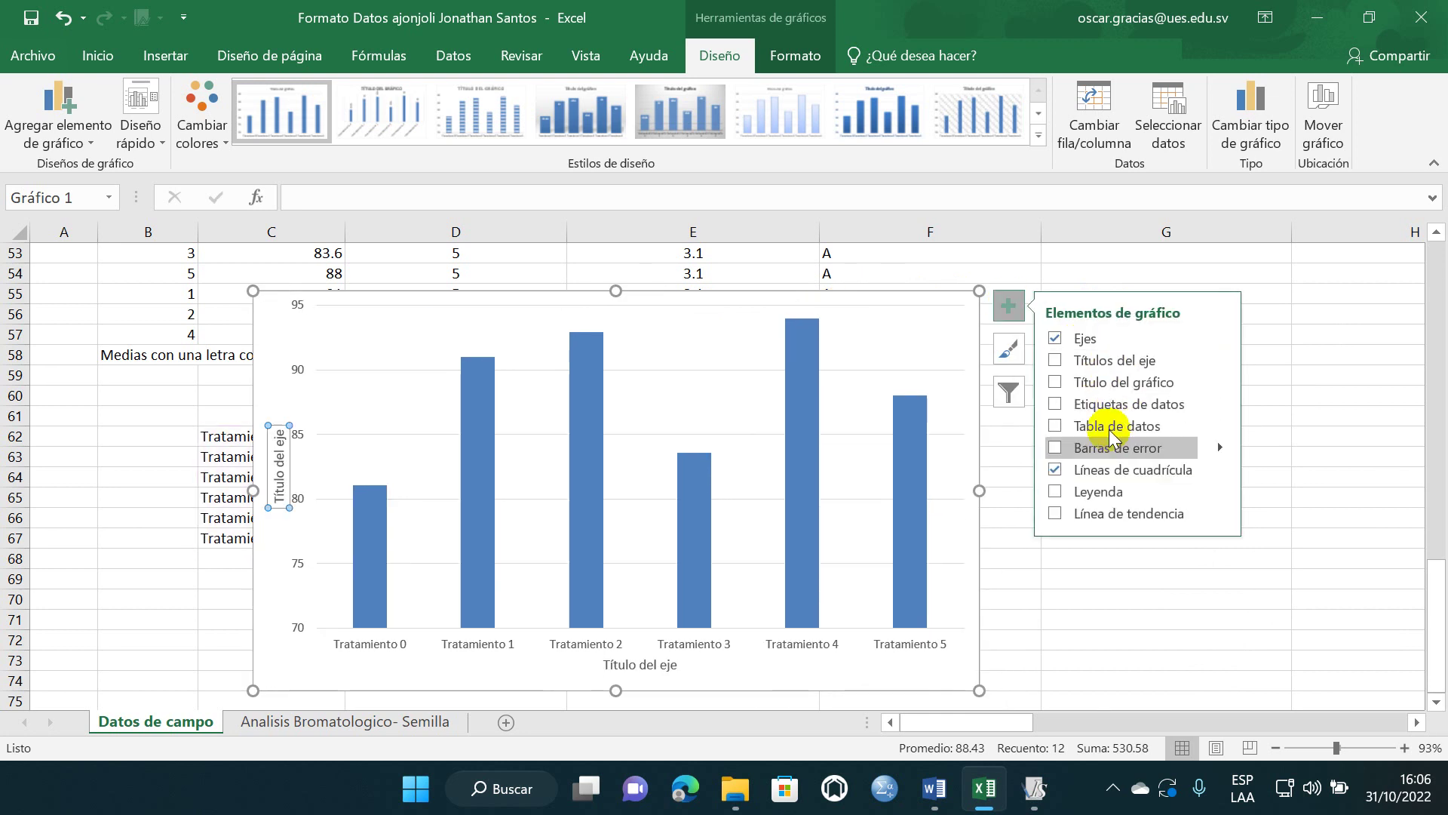
pyautogui.click(1107, 405)
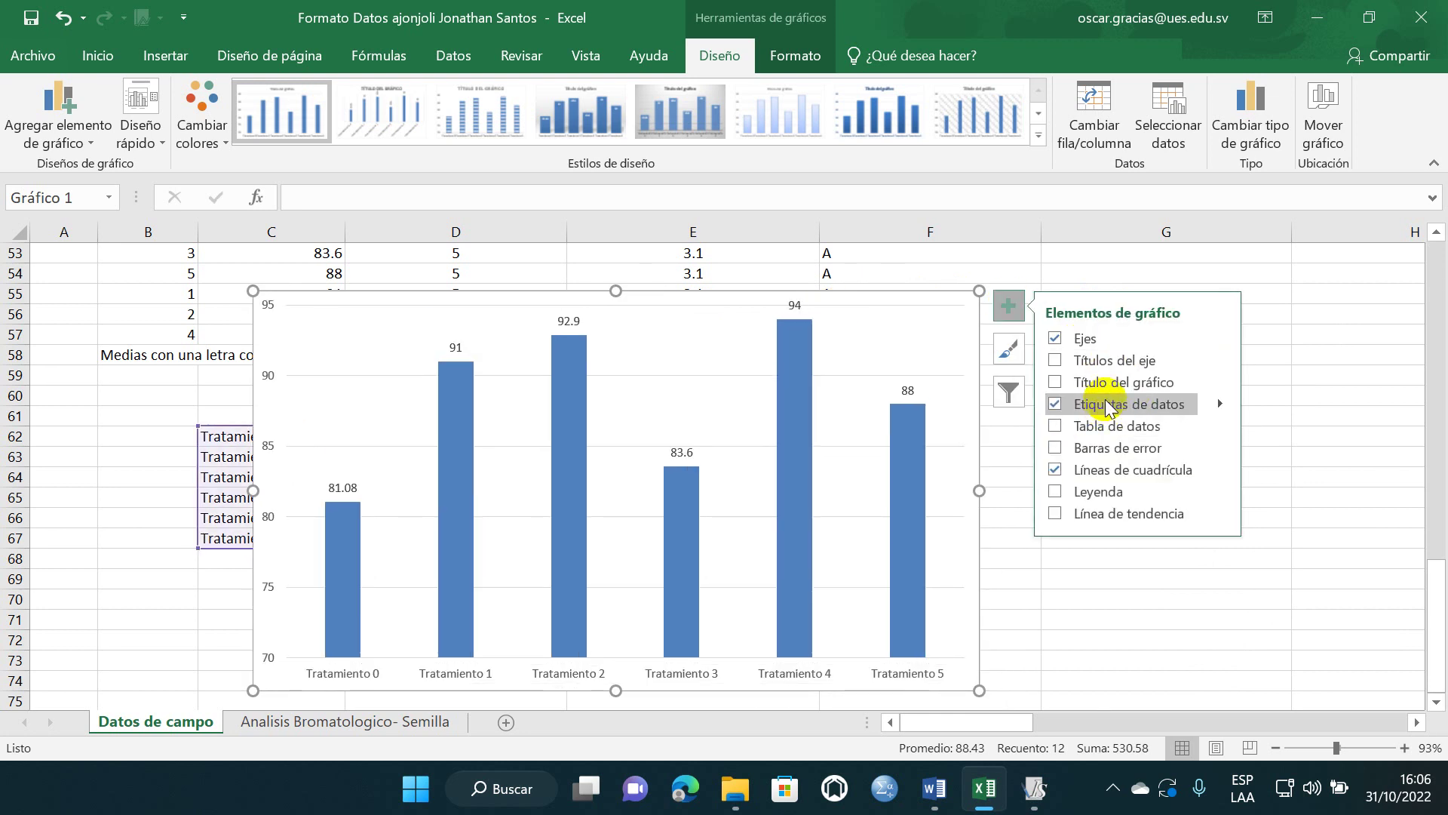
pyautogui.click(1089, 363)
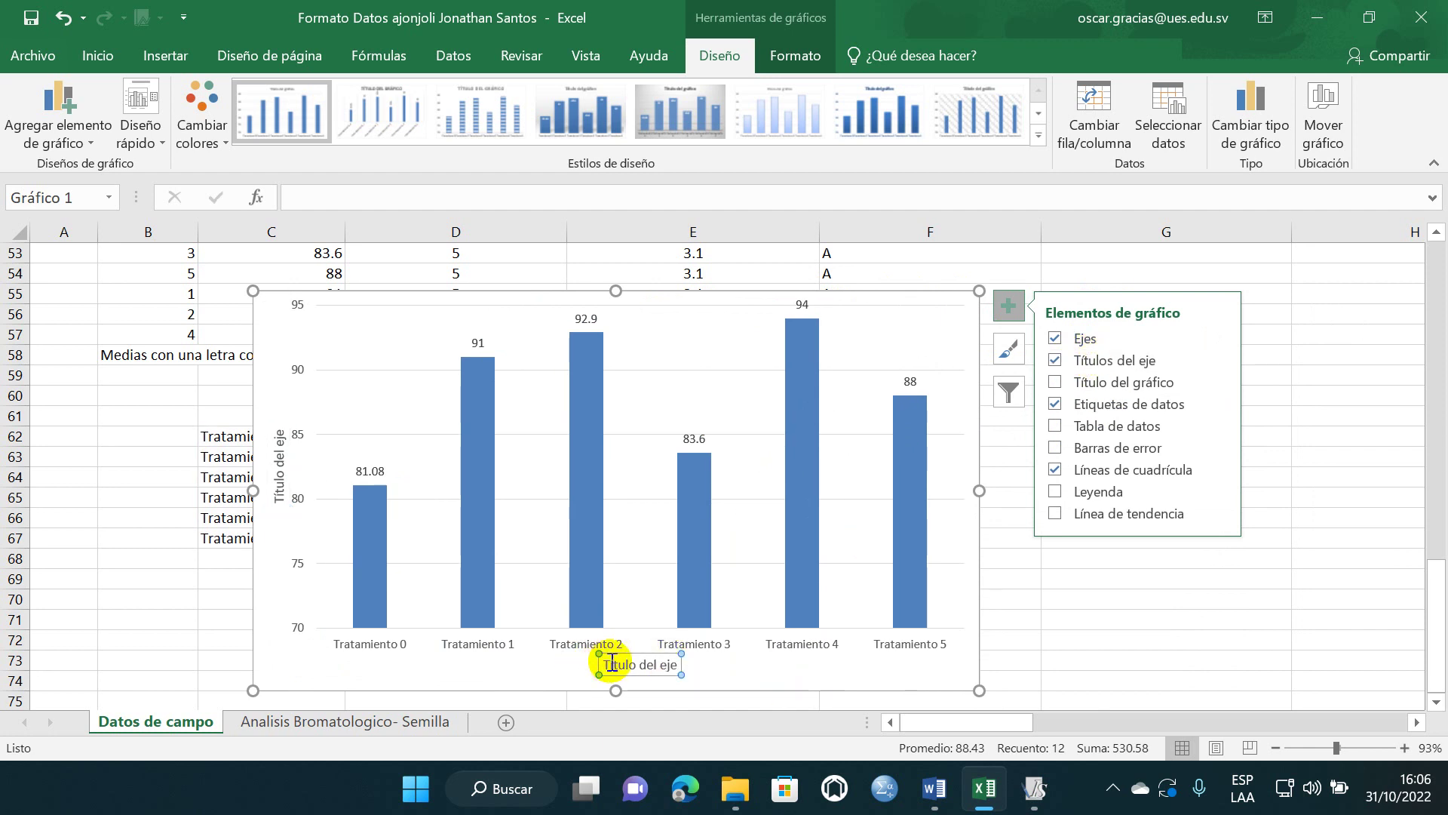
# - Replace the horizontal axis title with "Efecto de las cinco dosis de fertiliizante quimico y una dosis de fertilizante orgánico"
pyautogui.moveTo(607, 663); pyautogui.dragTo(681, 668)
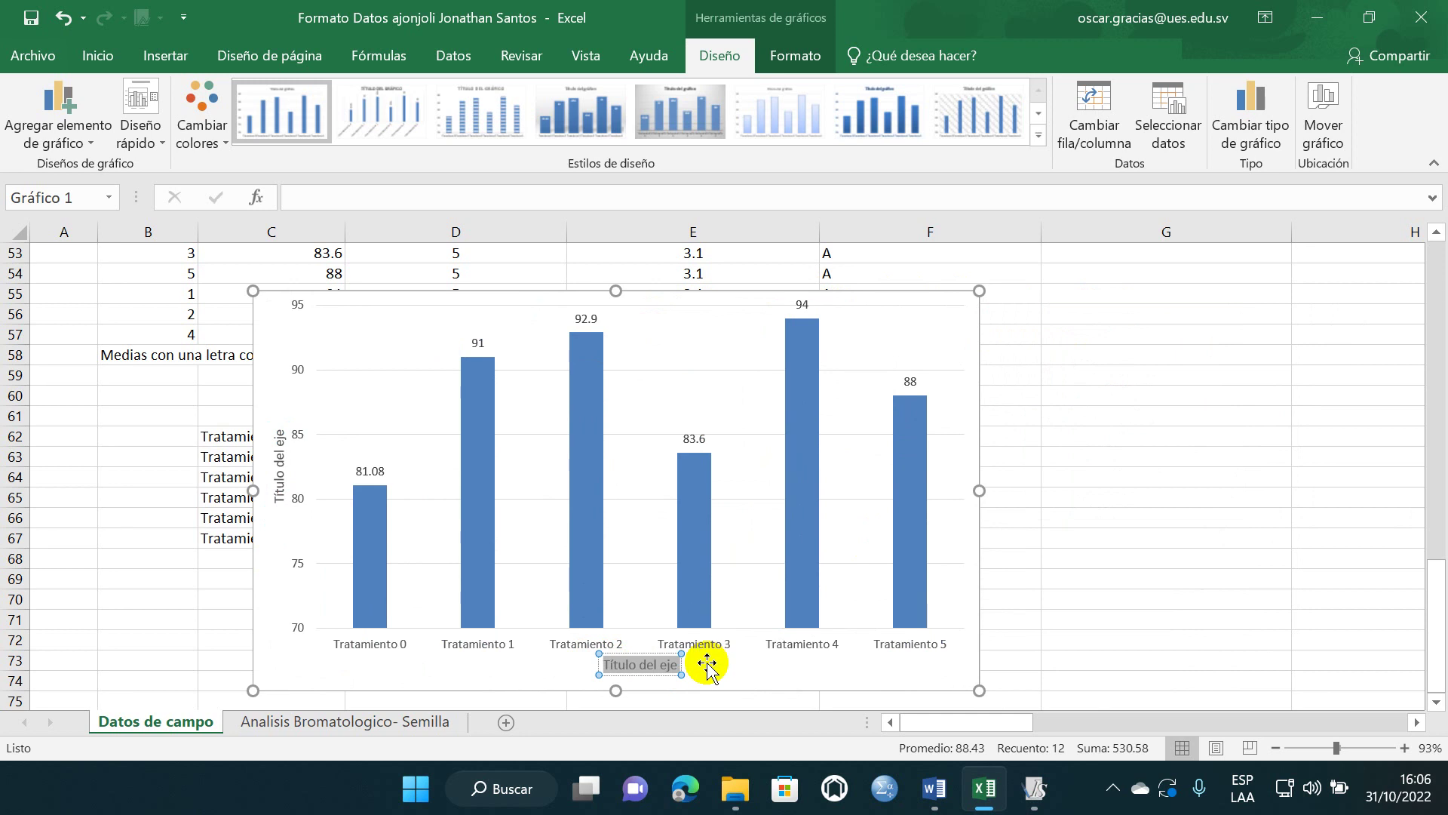
pyautogui.write('Efec')
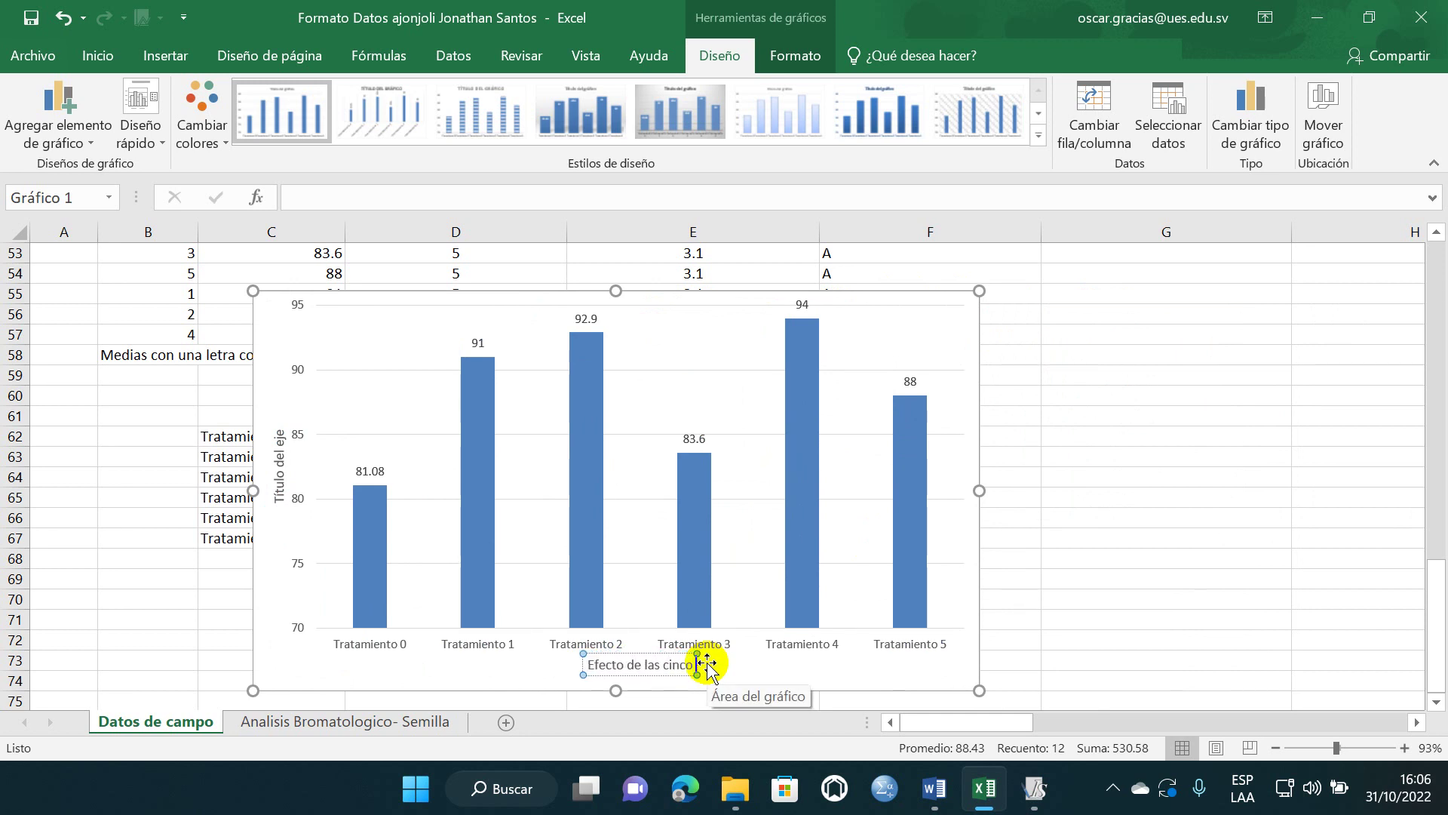
pyautogui.write('to de las cinco dosis de fertilizante quimico y')
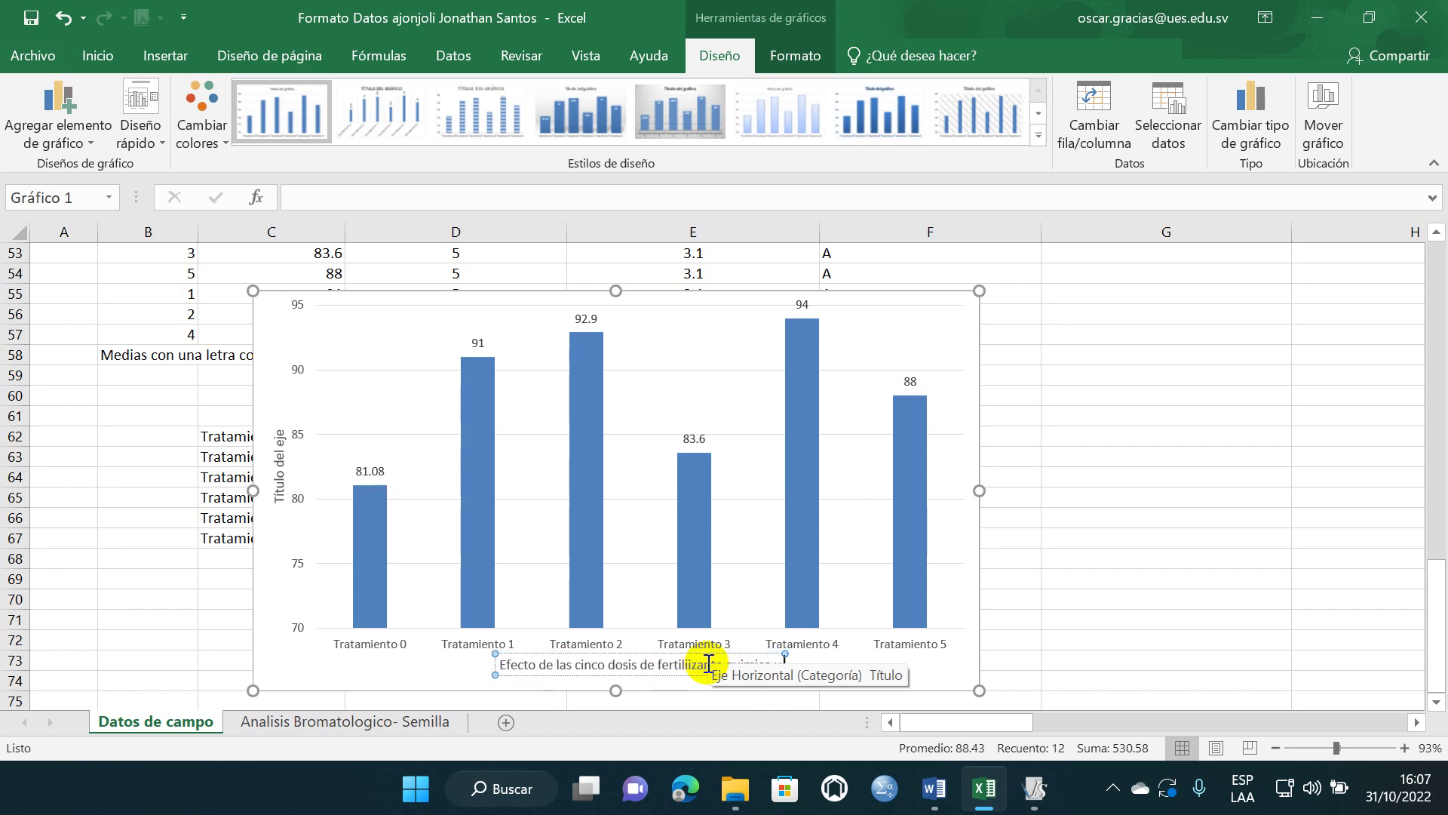
pyautogui.write('u')
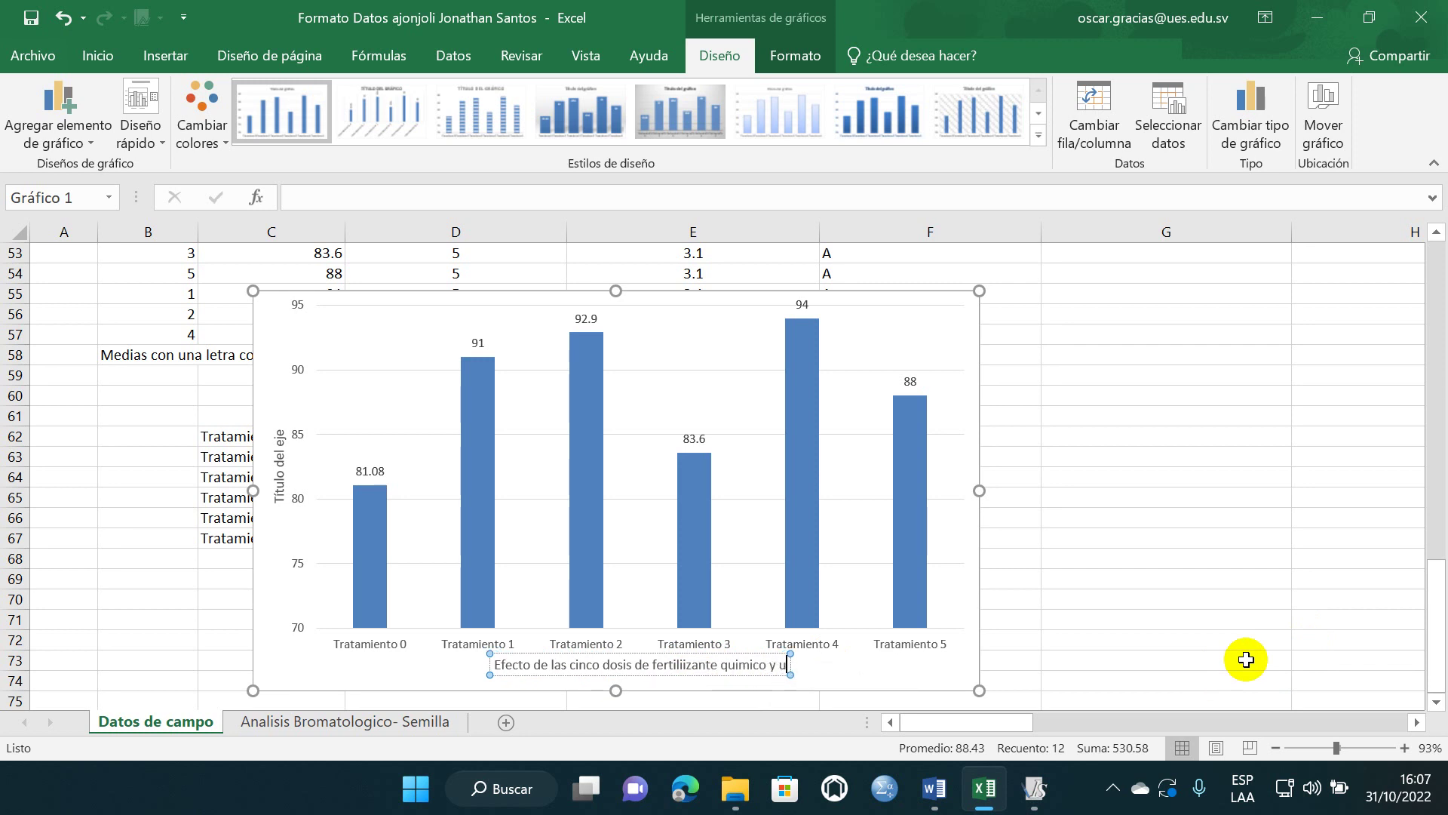
pyautogui.write('na dosis de')
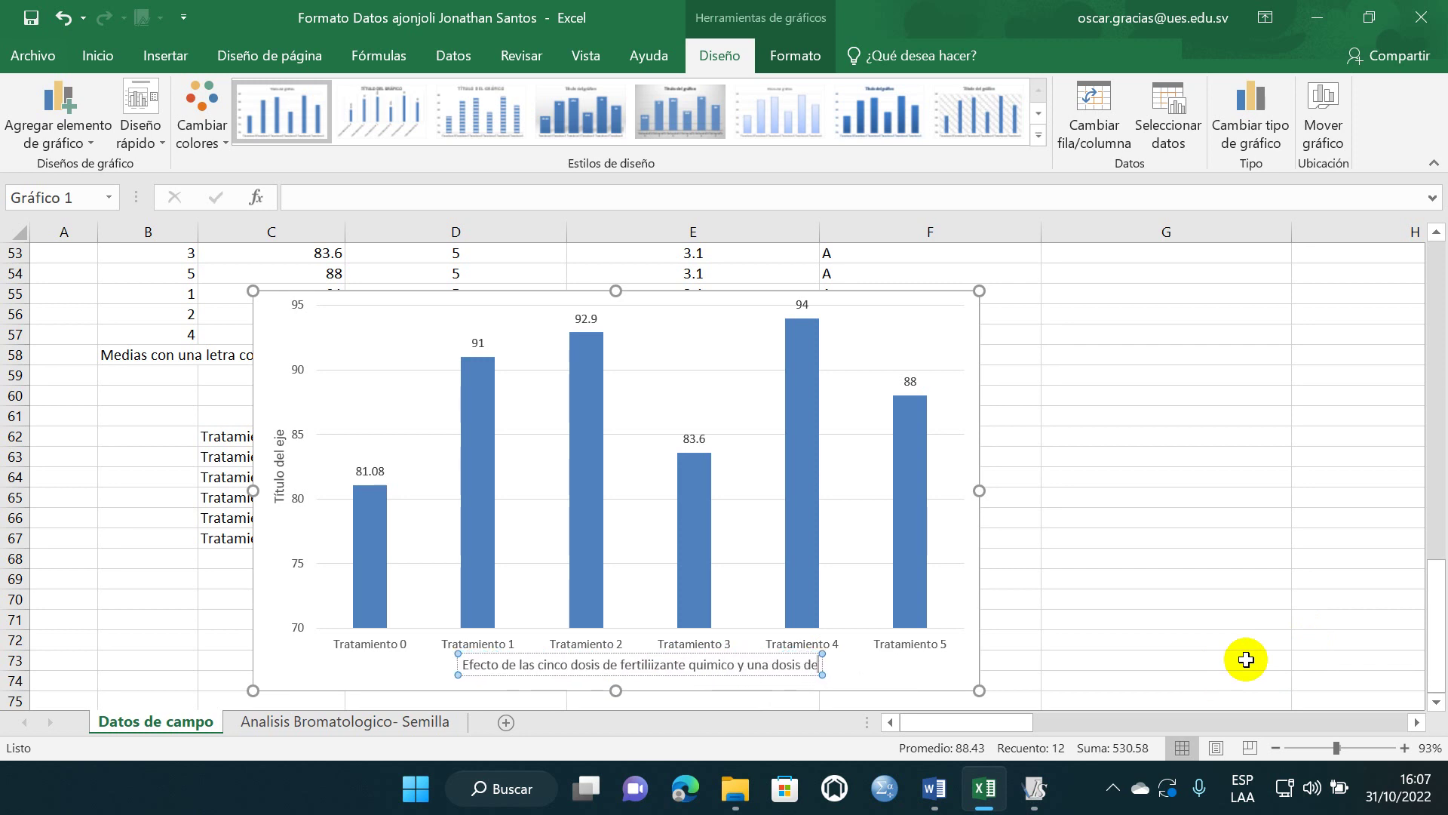
pyautogui.write(' fertil')
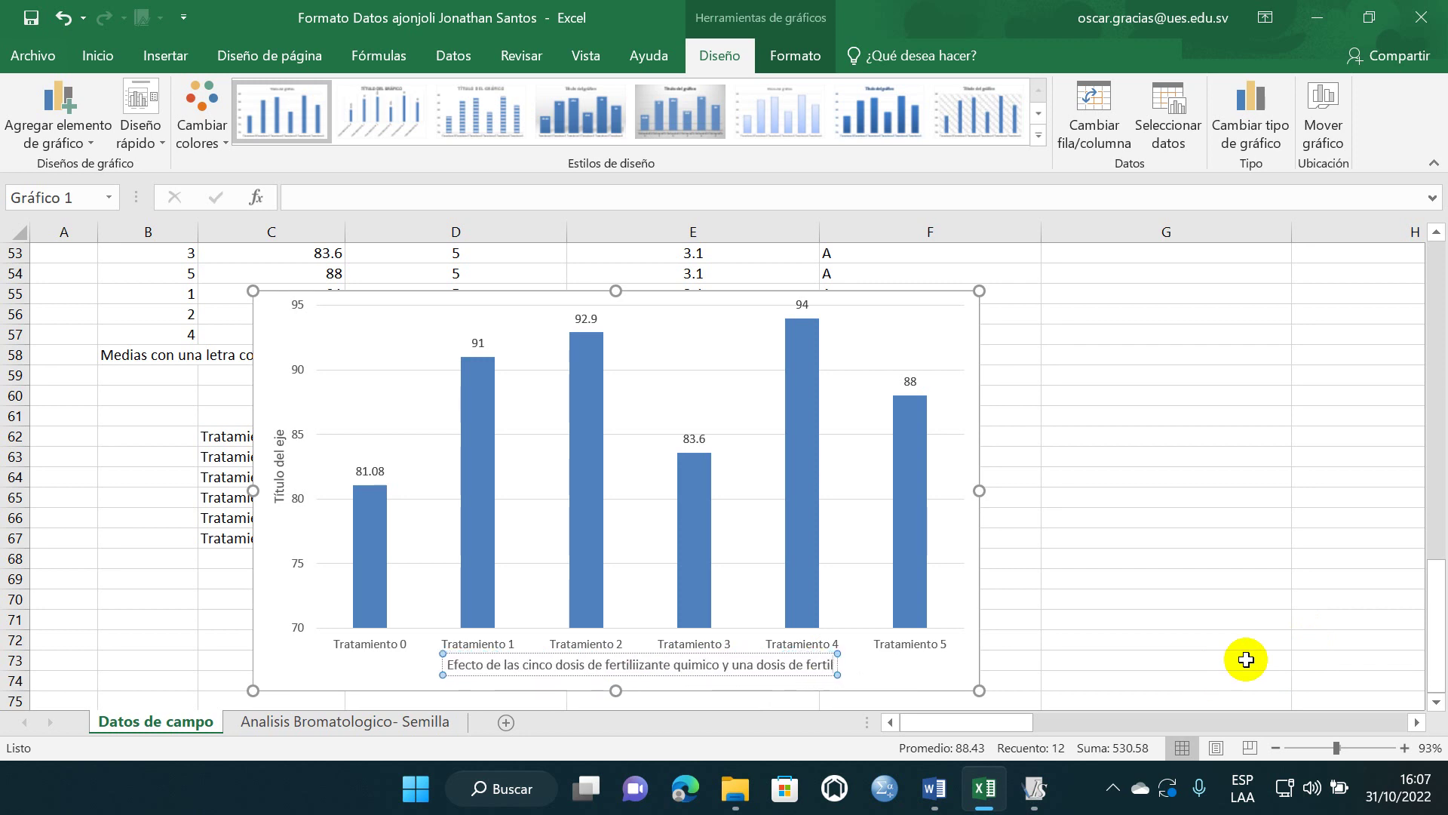
pyautogui.write('izante orga')
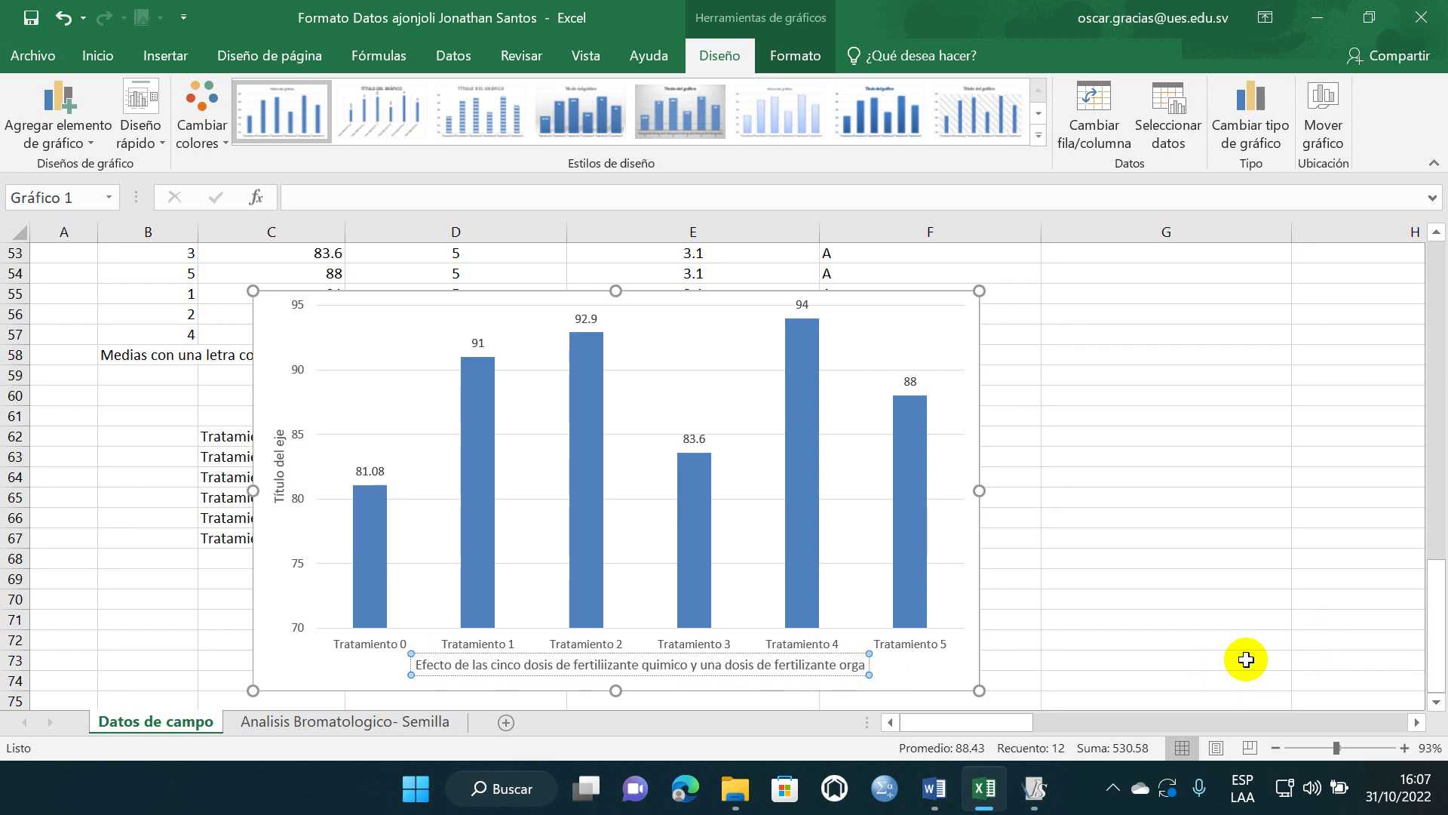
pyautogui.press('BackSpace')
pyautogui.write('ánico')
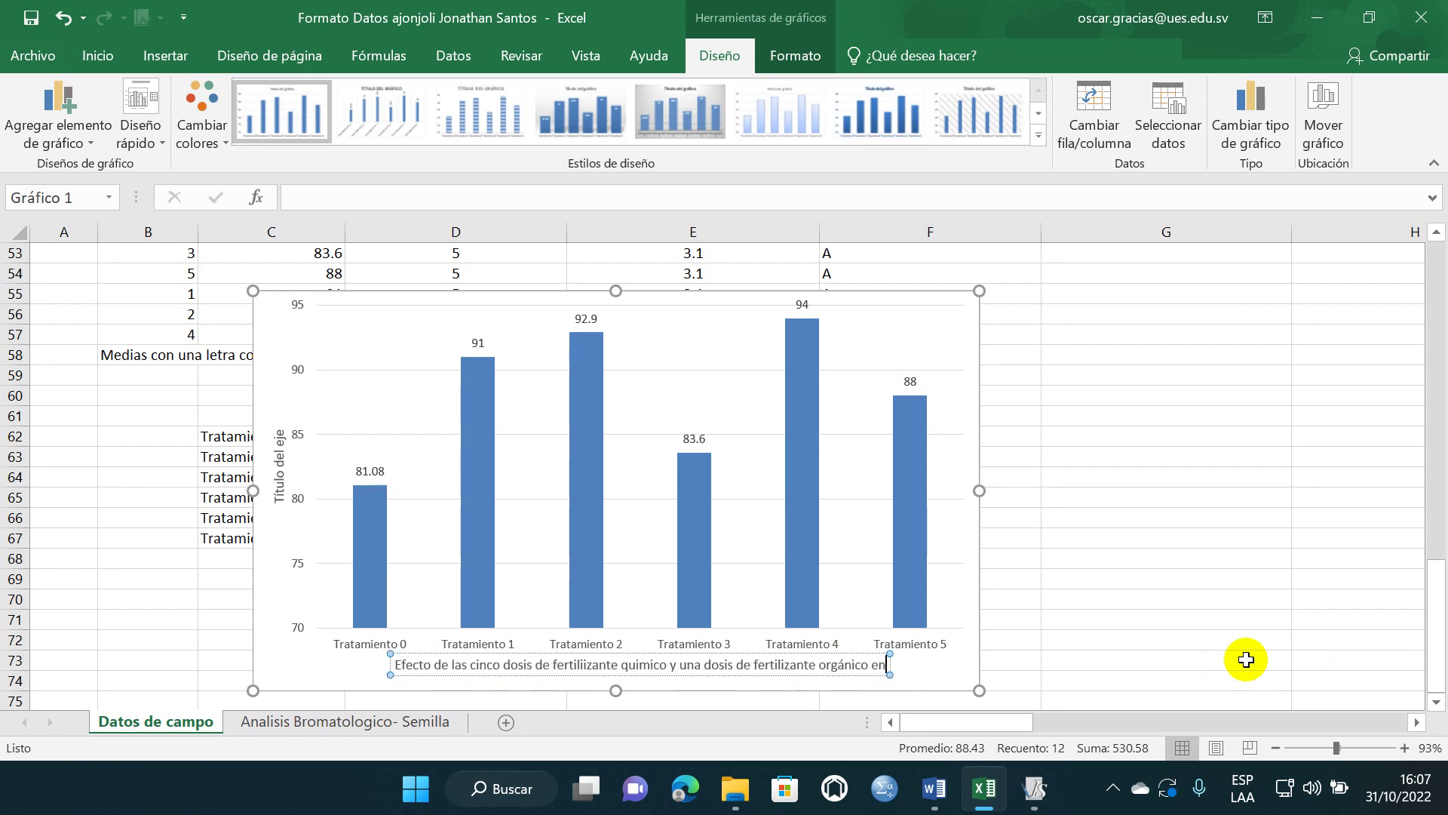
pyautogui.click(1143, 497)
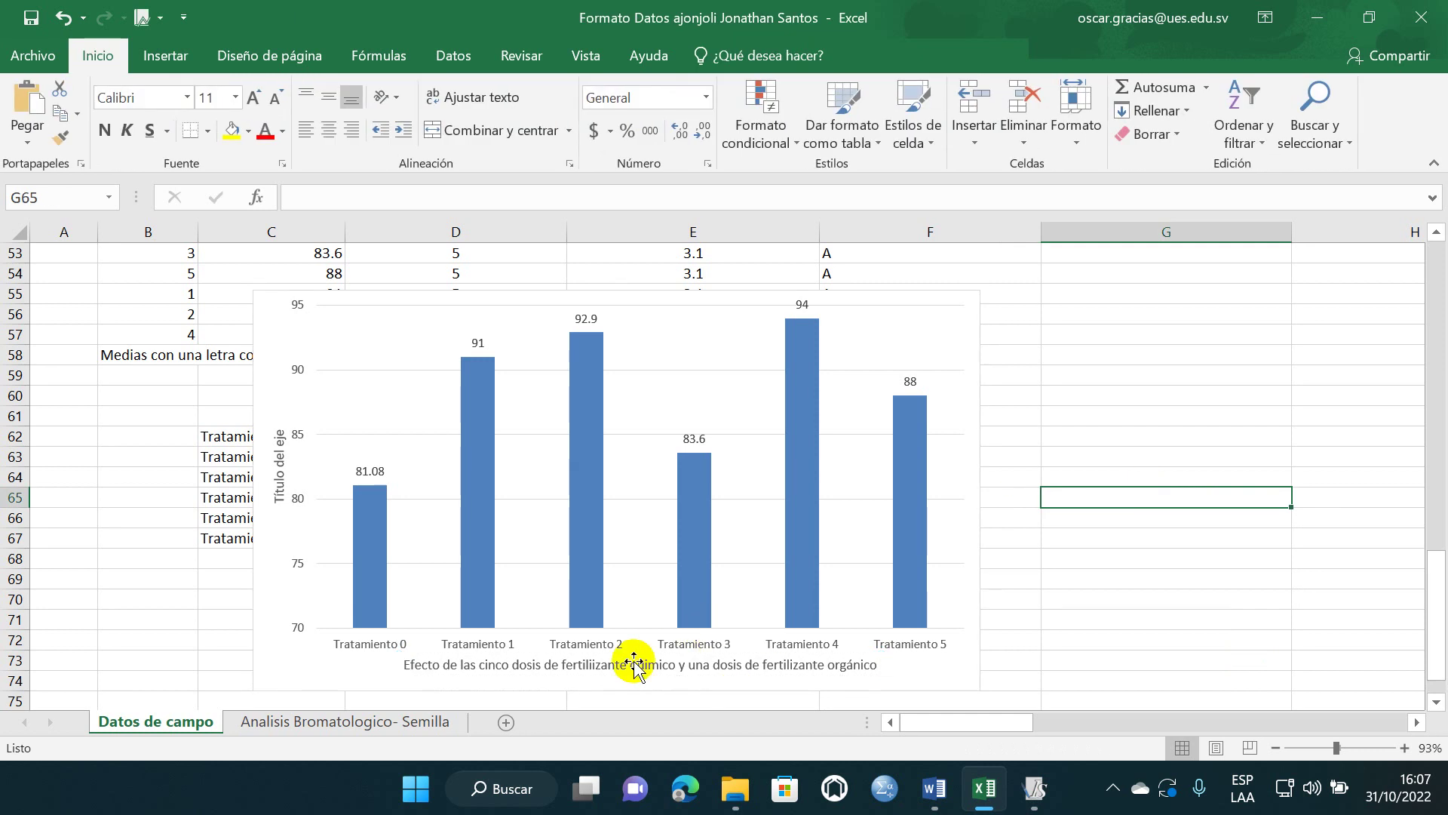
# - Make the horizontal axis title bold and choose a font size that fits it on one line
pyautogui.click(620, 667)
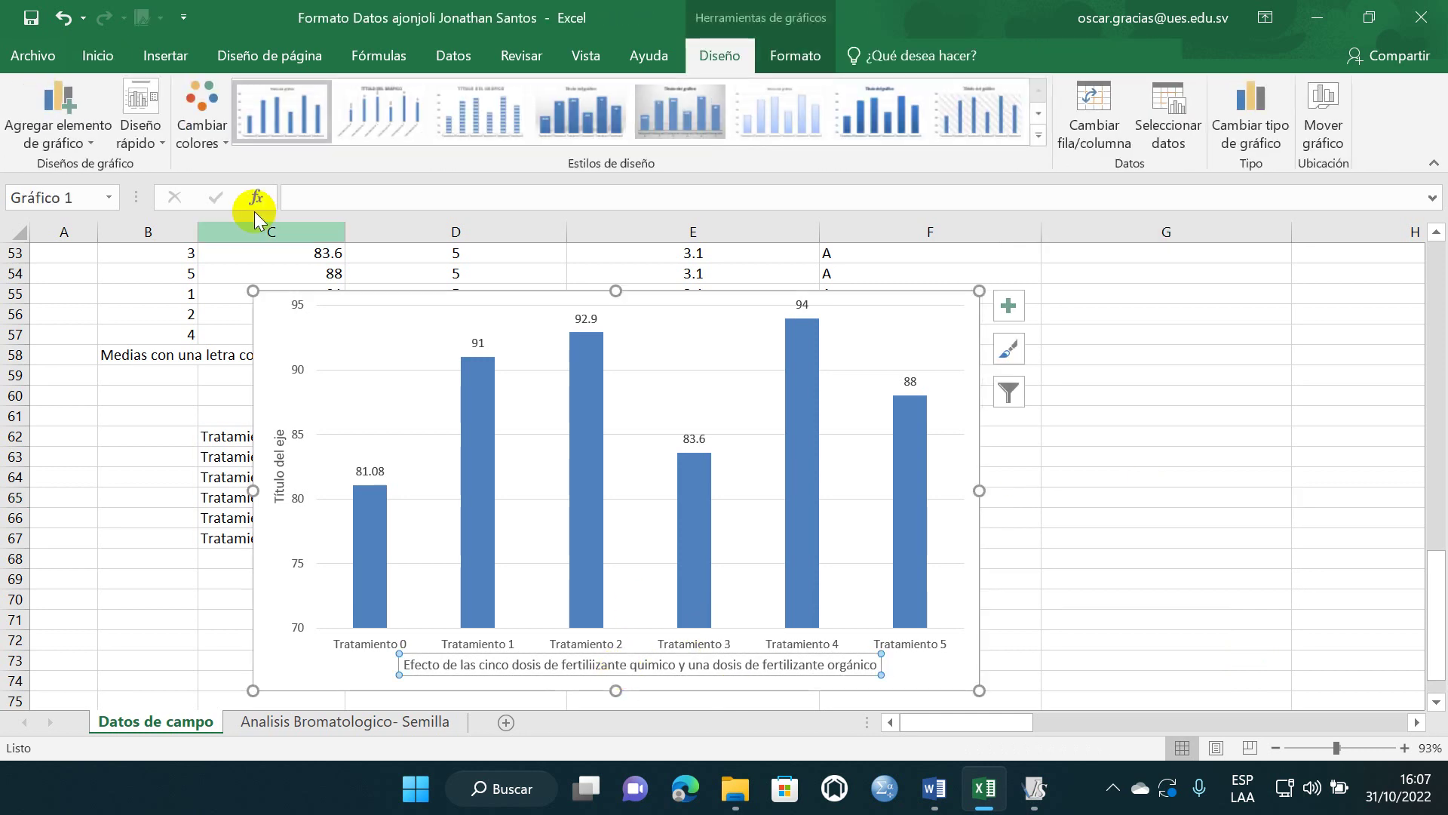
pyautogui.click(104, 55)
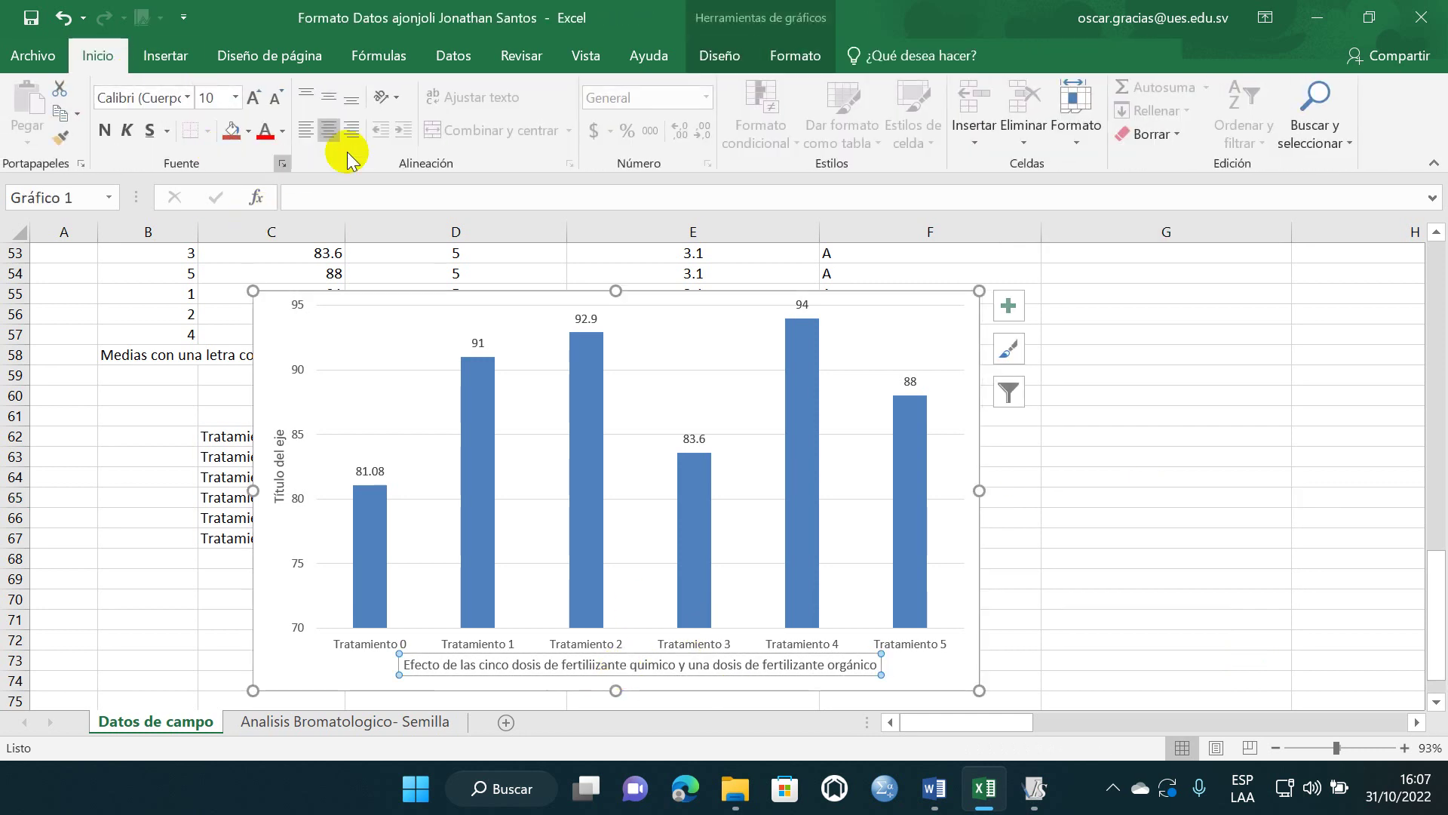
pyautogui.click(105, 130)
pyautogui.click(234, 98)
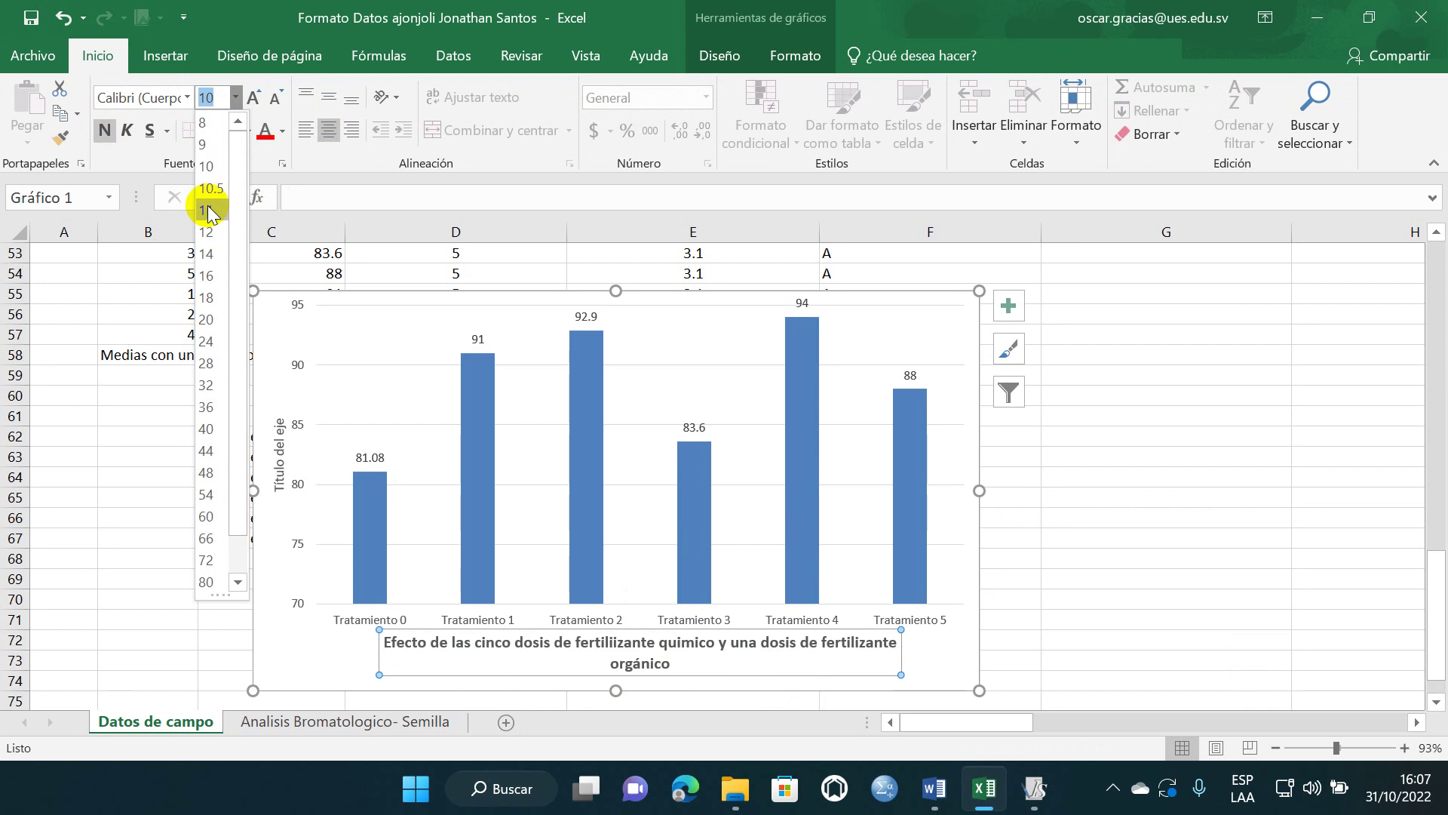
pyautogui.click(205, 181)
pyautogui.click(1109, 580)
pyautogui.scroll(-2, 399, 609)
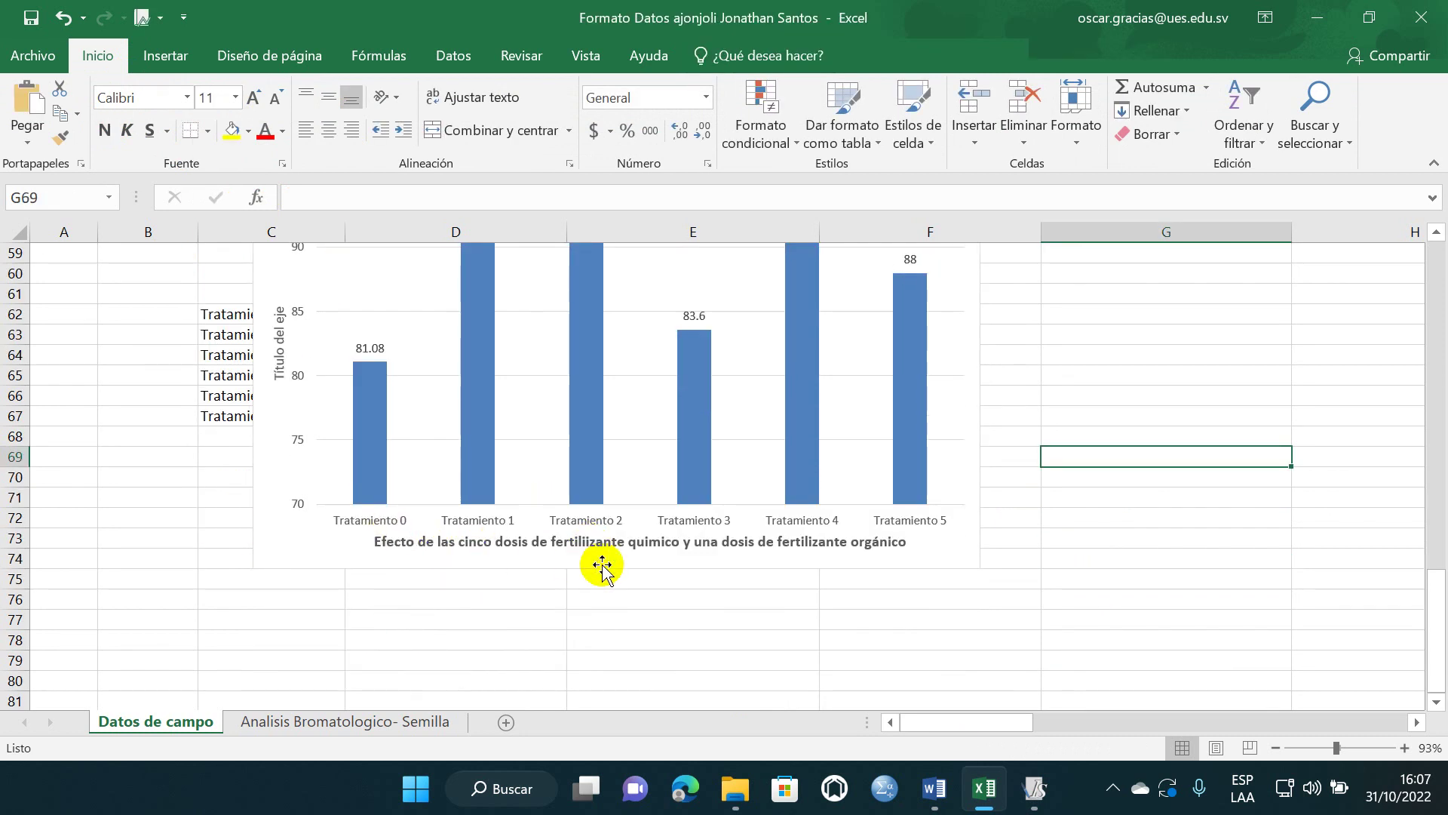
pyautogui.doubleClick(653, 543)
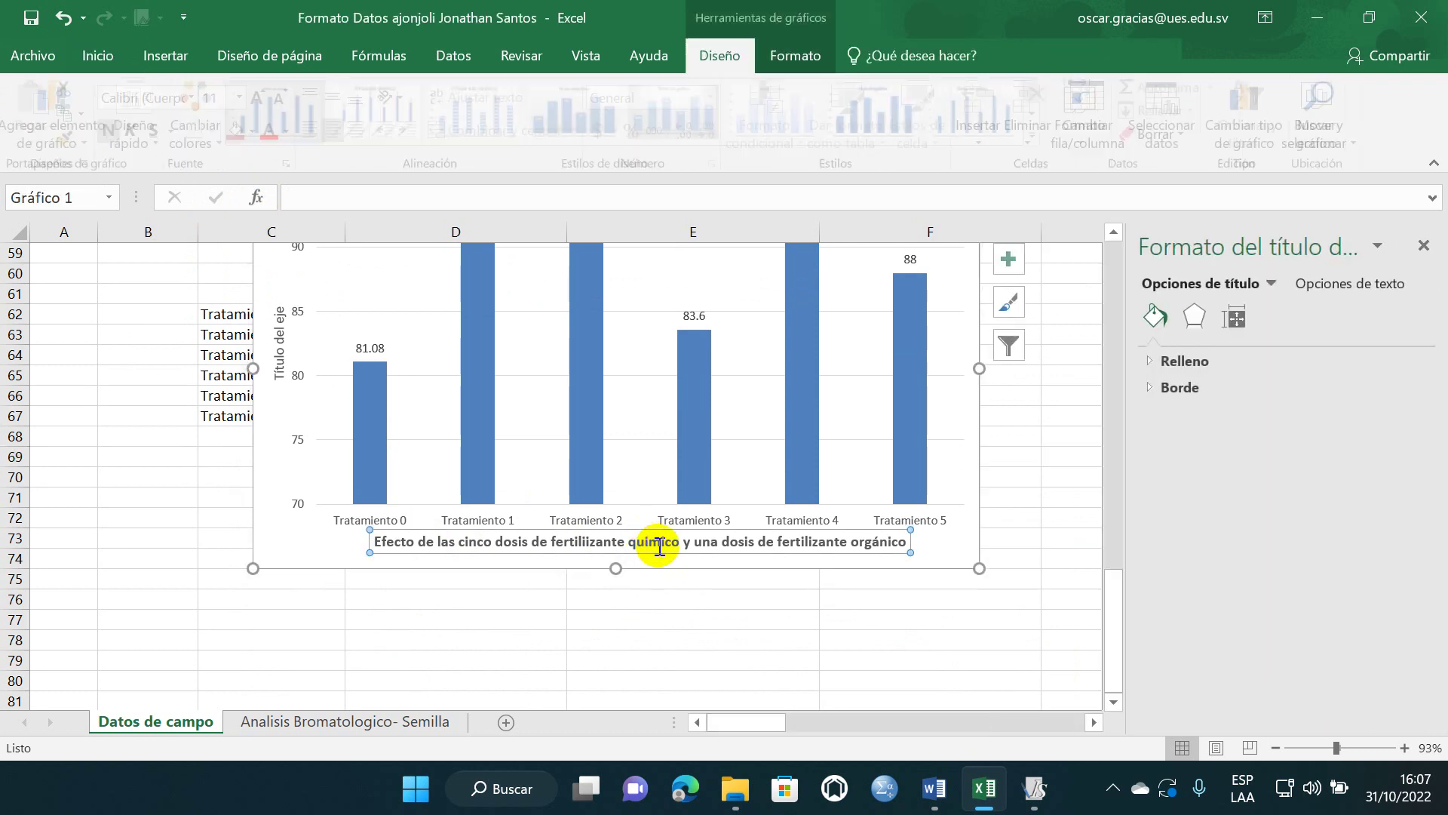
pyautogui.click(658, 599)
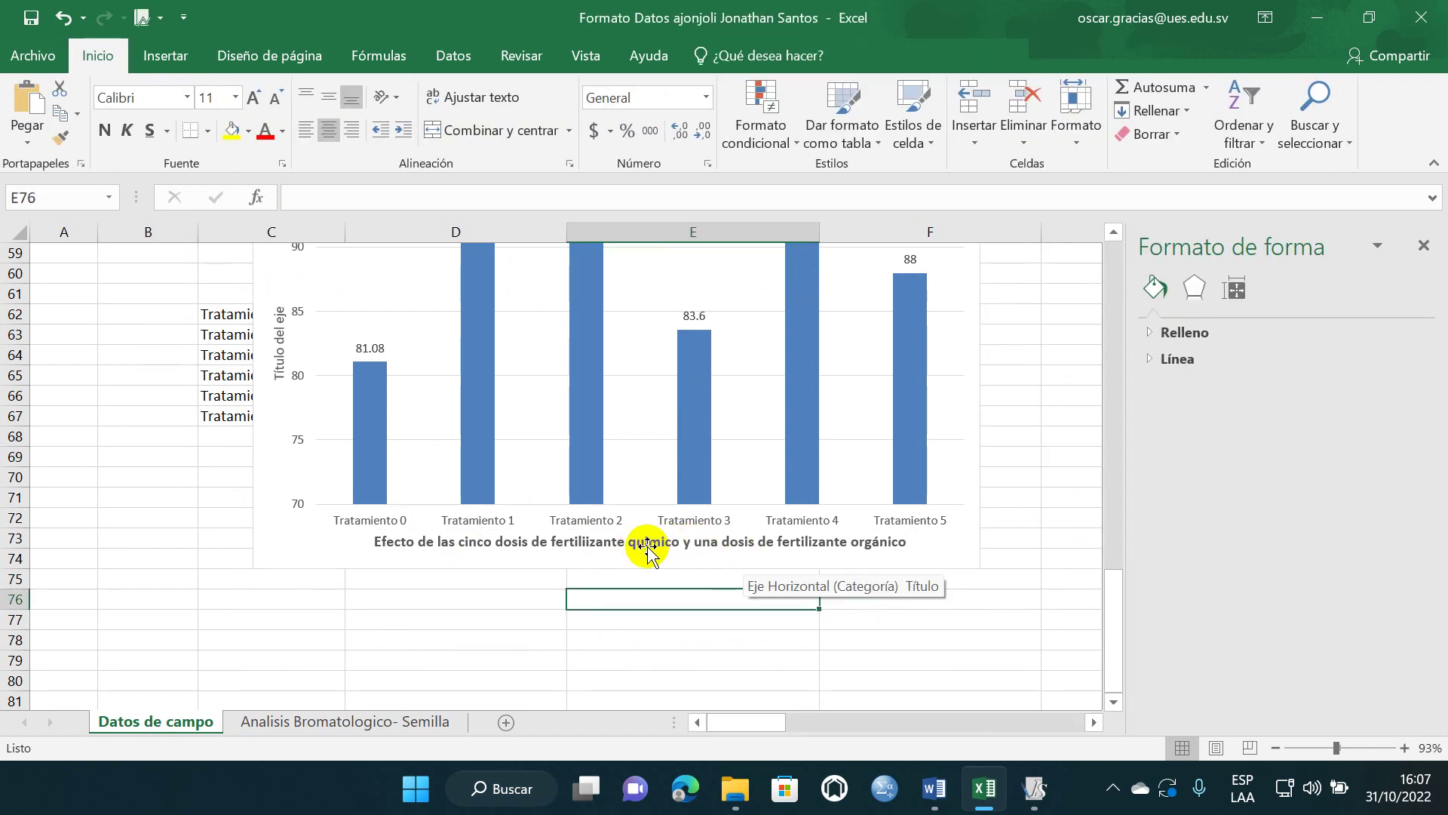
# - Replace the vertical axis title with "Altura de la planta (cm) 15 dds"
pyautogui.scroll(1, 647, 549)
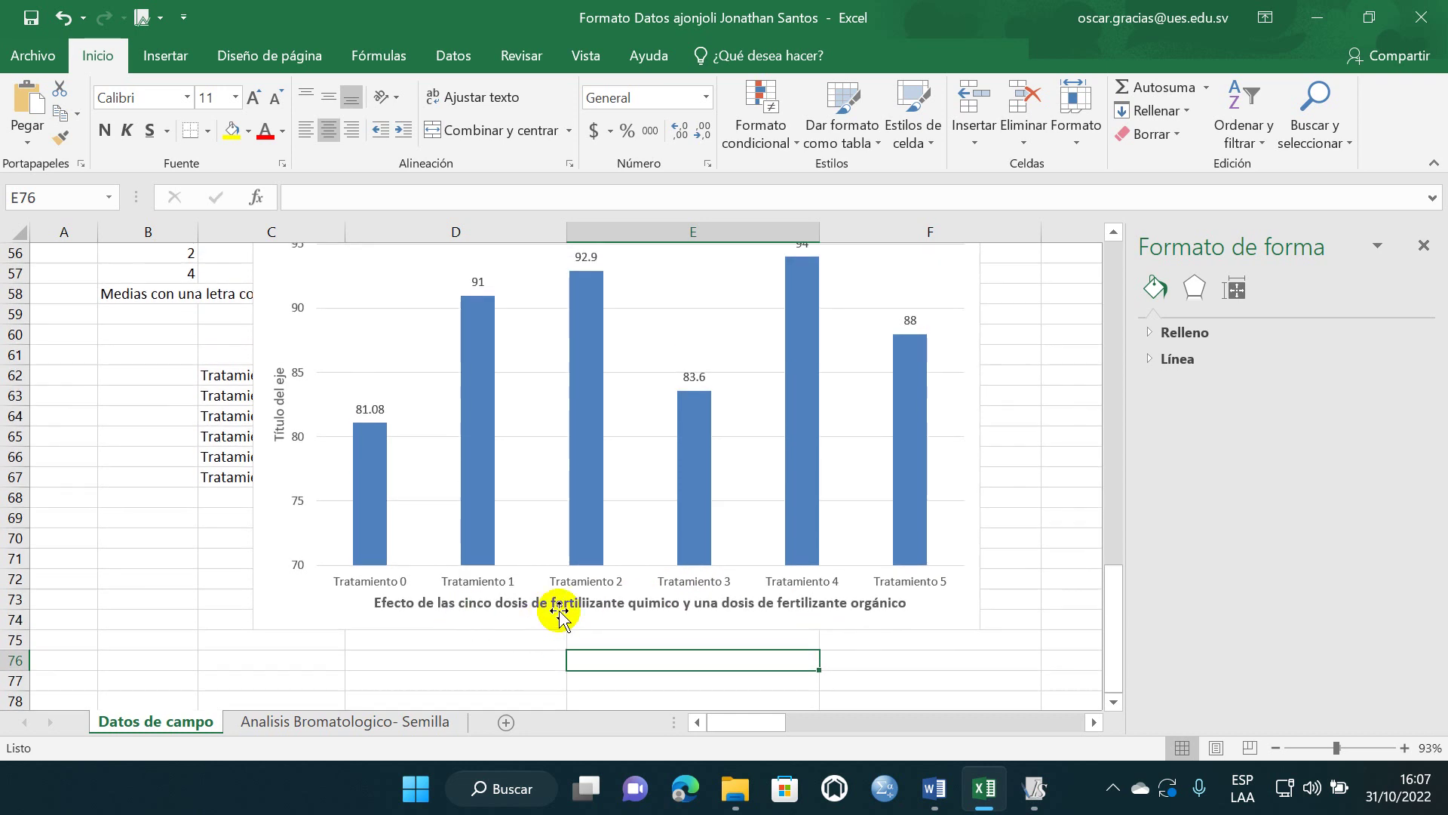
pyautogui.click(281, 372)
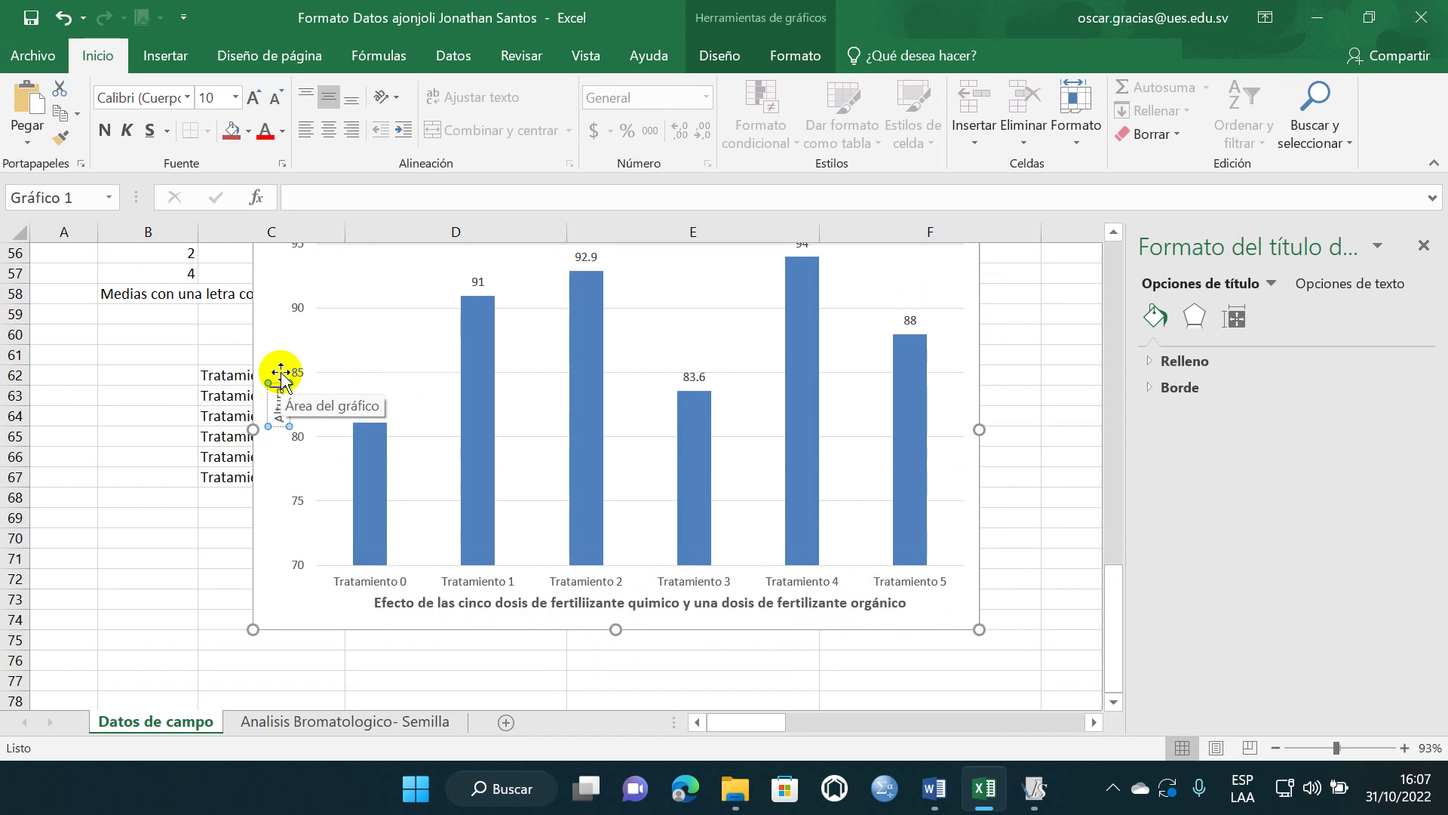
pyautogui.moveTo(281, 372); pyautogui.dragTo(281, 370)
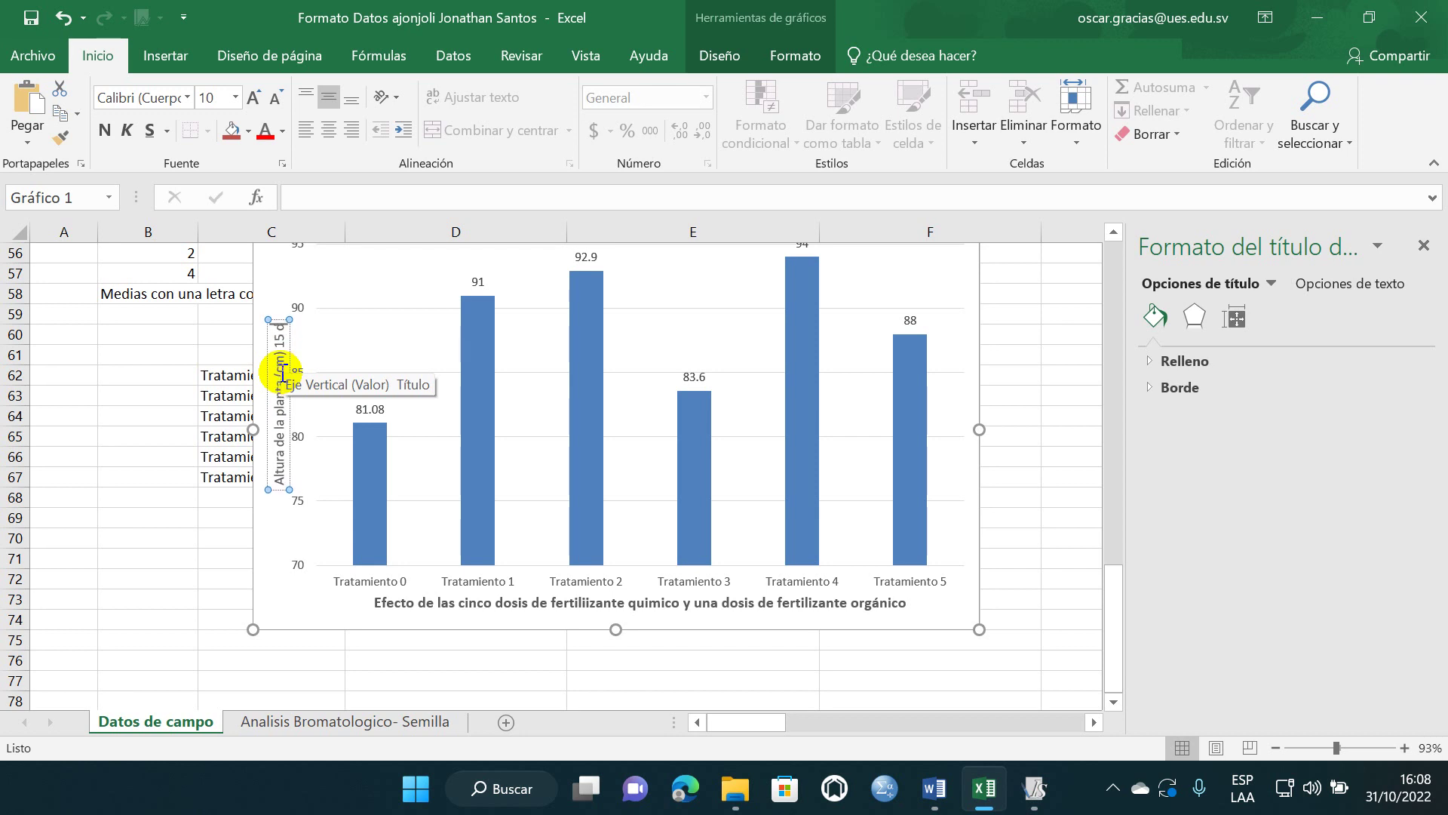
pyautogui.click(1057, 540)
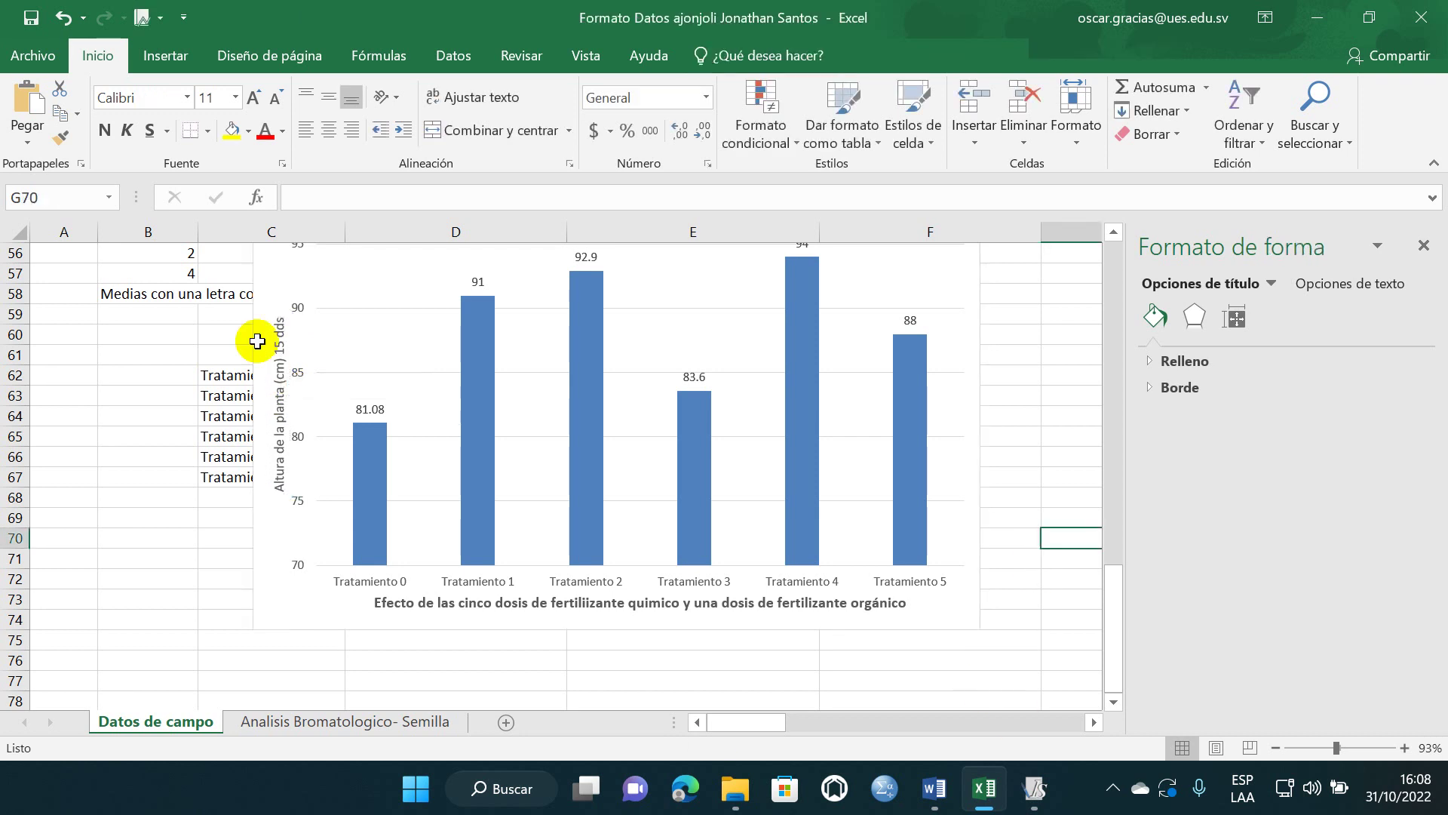
# - Make the vertical axis title bold and set its font colour to black
pyautogui.click(280, 368)
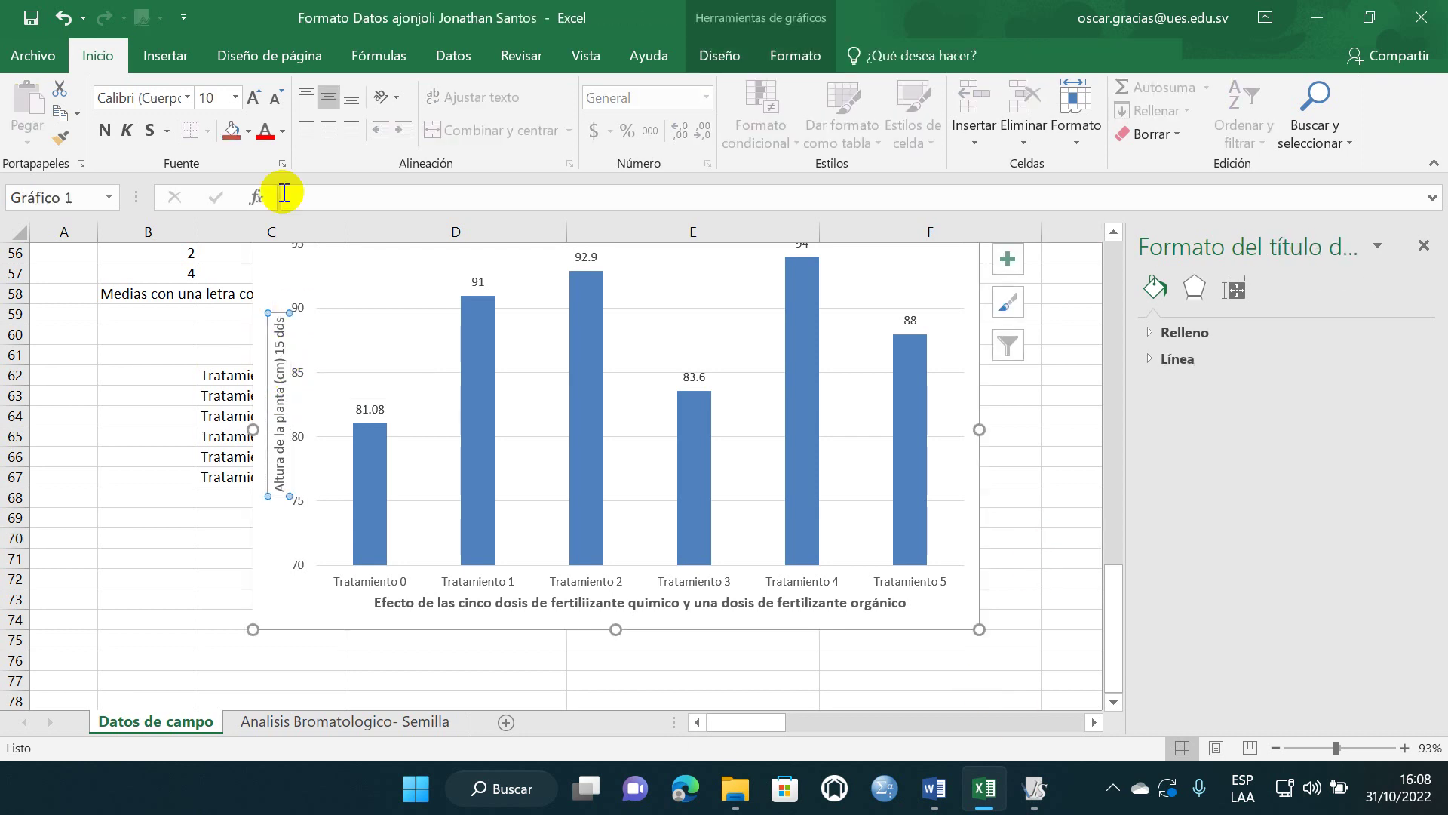
pyautogui.click(102, 131)
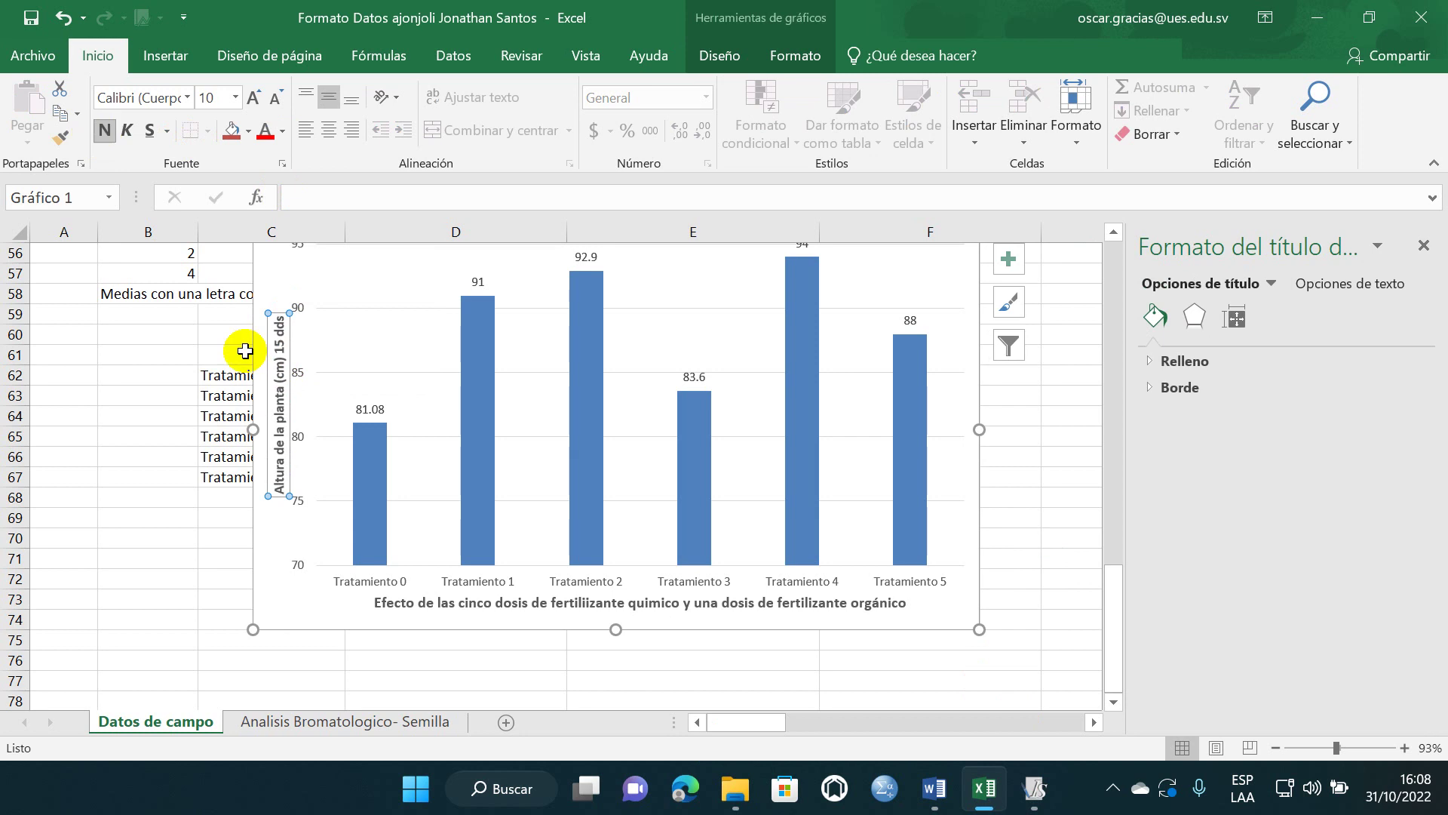
pyautogui.click(282, 130)
pyautogui.click(316, 151)
pyautogui.click(1023, 497)
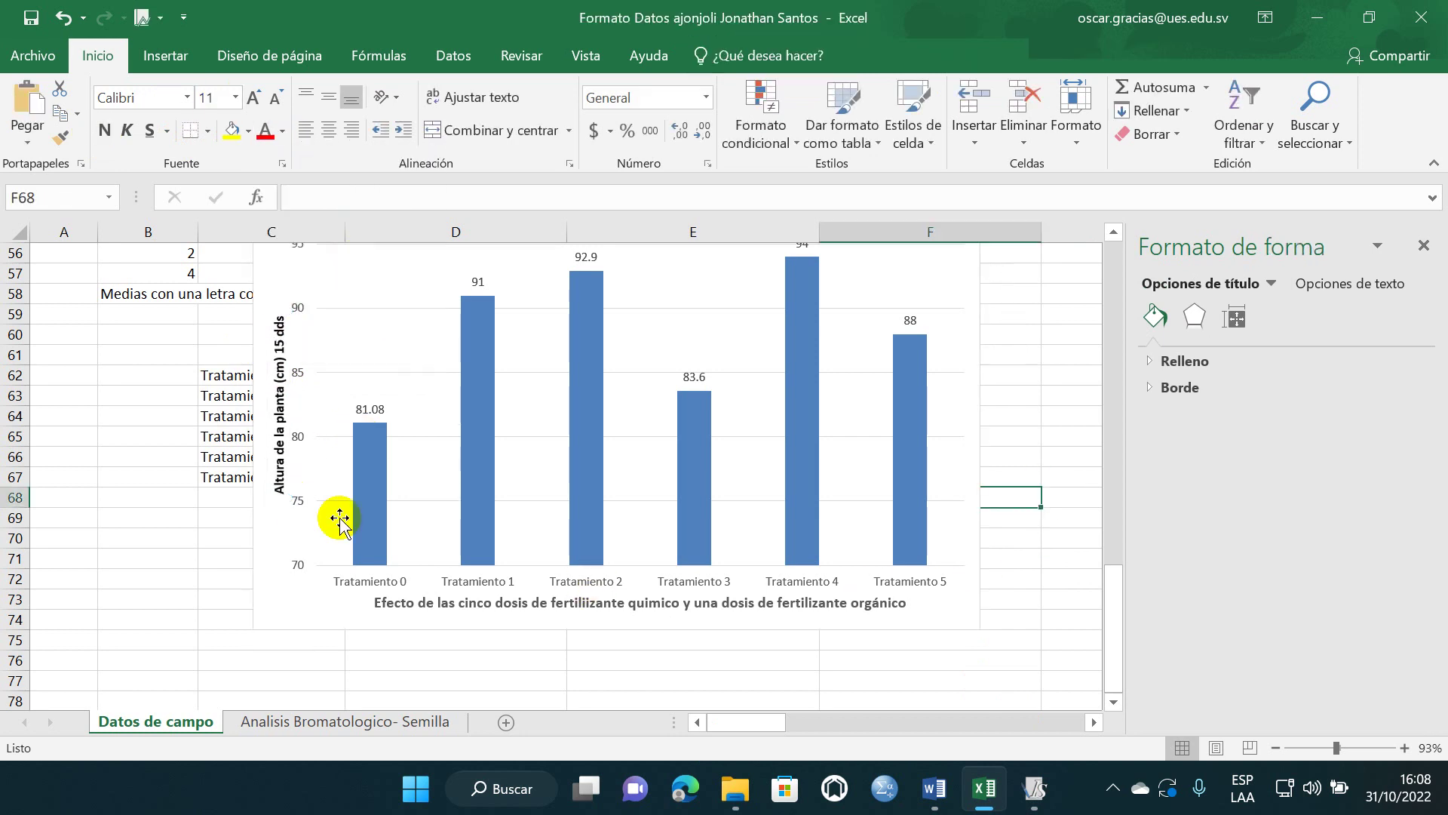
pyautogui.scroll(3, 607, 571)
pyautogui.scroll(-3, 606, 571)
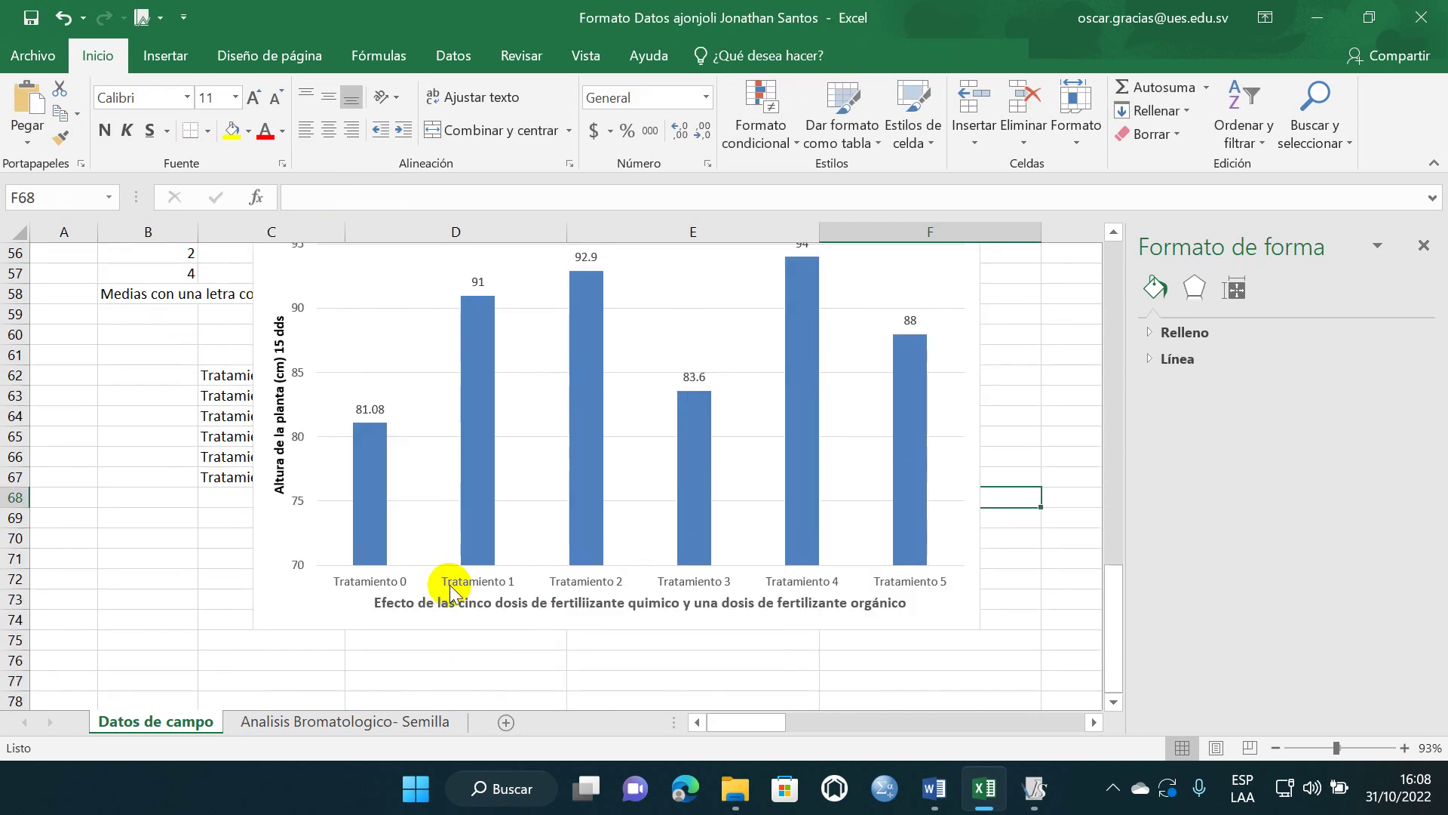
# - Format the treatment labels on the horizontal axis and the columns' data labels in bold black text
pyautogui.click(452, 590)
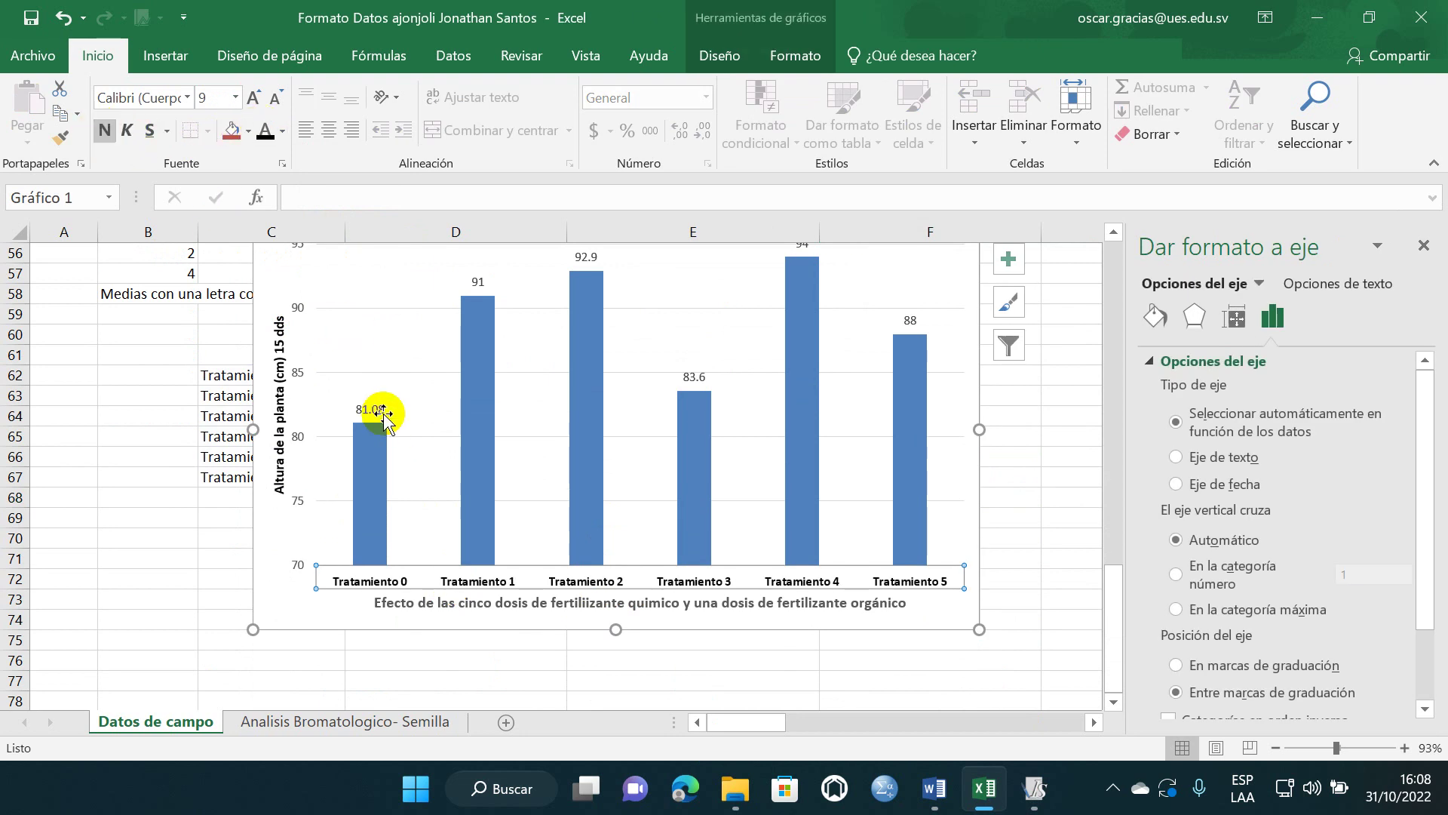
pyautogui.click(370, 408)
pyautogui.click(105, 130)
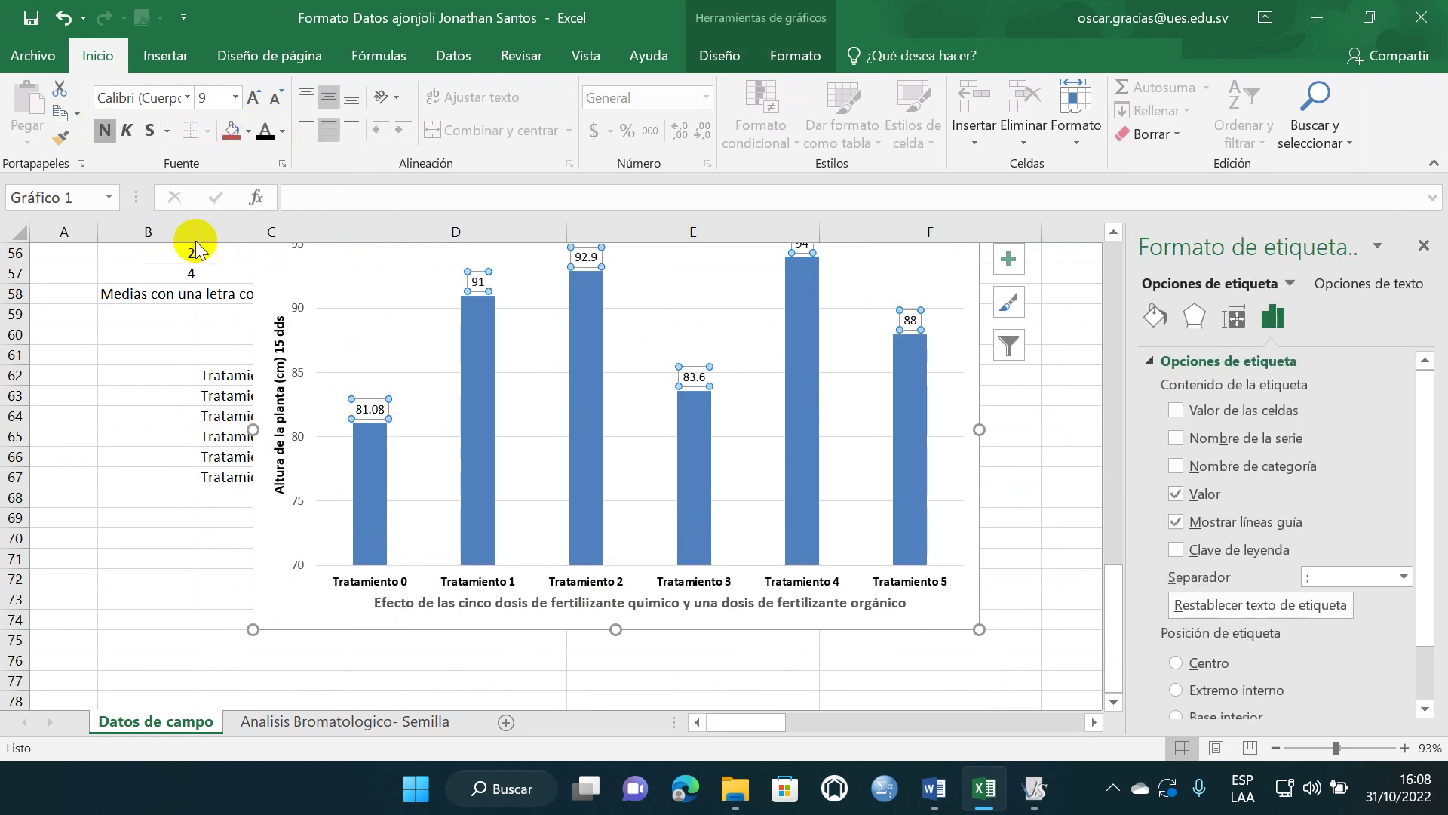
pyautogui.click(1075, 524)
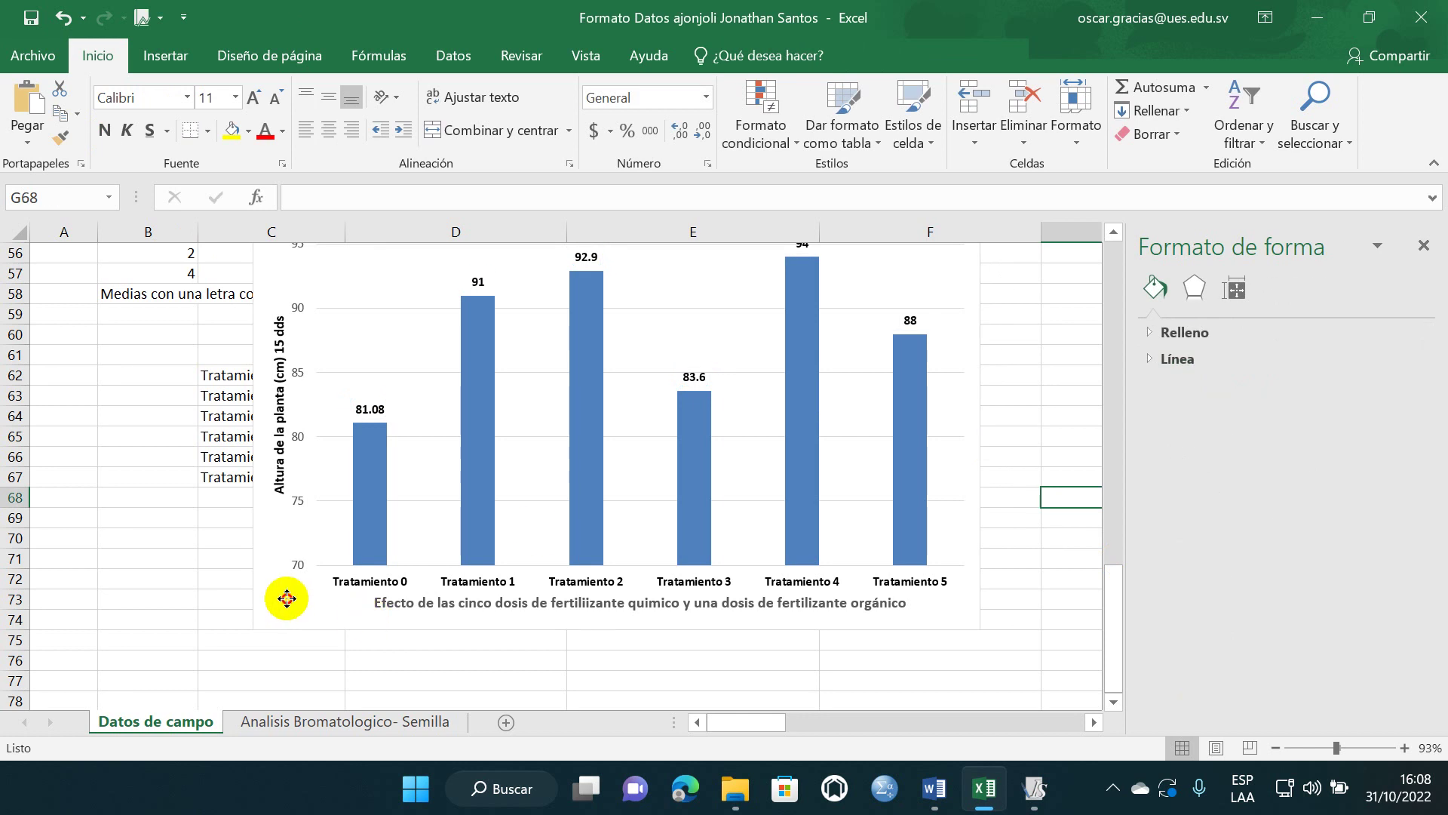
# - Enlarge the column chart by extending its lower-left corner outward to about the start of column C and row 75
pyautogui.click(260, 624)
pyautogui.moveTo(243, 629); pyautogui.dragTo(193, 651)
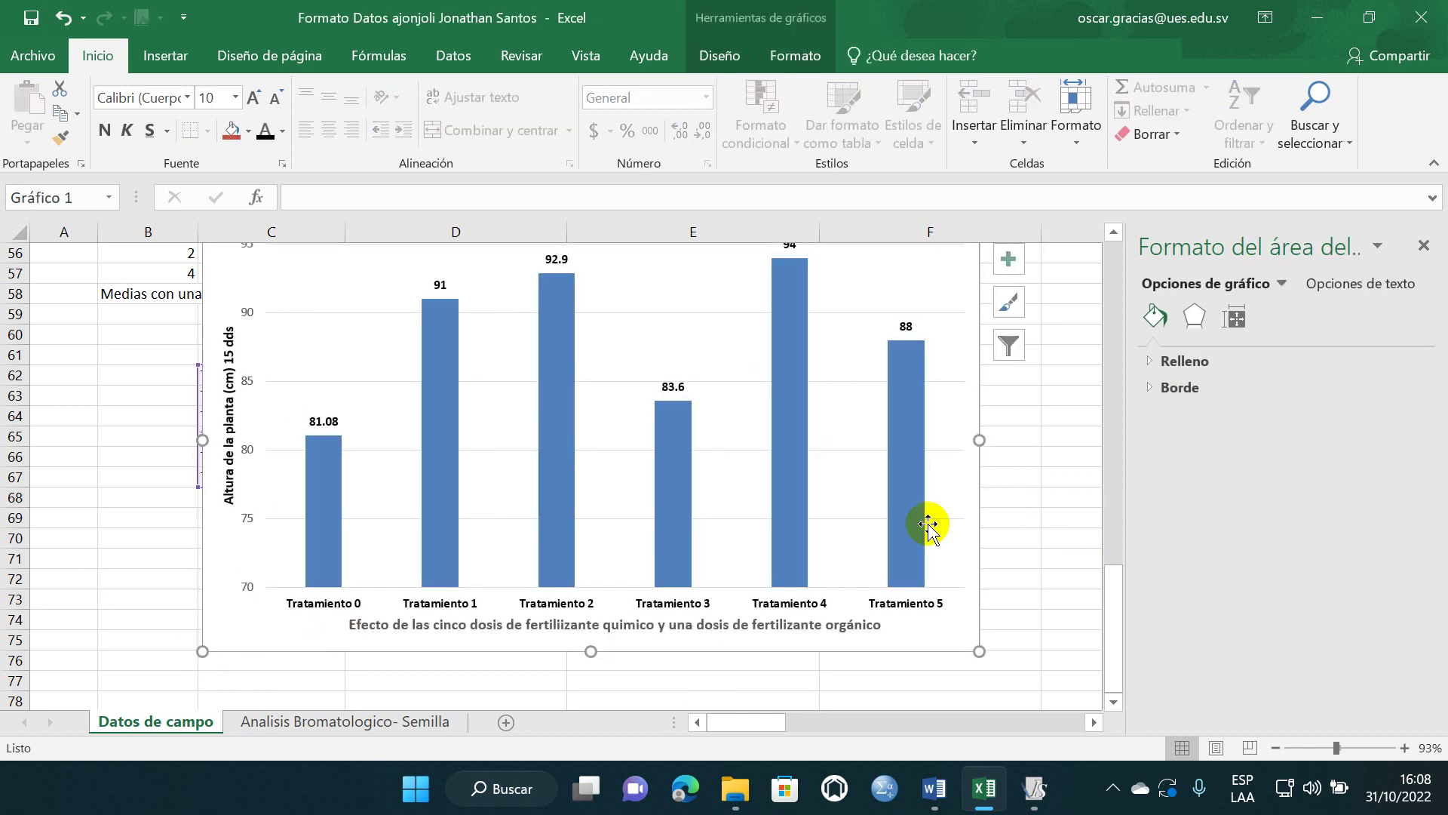
pyautogui.click(1011, 458)
pyautogui.scroll(2, 946, 522)
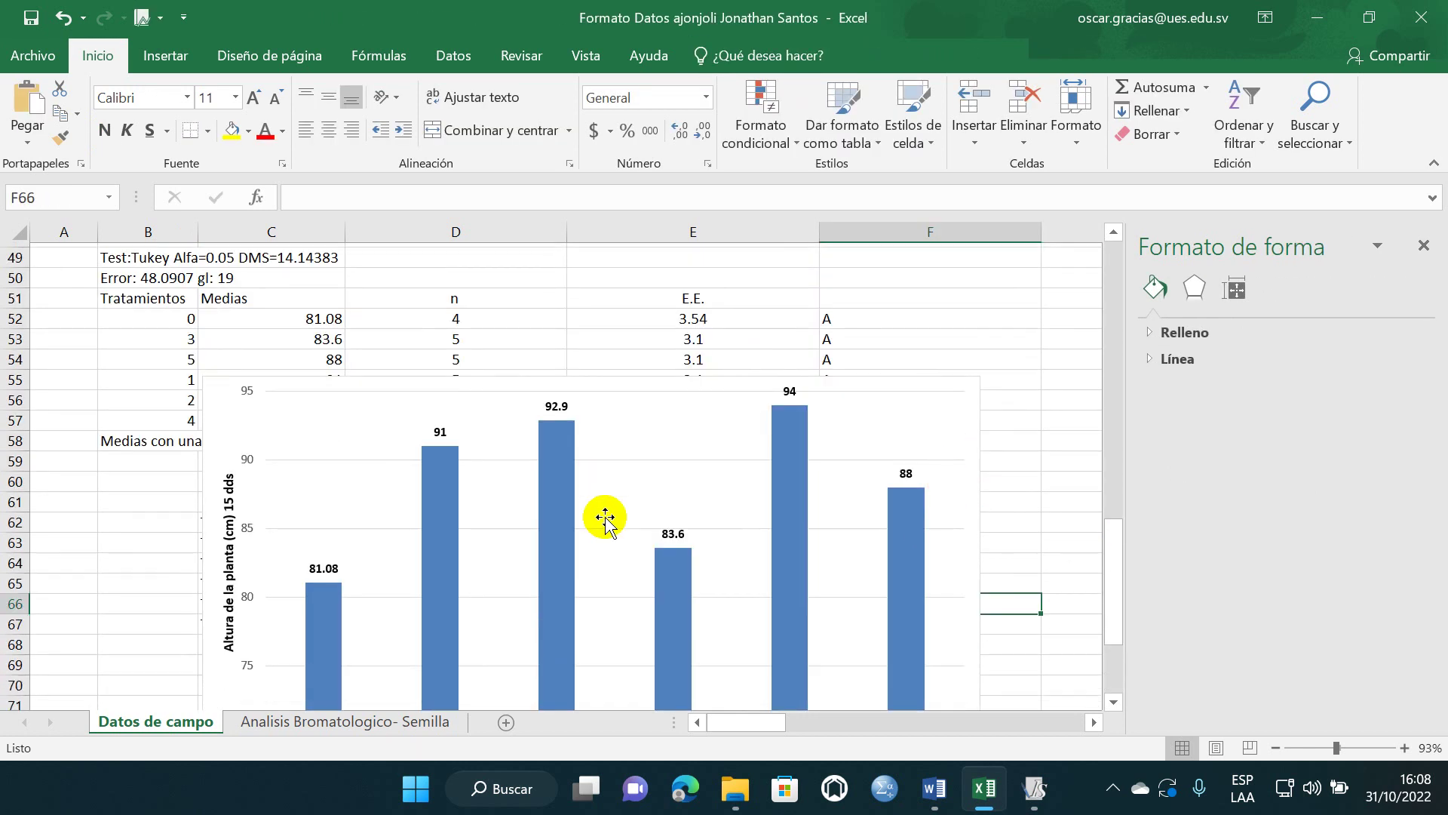
pyautogui.scroll(-2, 605, 521)
# - Fill the whole column series with solid dark grey, and close the formatting pane
pyautogui.click(314, 461)
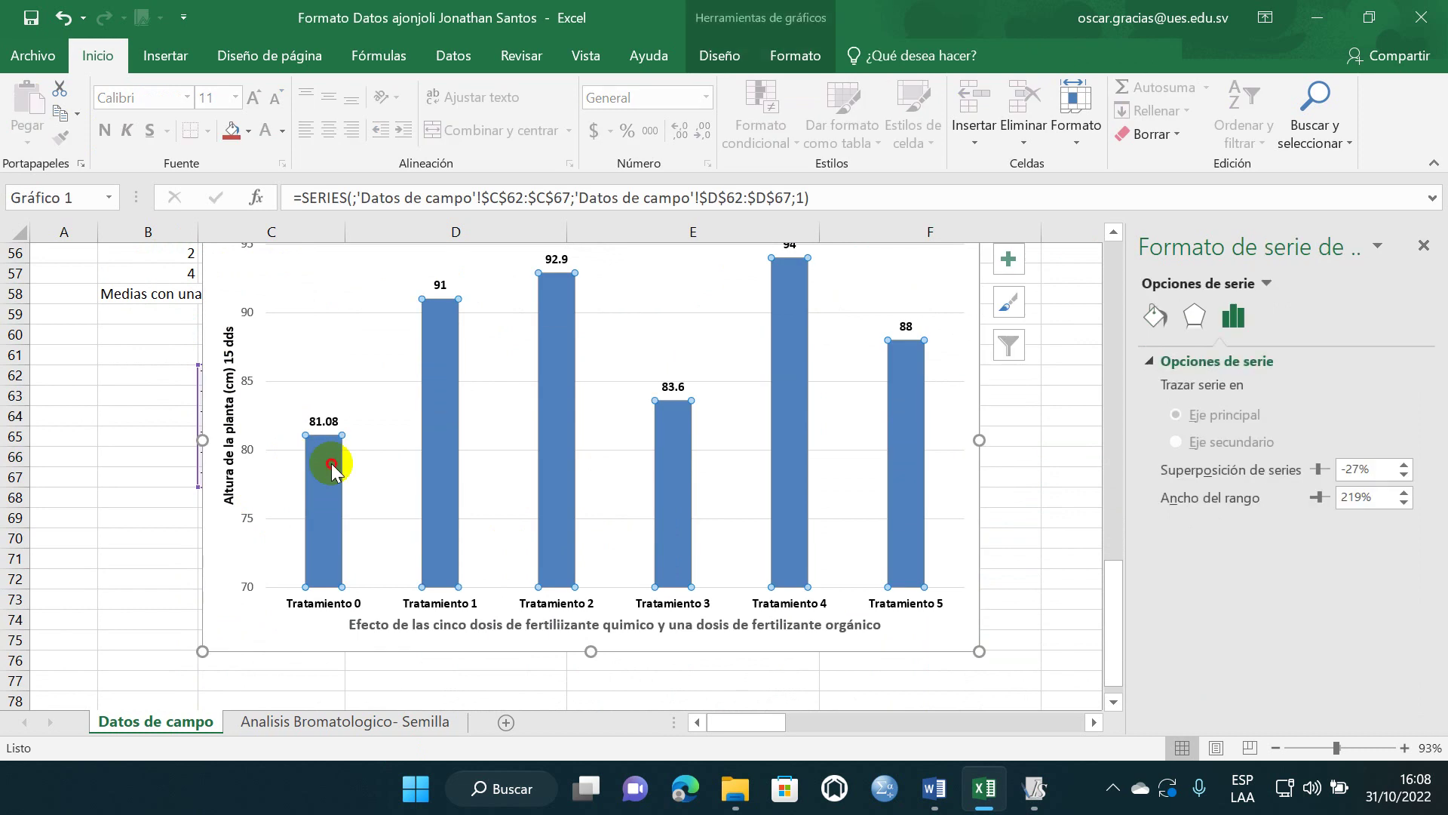
pyautogui.click(314, 462)
pyautogui.click(1159, 317)
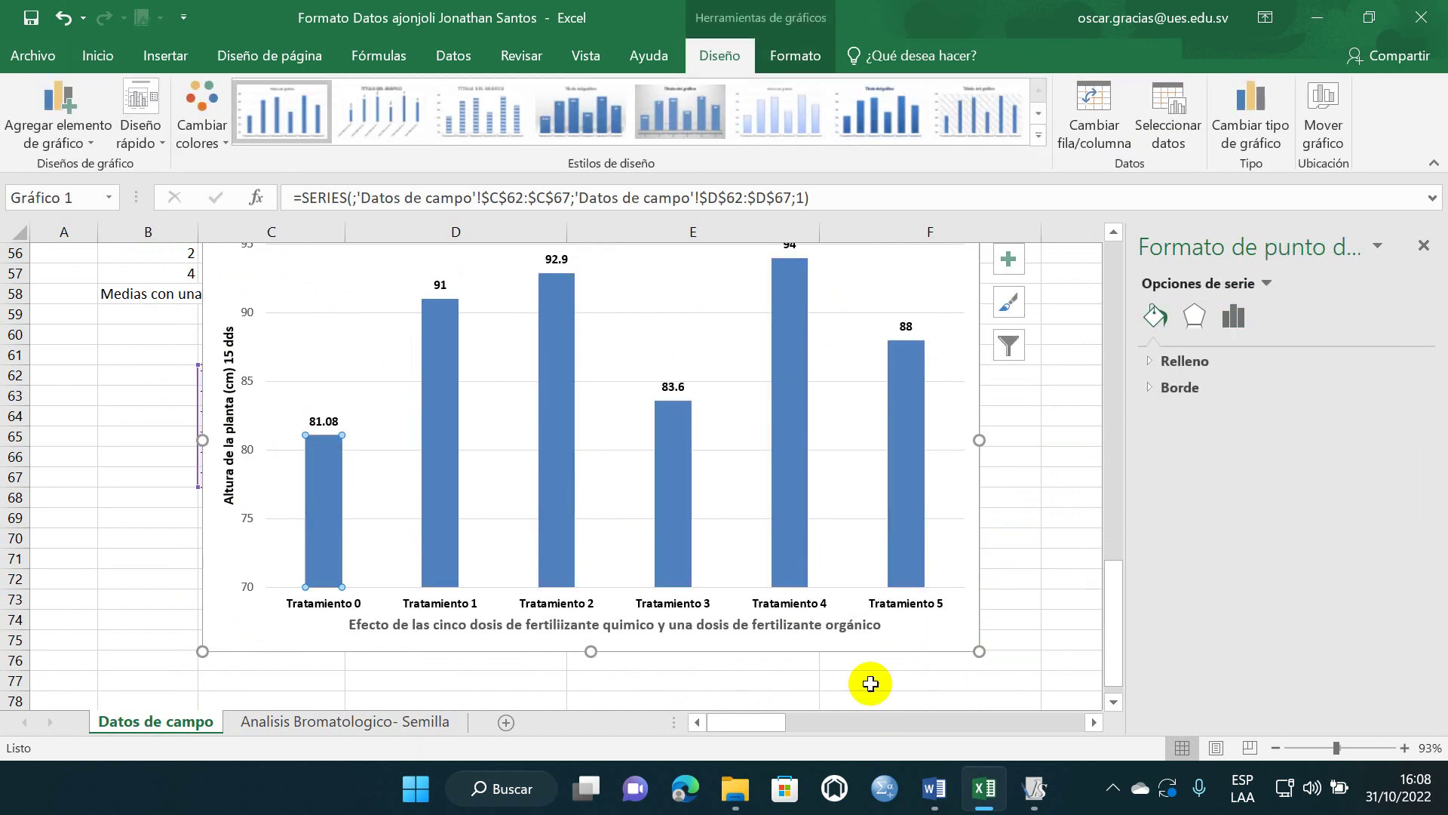
pyautogui.click(866, 665)
pyautogui.click(330, 479)
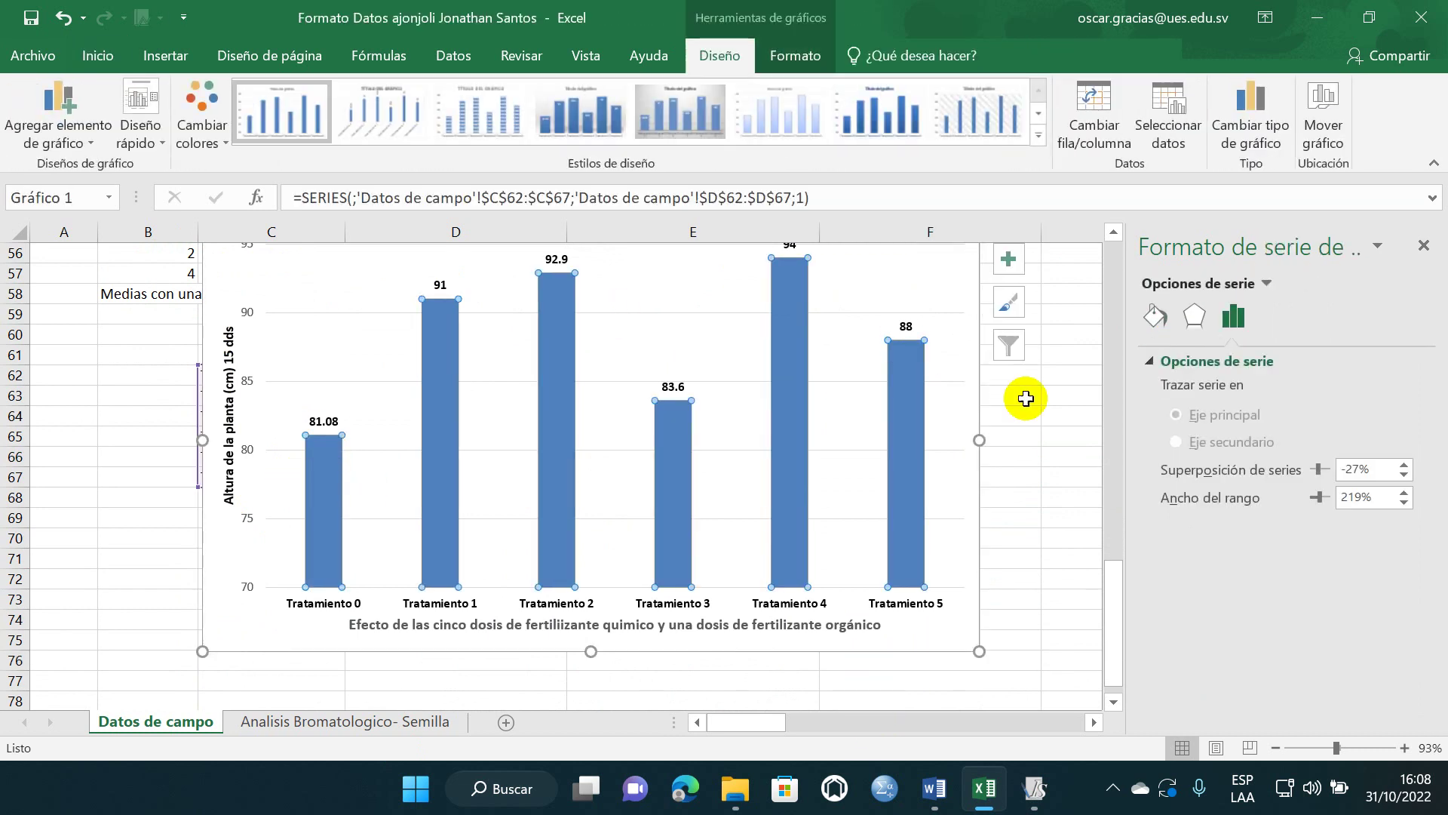
pyautogui.click(1154, 314)
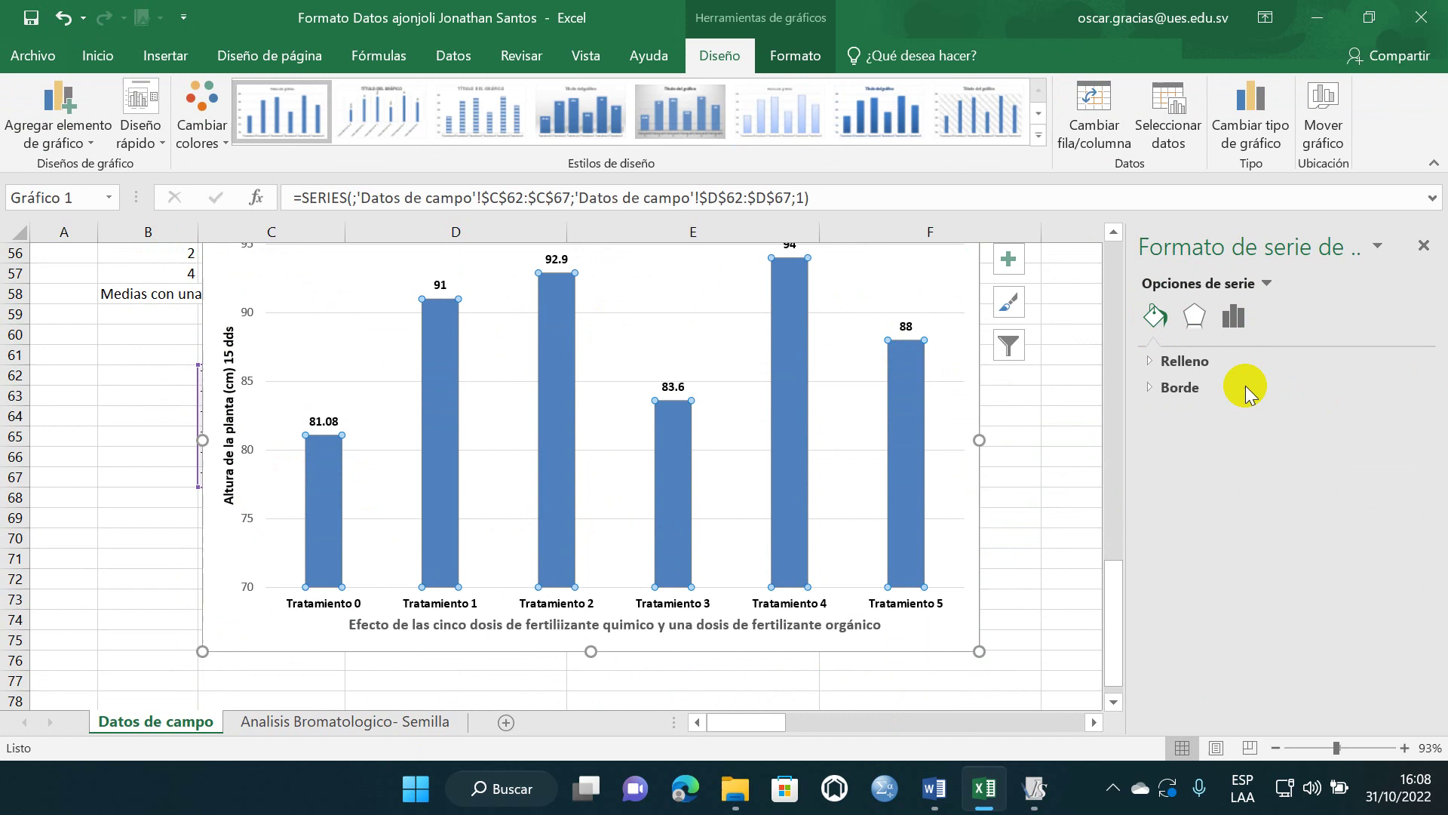
pyautogui.click(1188, 361)
pyautogui.click(1403, 618)
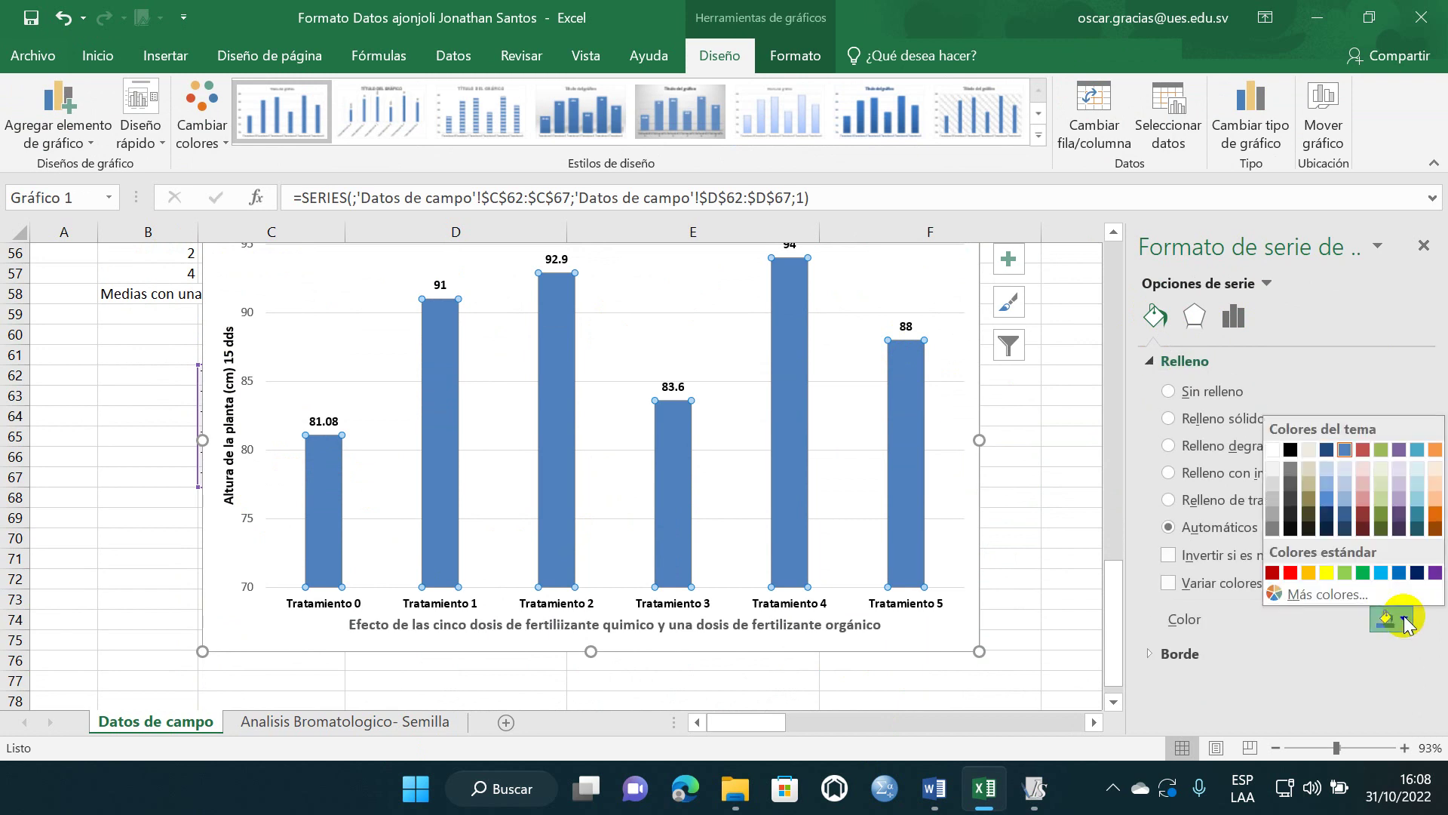
pyautogui.click(1291, 494)
pyautogui.click(1070, 518)
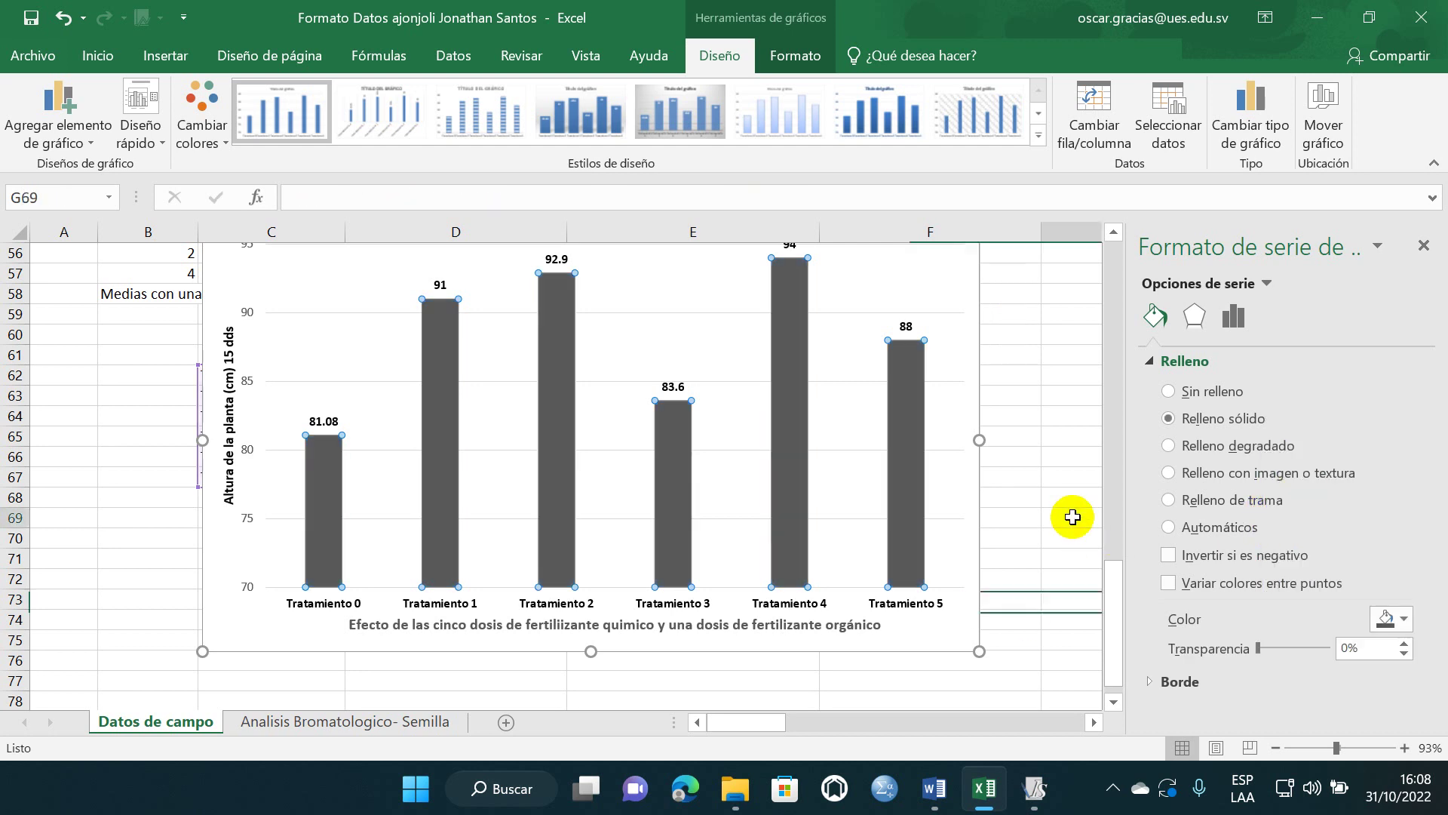
pyautogui.click(1418, 249)
pyautogui.click(1203, 402)
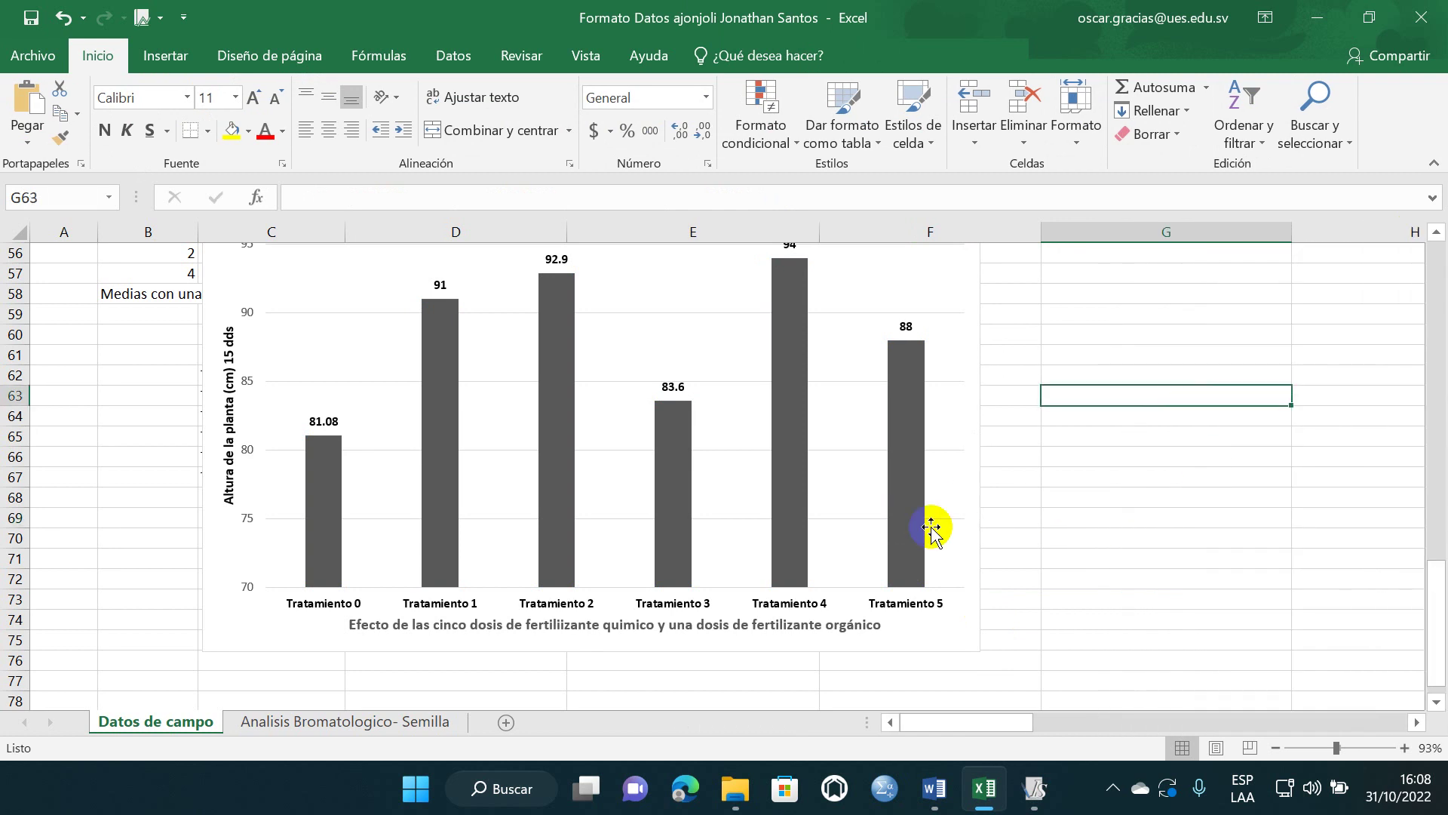
# - Compare the finished column chart with the plant-height chart, Figura 17, in the thesis open in Word
pyautogui.scroll(1, 965, 423)
pyautogui.click(945, 298)
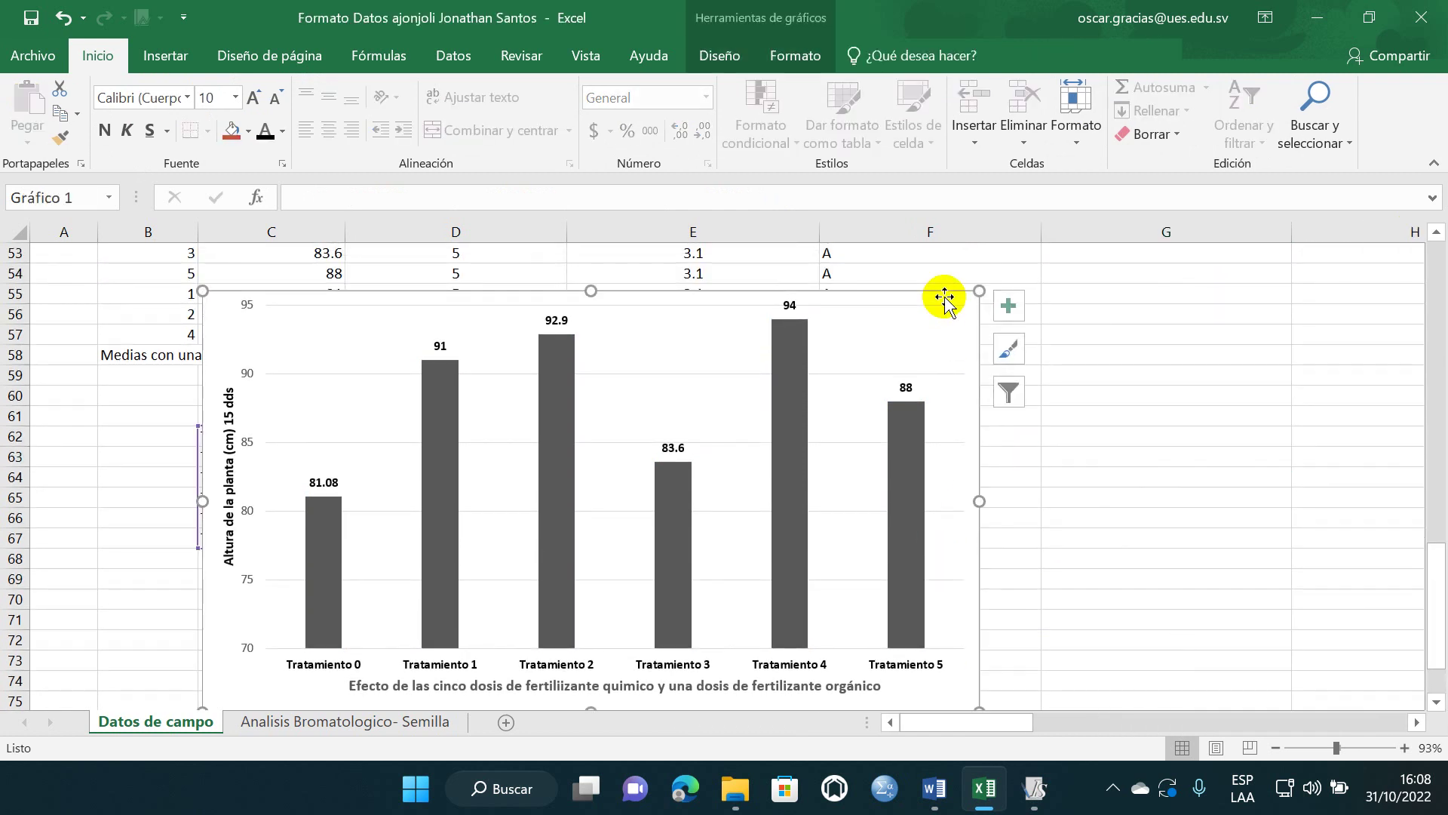
pyautogui.click(1114, 441)
pyautogui.scroll(-2, 915, 475)
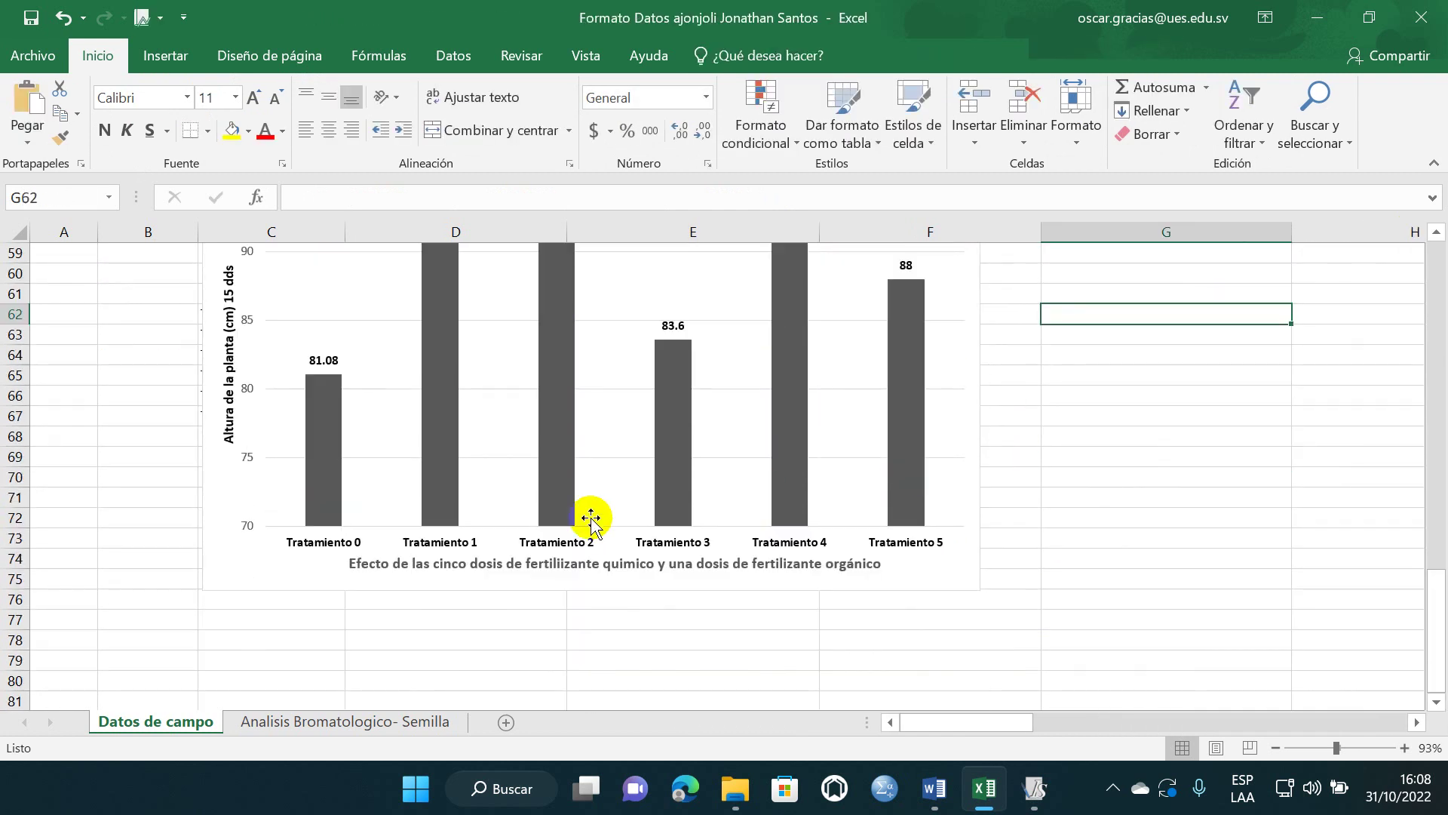
pyautogui.moveTo(932, 795)
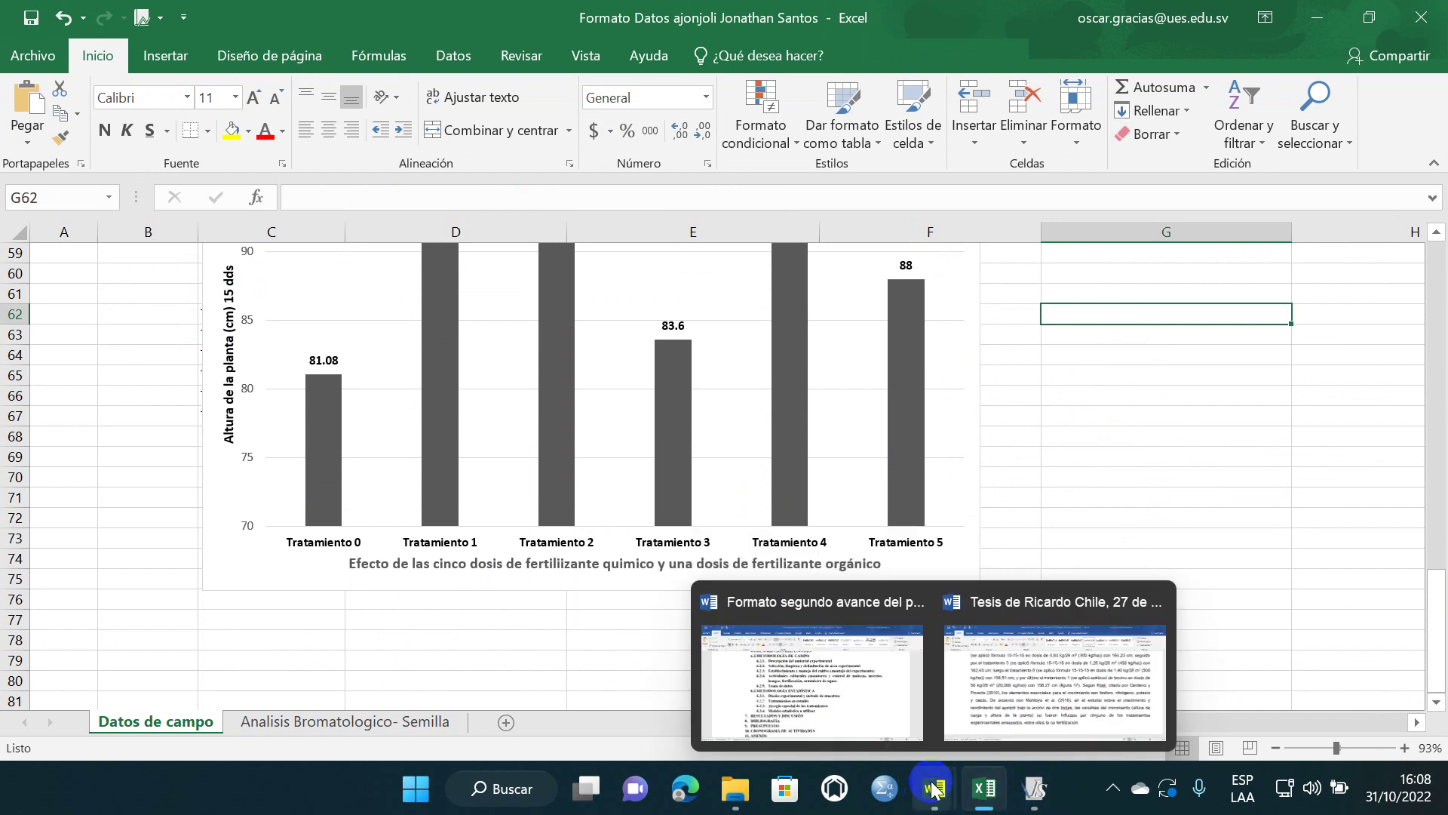
pyautogui.click(992, 667)
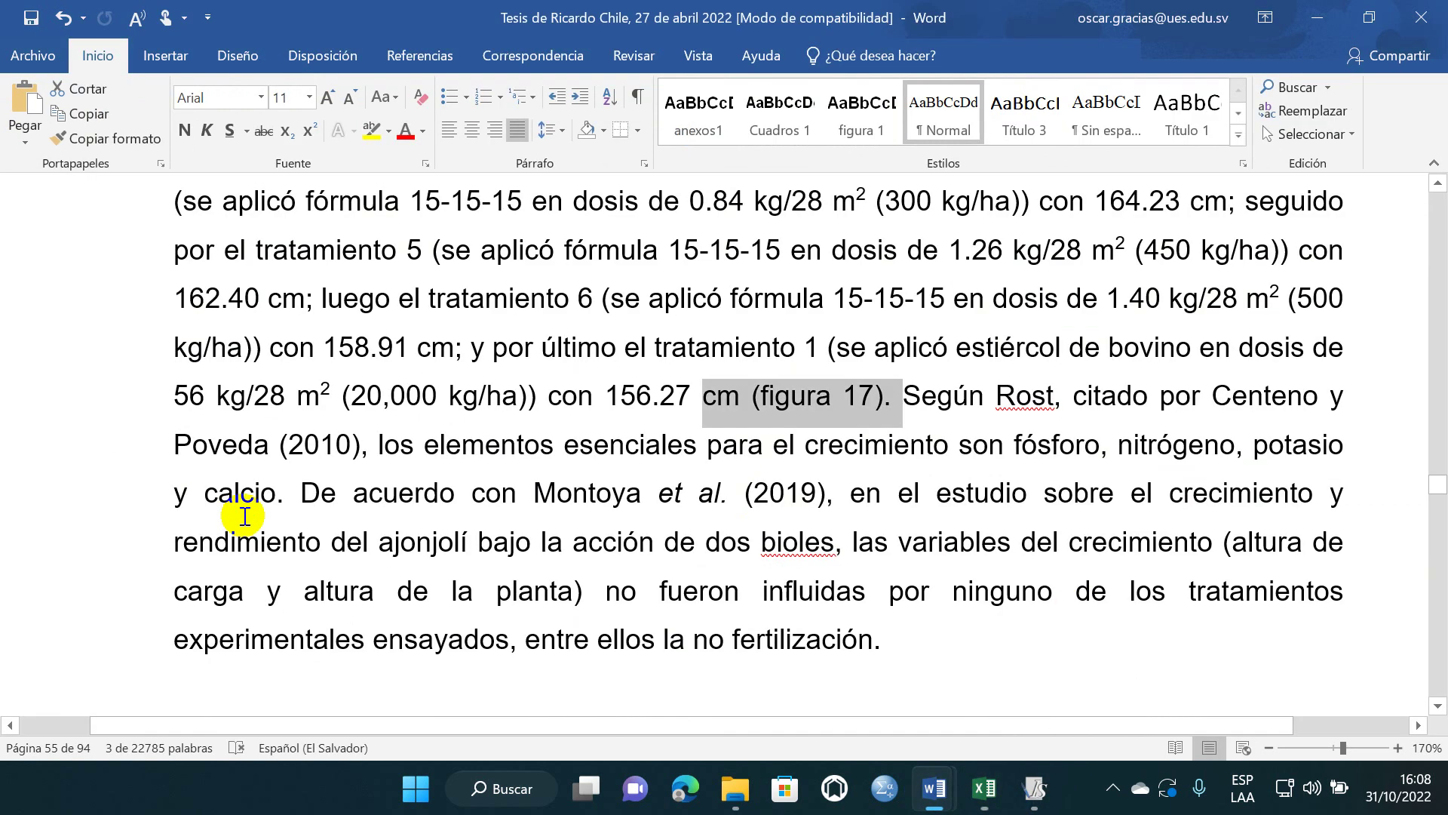
pyautogui.scroll(-15, 490, 516)
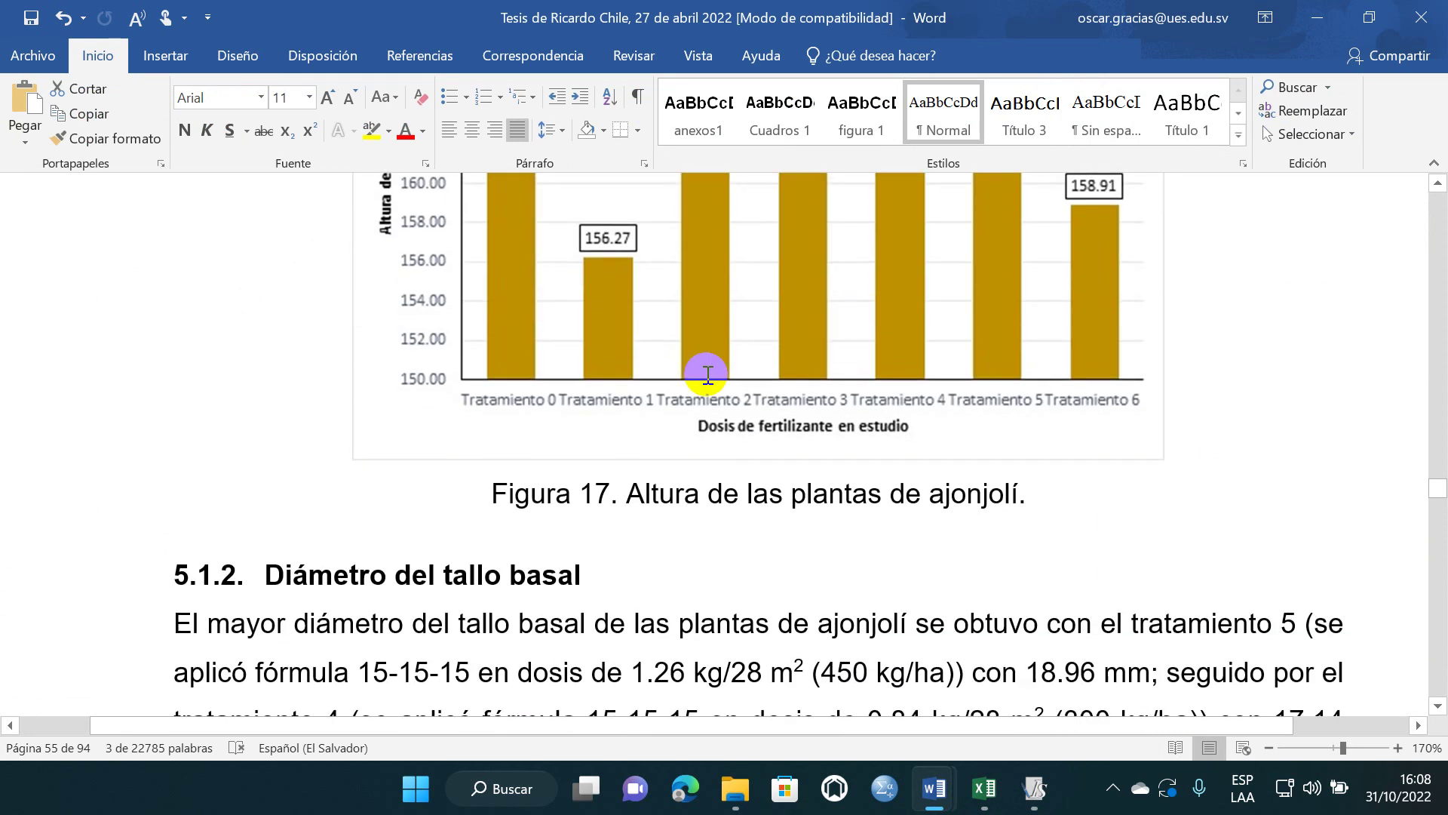
pyautogui.scroll(2, 704, 462)
pyautogui.scroll(8, 675, 520)
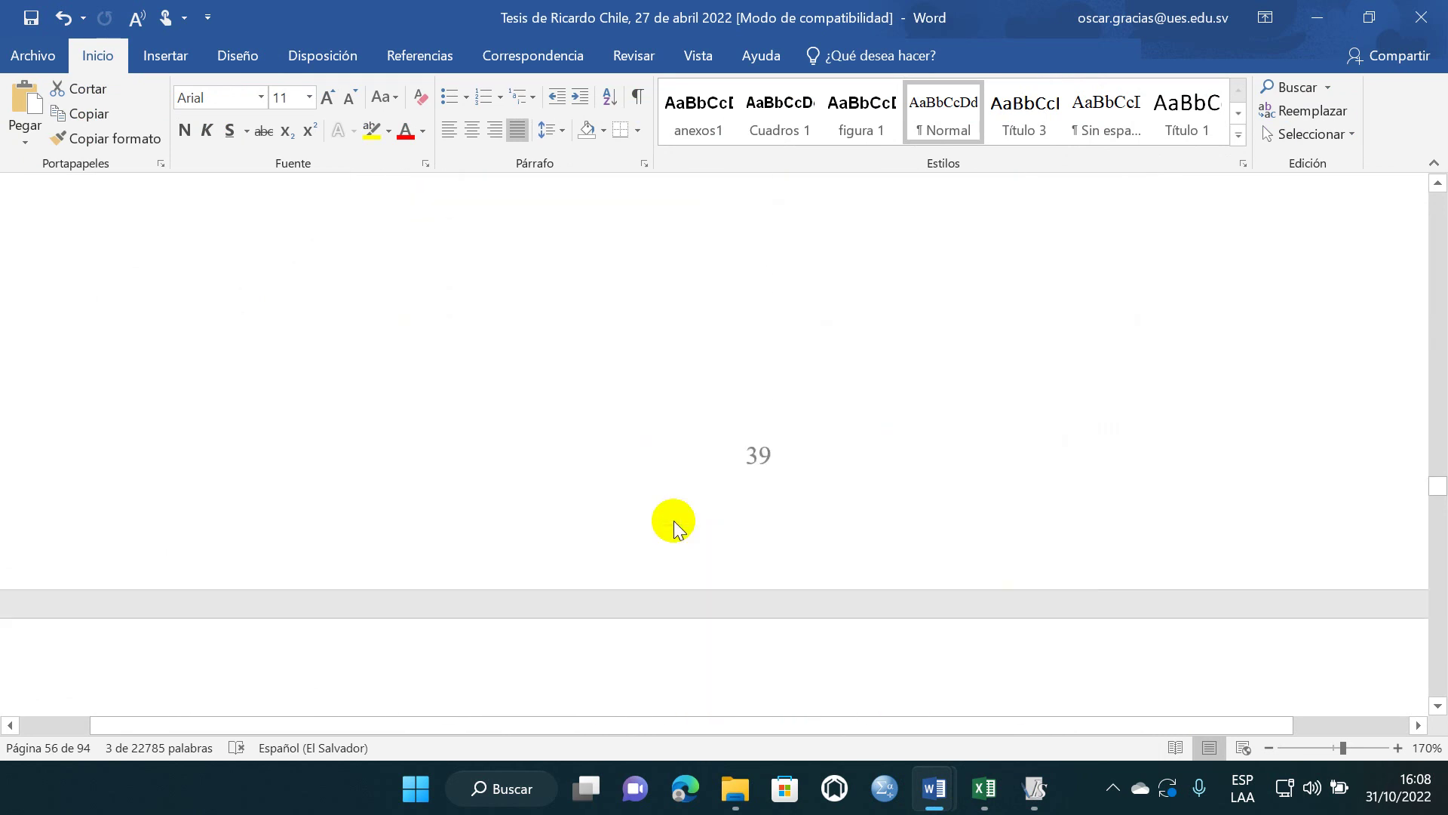
pyautogui.scroll(1, 675, 521)
# - Switch back to Excel and review the treatment-means column chart from its data labels down to its axis titles
pyautogui.click(992, 668)
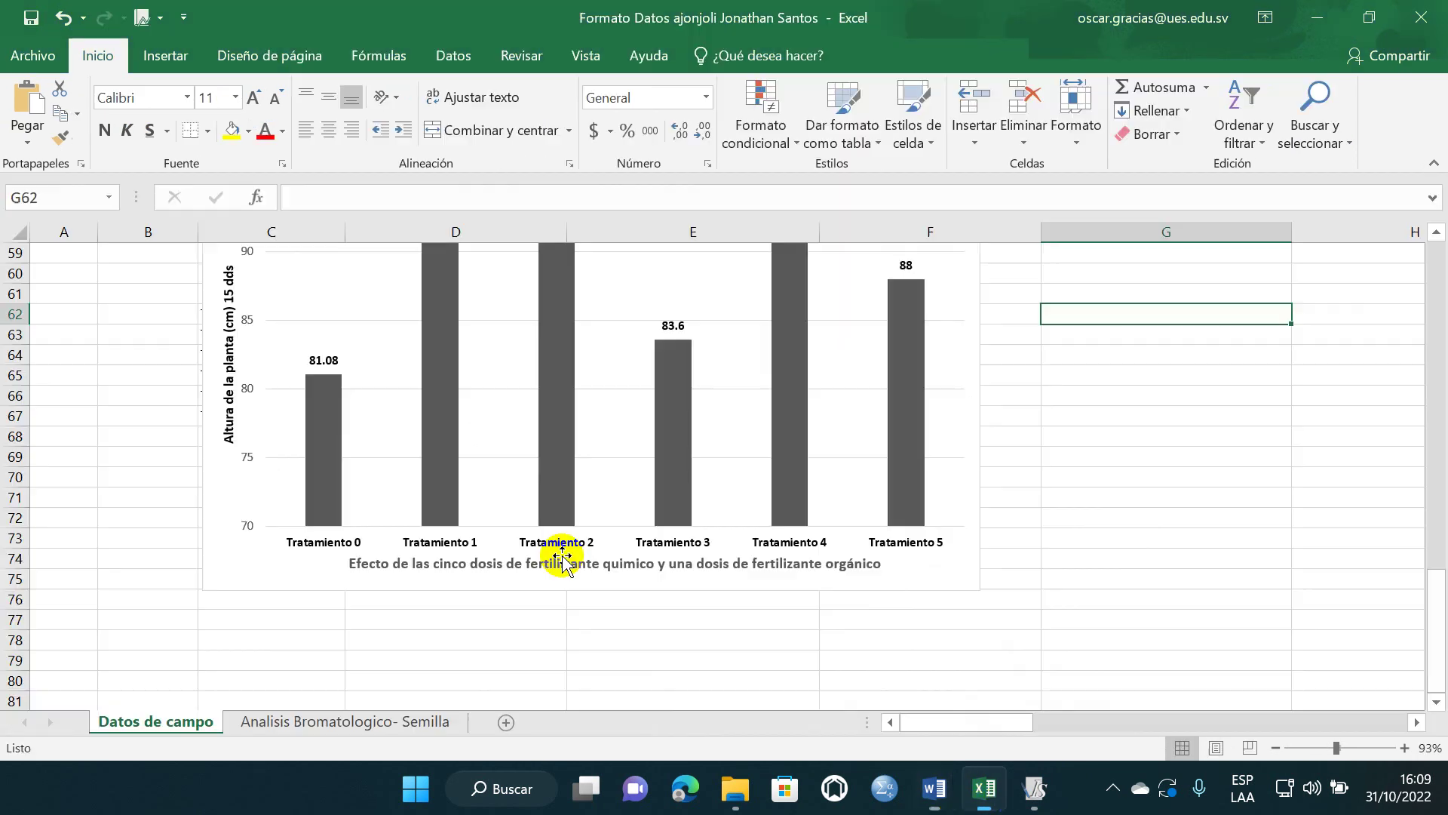
pyautogui.scroll(3, 595, 581)
pyautogui.scroll(-2, 596, 580)
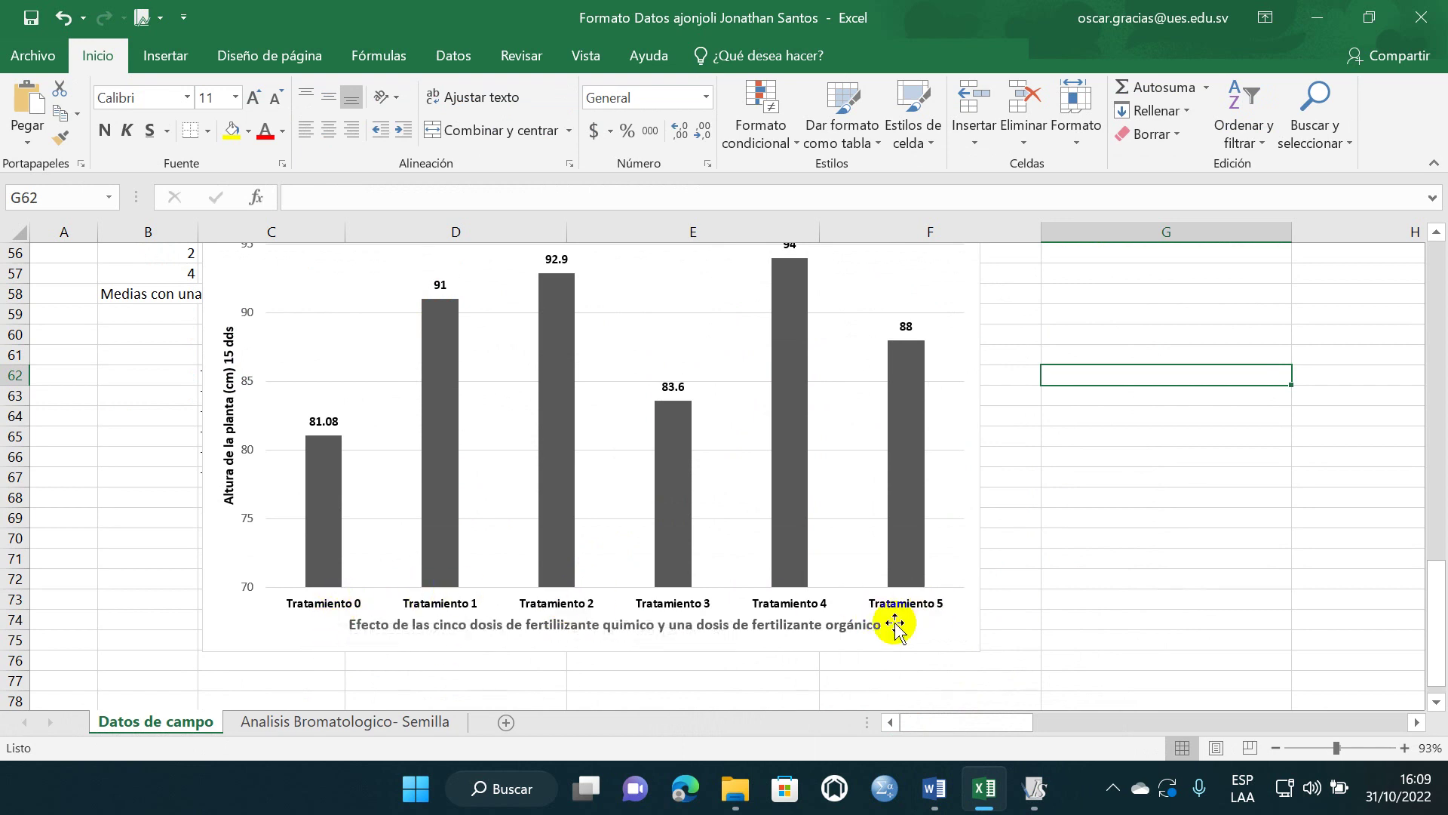
pyautogui.scroll(2, 497, 613)
pyautogui.scroll(-1, 498, 613)
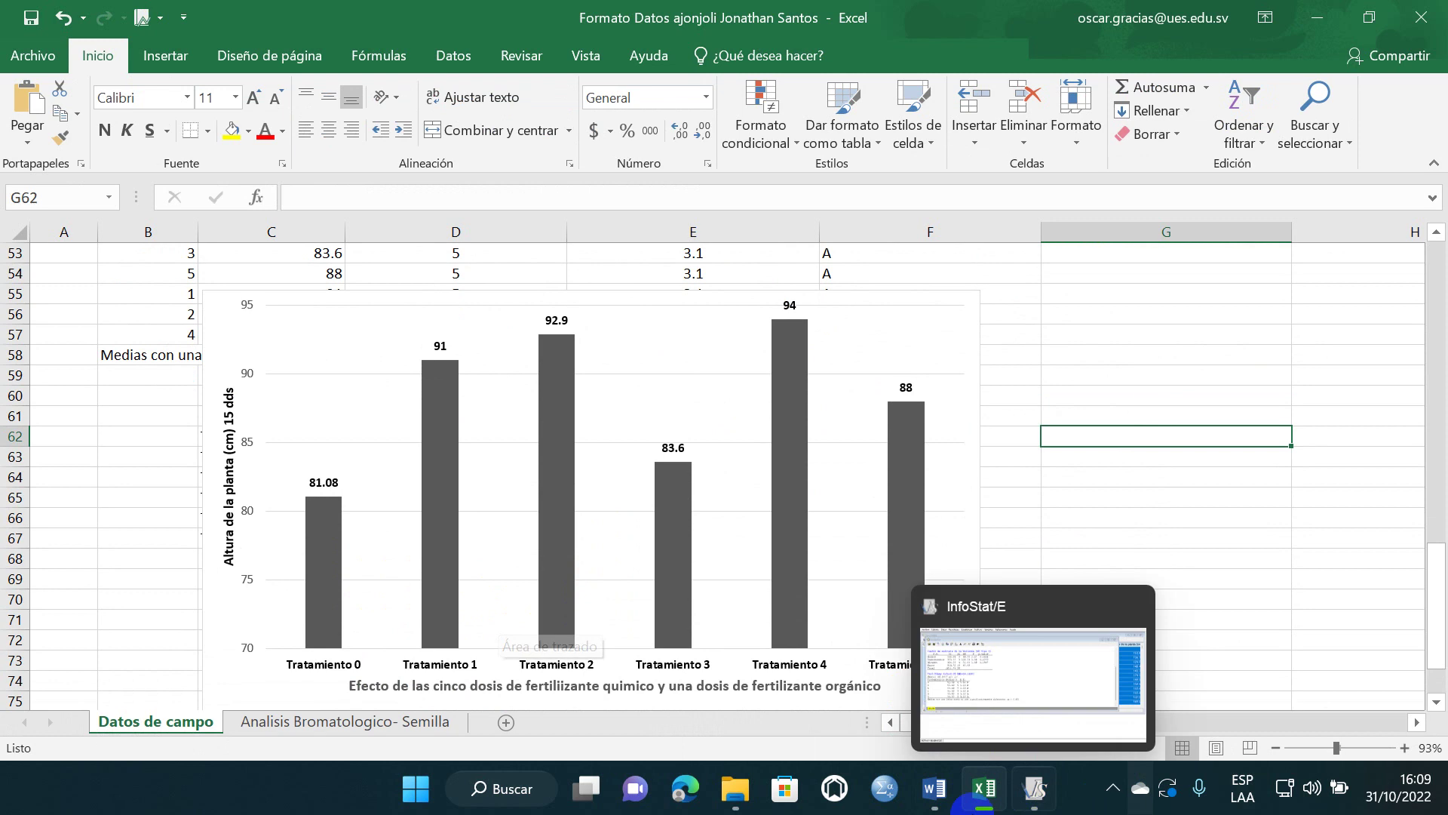
# - Switch to the thesis in Word and select the cited-literature discussion following the figura 17 reference in the plant-height section
pyautogui.moveTo(934, 788)
pyautogui.click(1041, 683)
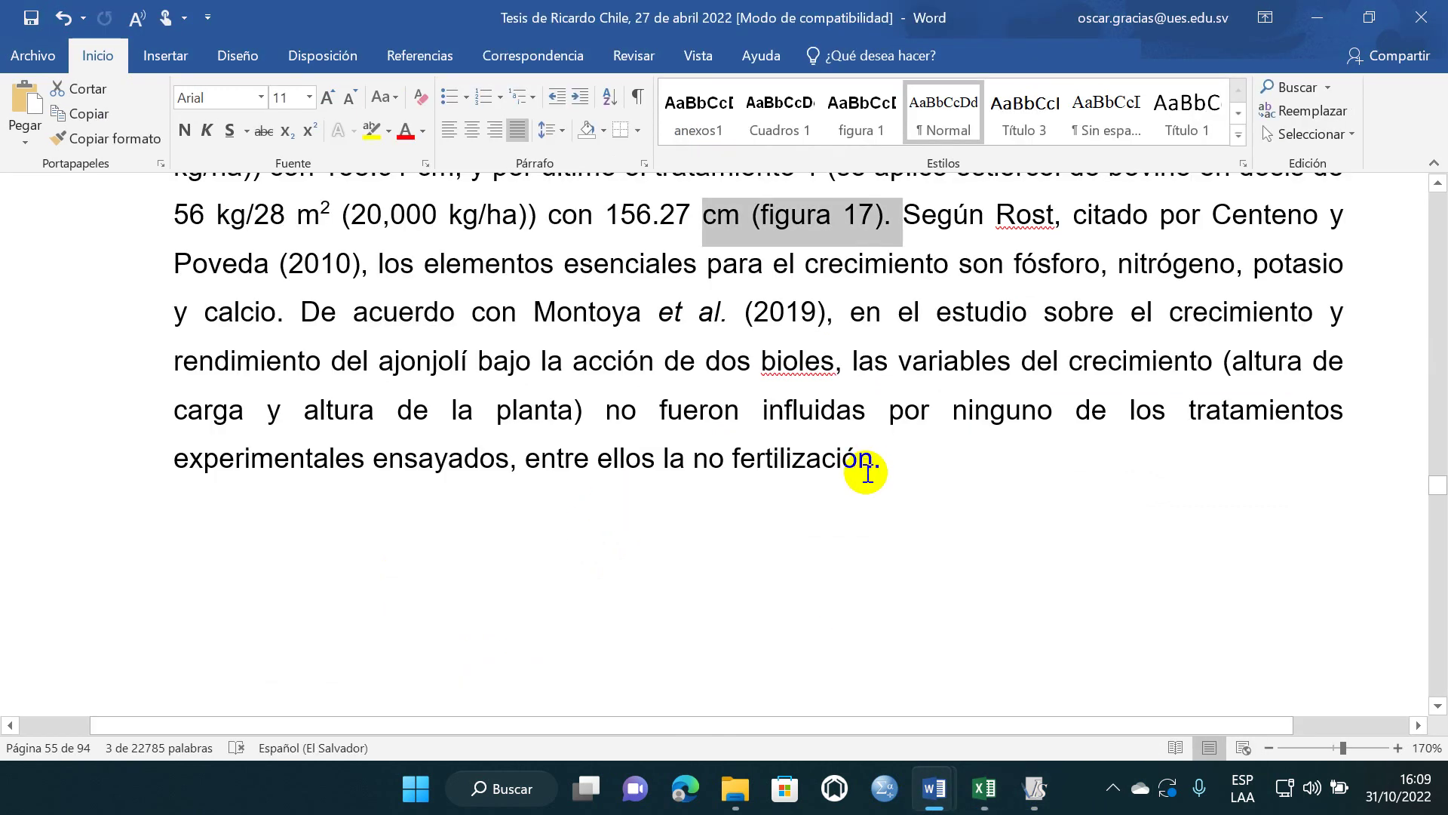
pyautogui.scroll(3, 925, 385)
pyautogui.scroll(-2, 944, 539)
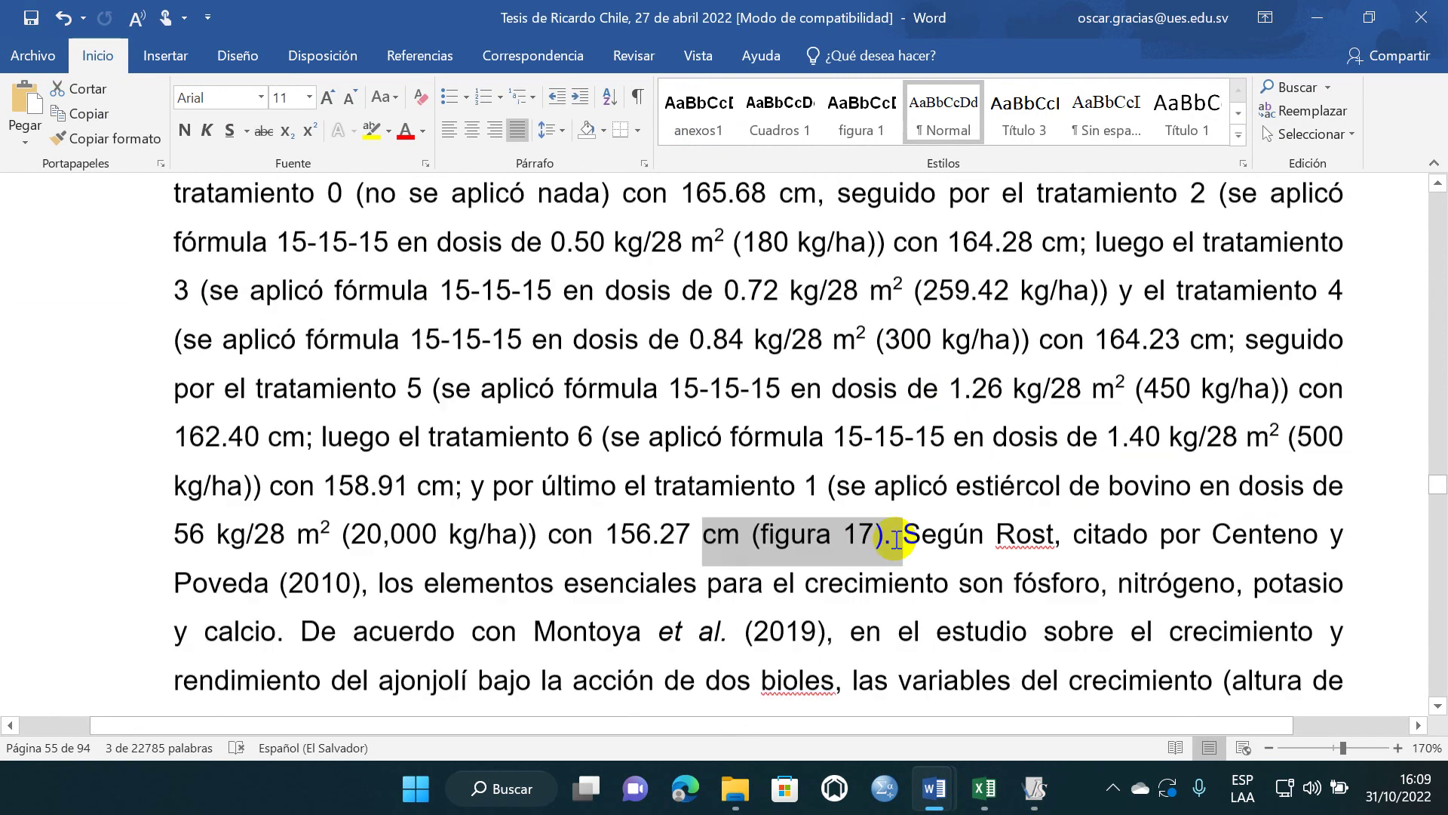
pyautogui.click(904, 396)
pyautogui.moveTo(919, 449); pyautogui.dragTo(931, 634)
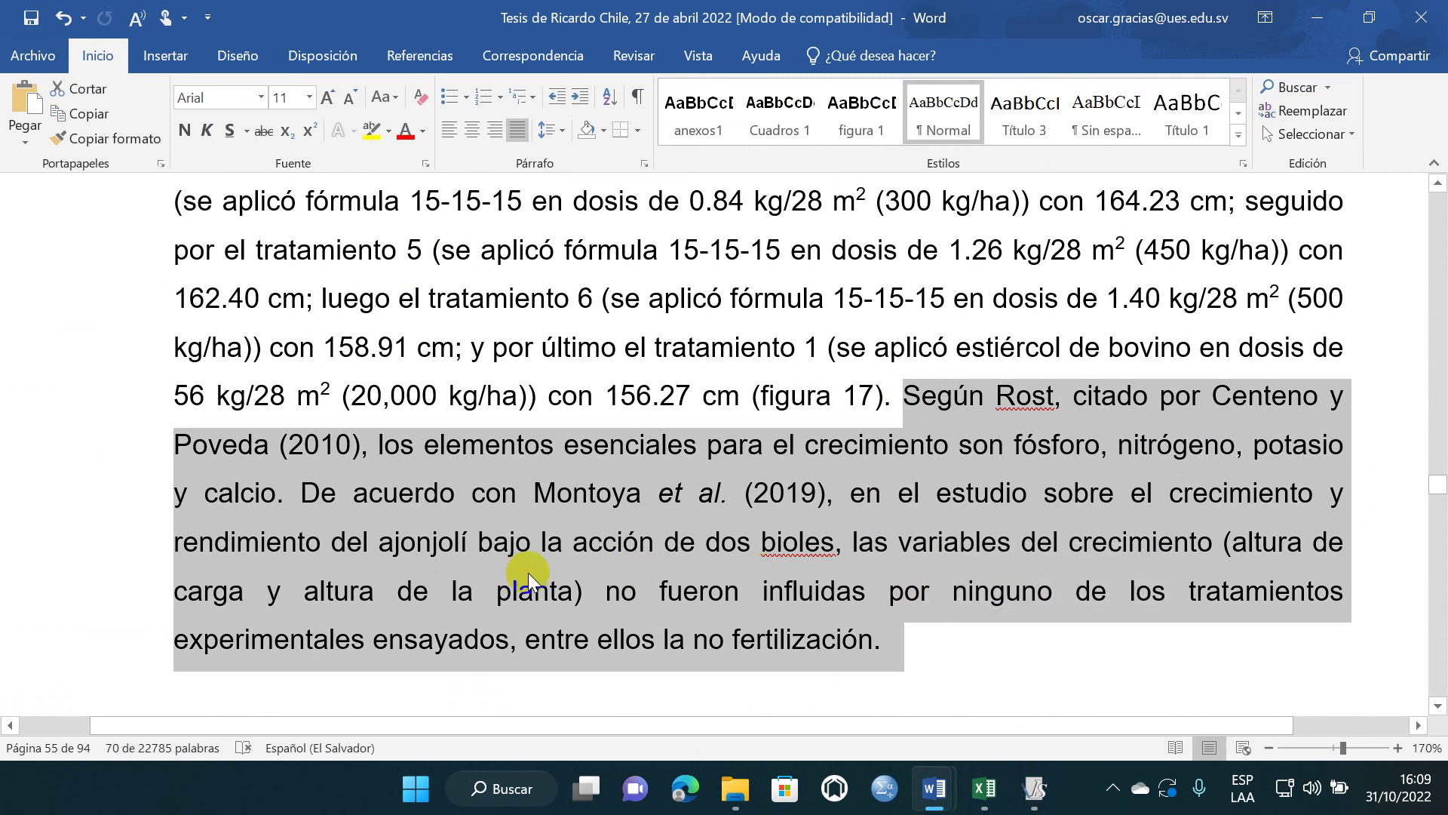
# - Highlight "Altura de las plantas" in heading 5.1.1 and reselect the cited-literature discussion at the end of that section's paragraph
pyautogui.scroll(3, 607, 539)
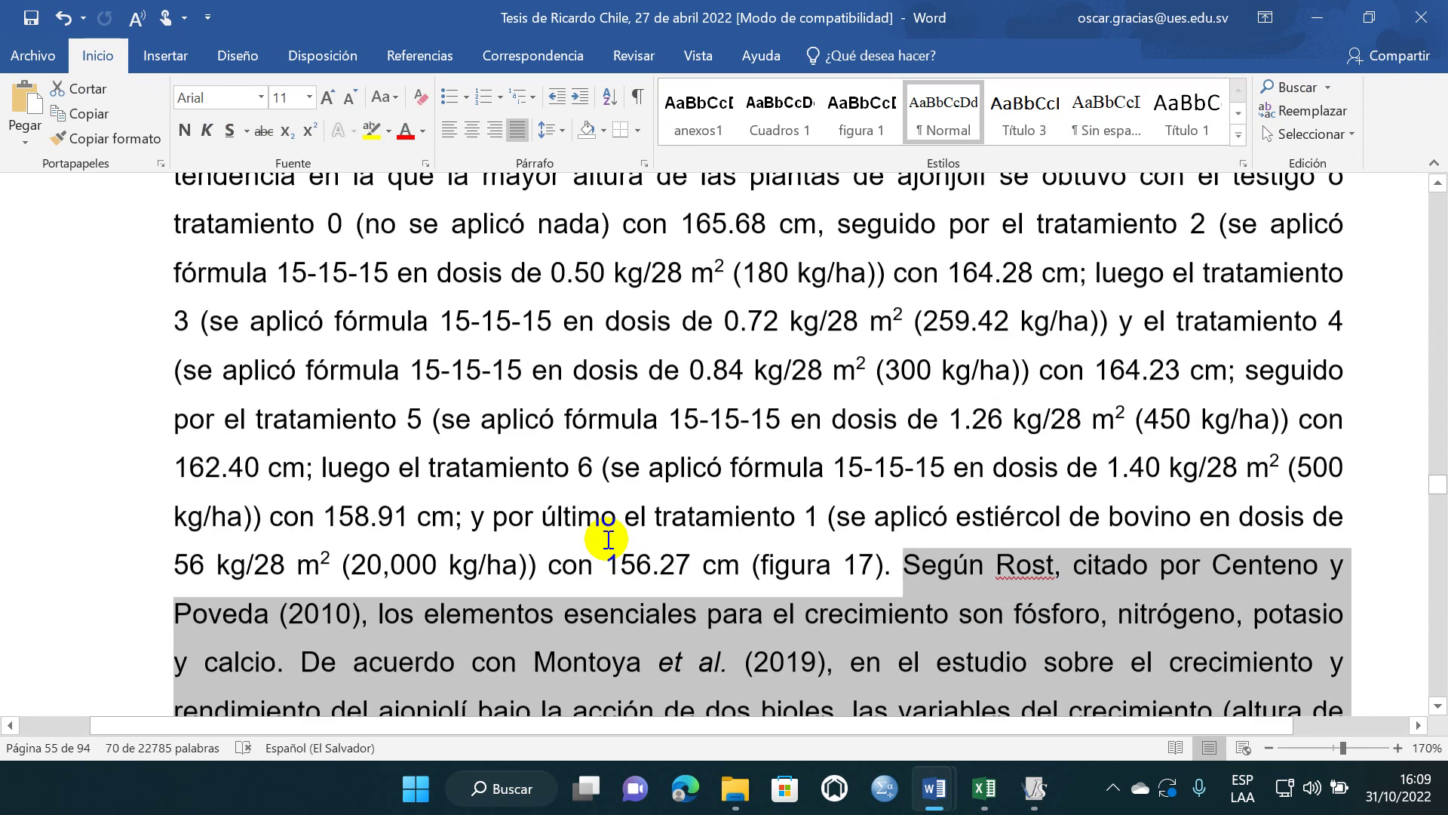
pyautogui.scroll(2, 647, 617)
pyautogui.scroll(8, 646, 617)
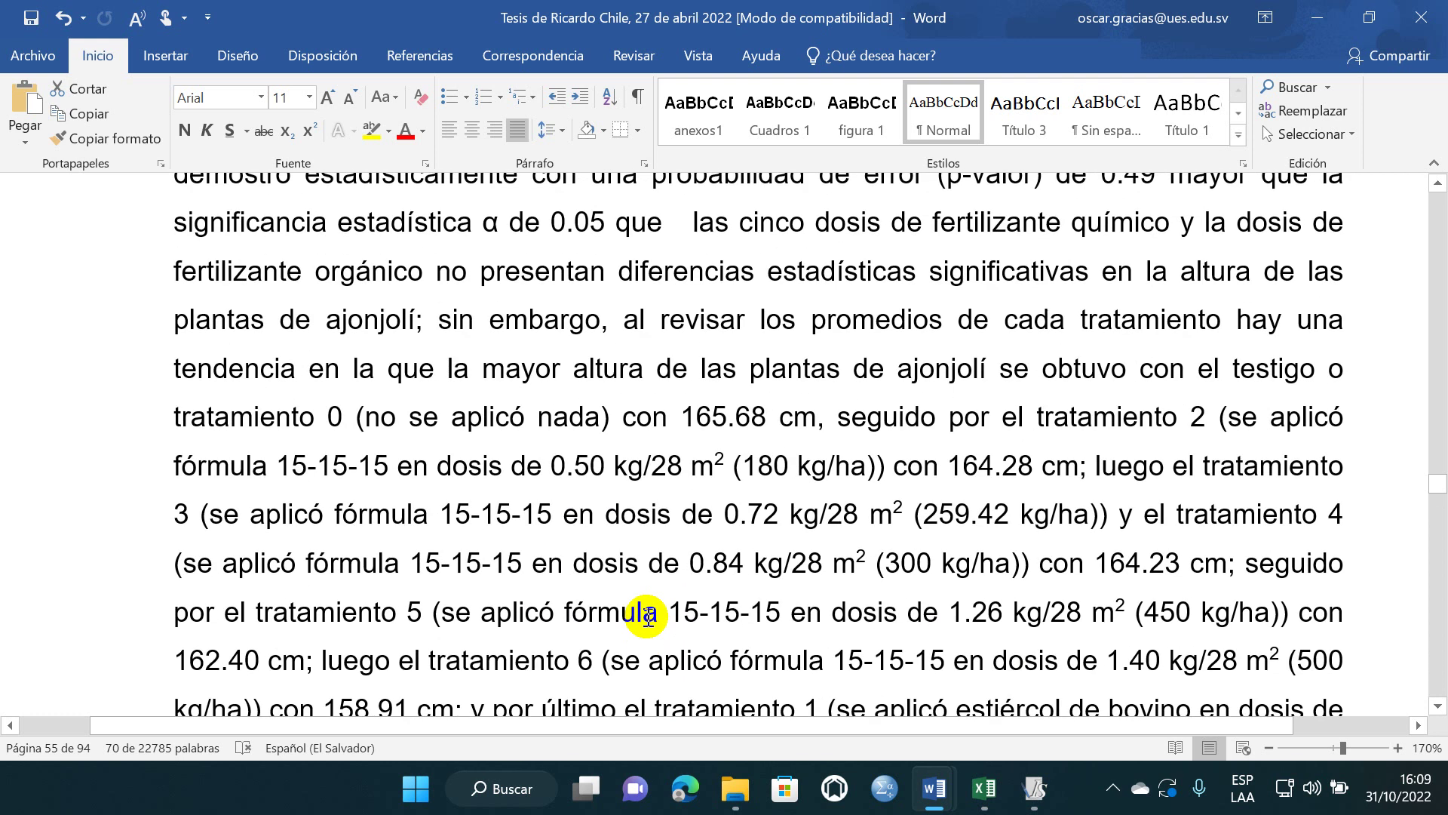
pyautogui.click(264, 439)
pyautogui.keyDown('shift'); pyautogui.click(509, 438); pyautogui.keyUp('shift')
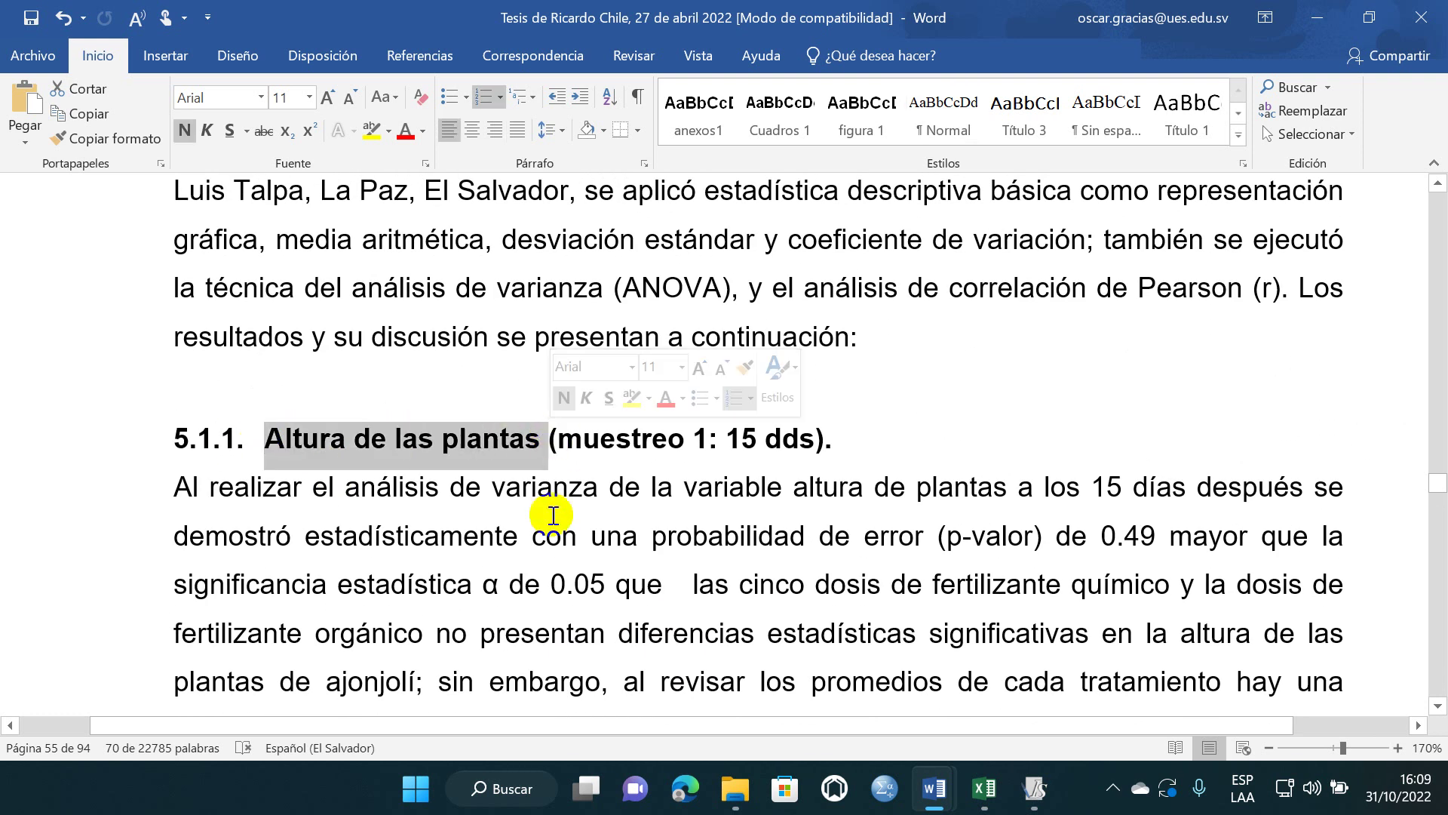
pyautogui.scroll(-5, 553, 507)
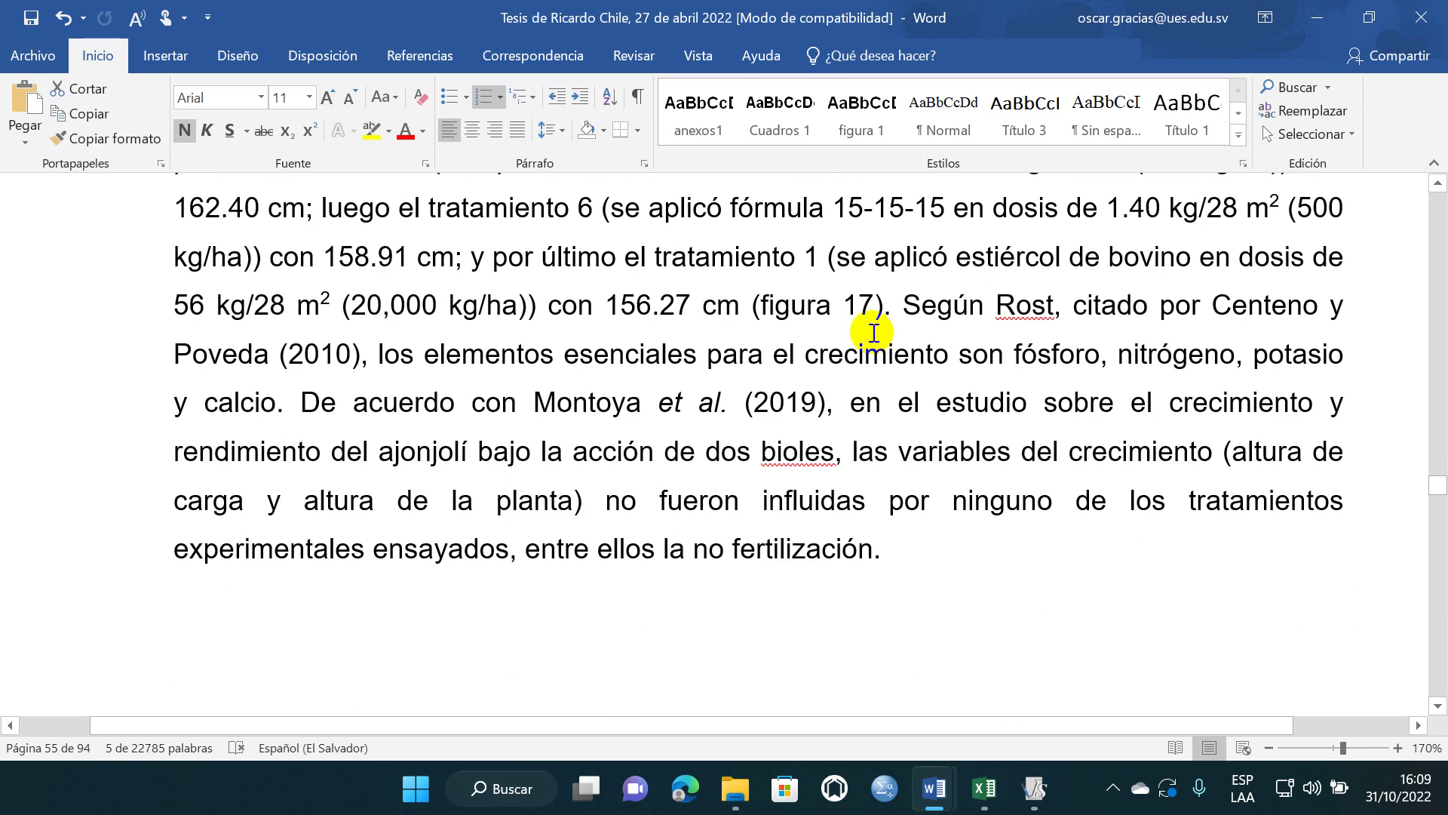
pyautogui.moveTo(901, 306); pyautogui.dragTo(914, 559)
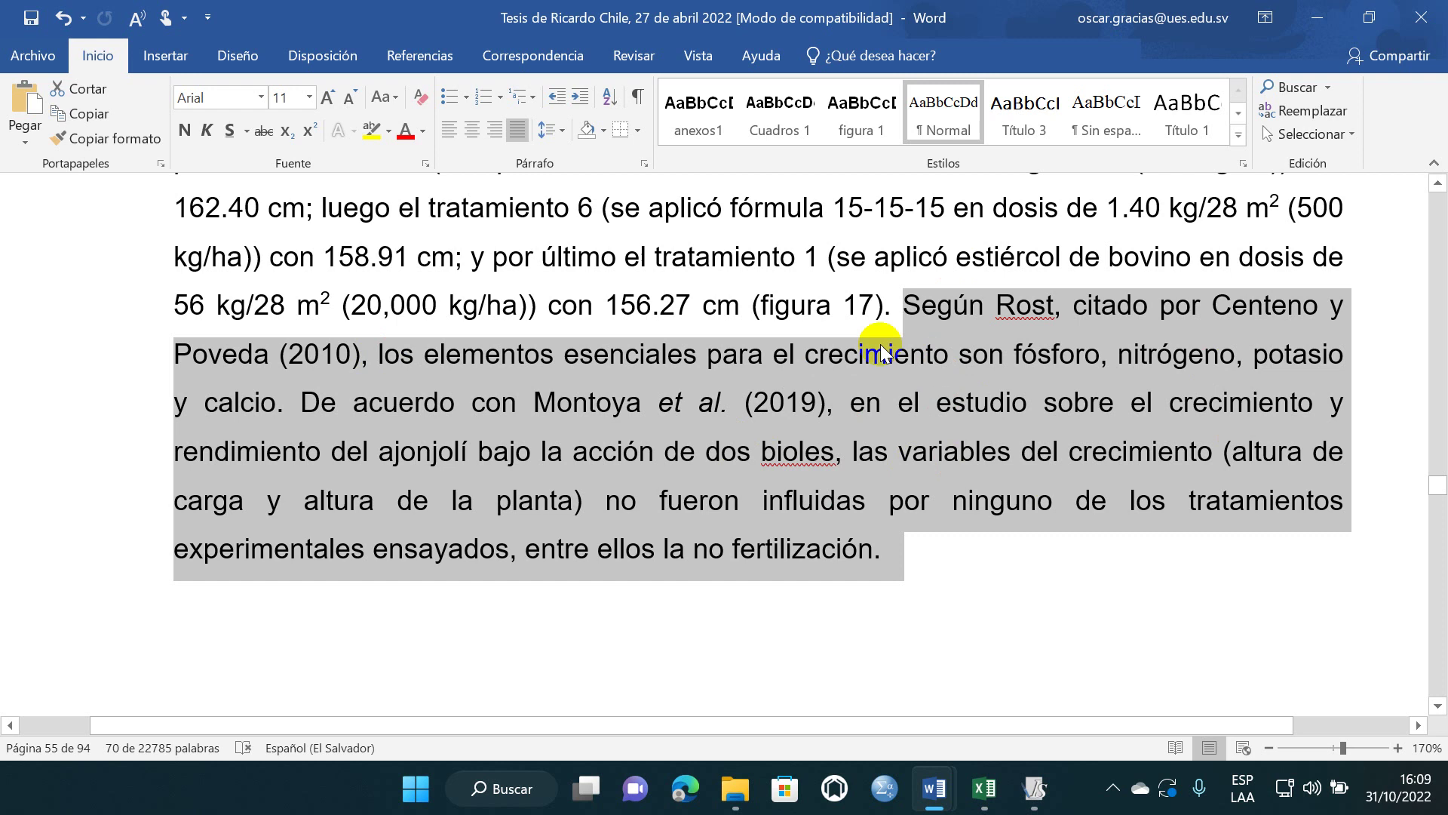
# - Examine the thesis's plant-height results, Figura 17 and section 5.1.2 Diámetro del tallo basal as a model for presenting each variable
pyautogui.scroll(6, 493, 516)
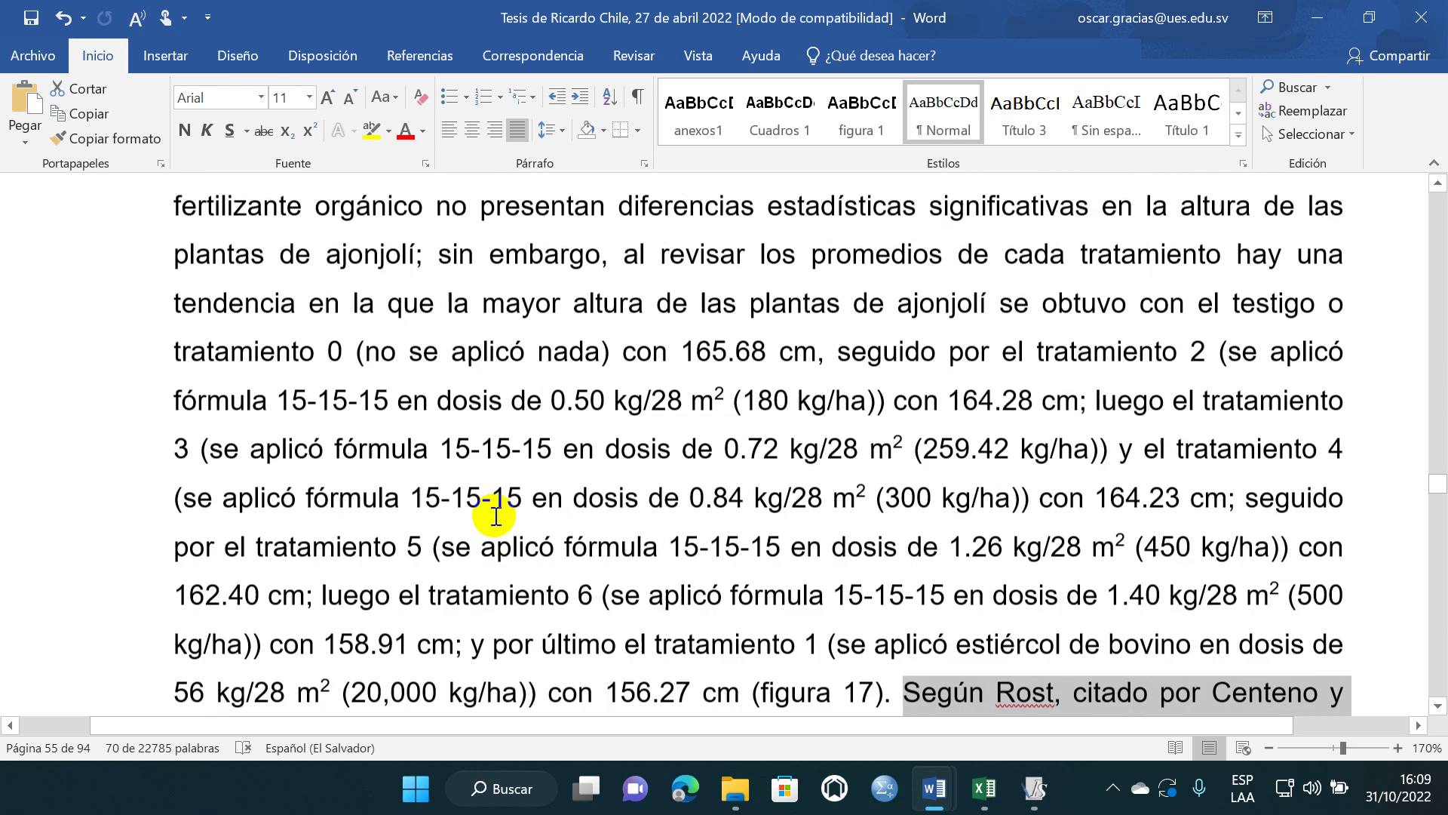
pyautogui.scroll(-8, 716, 392)
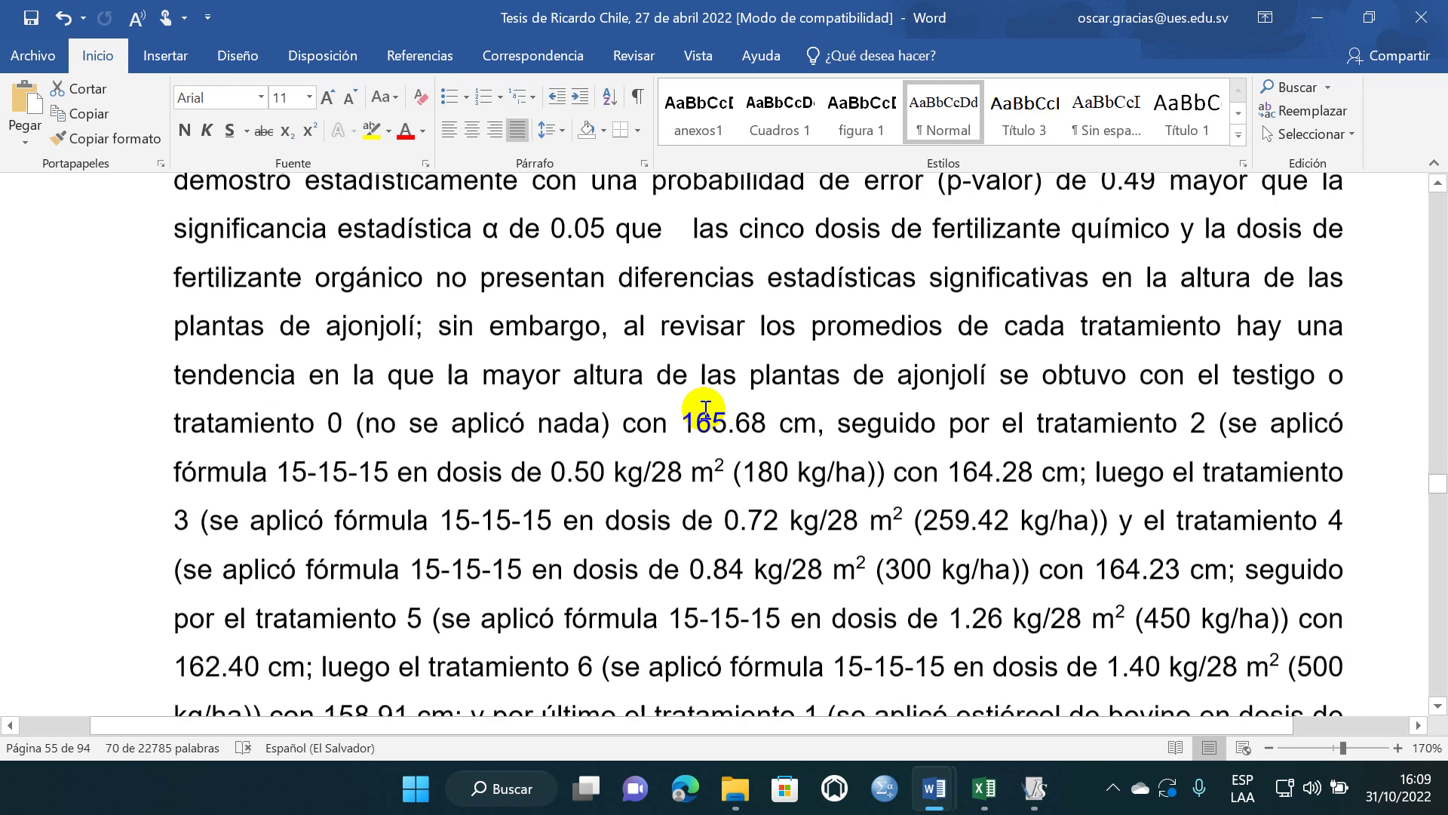
pyautogui.scroll(-12, 463, 515)
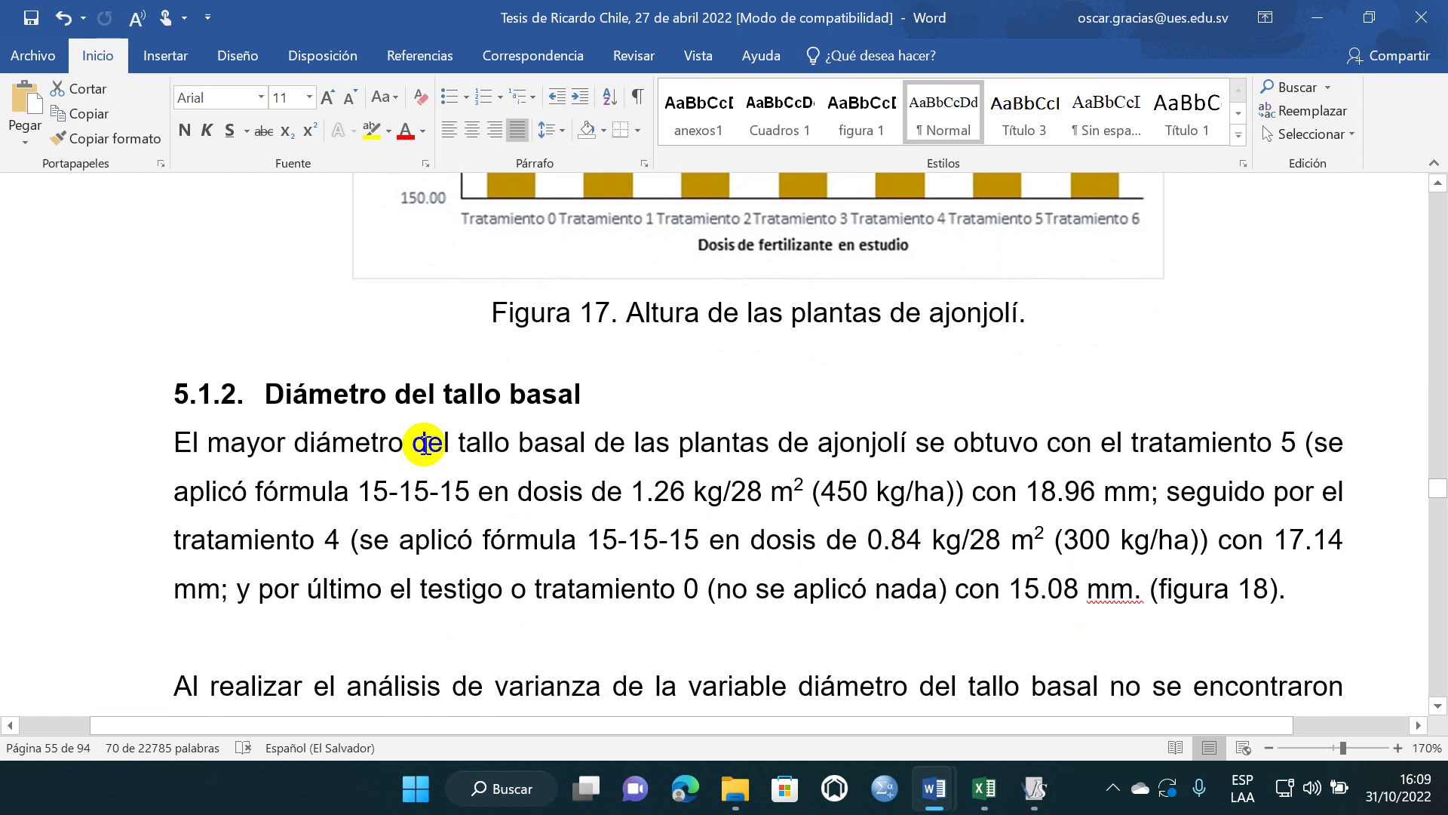
pyautogui.scroll(-3, 404, 404)
pyautogui.moveTo(989, 763)
pyautogui.click(689, 540)
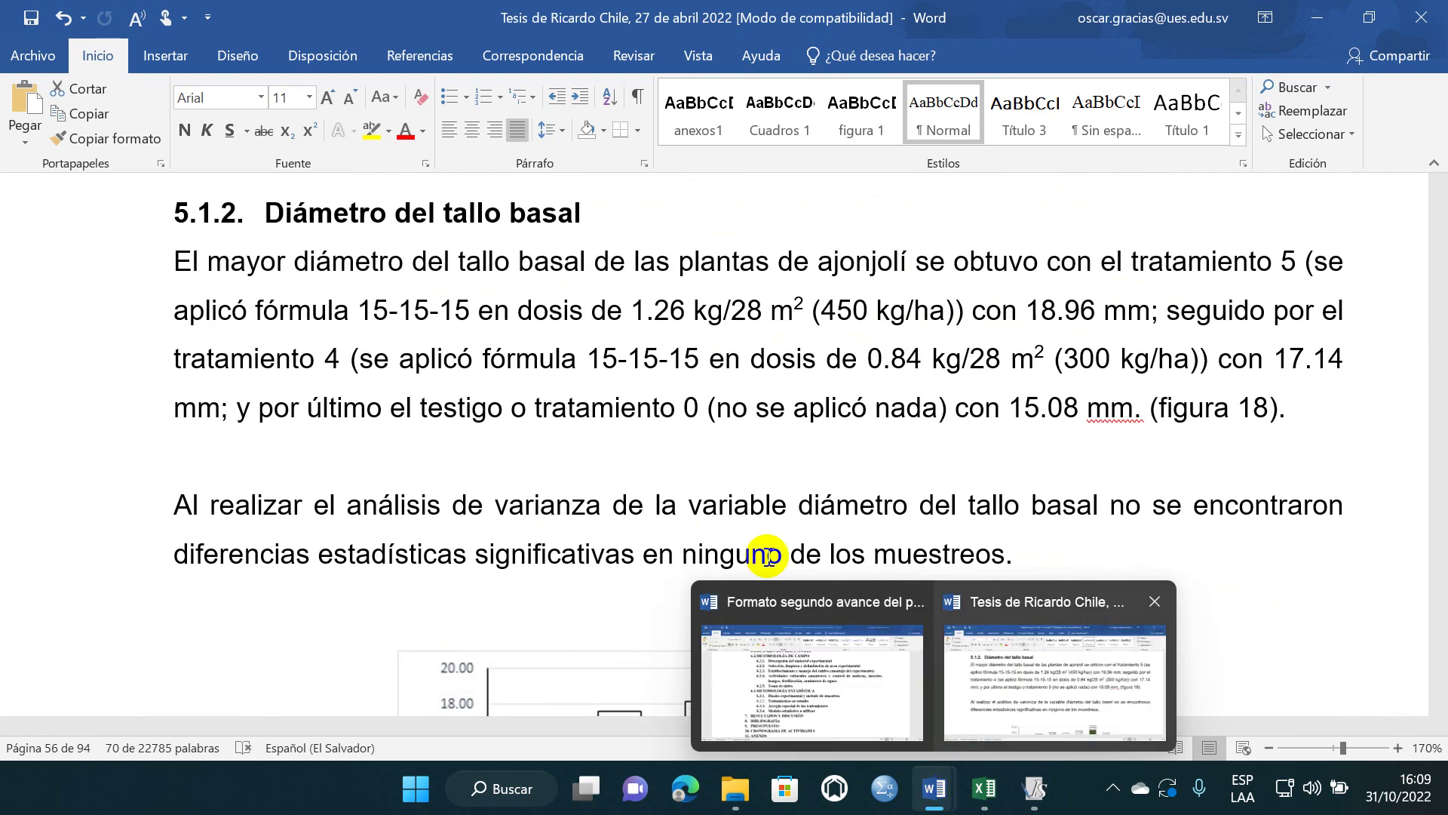
pyautogui.moveTo(742, 806)
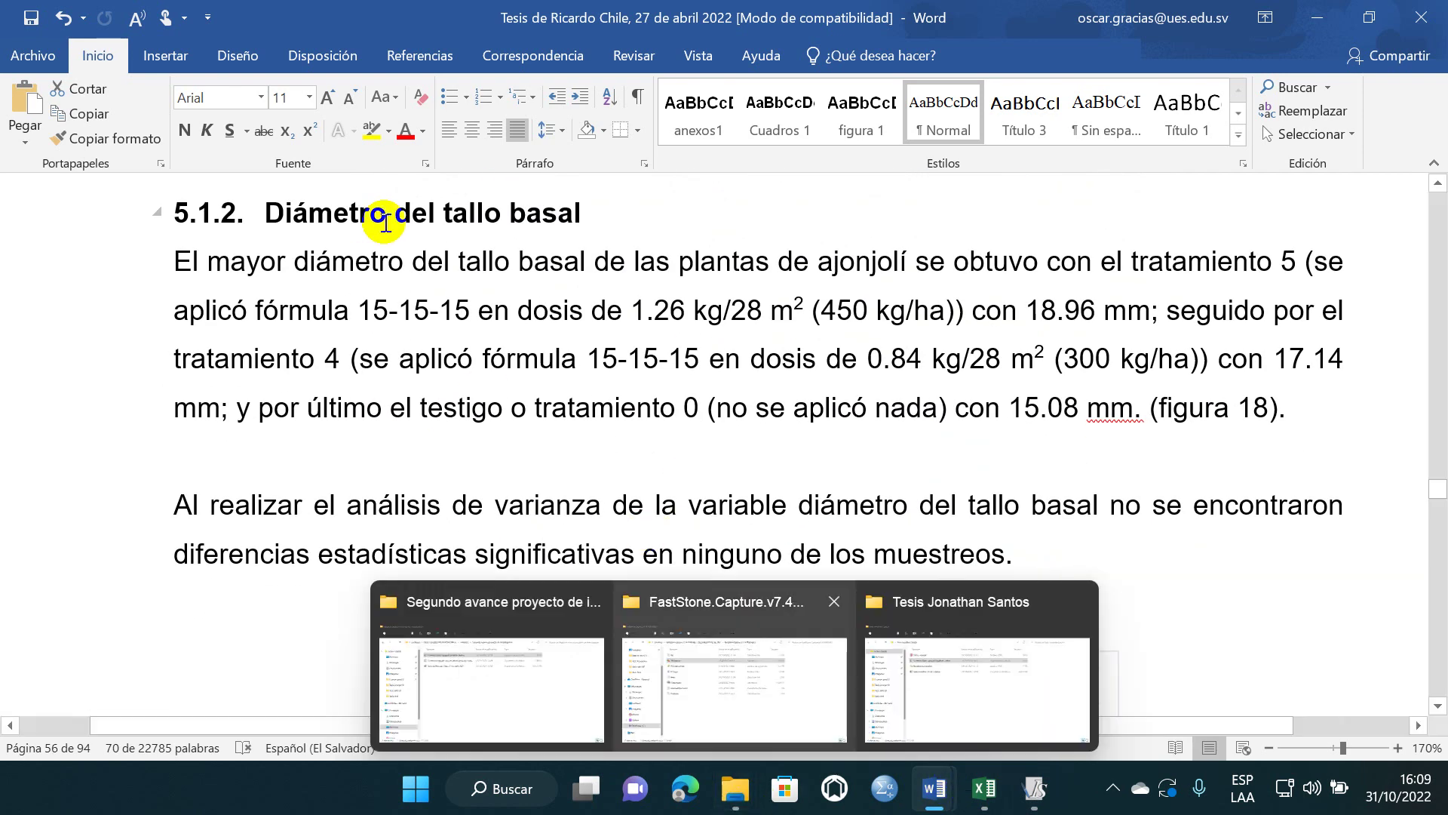
pyautogui.scroll(-10, 366, 368)
pyautogui.scroll(-10, 366, 369)
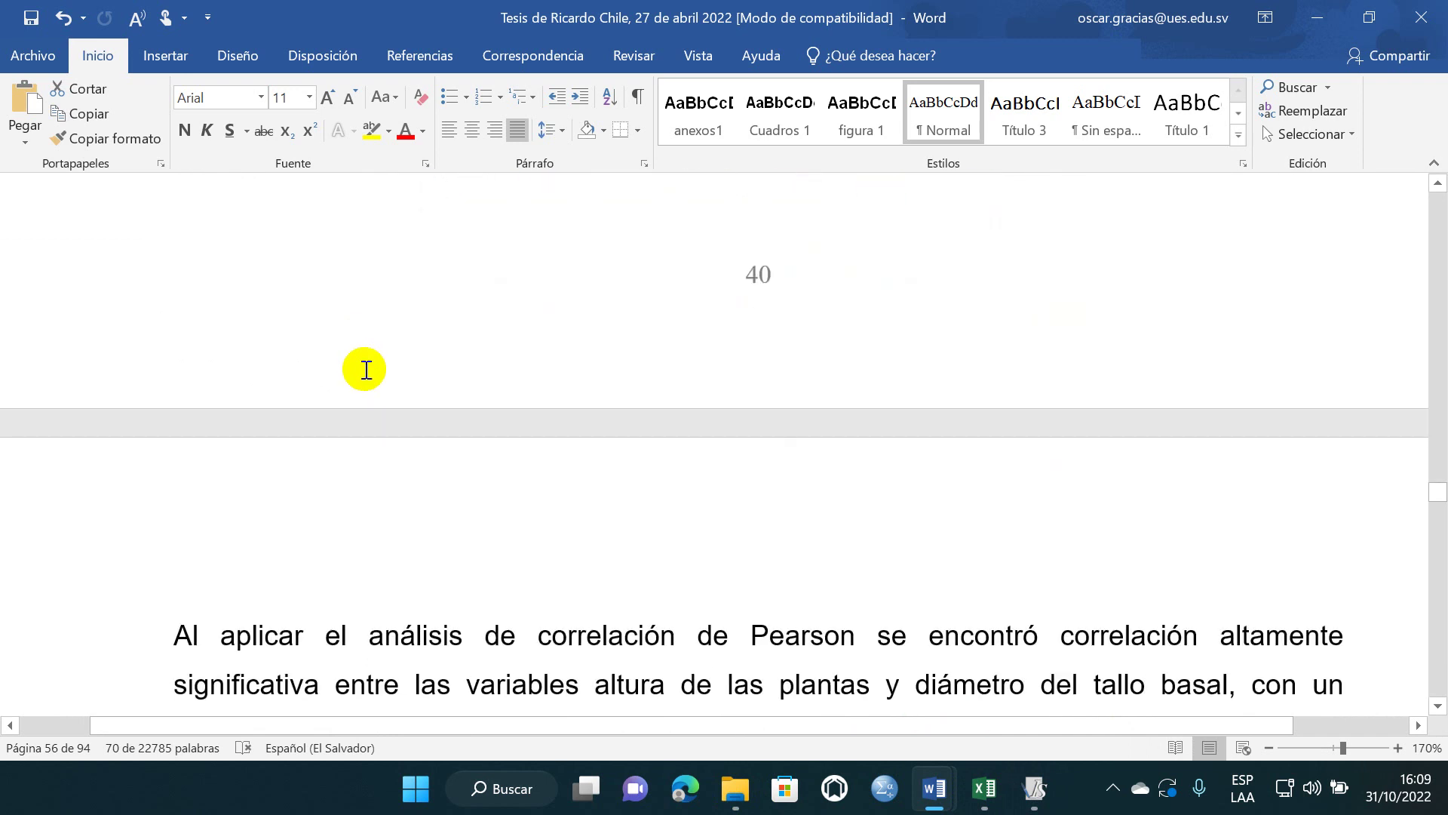
pyautogui.scroll(18, 366, 369)
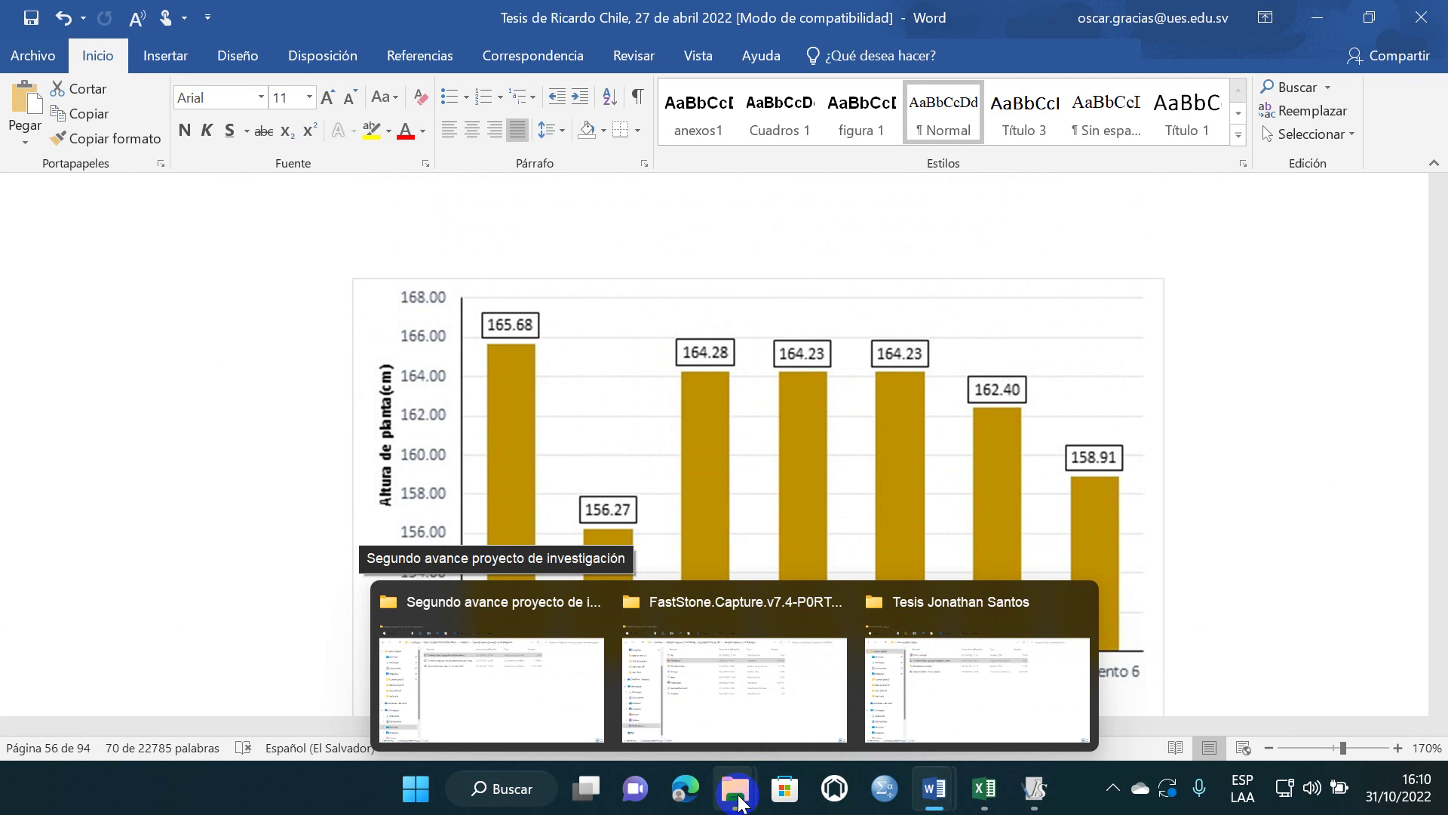
# - Switch to File Explorer and open Escritorio > DEX-113 2022-ING.AGRONÓMICA > Unidad 2 > Semana 8 04 al 08 de octubre
pyautogui.click(558, 745)
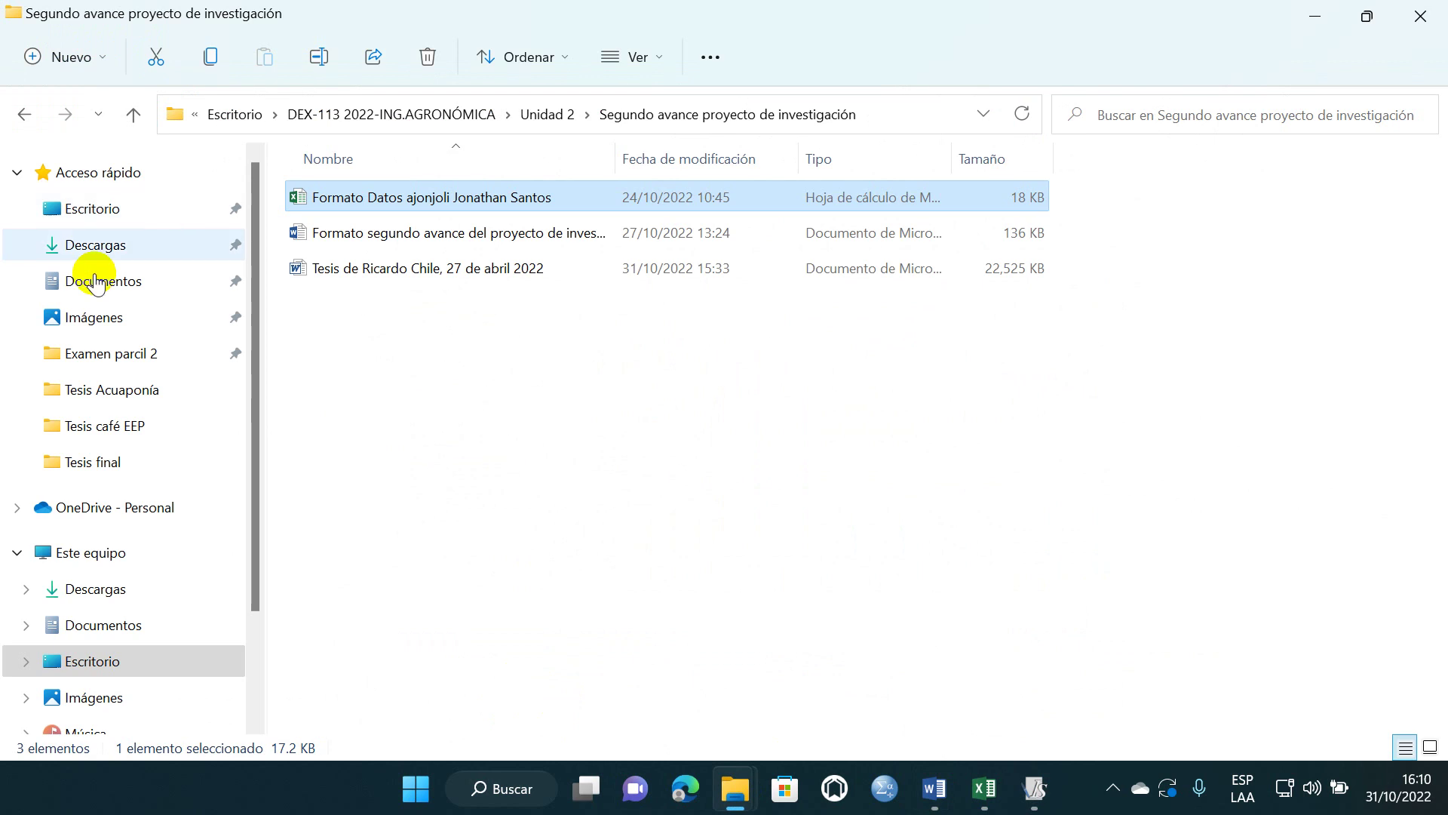
pyautogui.click(92, 208)
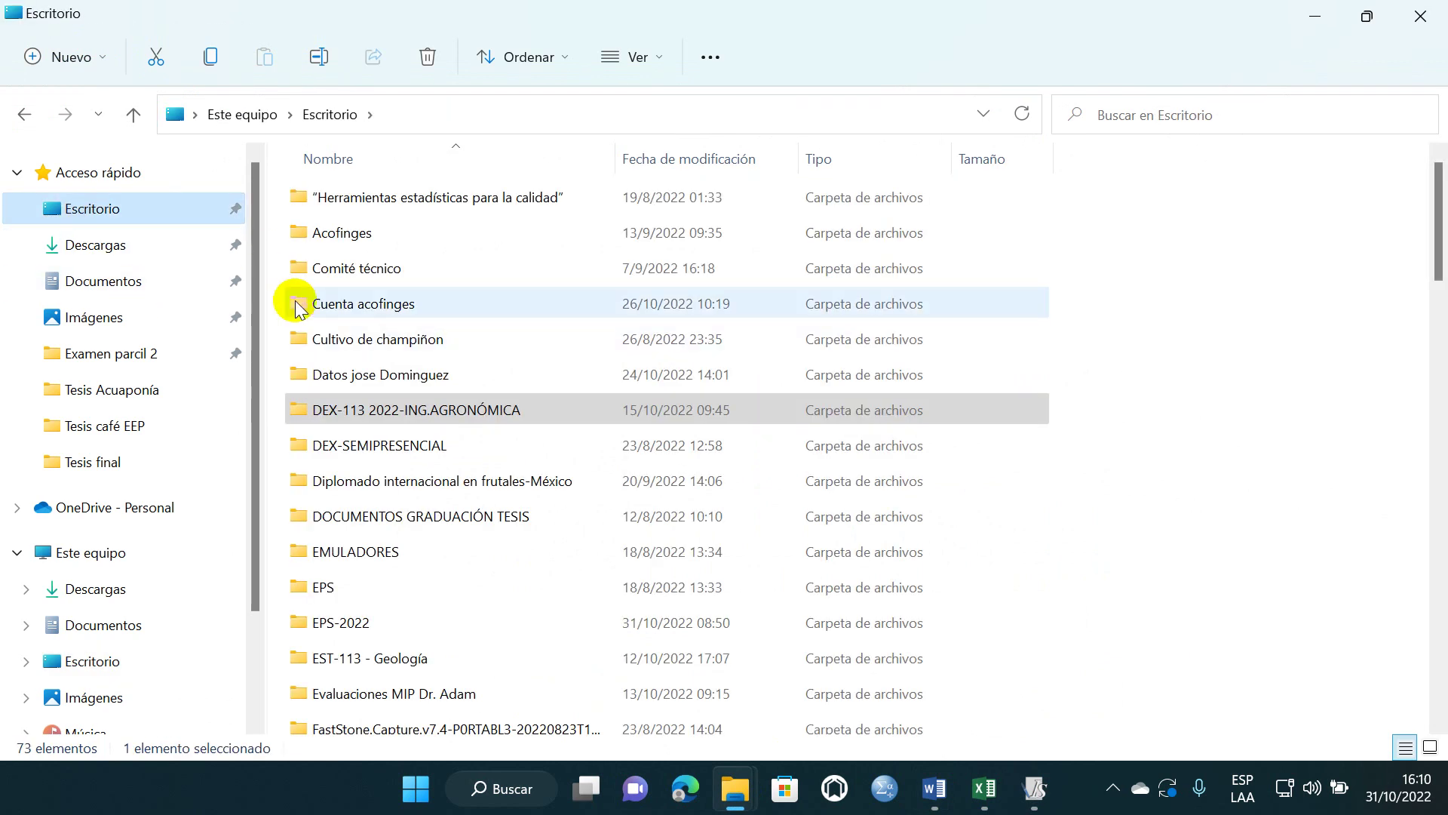
pyautogui.click(444, 410)
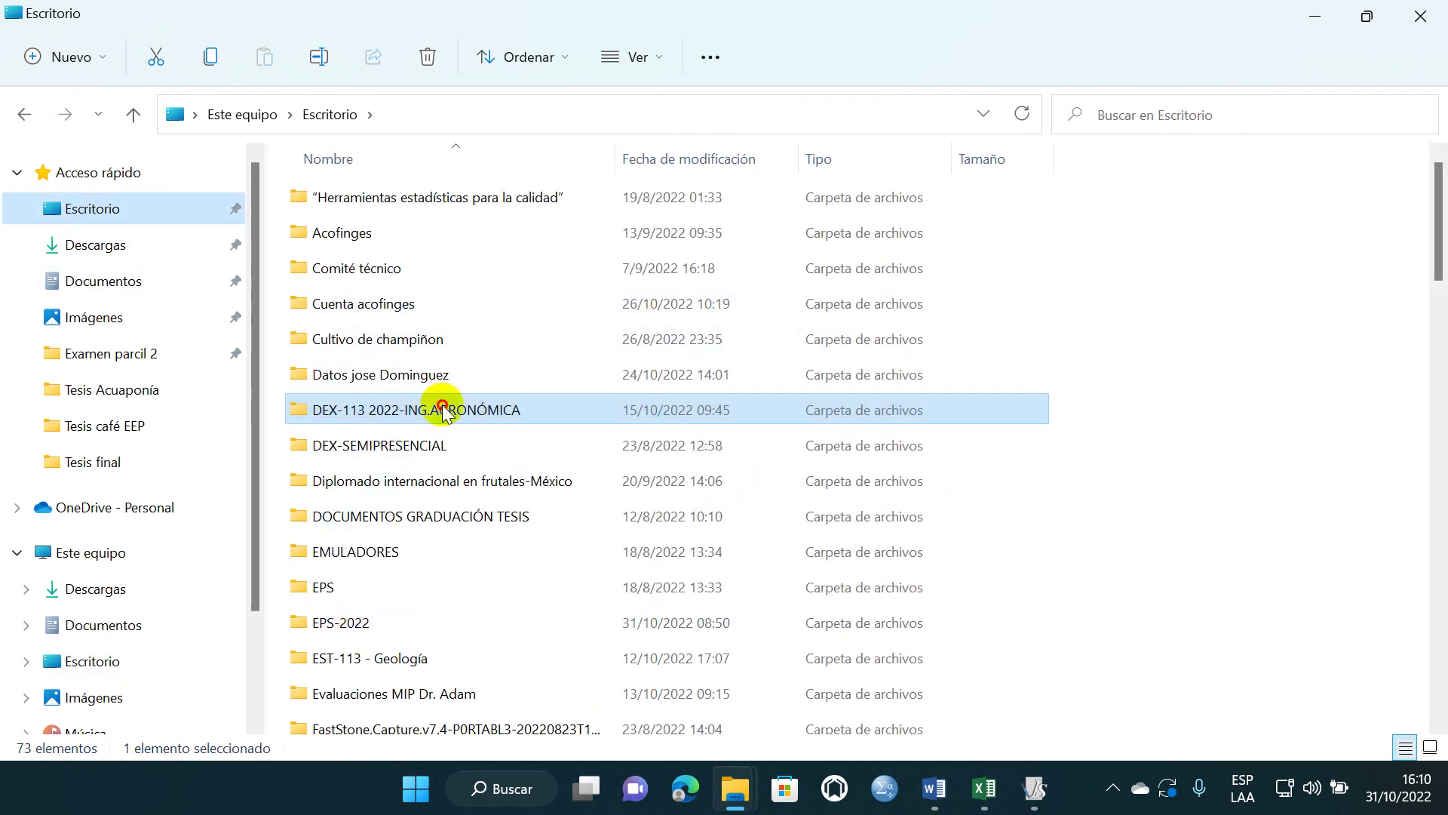
pyautogui.press('Return')
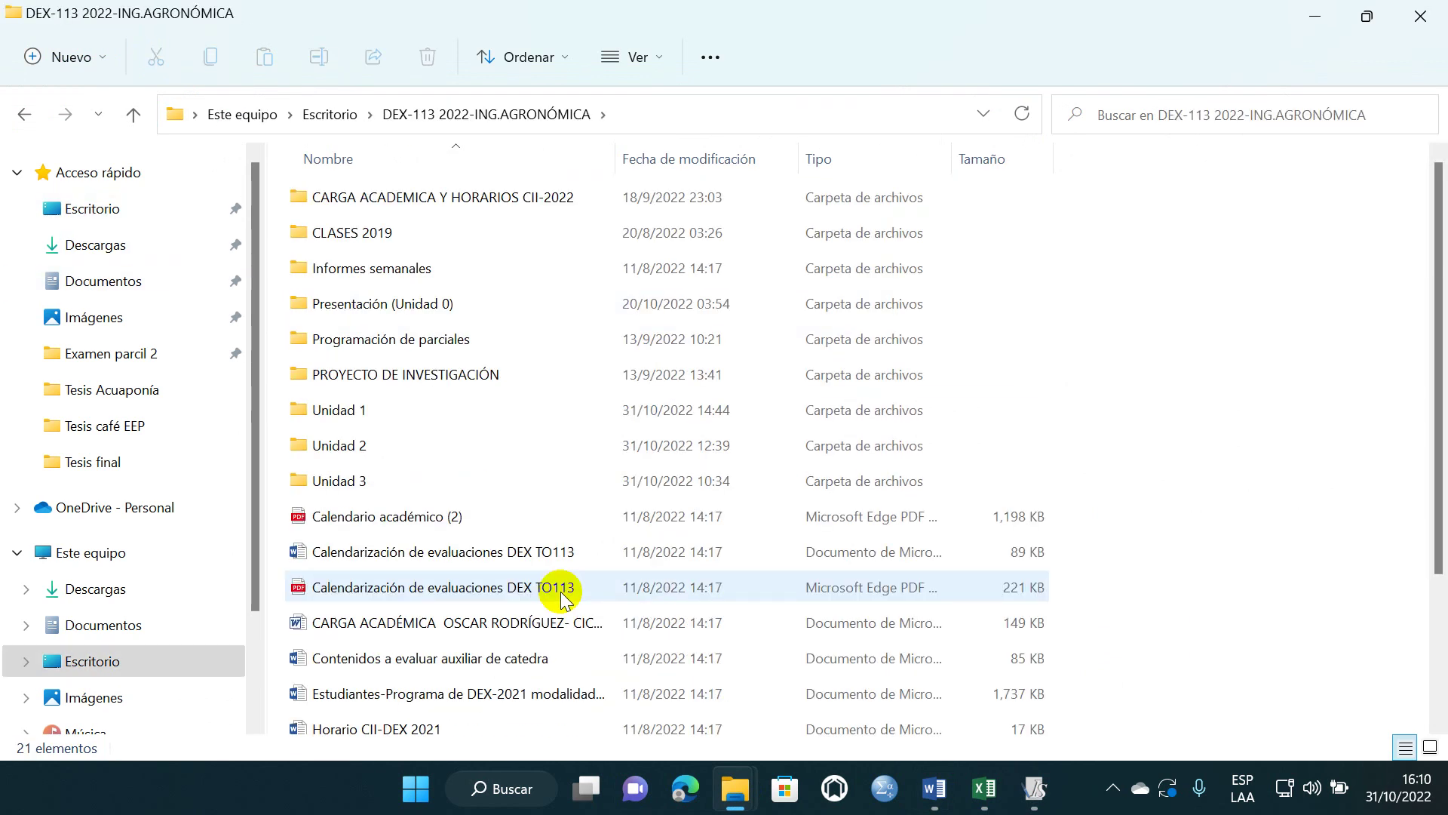
pyautogui.doubleClick(349, 444)
pyautogui.doubleClick(391, 485)
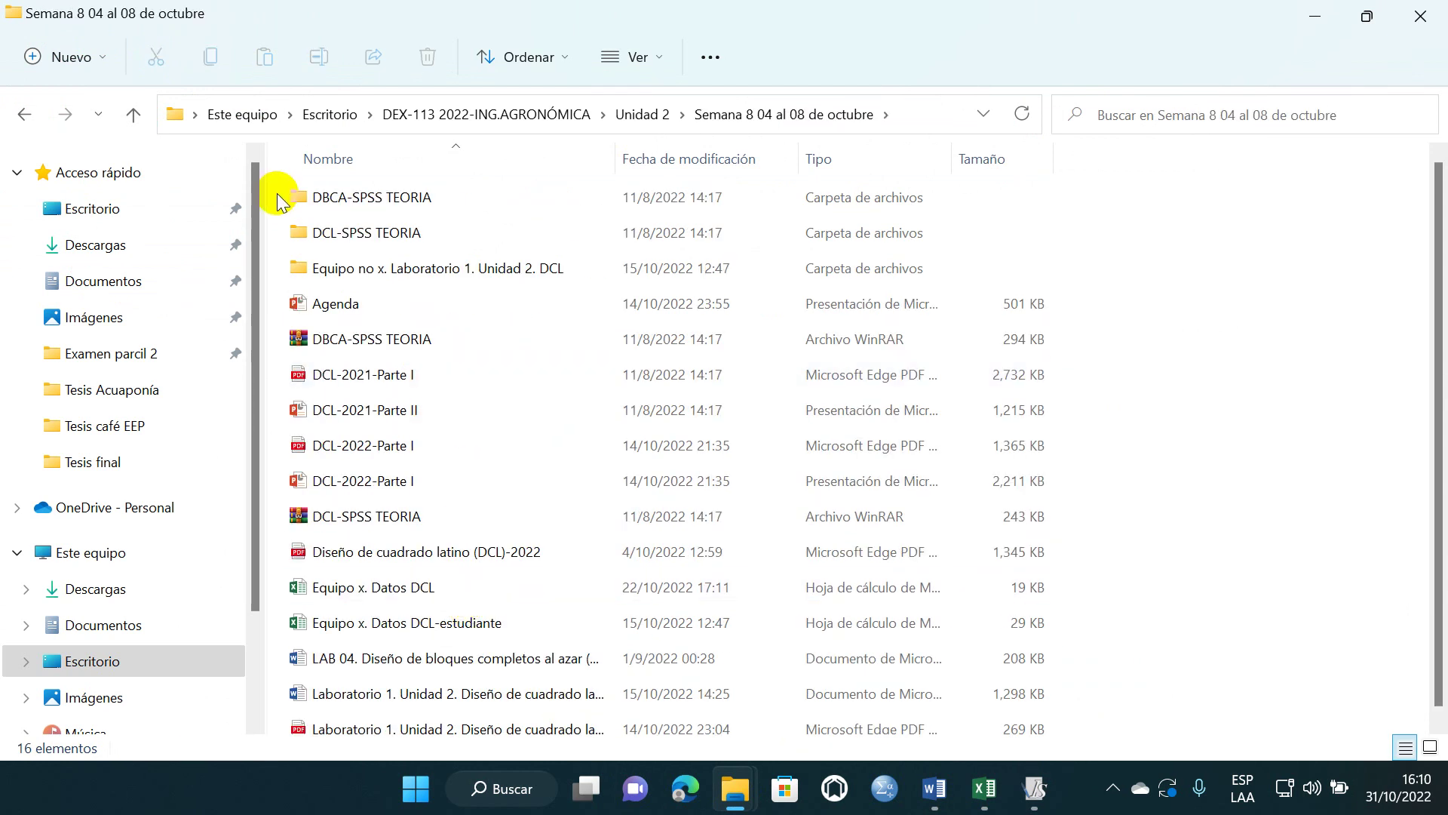
# - Check the contents of the Semana 9 11 al 15 de octubre folder and return to Semana 8 04 al 08 de octubre
pyautogui.click(26, 117)
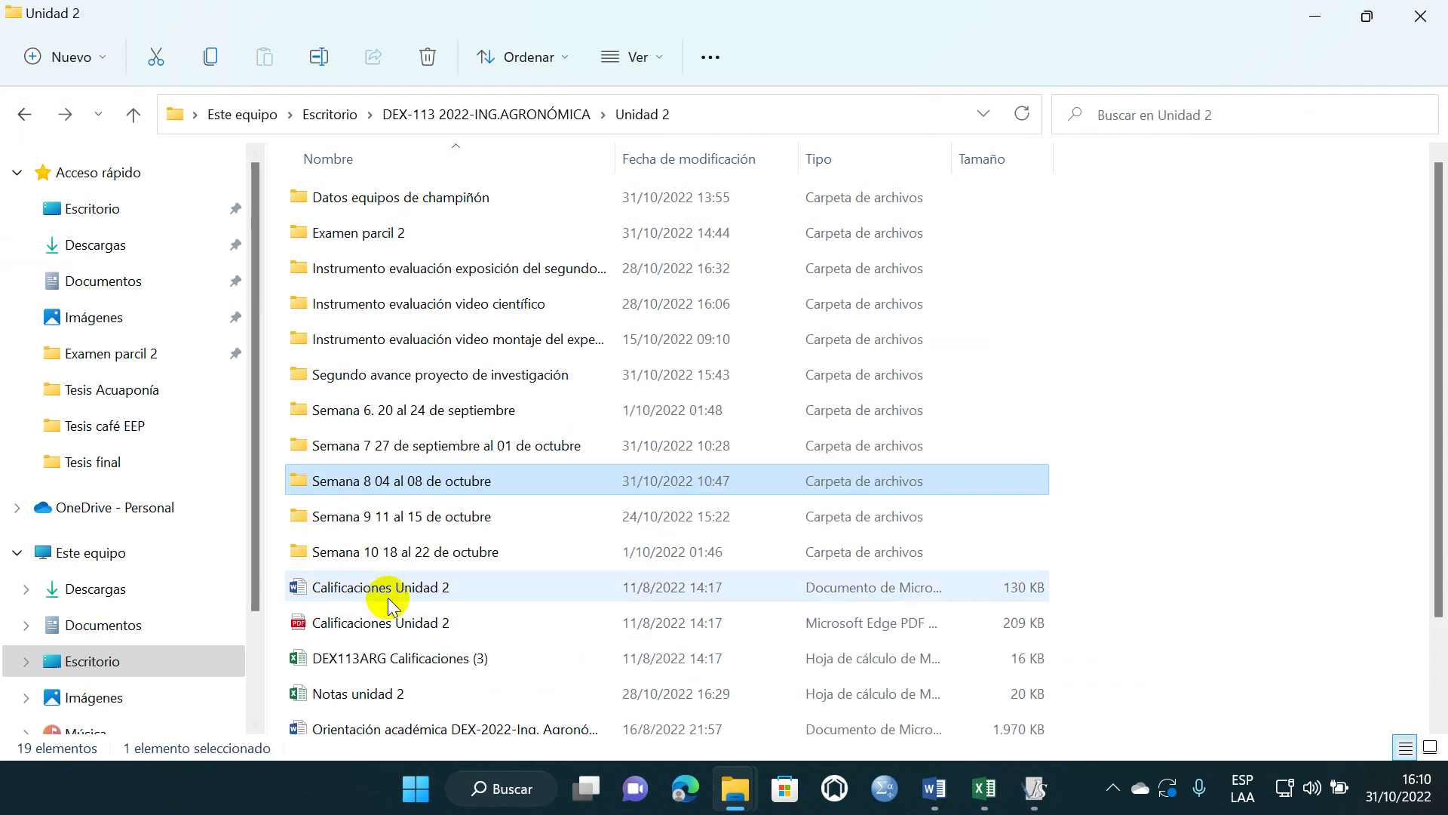
pyautogui.doubleClick(392, 519)
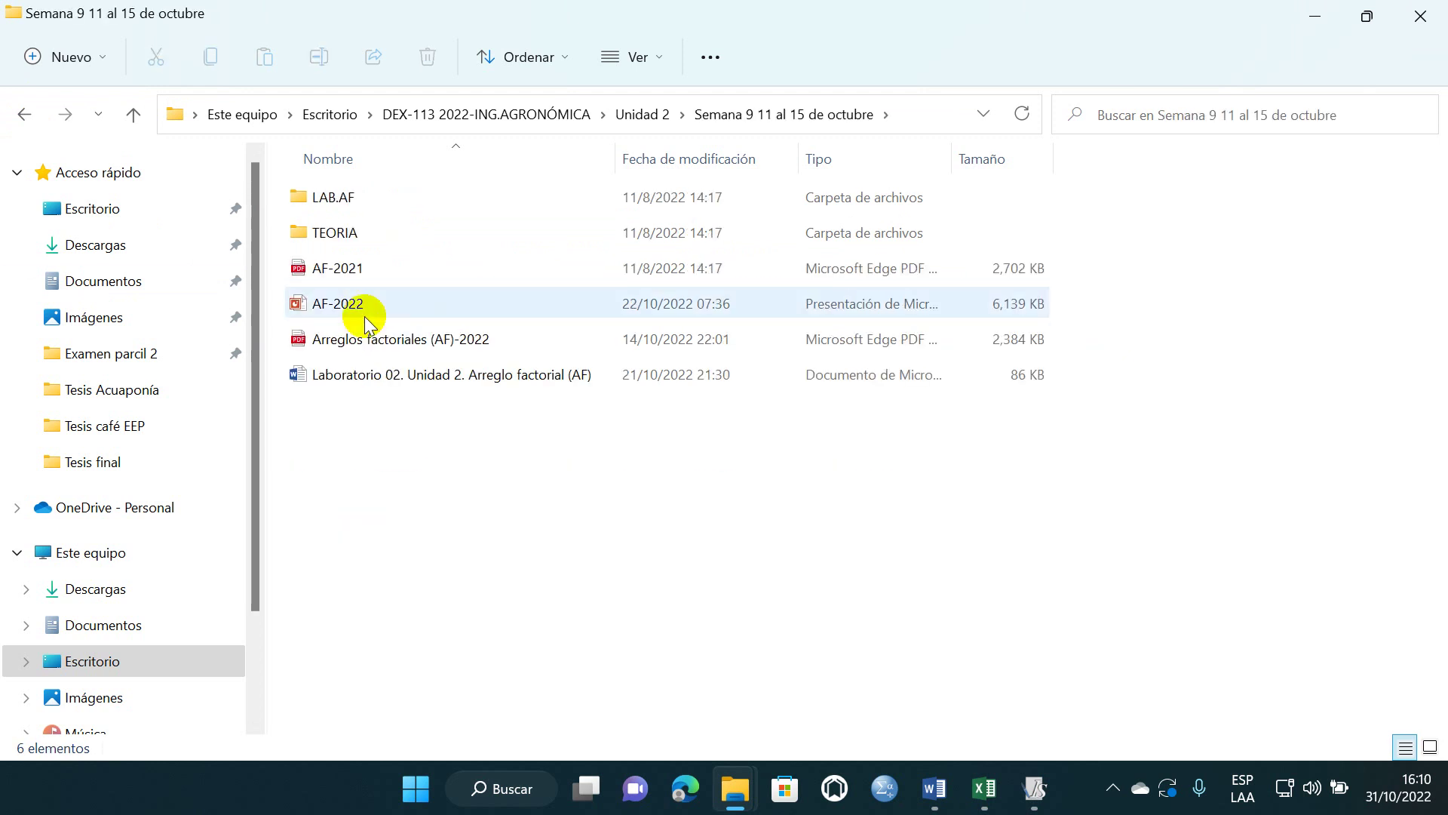
pyautogui.click(26, 118)
pyautogui.doubleClick(379, 480)
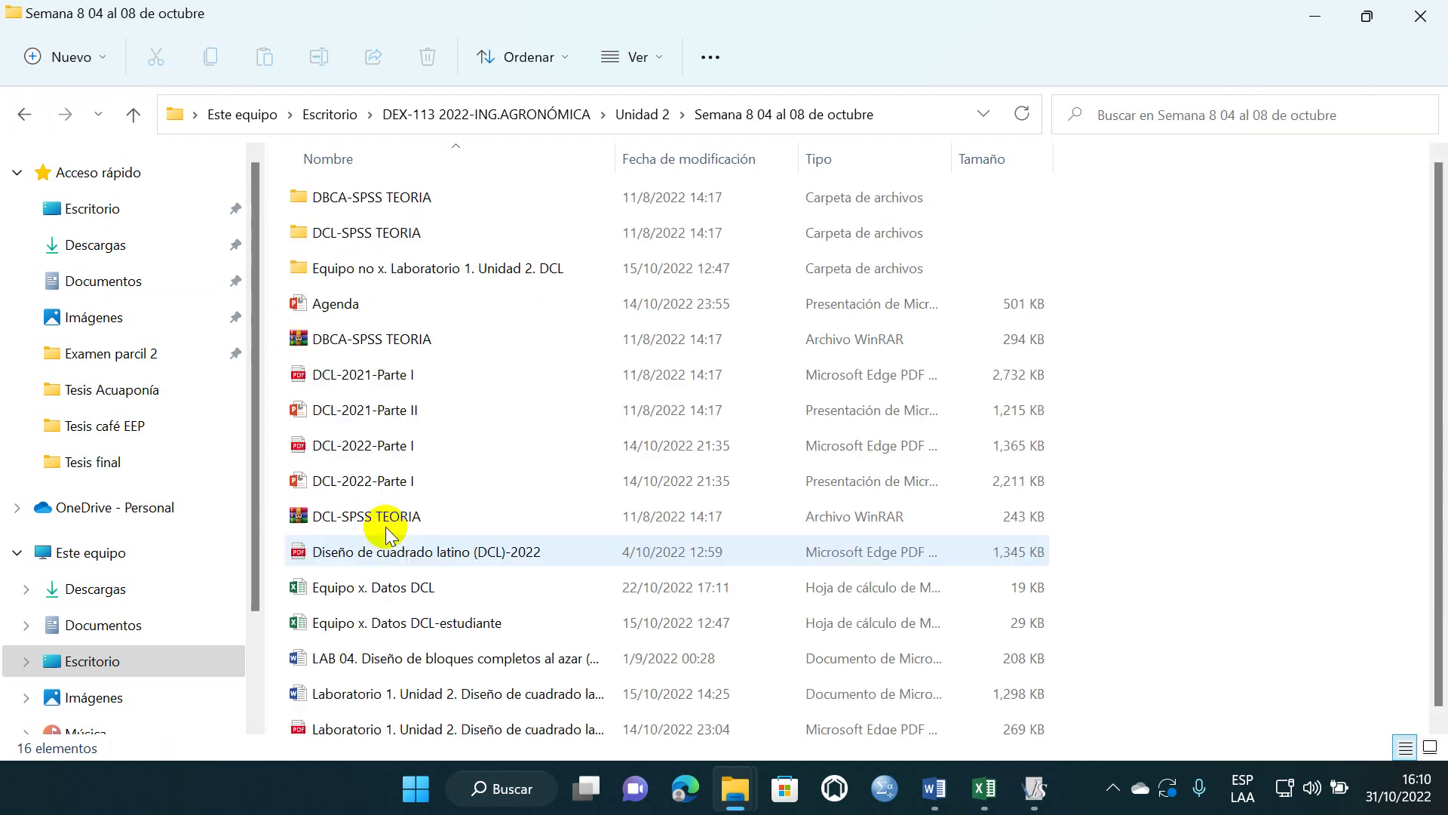
# - Check the DCL-SPSS TEORIA folder, go back, and open the Equipo no x. Laboratorio 1. Unidad 2. DCL folder
pyautogui.doubleClick(340, 234)
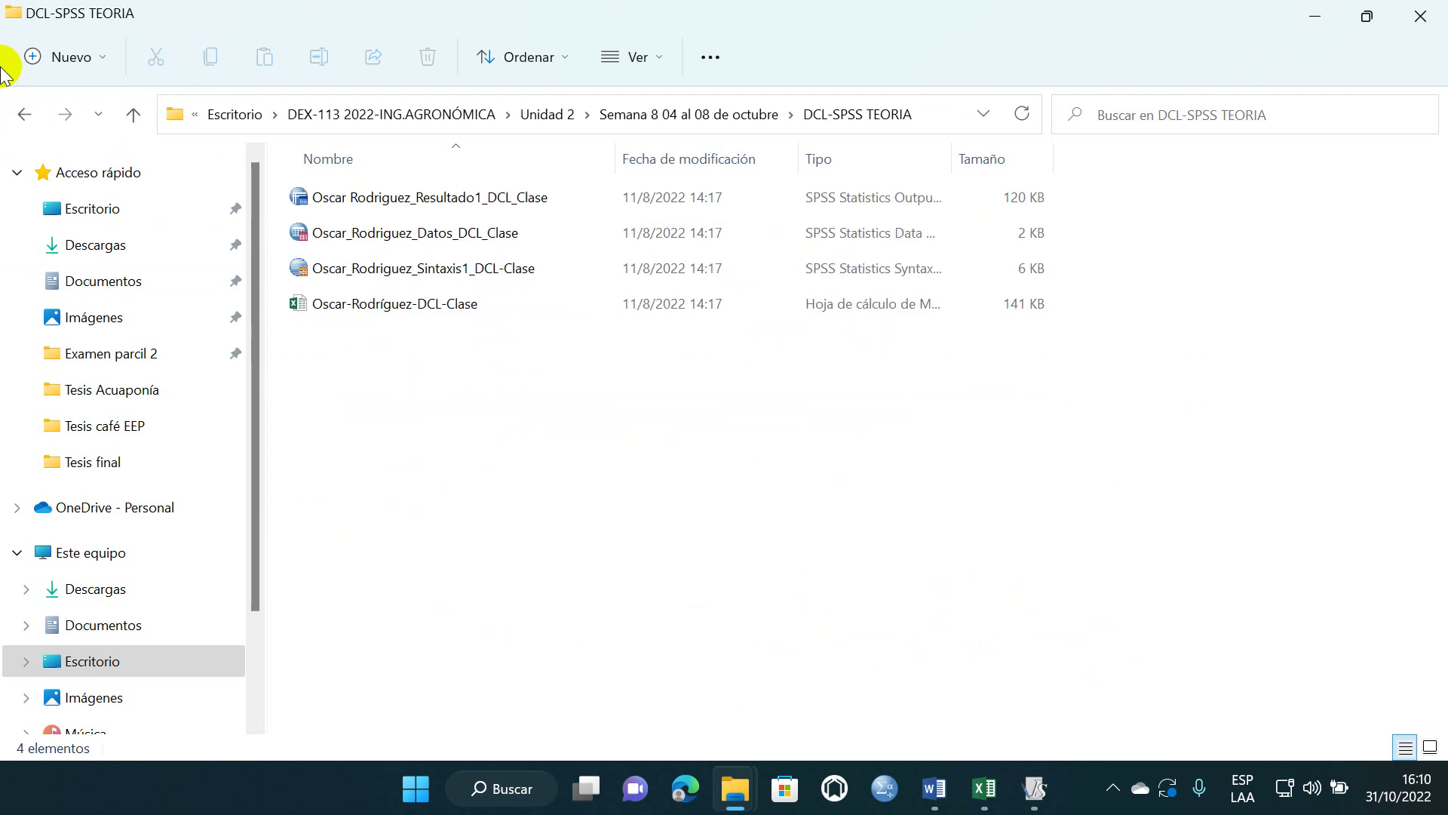
pyautogui.click(23, 118)
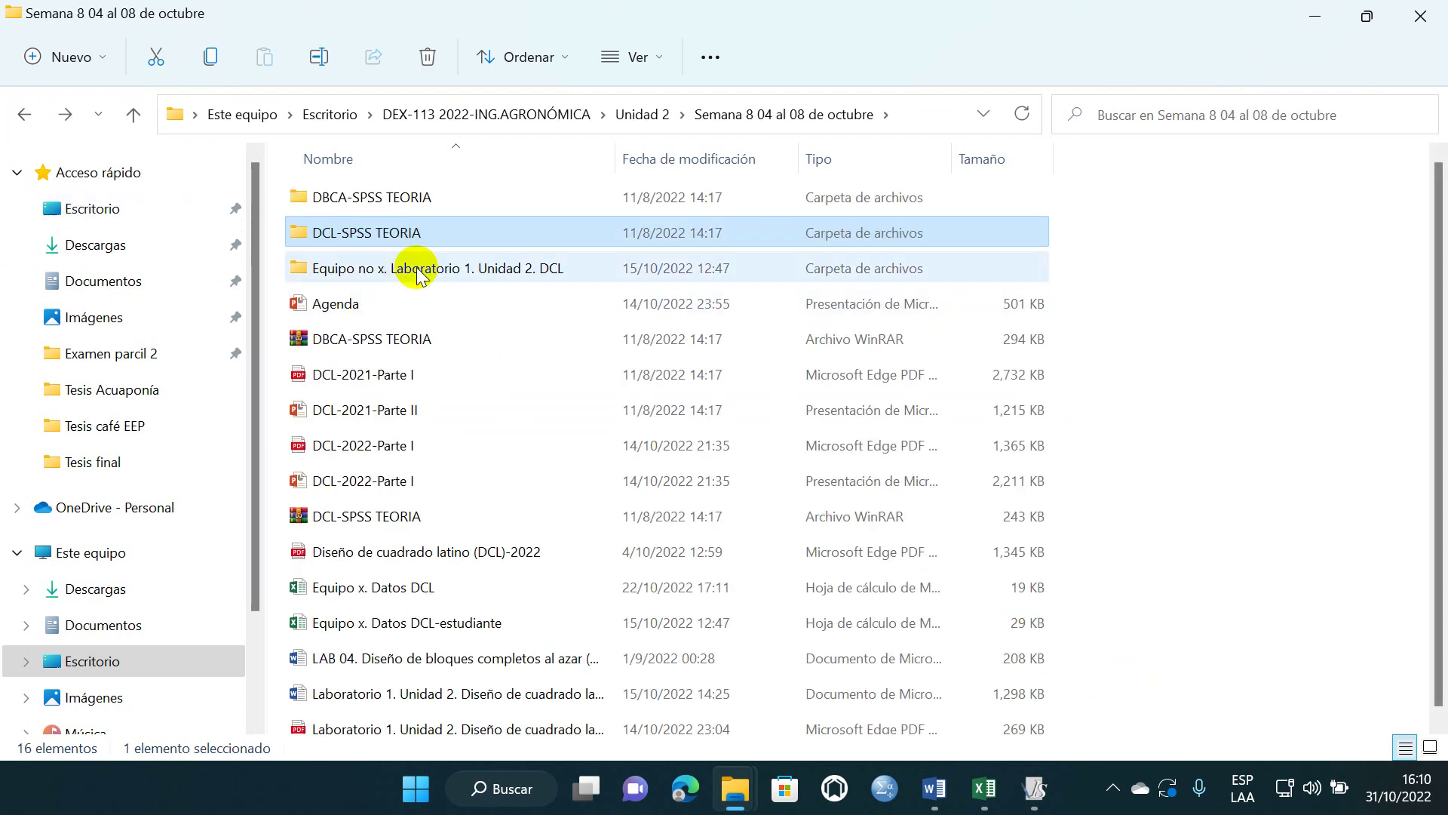
pyautogui.doubleClick(417, 270)
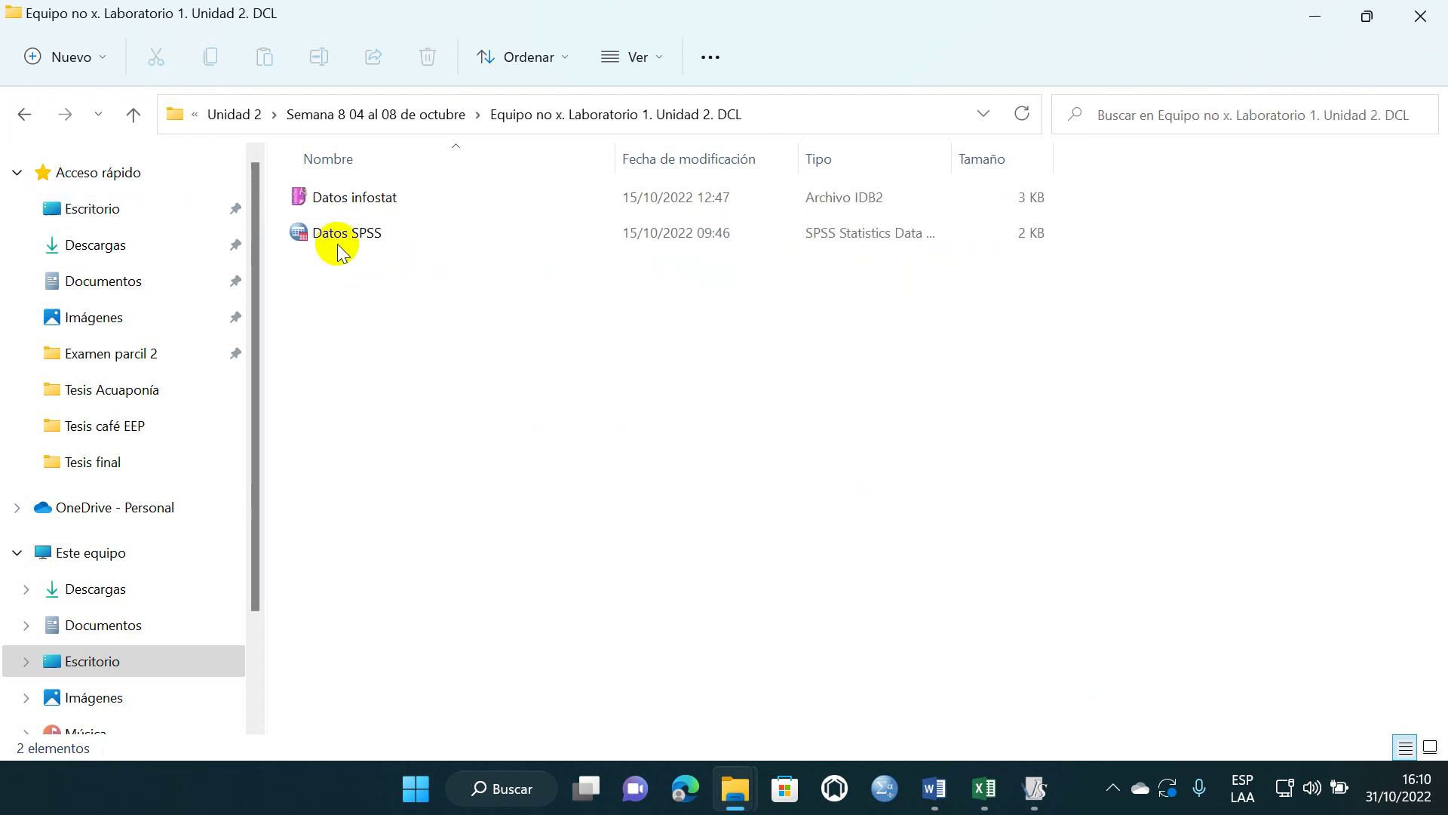
# - Return to Semana 8, open the Word document Laboratorio 1. Unidad 2. Diseño de cuadrado latino (DCL), and go to its Resultados y discusión section
pyautogui.click(23, 117)
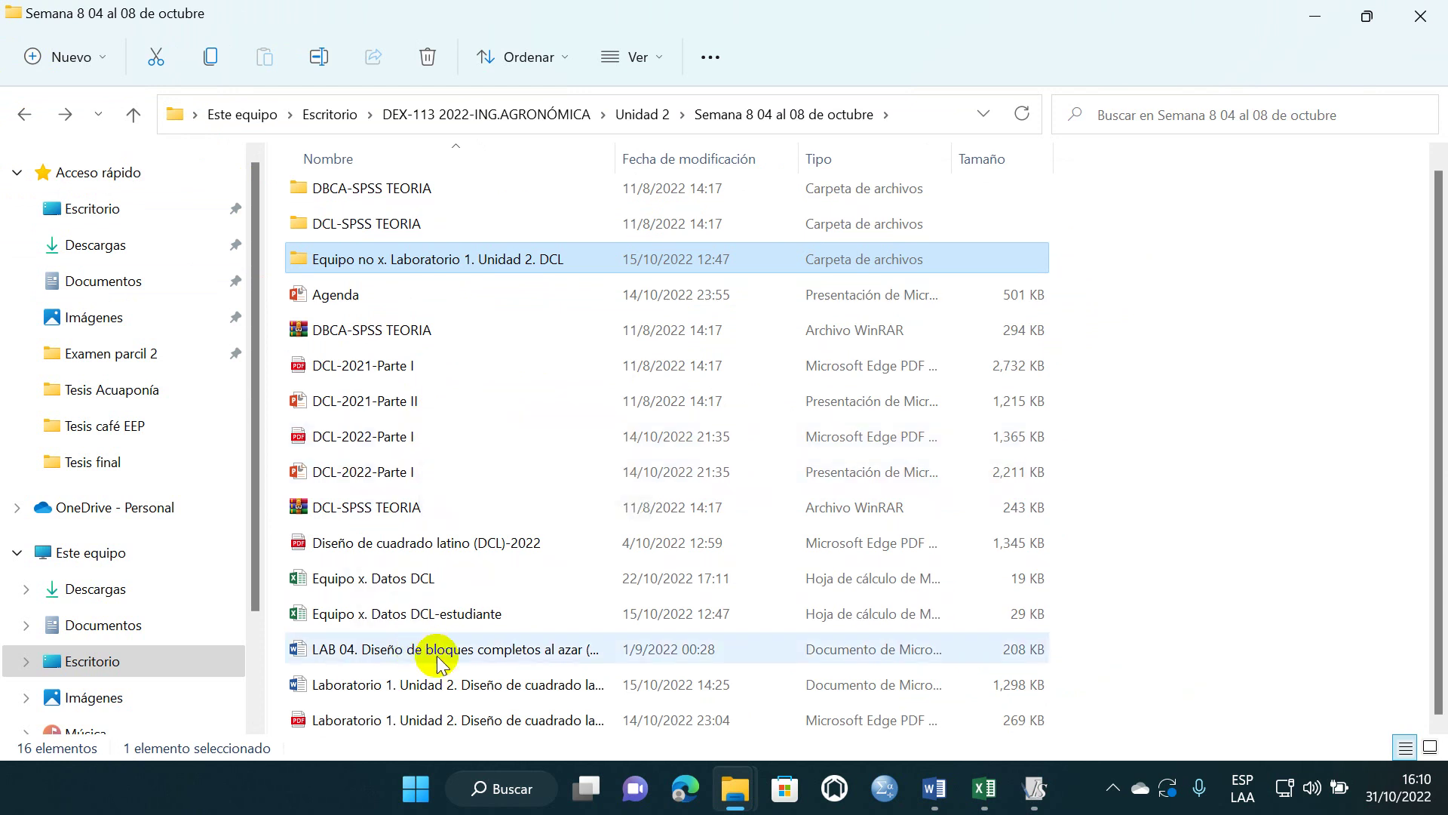
pyautogui.doubleClick(502, 688)
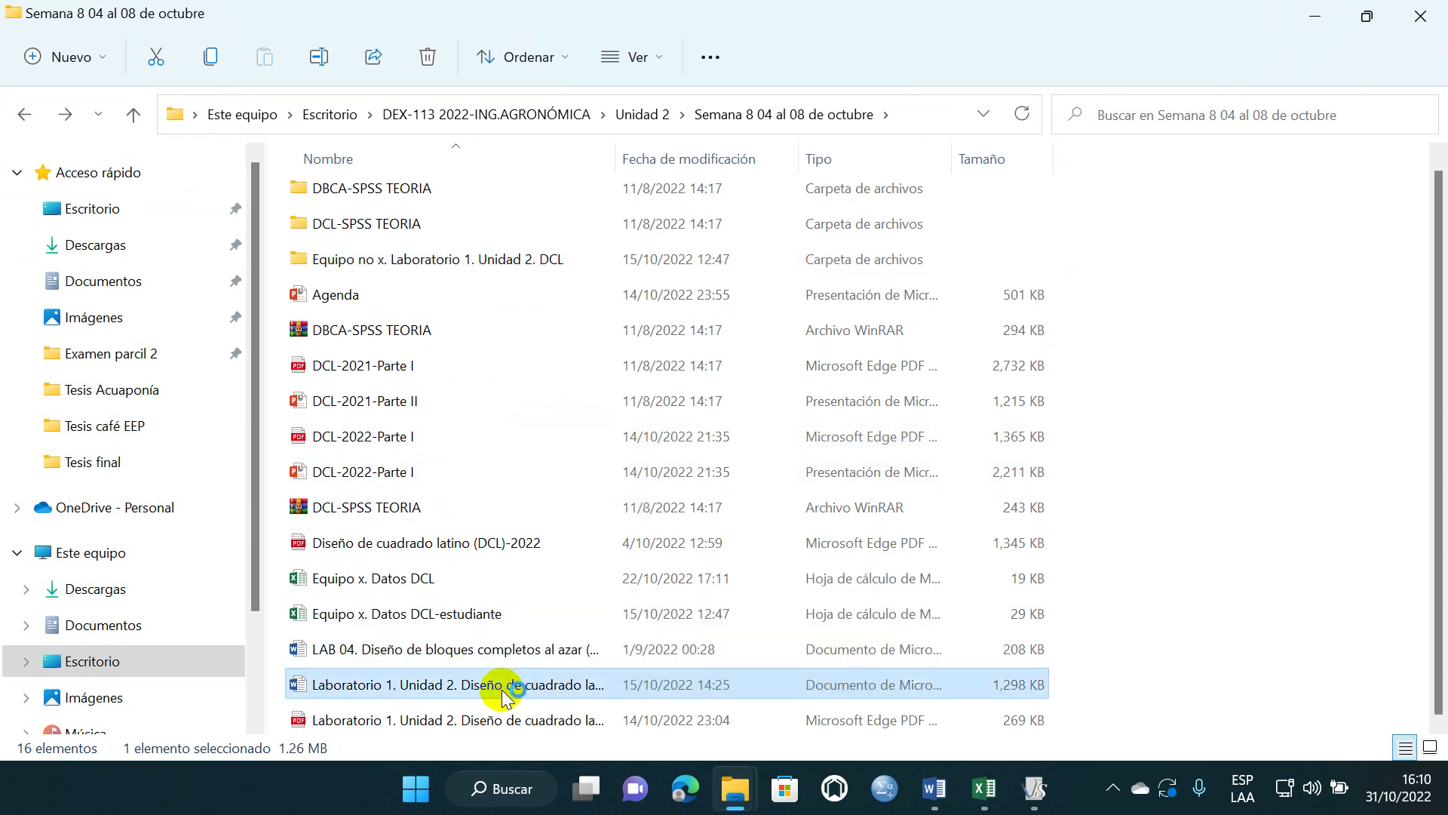
pyautogui.scroll(-15, 557, 713)
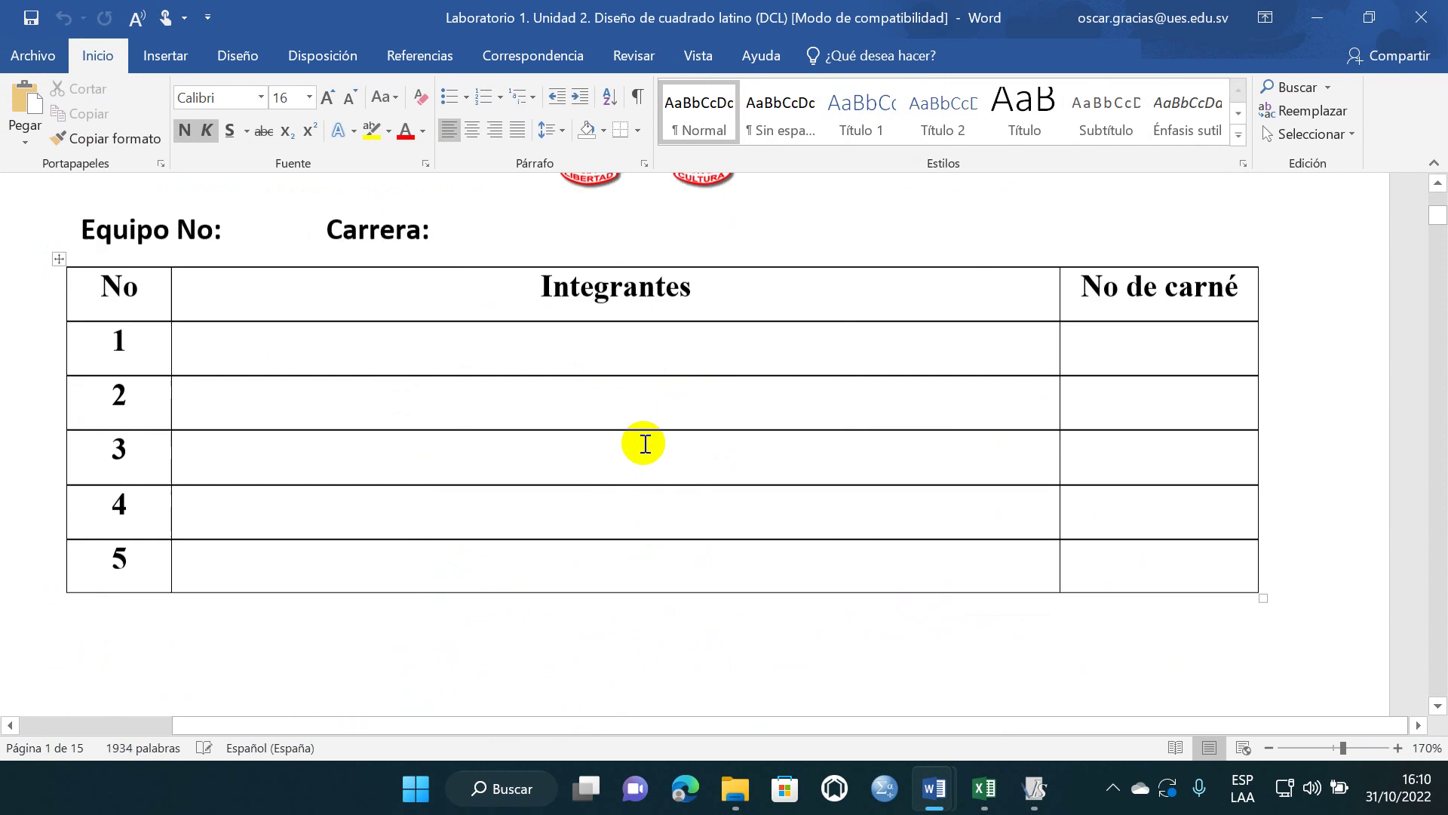
pyautogui.moveTo(1437, 264); pyautogui.dragTo(1374, 626)
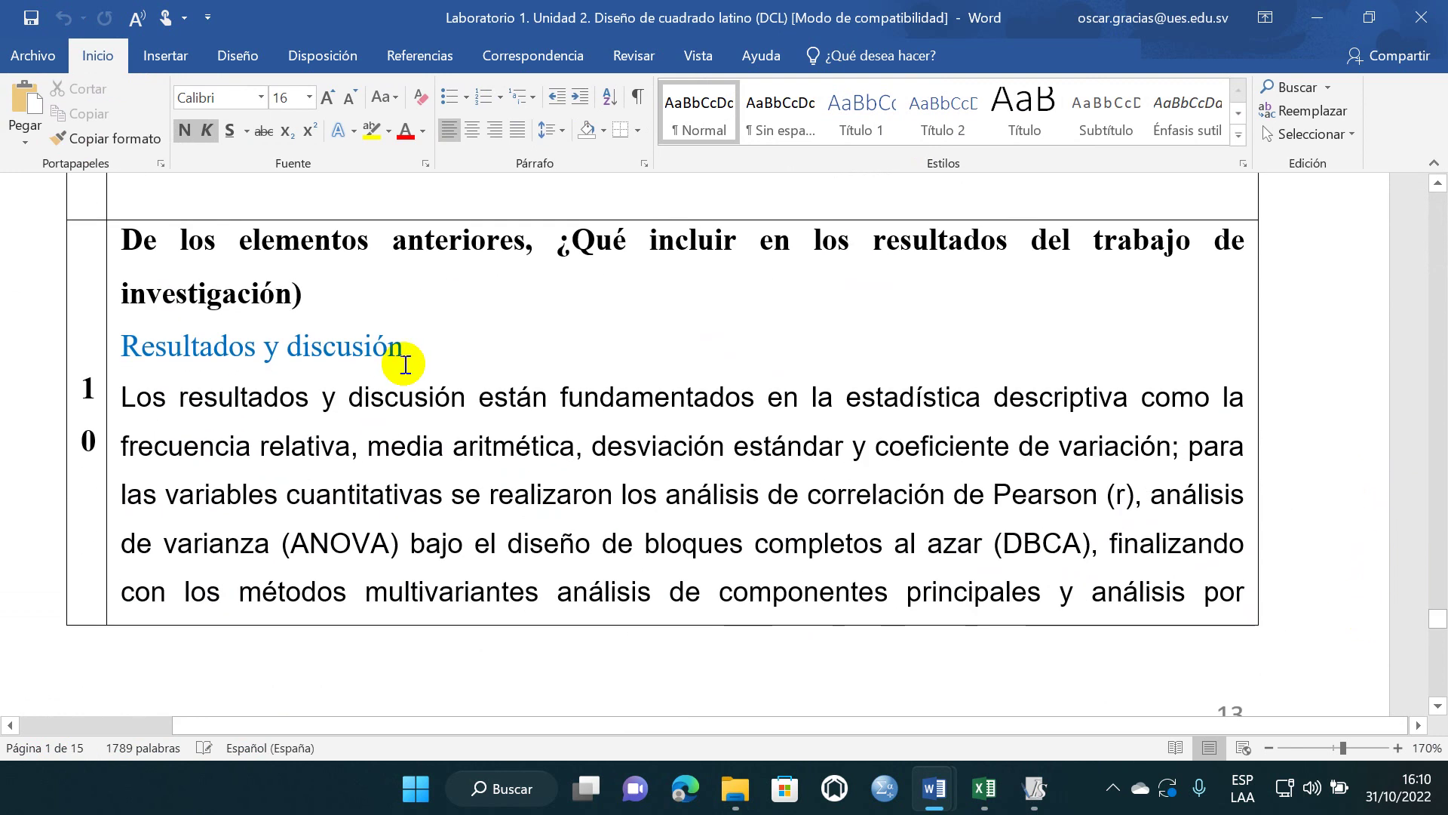
# - Examine the Producción de yuca (kg) results paragraph and its Figura 1 bar chart as a presentation model
pyautogui.scroll(-3, 453, 354)
pyautogui.click(465, 323)
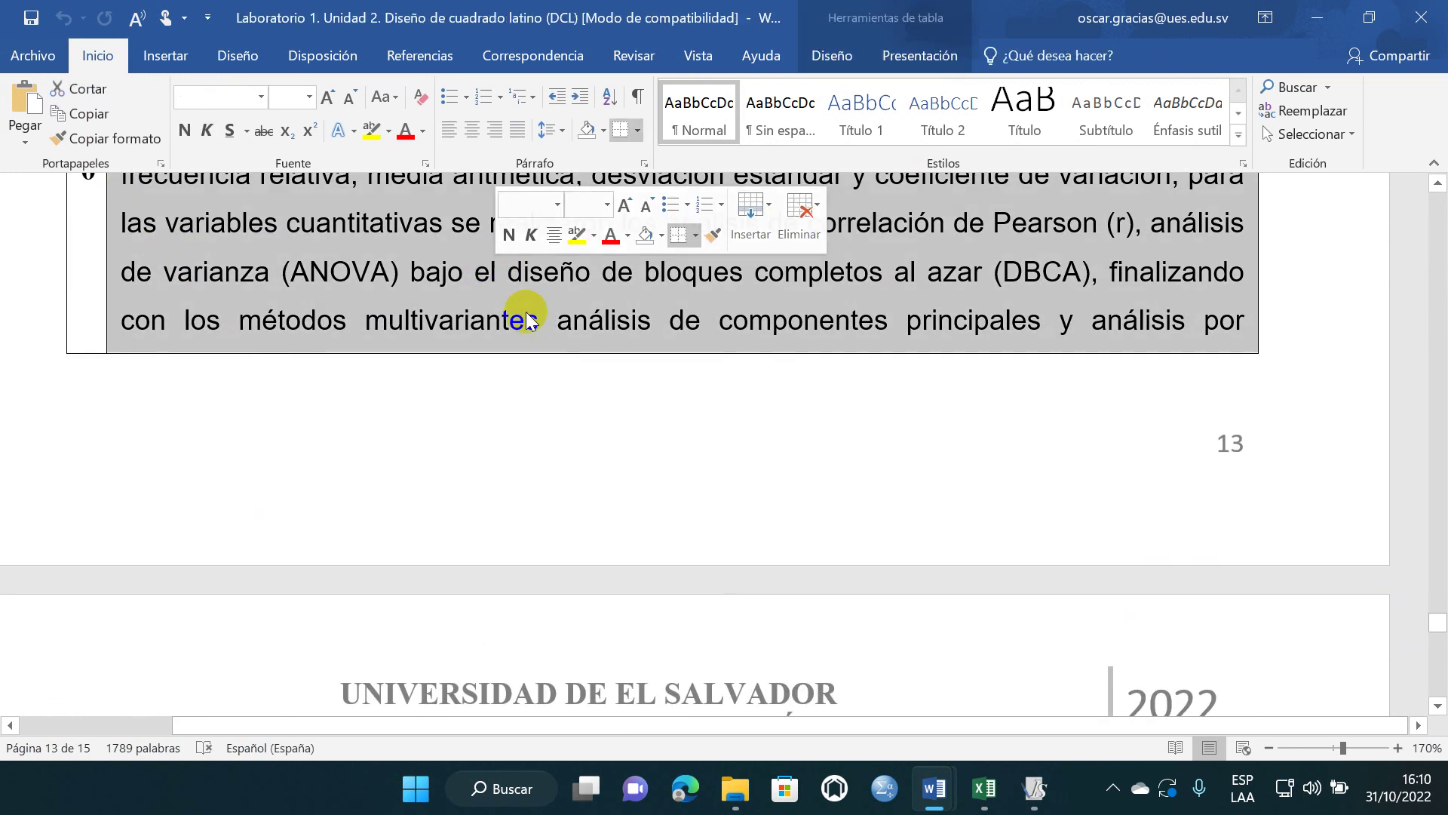
pyautogui.scroll(-10, 375, 344)
pyautogui.scroll(4, 375, 344)
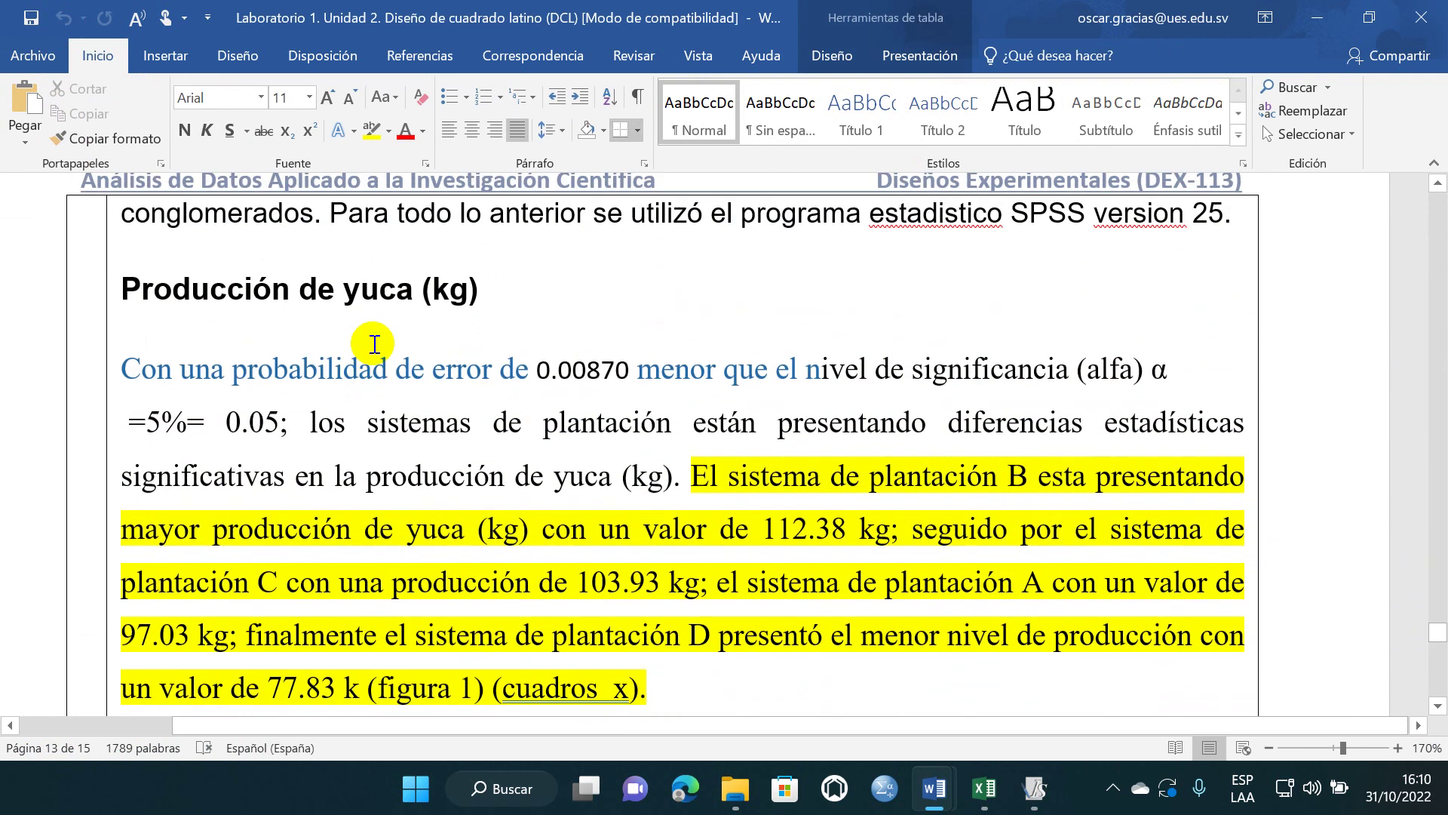
pyautogui.moveTo(130, 287); pyautogui.dragTo(498, 299)
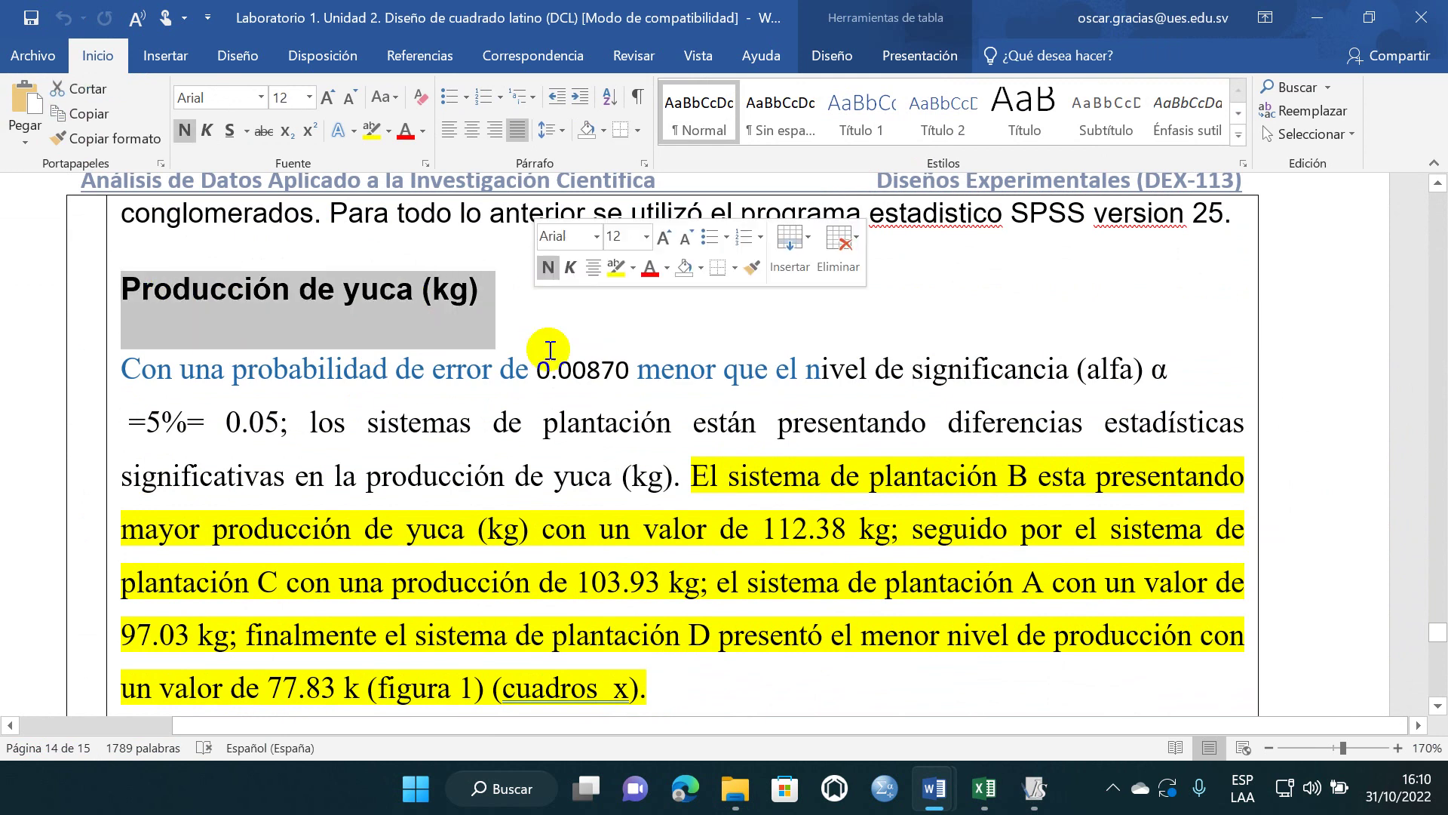
pyautogui.scroll(-3, 690, 413)
pyautogui.scroll(-4, 626, 445)
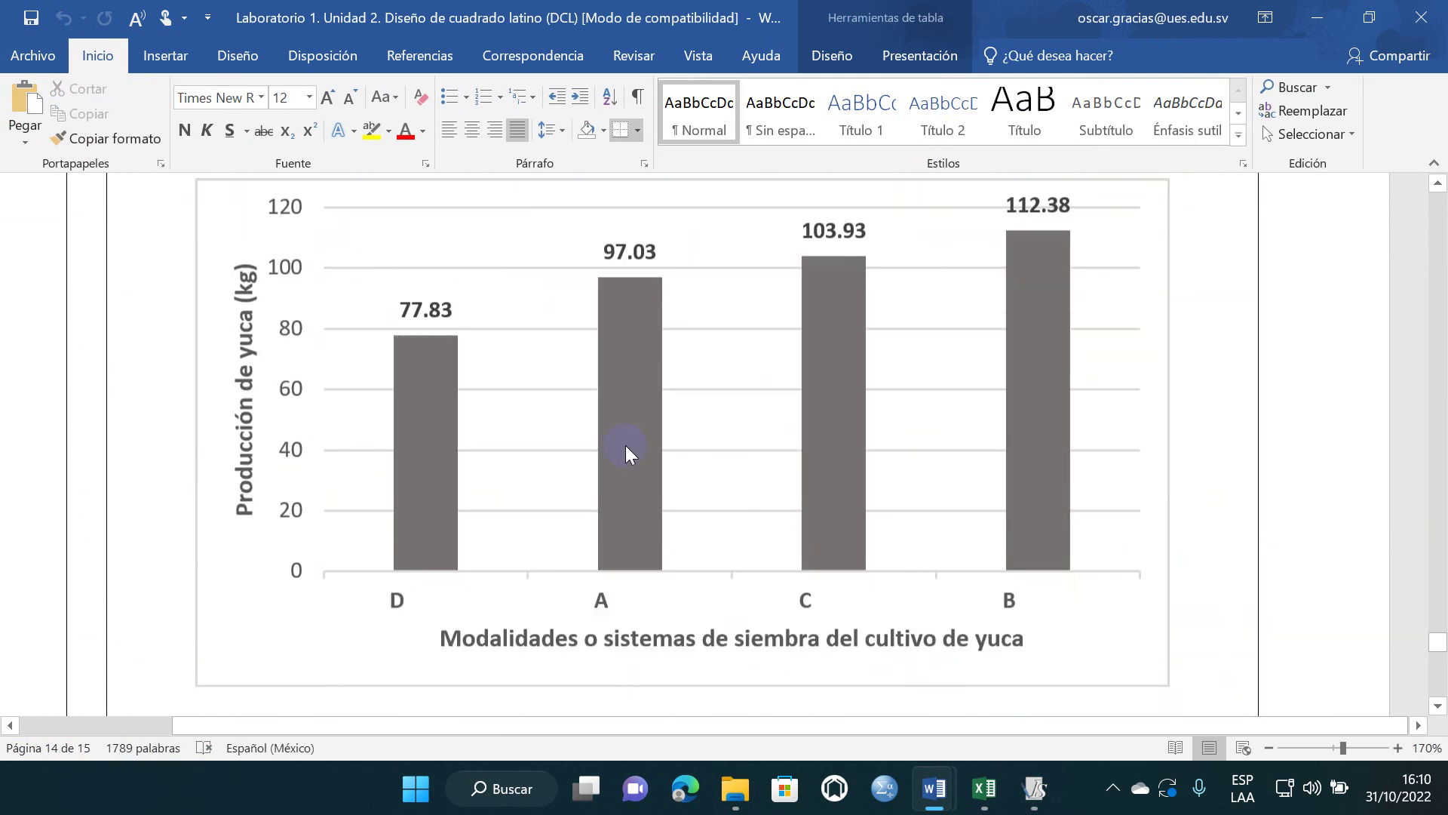
pyautogui.scroll(-4, 682, 440)
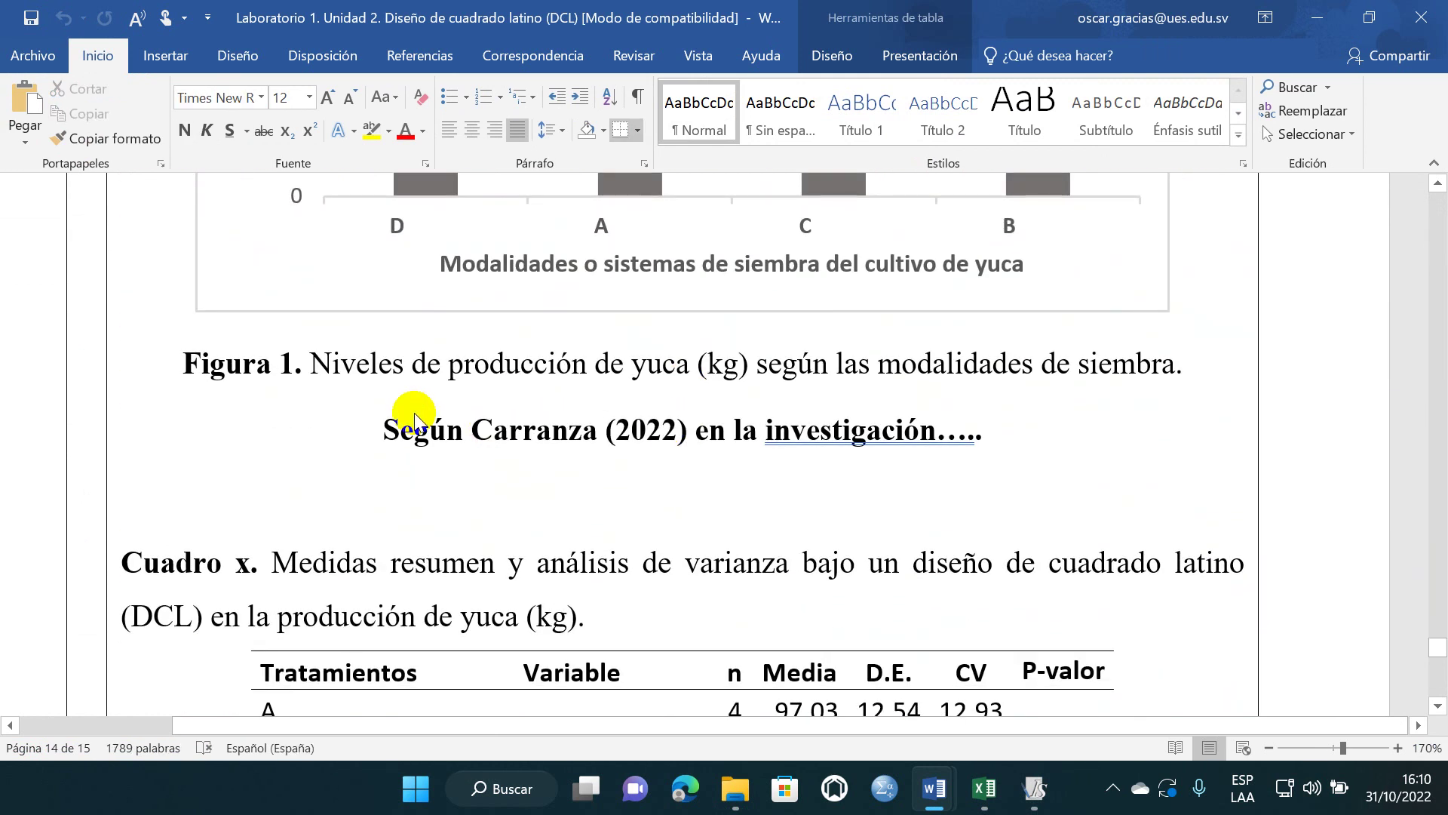
pyautogui.scroll(7, 400, 411)
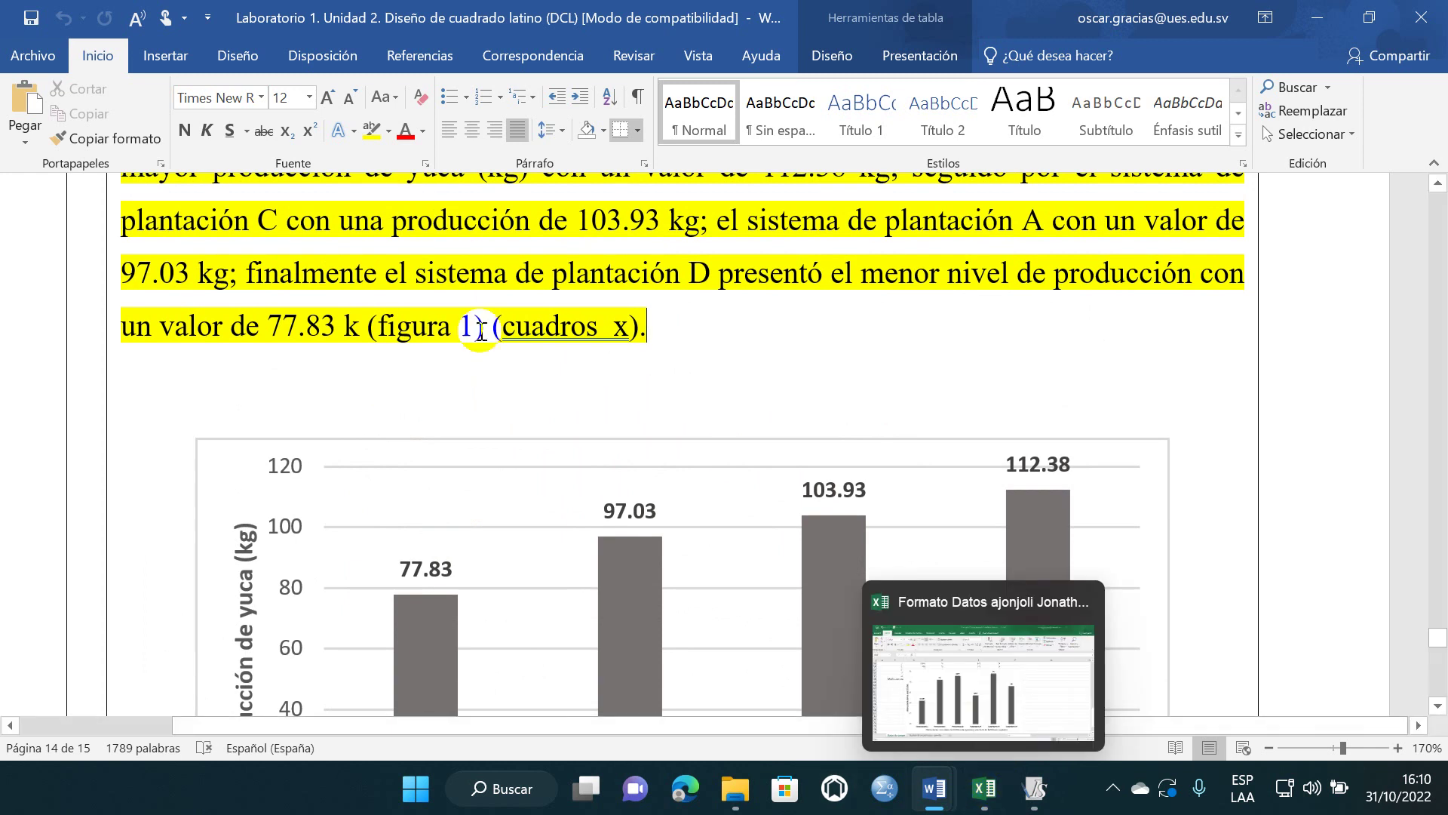
pyautogui.scroll(-9, 366, 427)
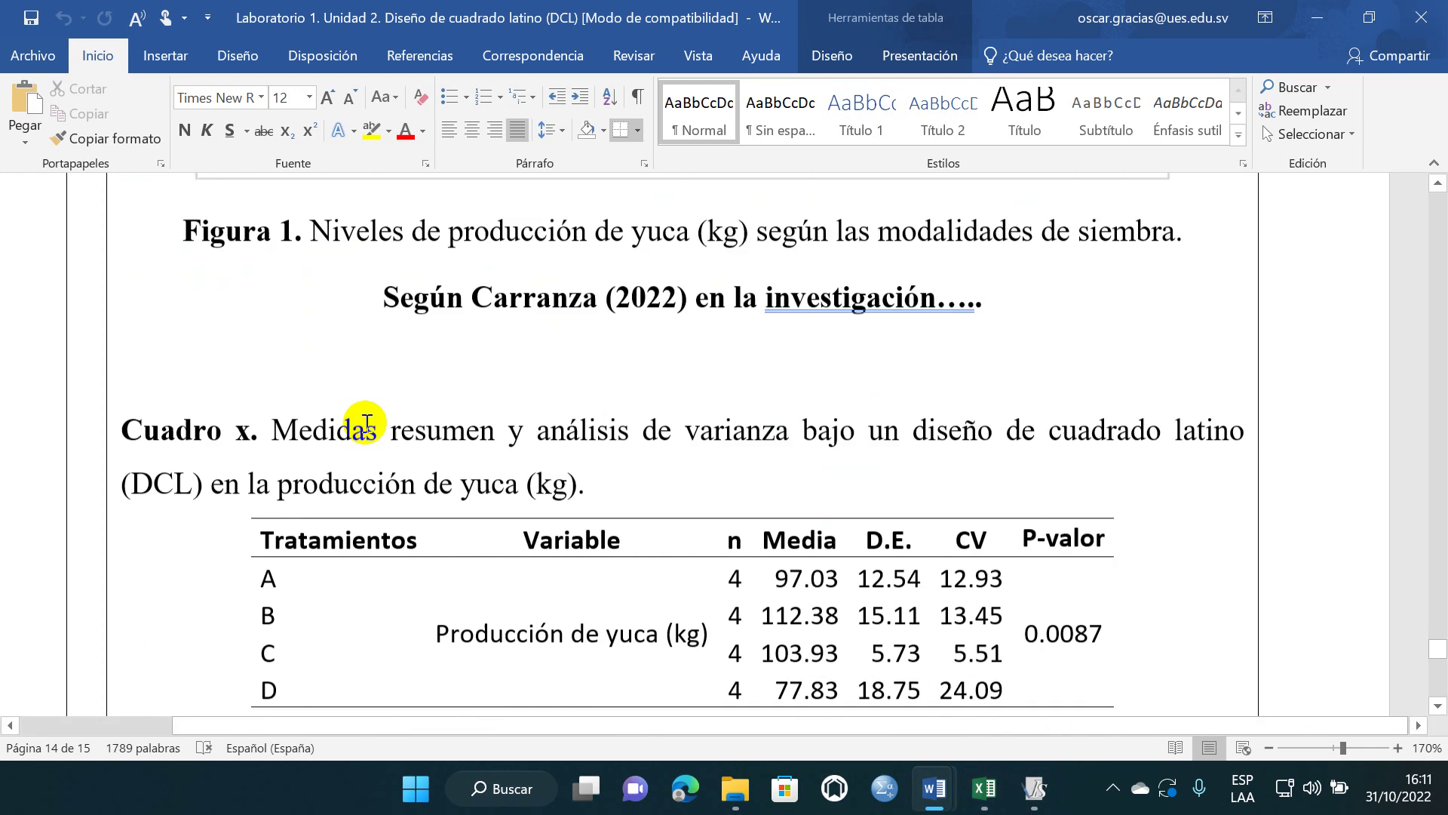
# - Examine the caption and the treatment, variable, CV and P-valor columns of the Cuadro x summary and variance table
pyautogui.scroll(-2, 366, 423)
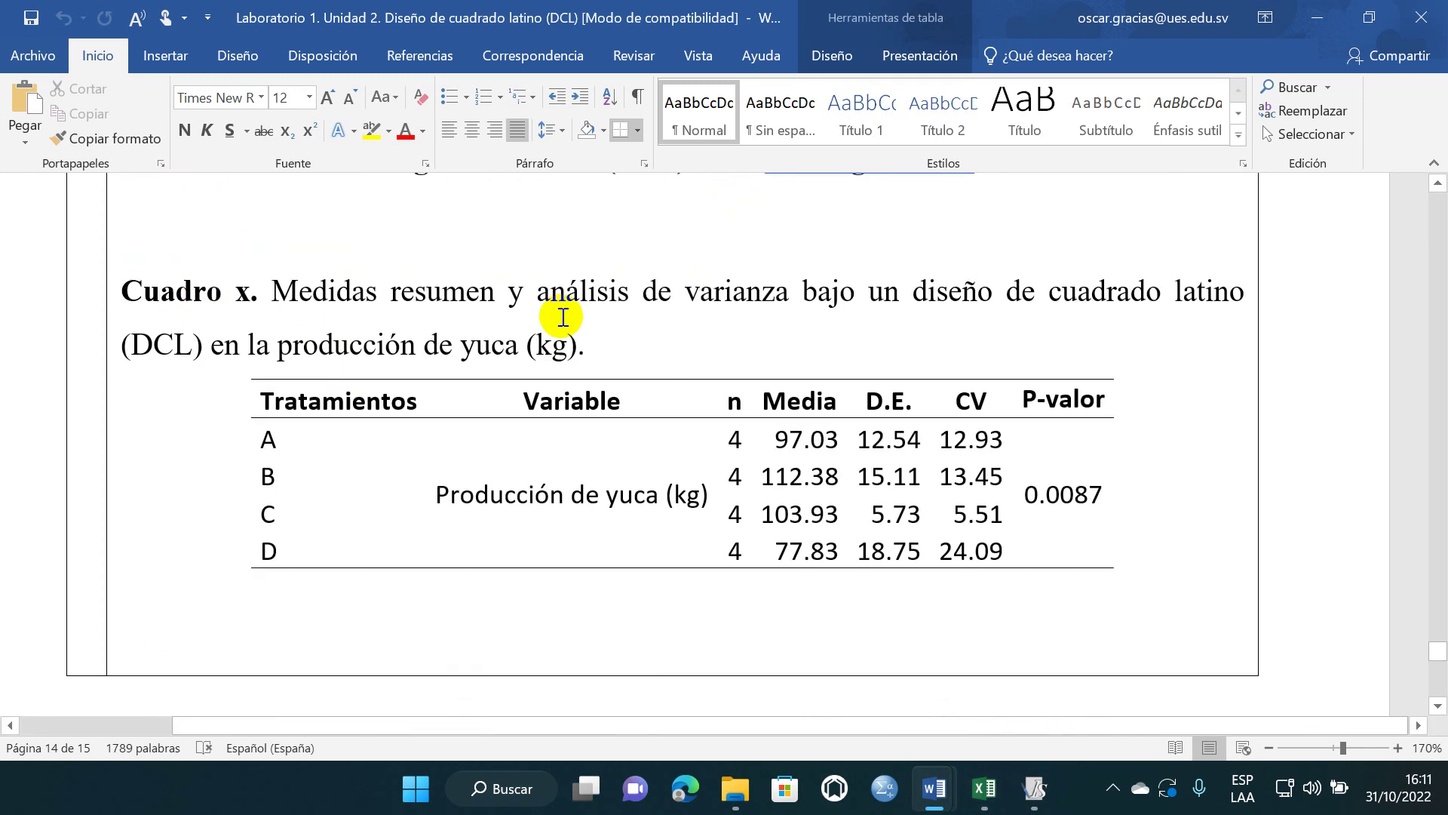
pyautogui.moveTo(279, 289); pyautogui.dragTo(813, 296)
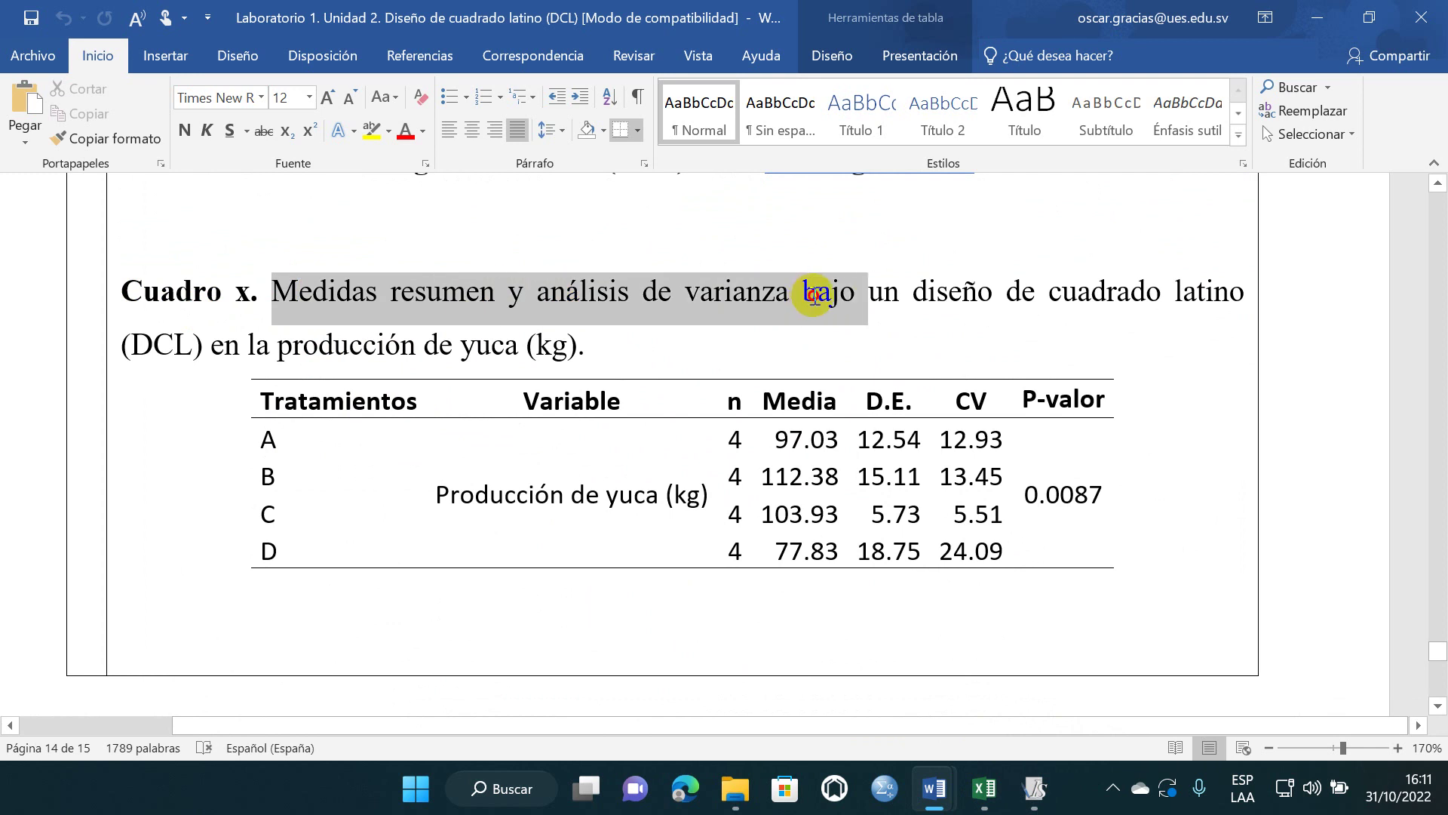
pyautogui.keyDown('ctrl'); pyautogui.click(533, 331); pyautogui.keyUp('ctrl')
pyautogui.click(669, 331)
pyautogui.scroll(-1, 379, 381)
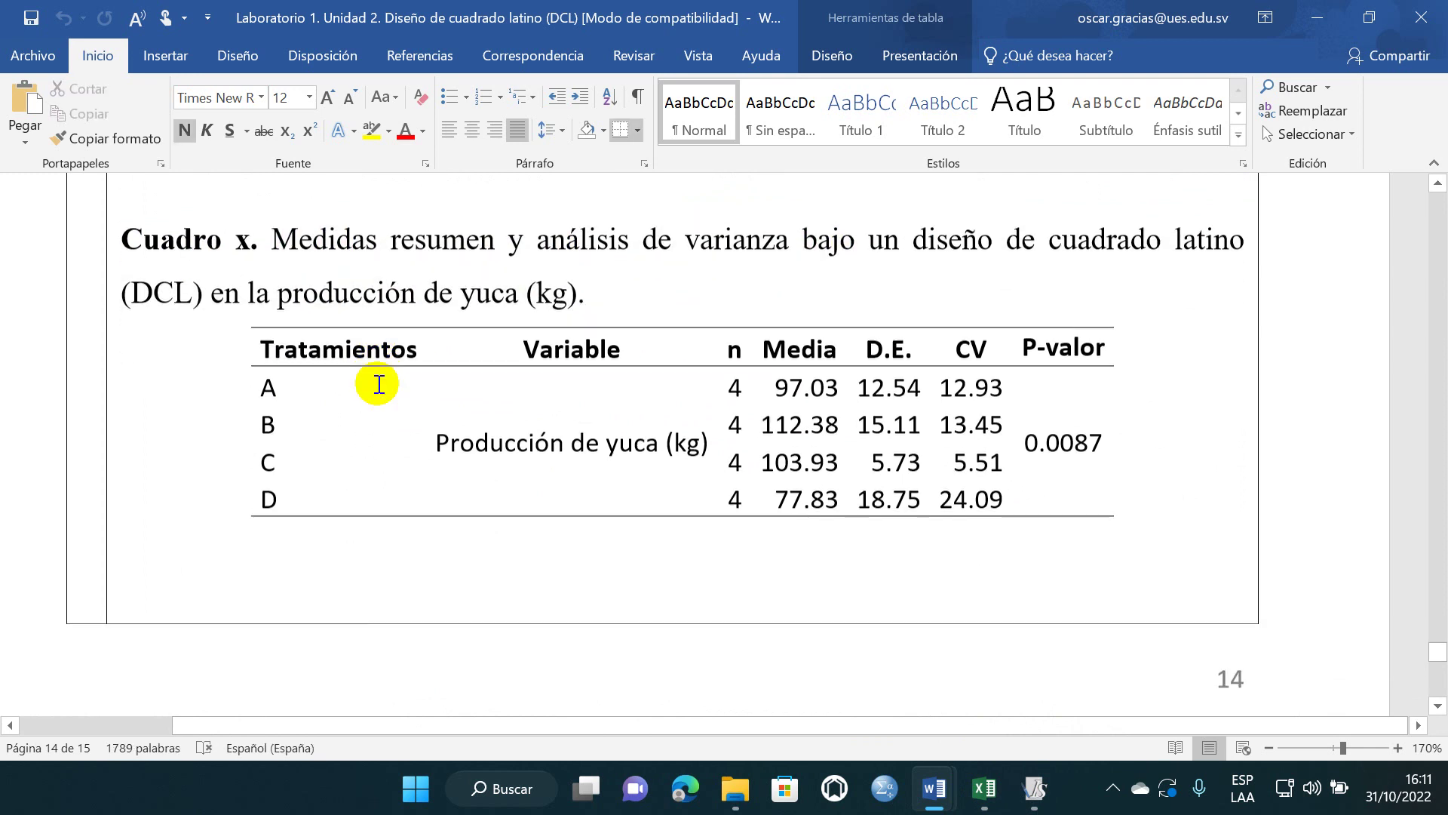
pyautogui.moveTo(268, 347); pyautogui.dragTo(372, 463)
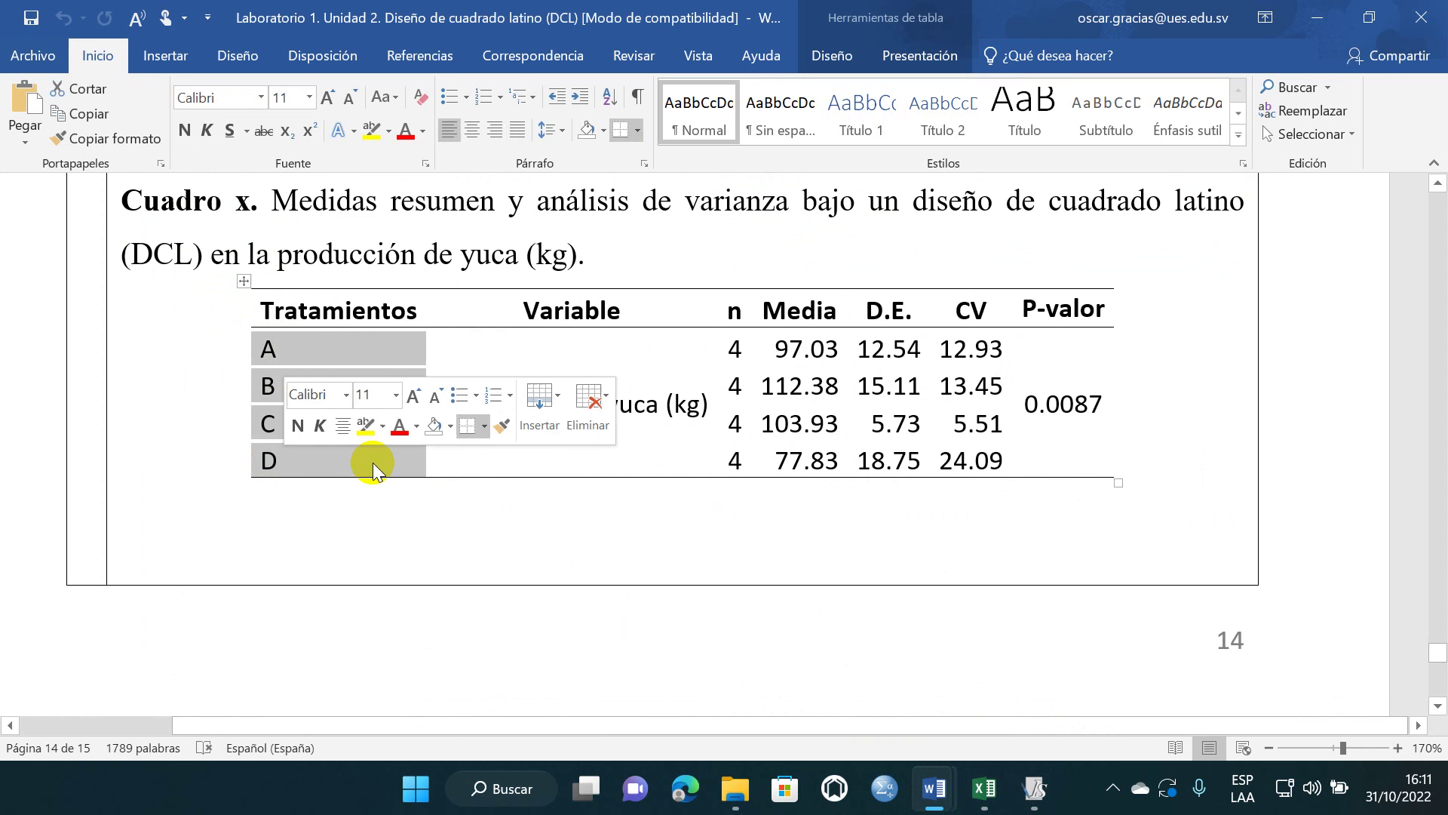
pyautogui.click(439, 402)
pyautogui.tripleClick(582, 404)
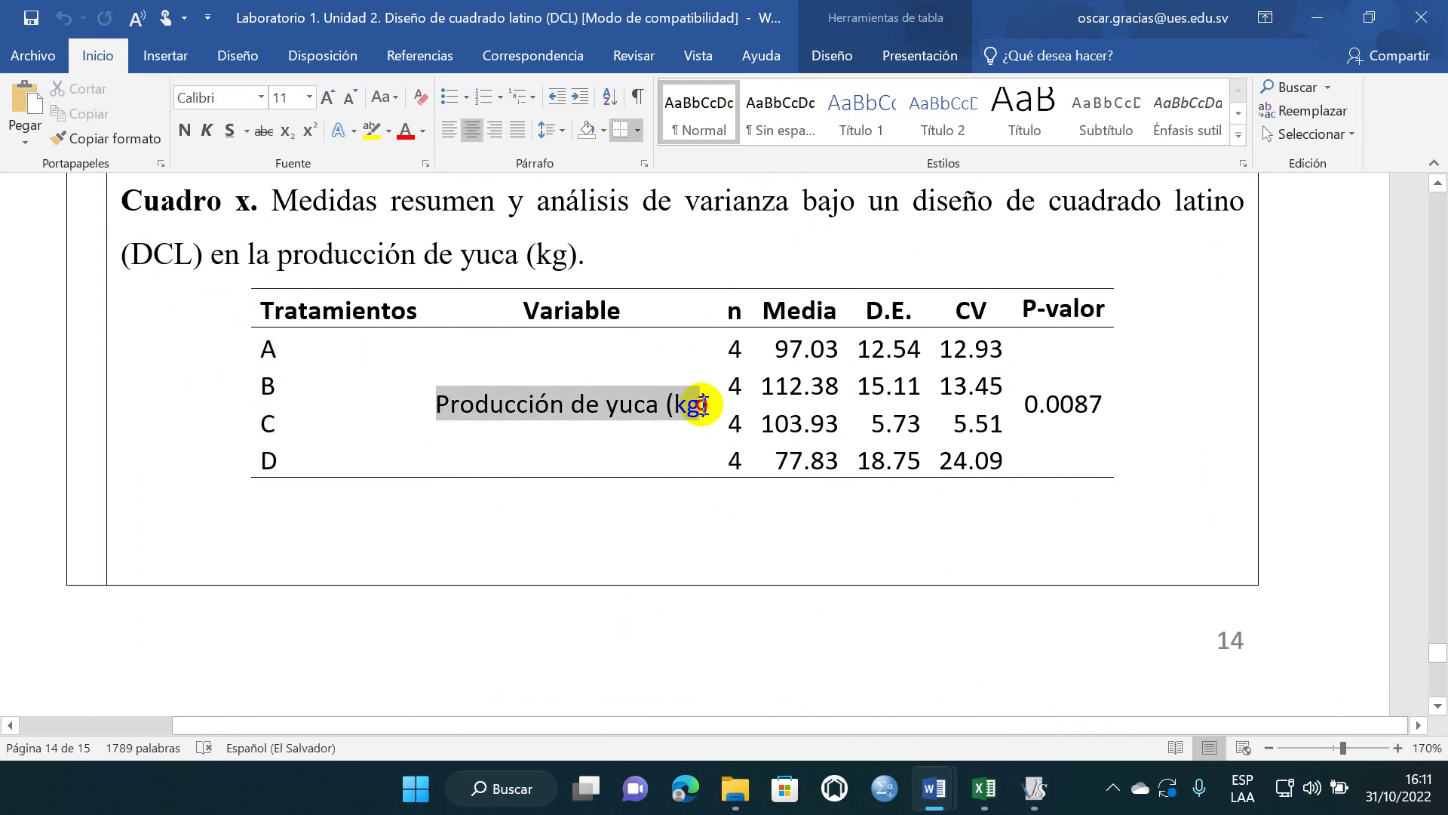
pyautogui.press('Right')
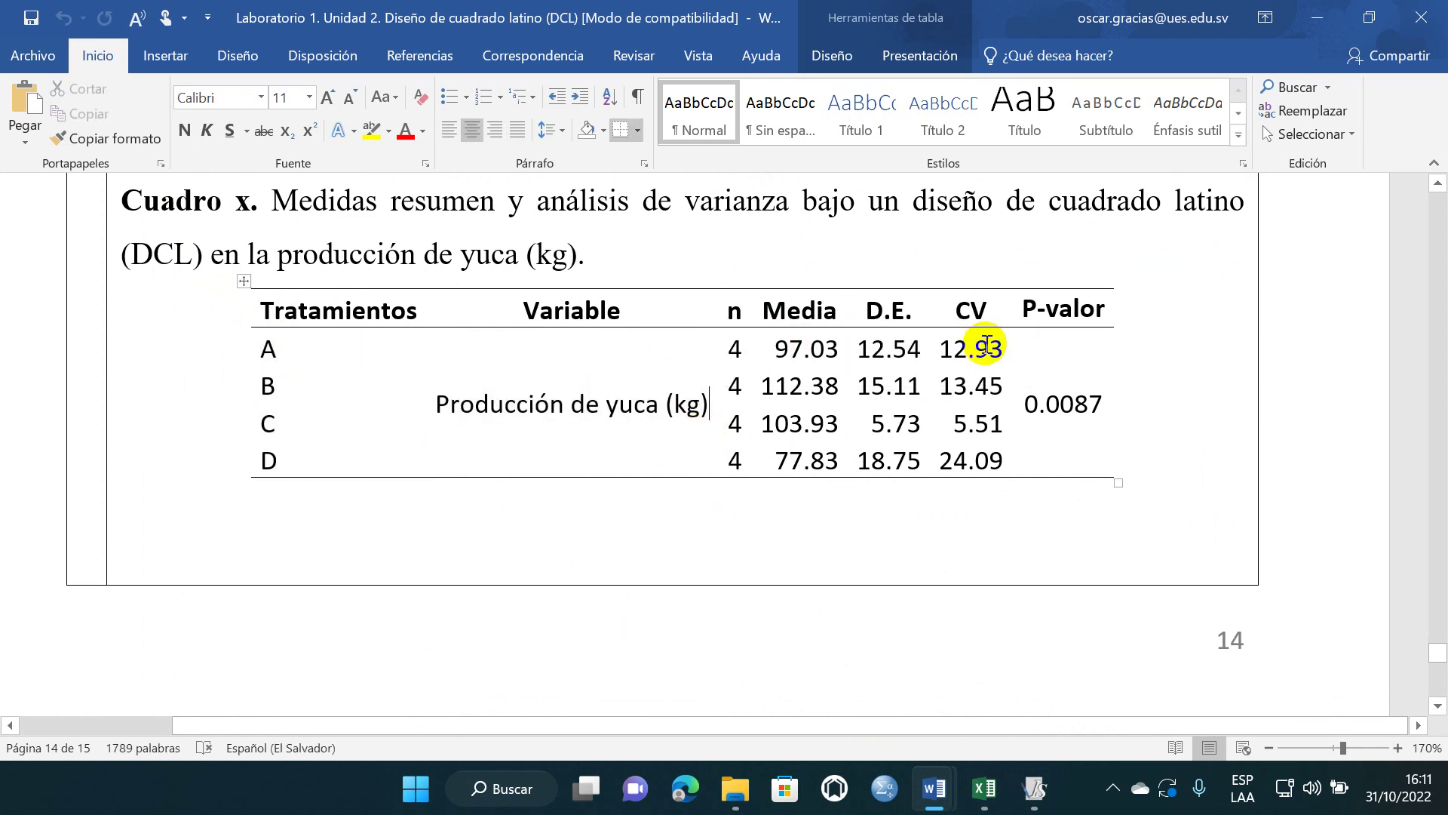
pyautogui.doubleClick(953, 348)
pyautogui.click(990, 348)
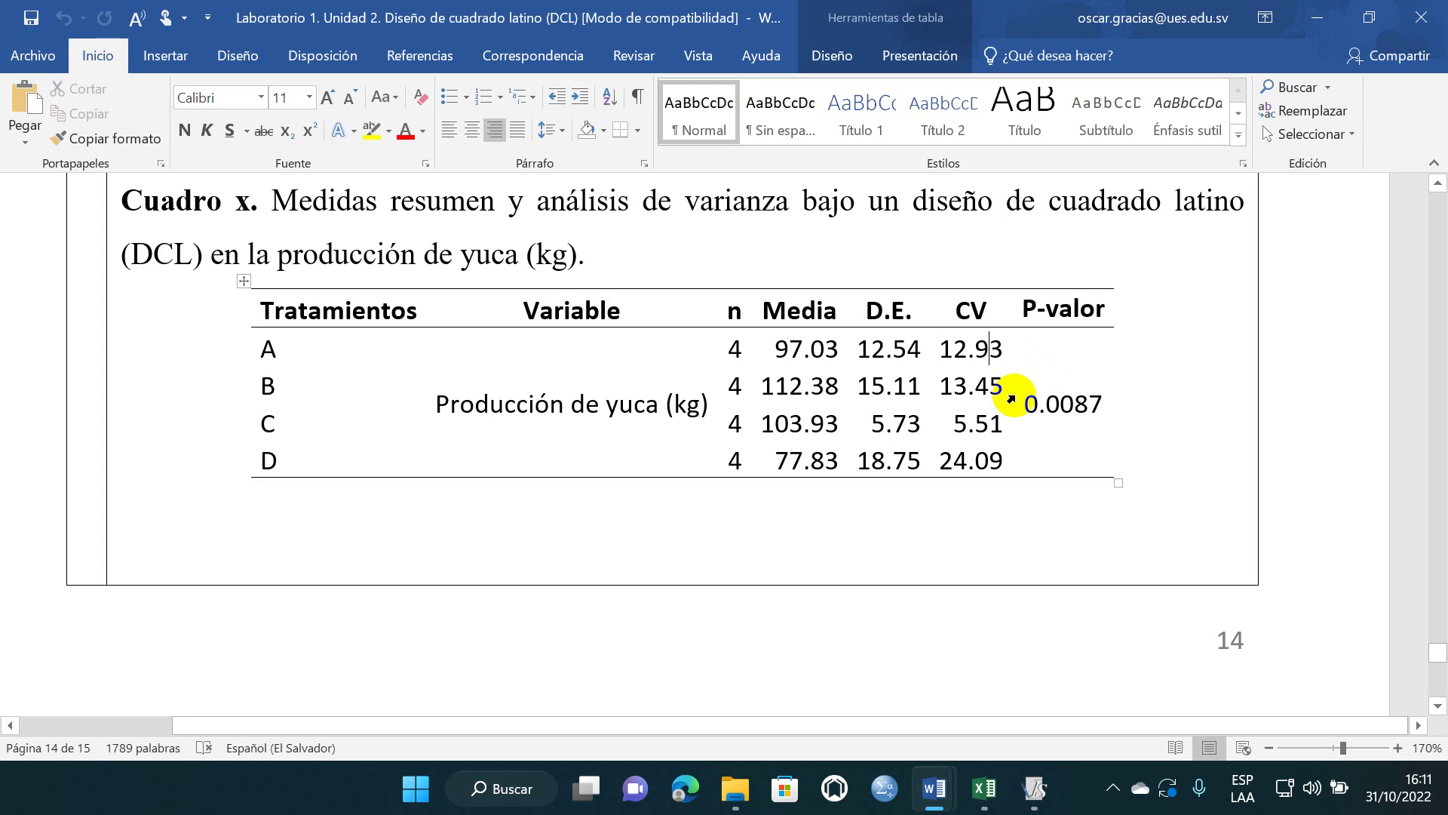
pyautogui.doubleClick(1027, 406)
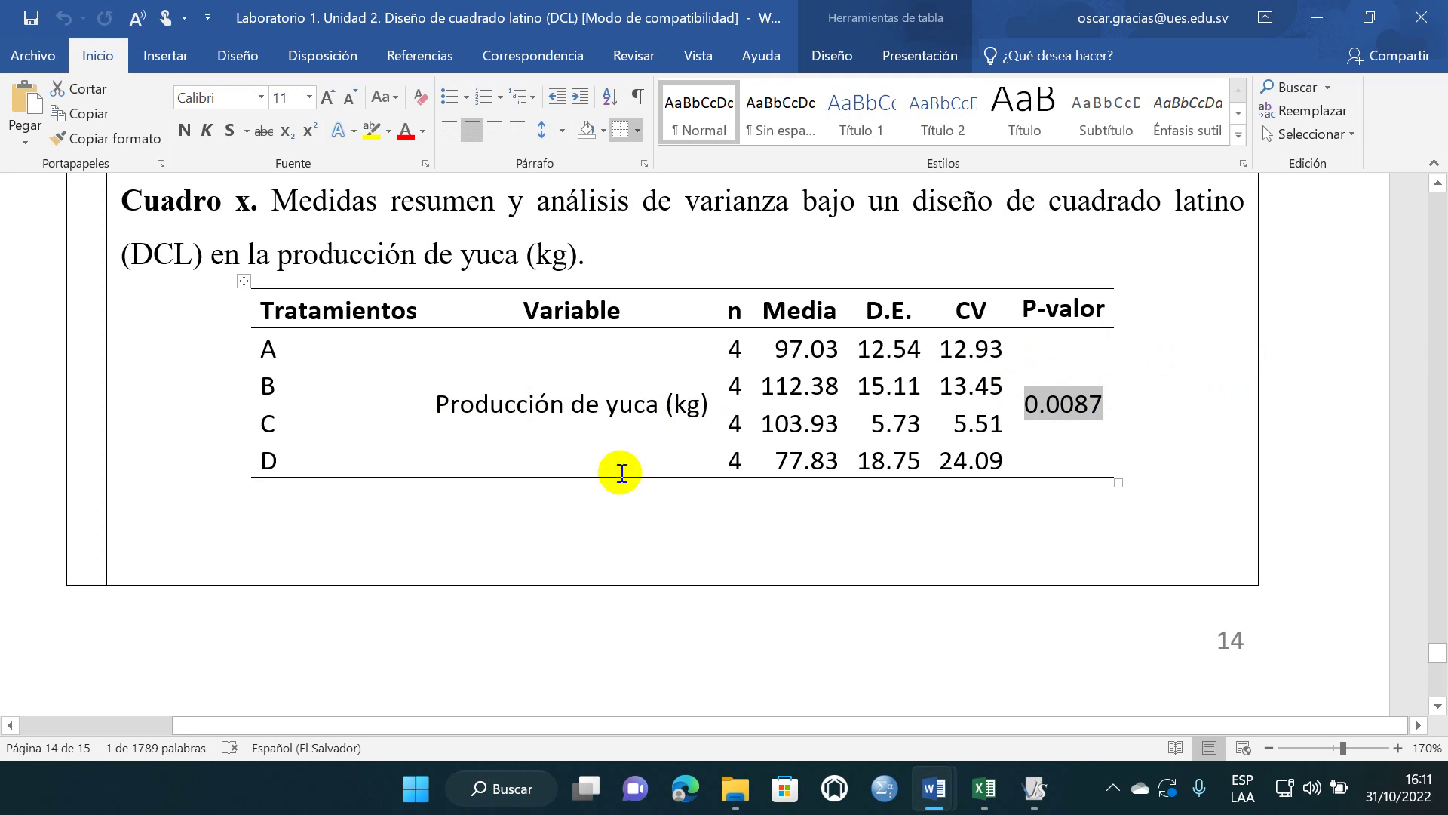
pyautogui.click(488, 413)
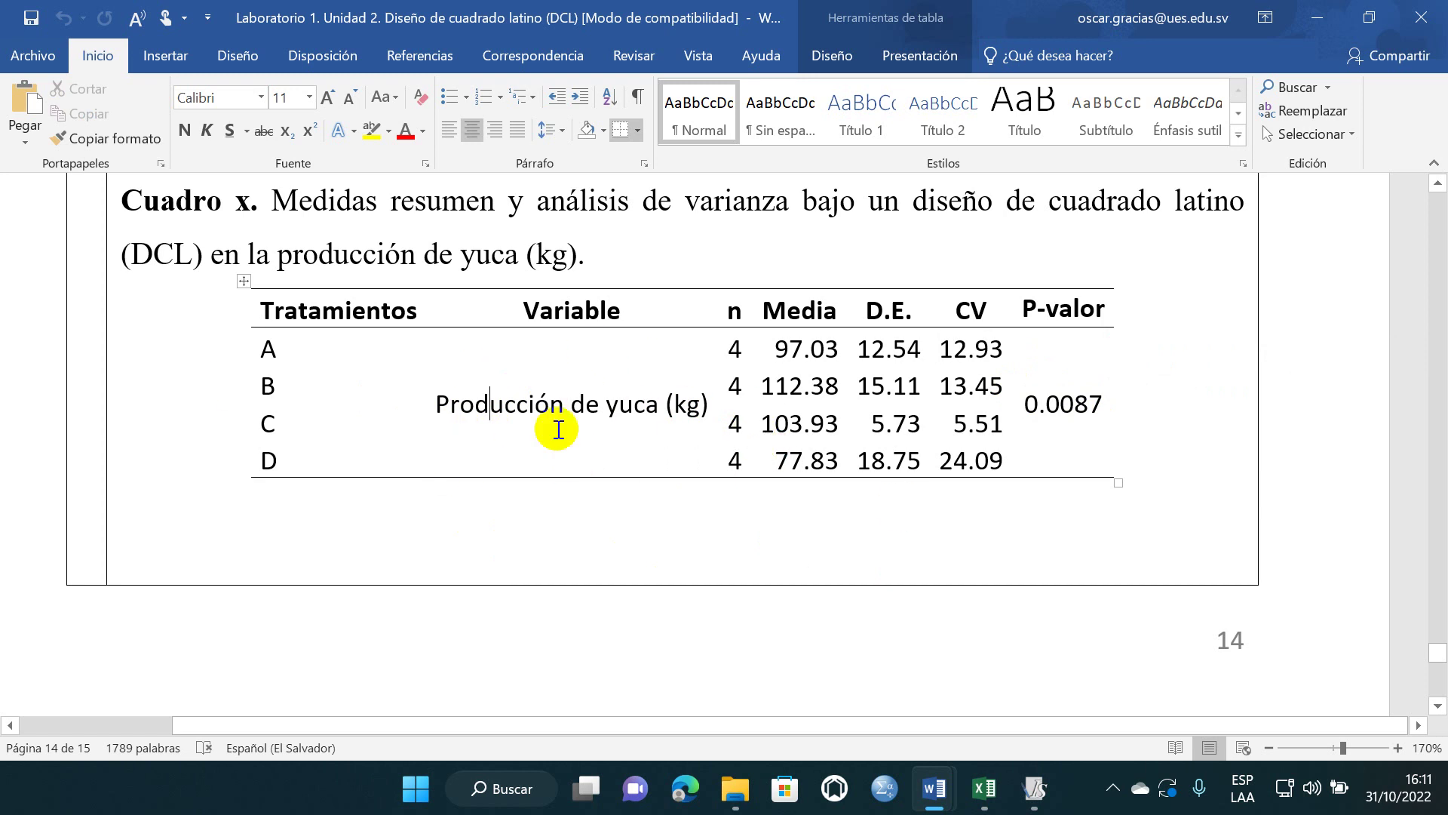
pyautogui.scroll(-1, 473, 443)
pyautogui.scroll(-10, 476, 423)
pyautogui.scroll(11, 475, 423)
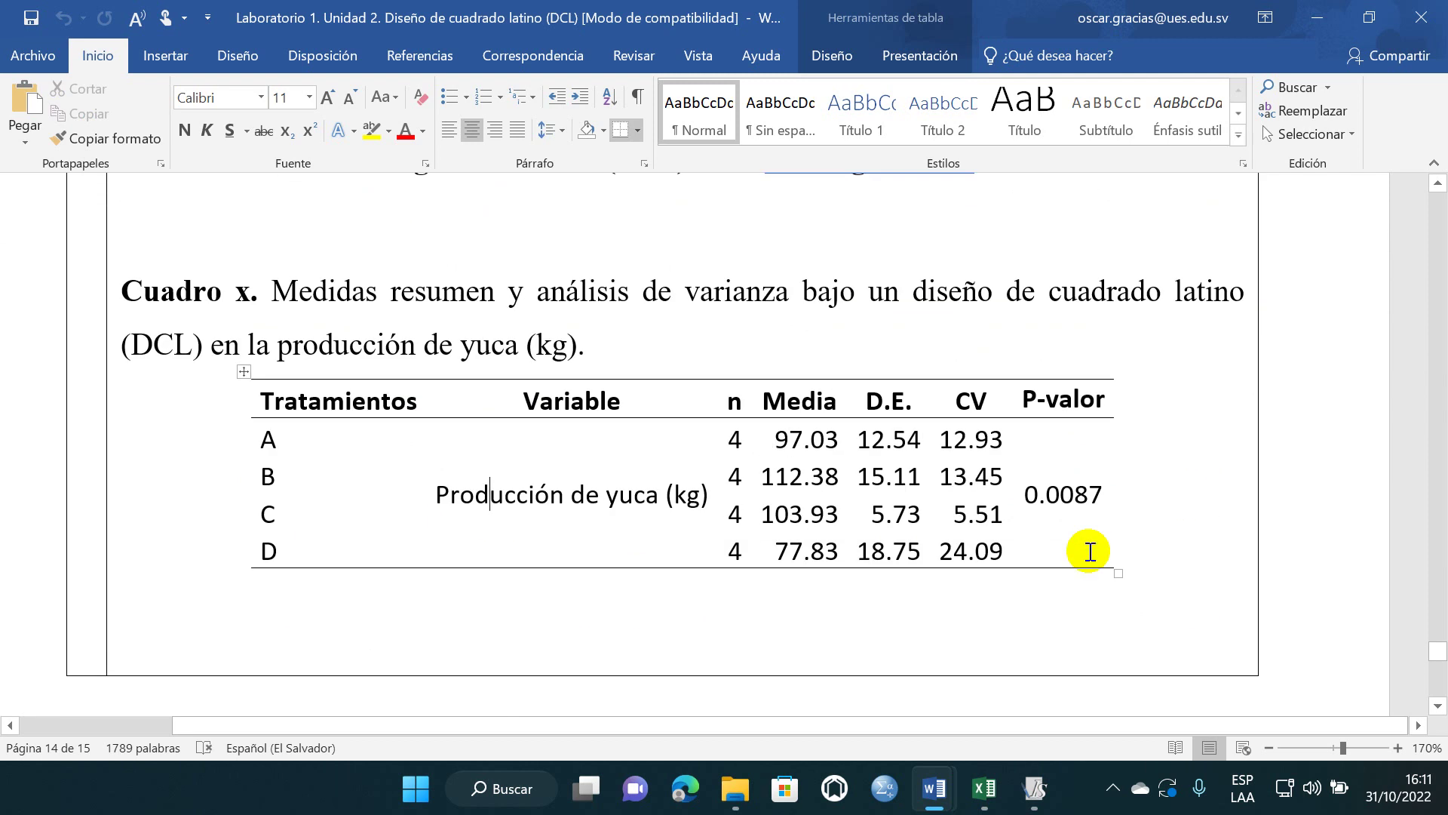
pyautogui.scroll(-1, 995, 517)
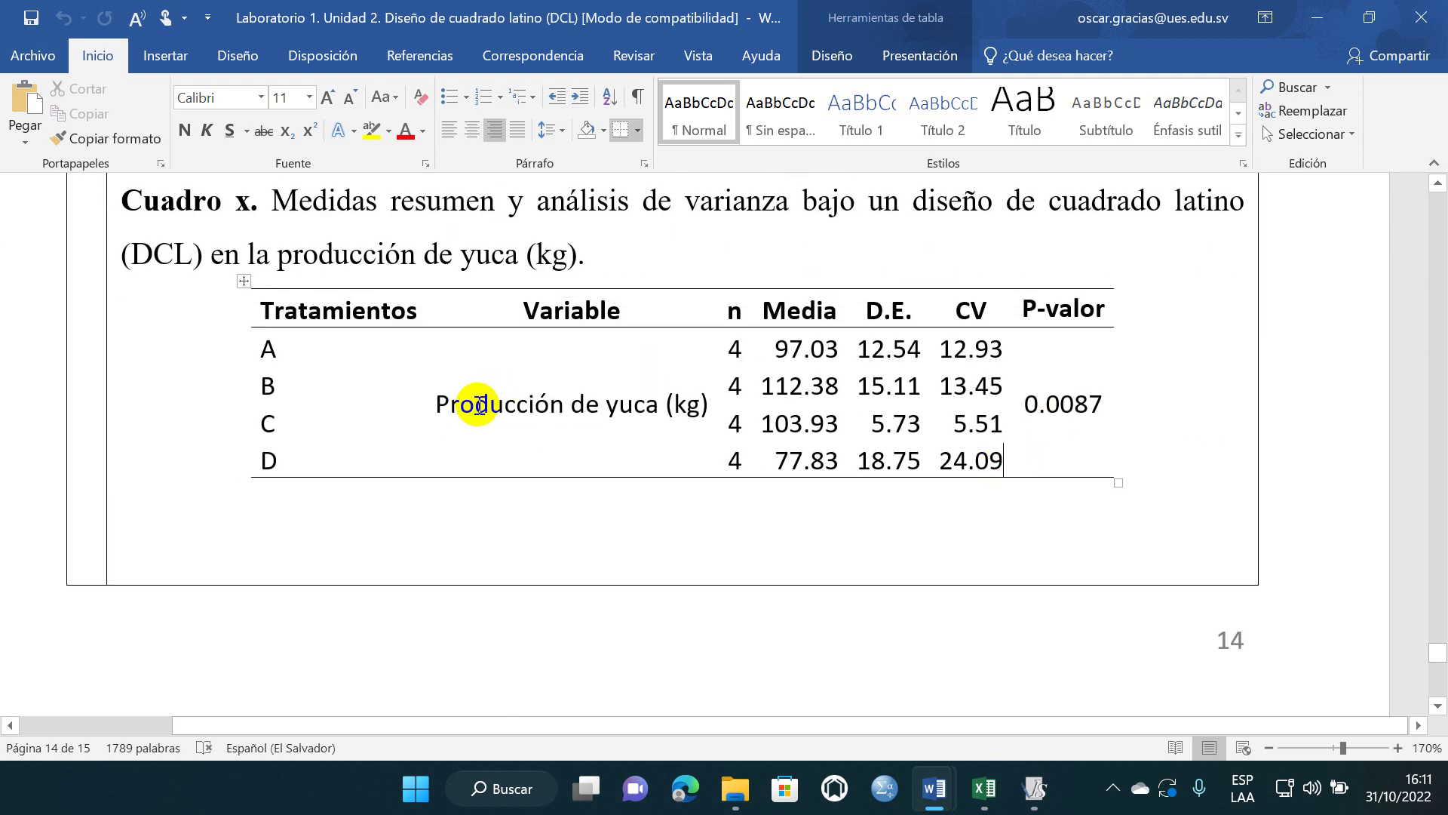
# - Remove the words "Producción de yuca" from the Variable cell of the Cuadro x table, keeping the (kg) unit
pyautogui.moveTo(437, 405); pyautogui.dragTo(645, 425)
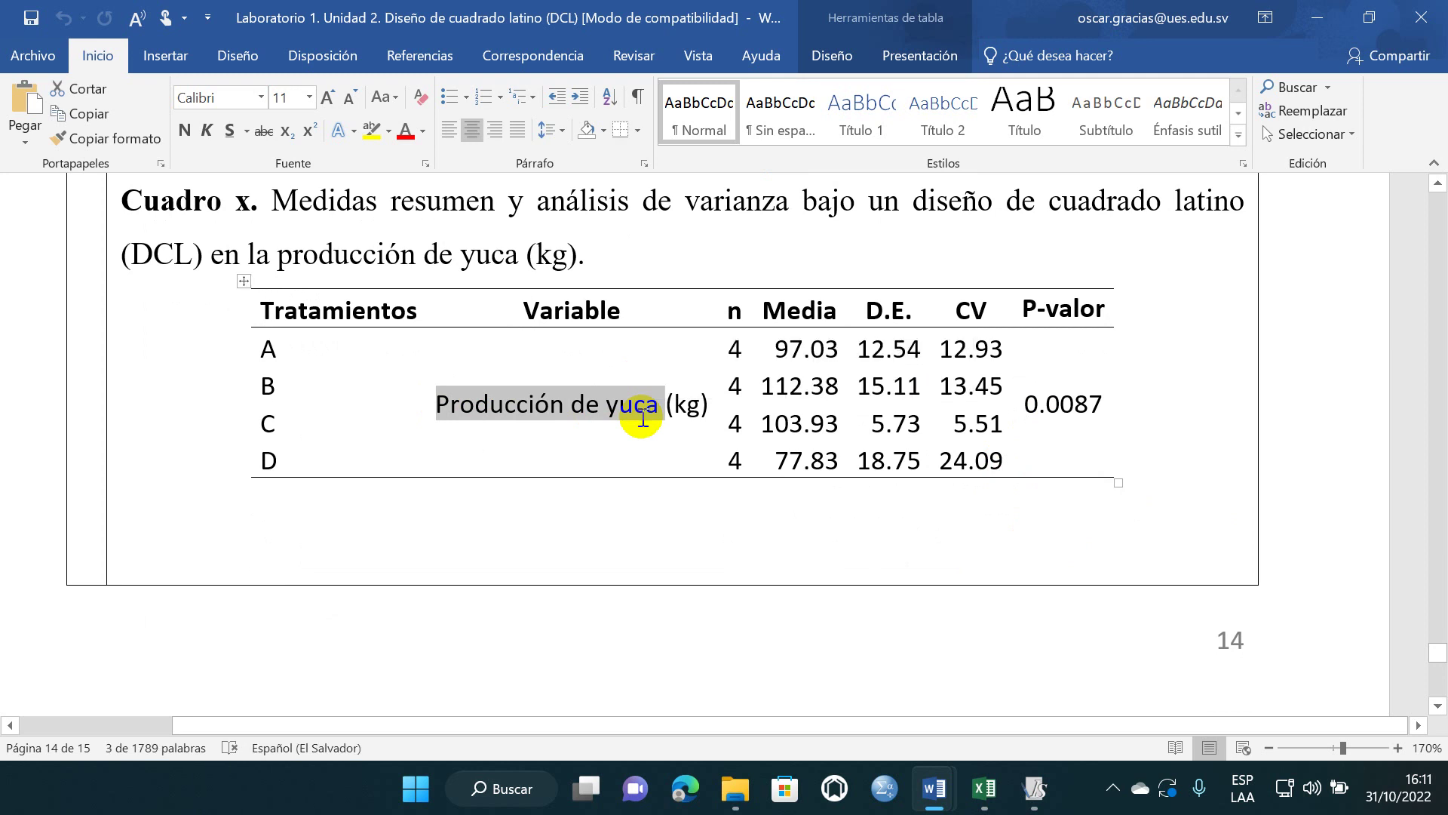
pyautogui.press('Delete')
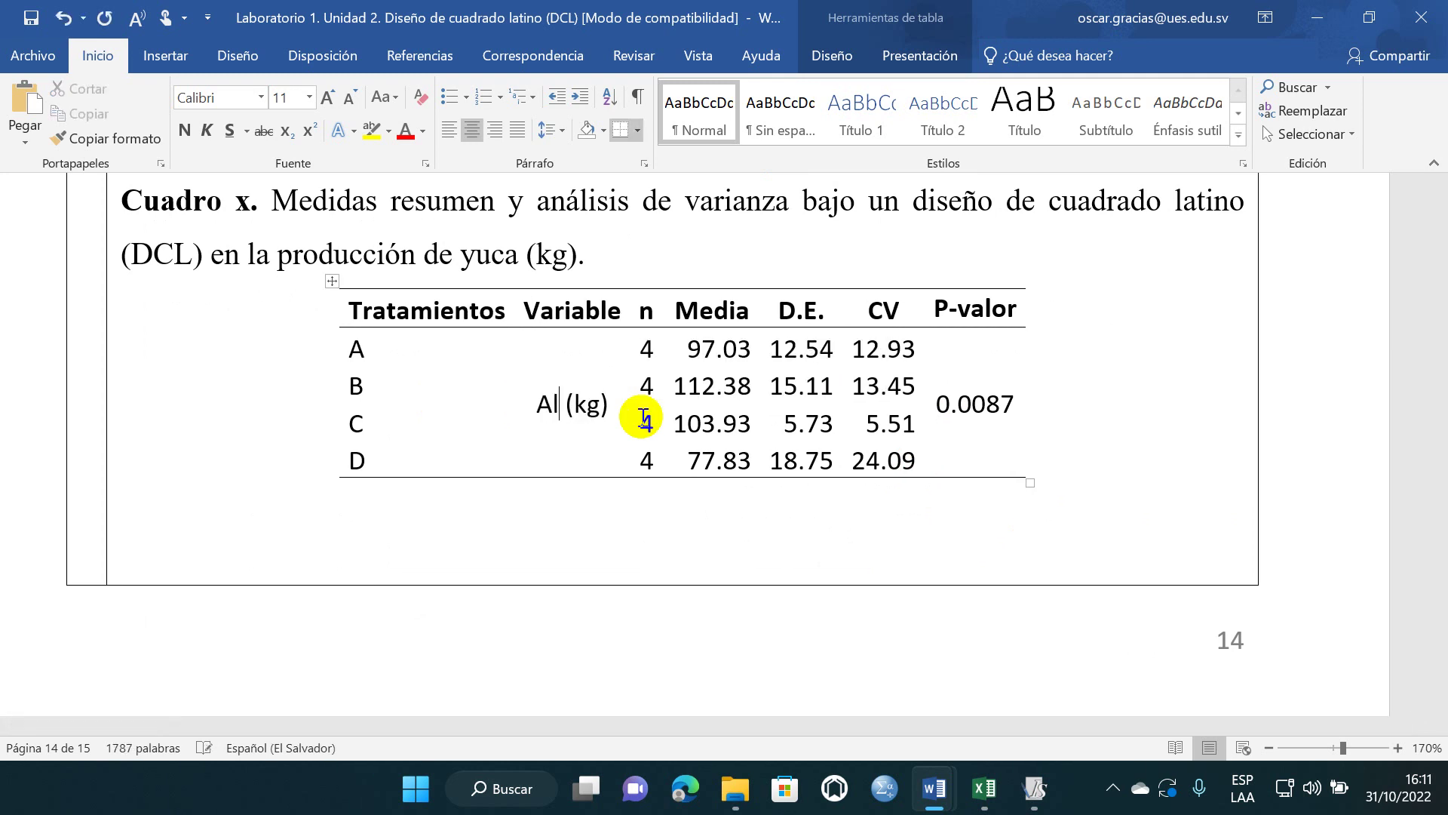
pyautogui.click(1109, 378)
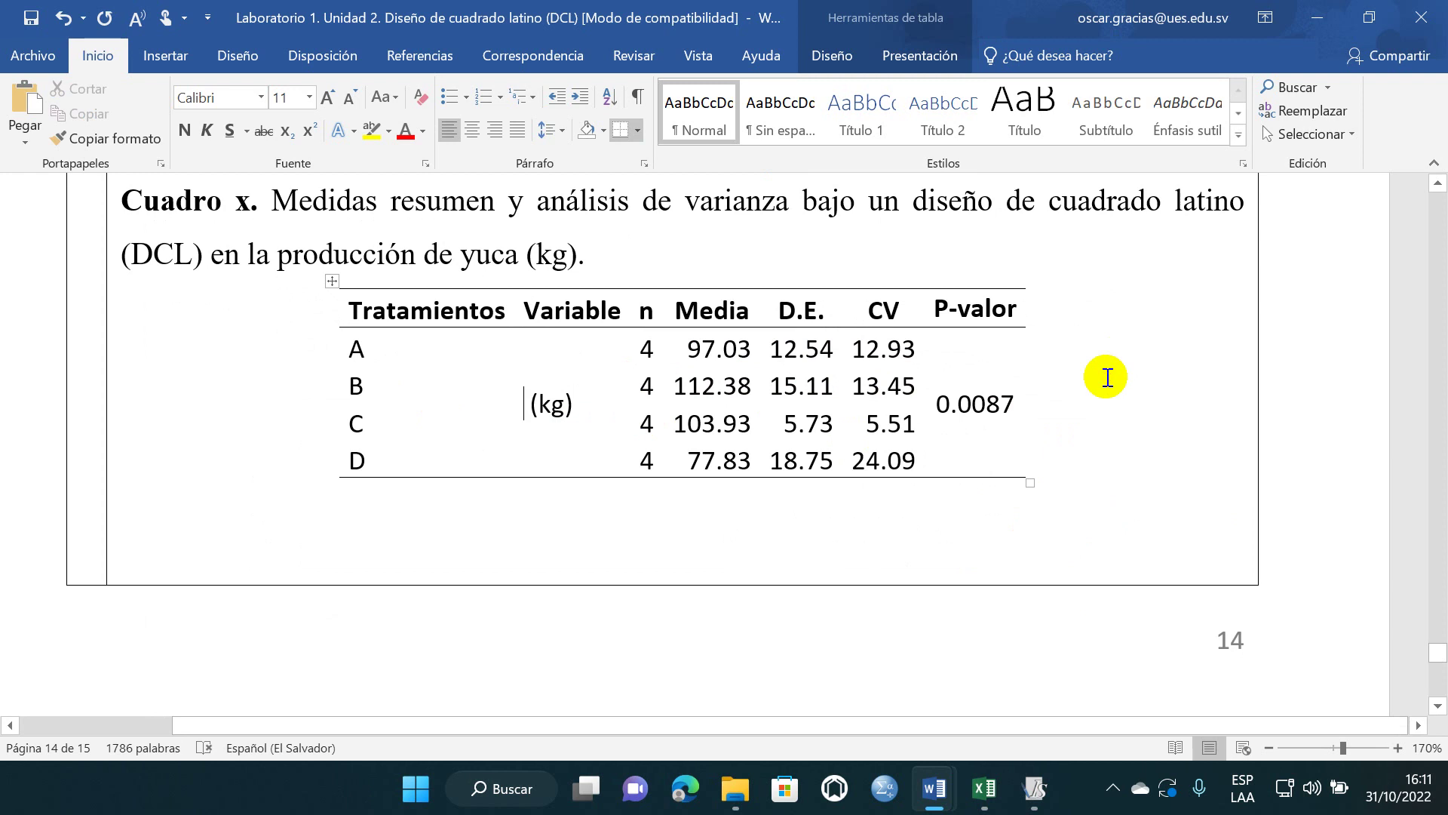
# - Switch to InfoStat, minimize the Resultados window and maximize the Nueva tabla data table
pyautogui.moveTo(1035, 788)
pyautogui.click(1016, 681)
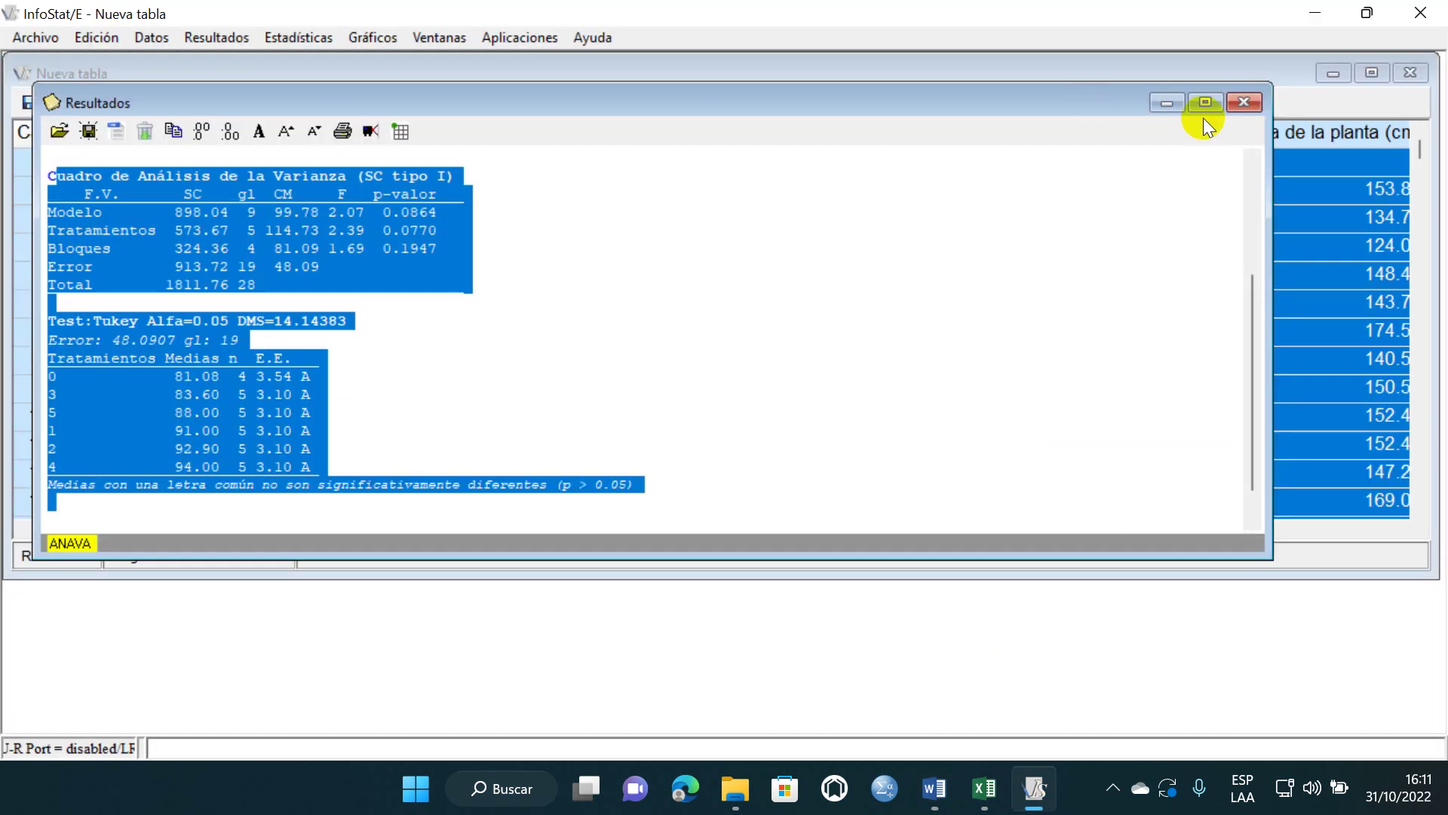
pyautogui.click(1165, 101)
pyautogui.click(1372, 73)
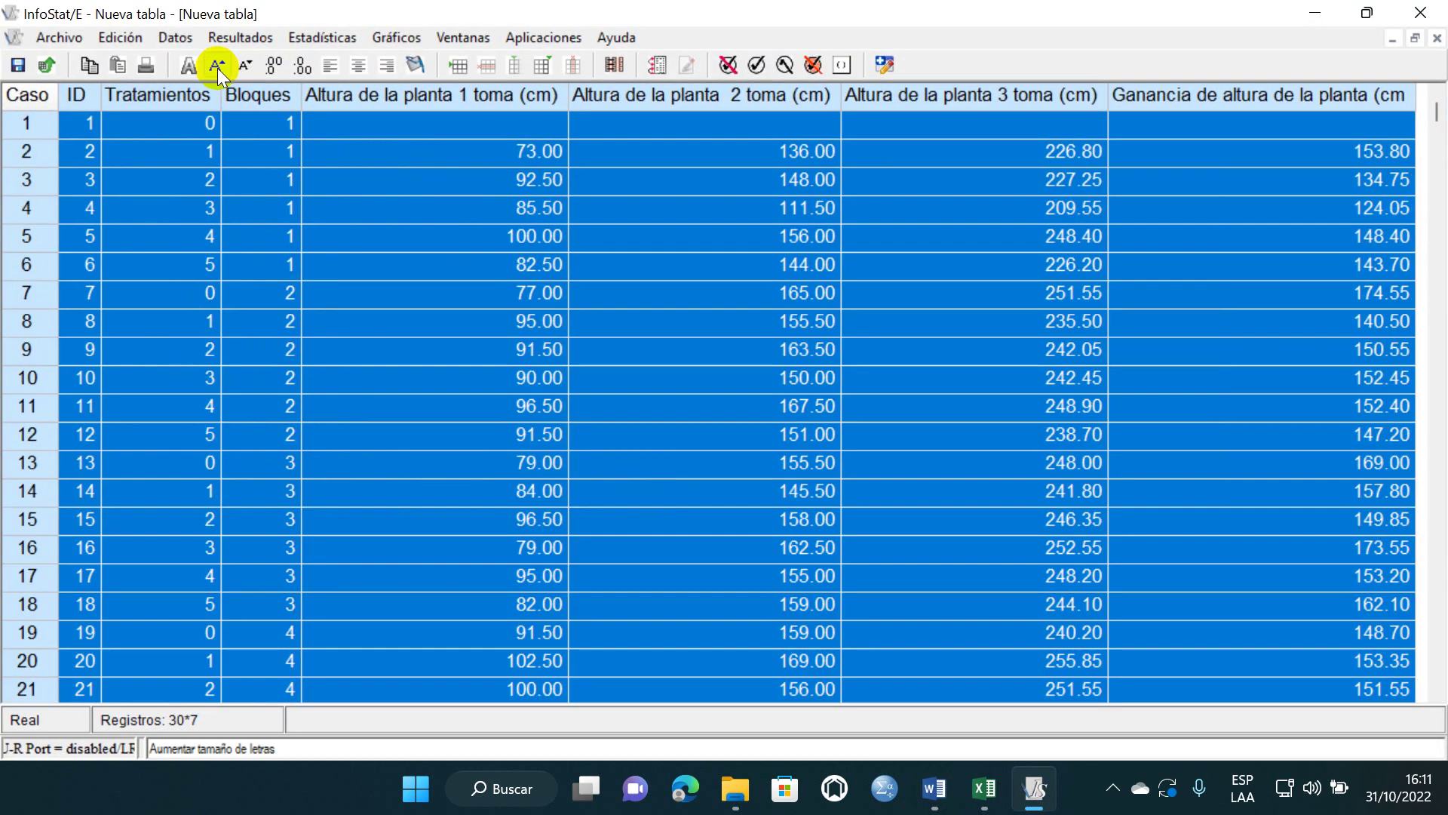
# - Generate Medidas resumen for Altura de la planta 1 toma (cm), classified only by Tratamientos, with n, Media, D.E. and CV, excluding Mín and Máx
pyautogui.click(301, 37)
pyautogui.click(346, 64)
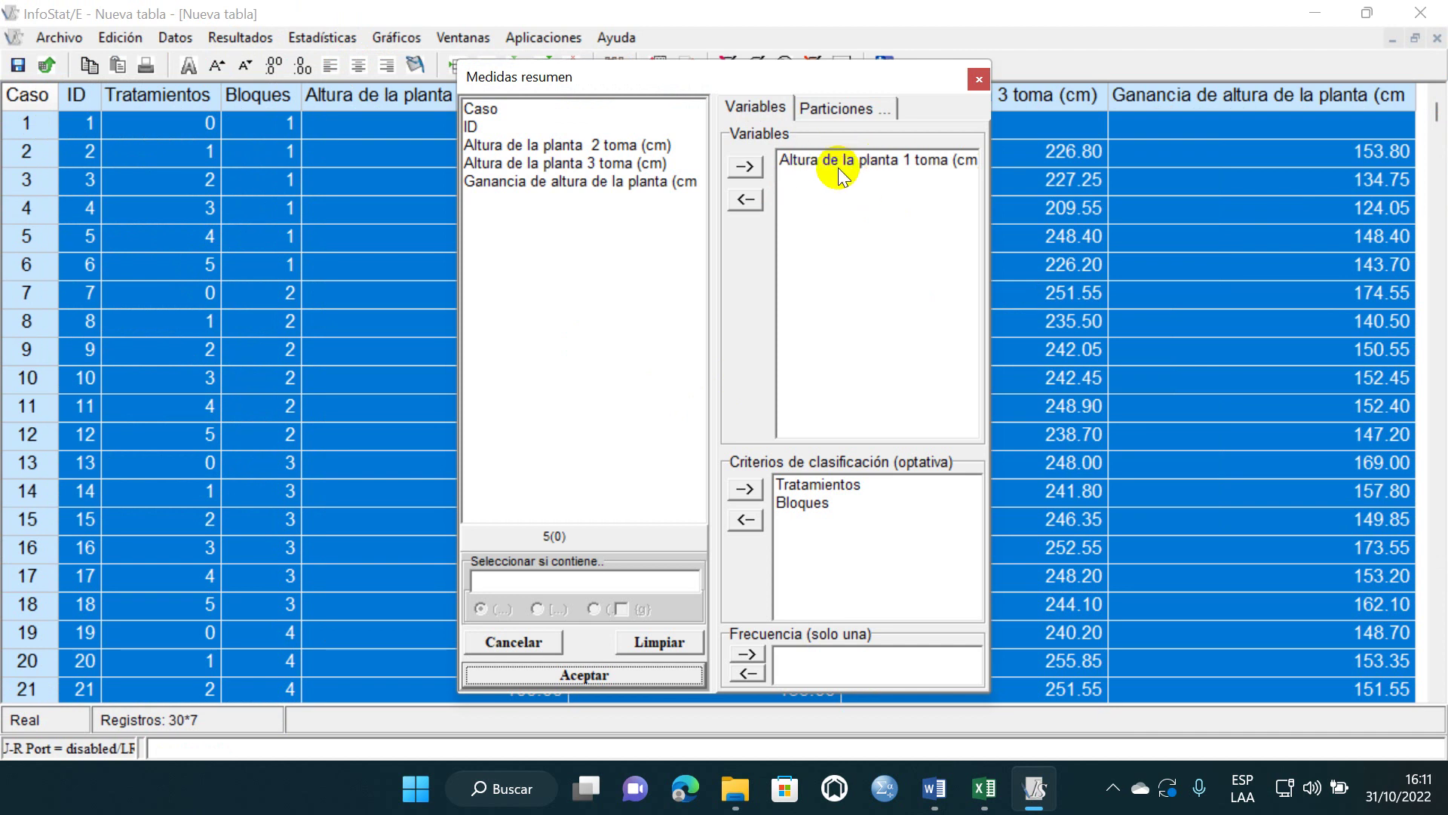
pyautogui.click(801, 503)
pyautogui.click(744, 519)
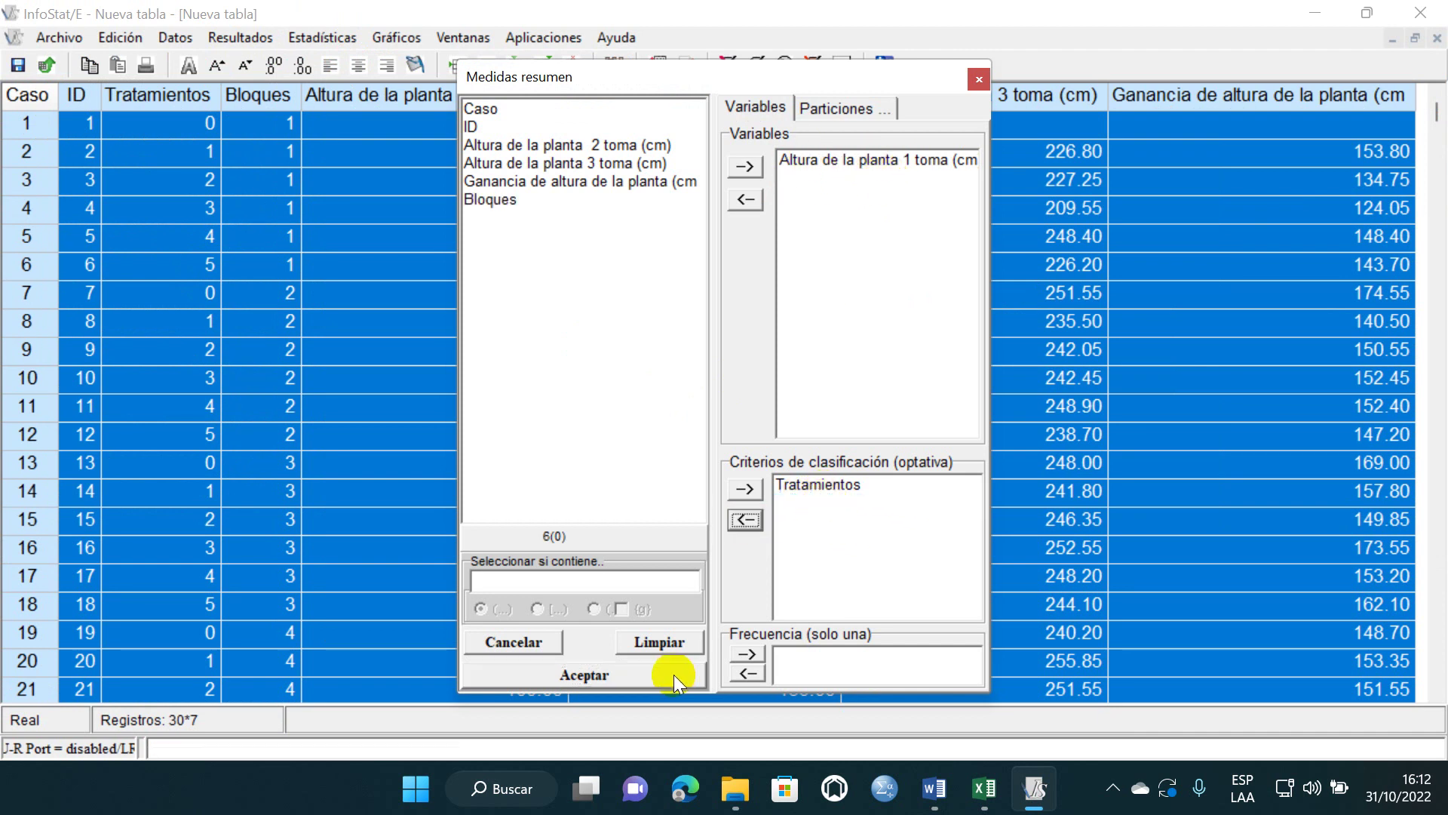
pyautogui.click(645, 675)
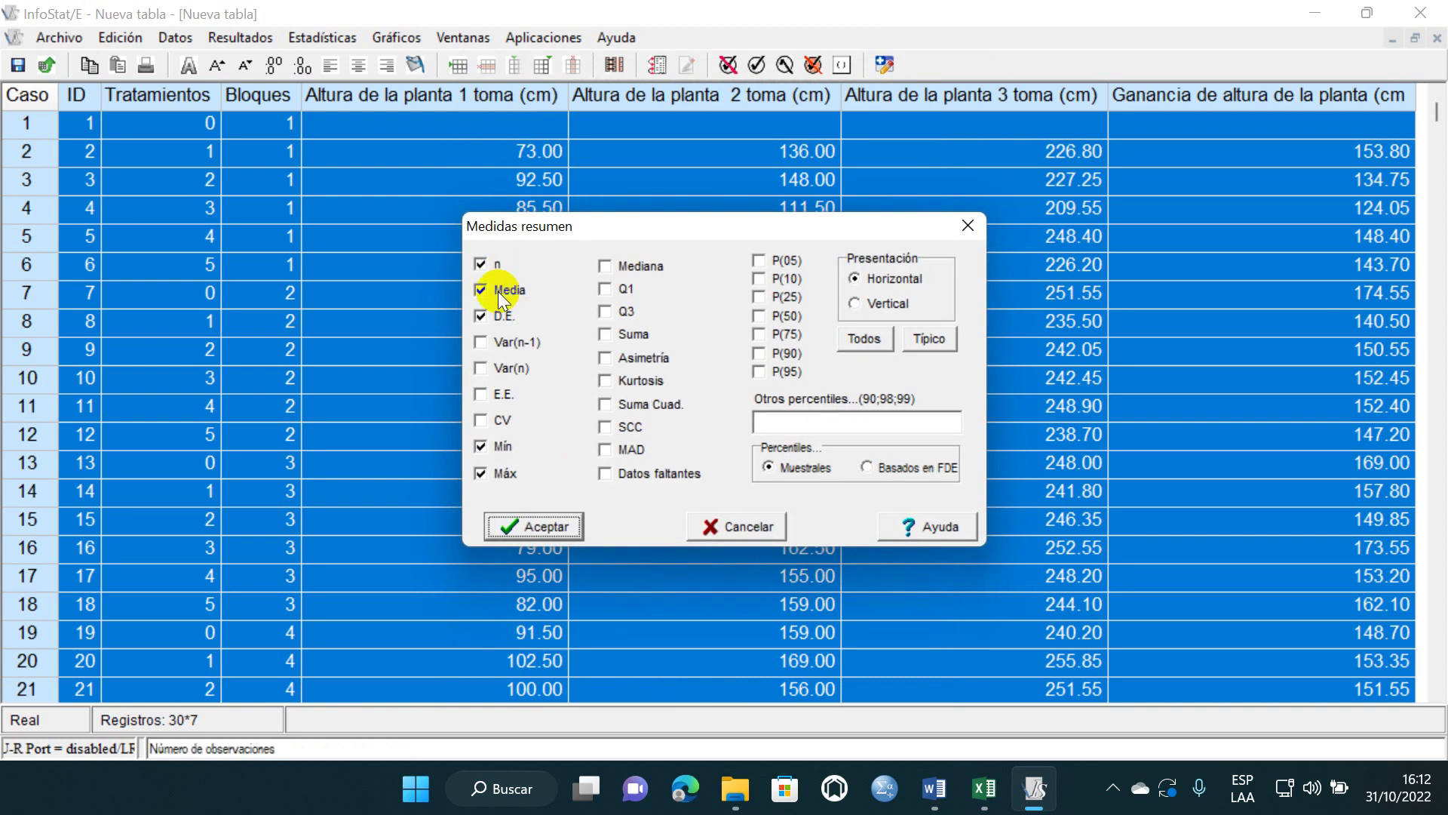
pyautogui.click(479, 421)
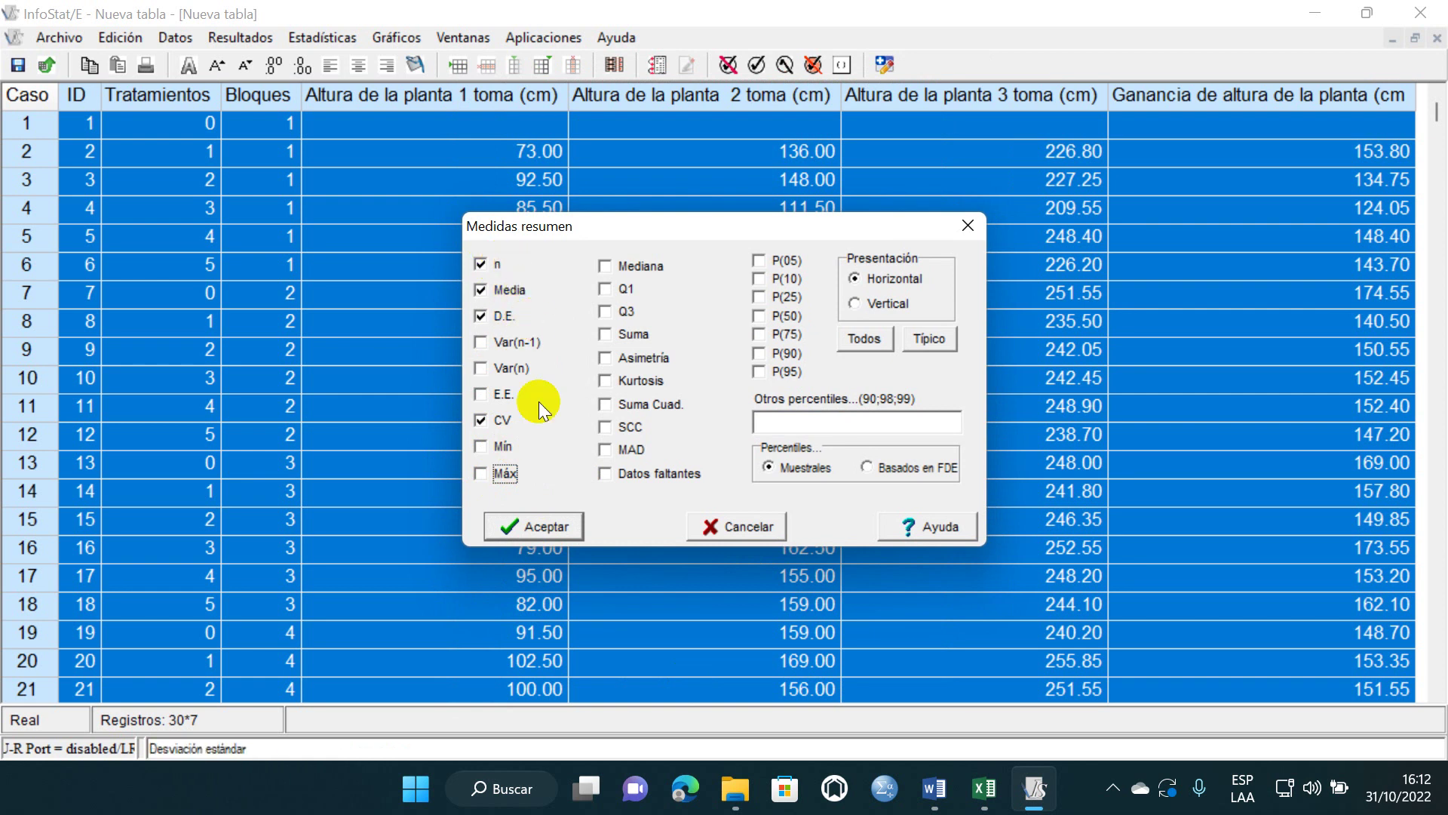
pyautogui.click(546, 527)
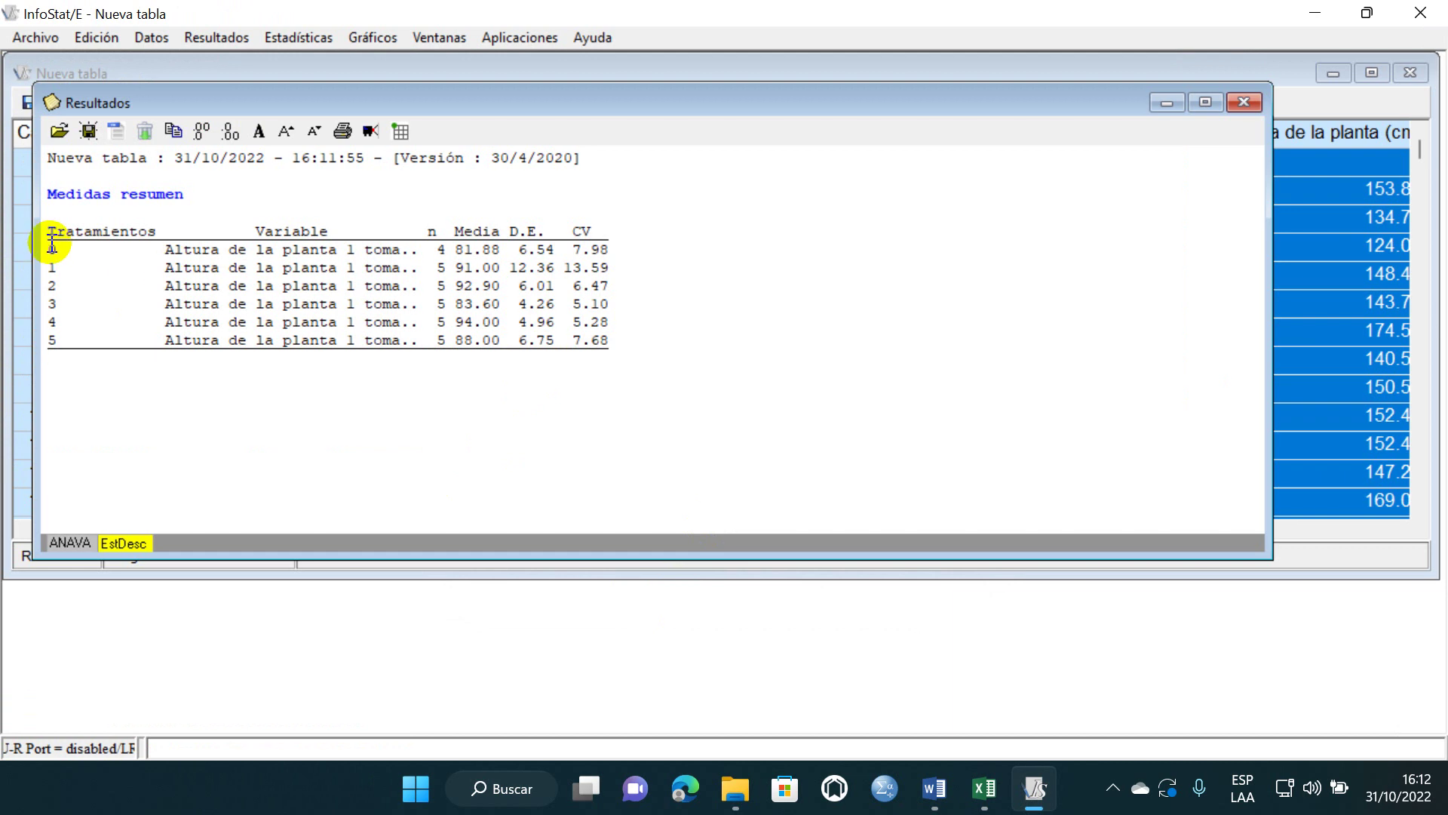
# - Copy the Medidas resumen table from the InfoStat results and paste it into Excel at C79, below the treatment-means chart
pyautogui.moveTo(46, 230); pyautogui.dragTo(526, 346)
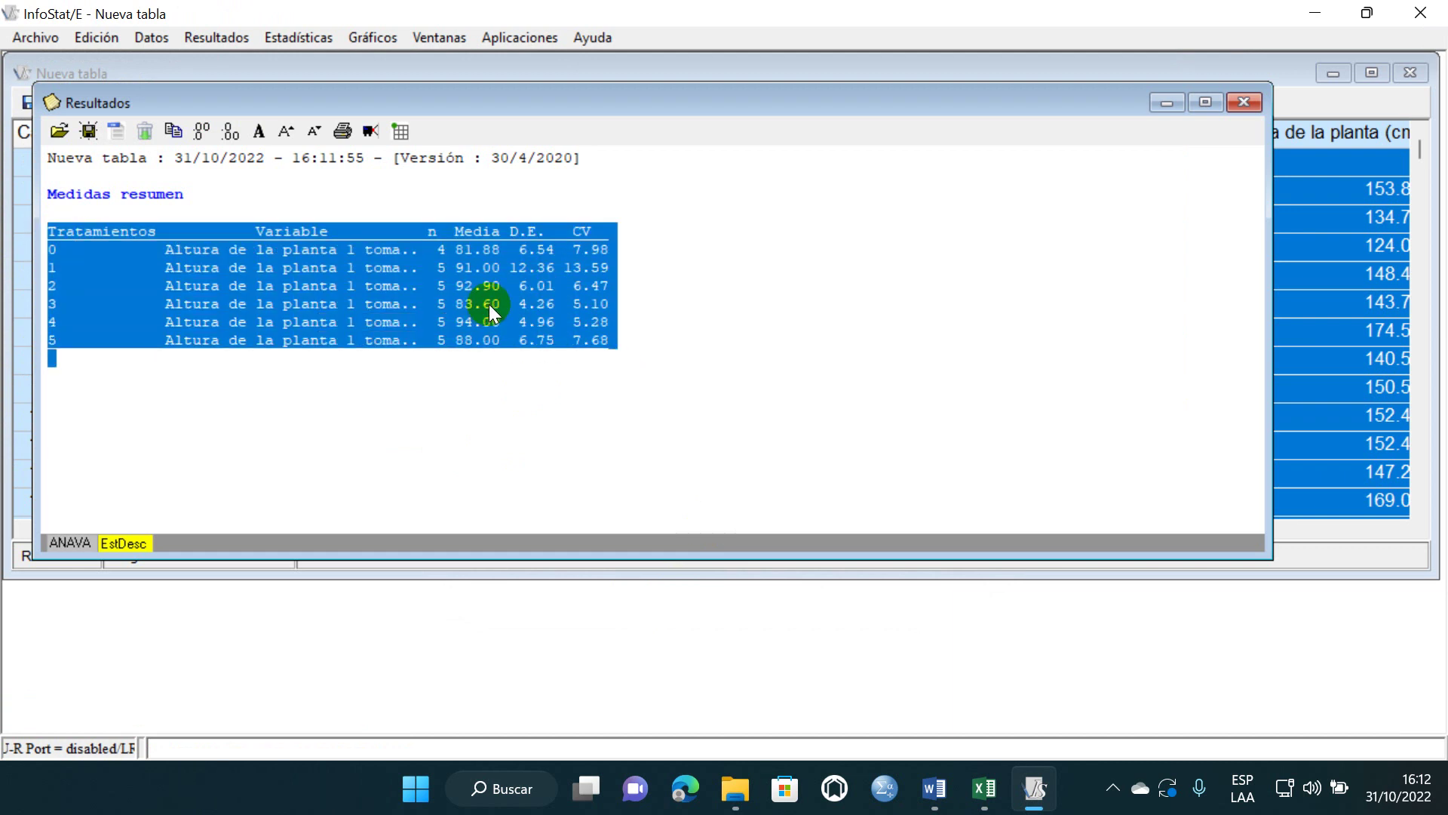
pyautogui.click(985, 788)
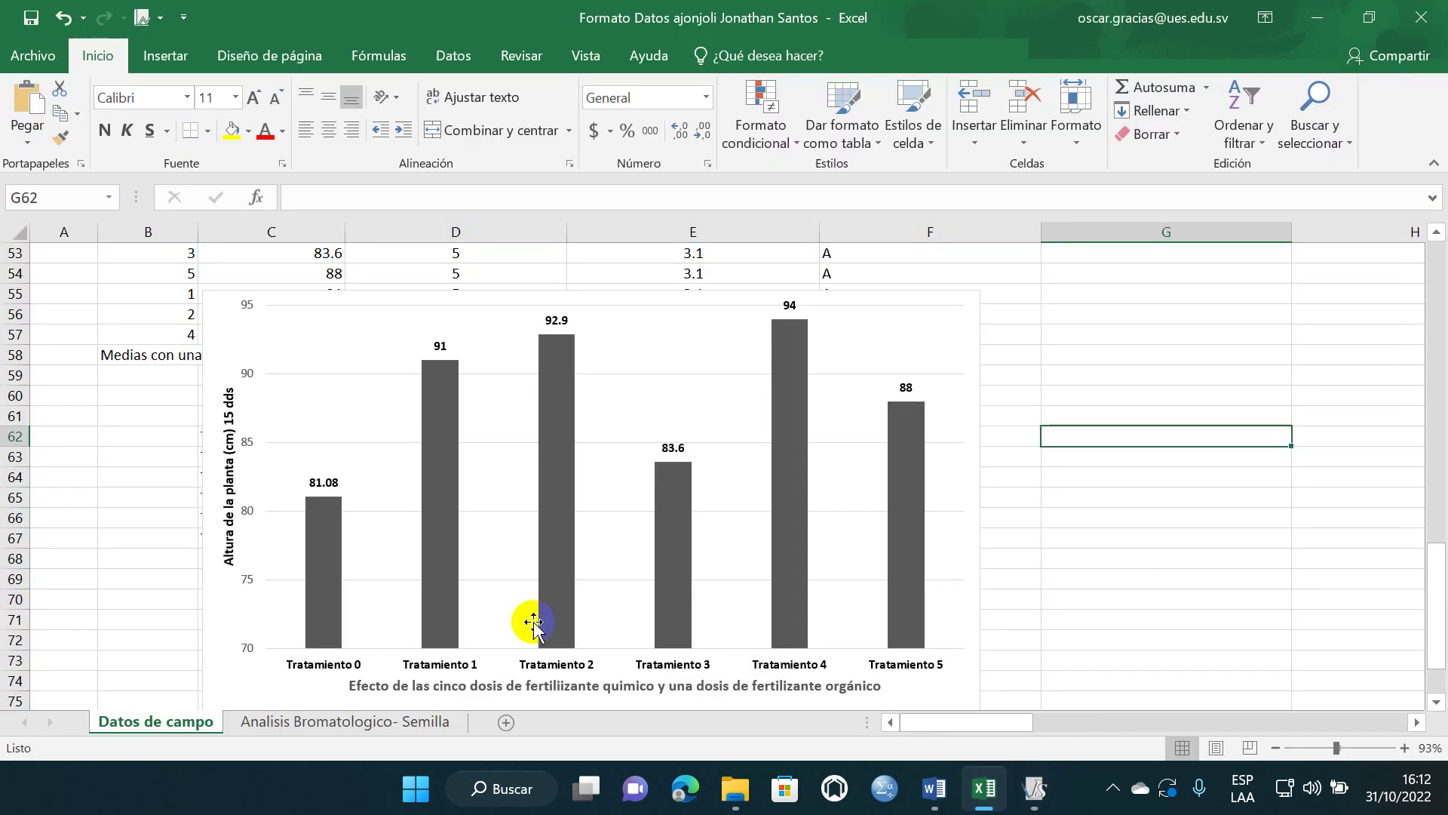
pyautogui.scroll(-2, 505, 588)
pyautogui.click(286, 544)
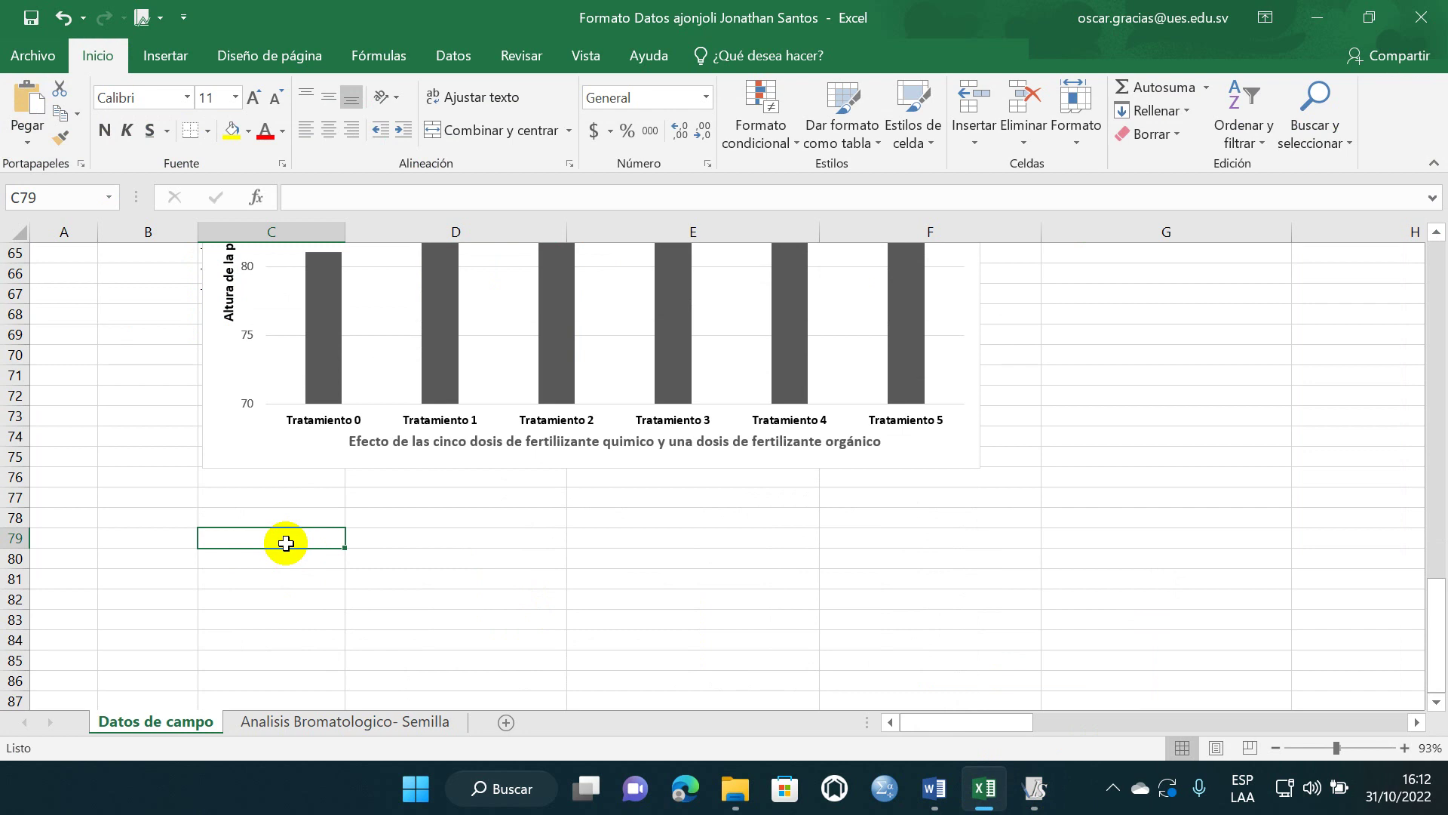
pyautogui.hotkey('ctrl', 'v')
pyautogui.scroll(-3, 738, 575)
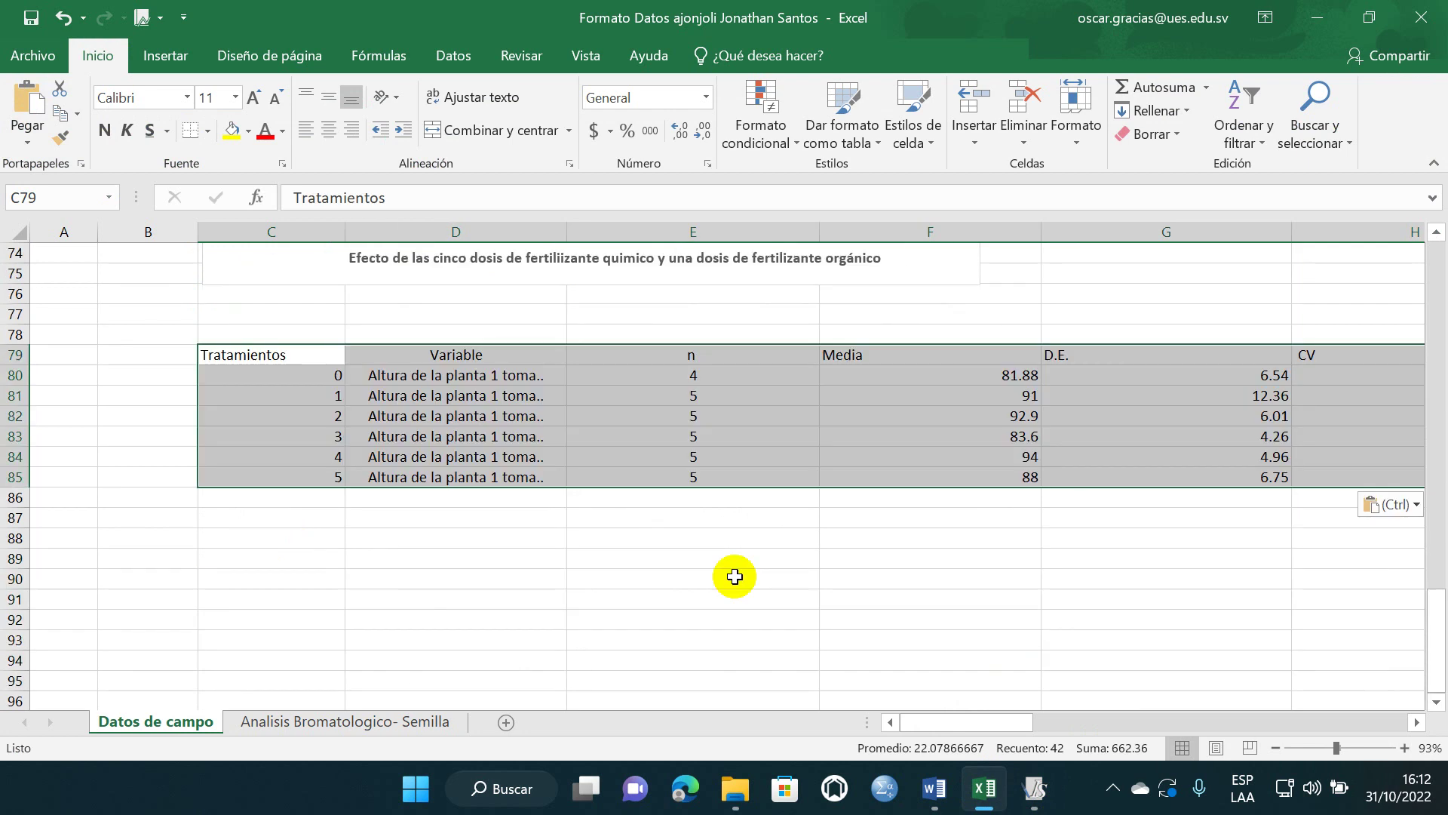
# - Examine the Tratamientos, Variable and n columns of the pasted table and select the empty header cell I79 beside CV
pyautogui.click(310, 401)
pyautogui.moveTo(314, 359); pyautogui.dragTo(312, 480)
pyautogui.click(479, 556)
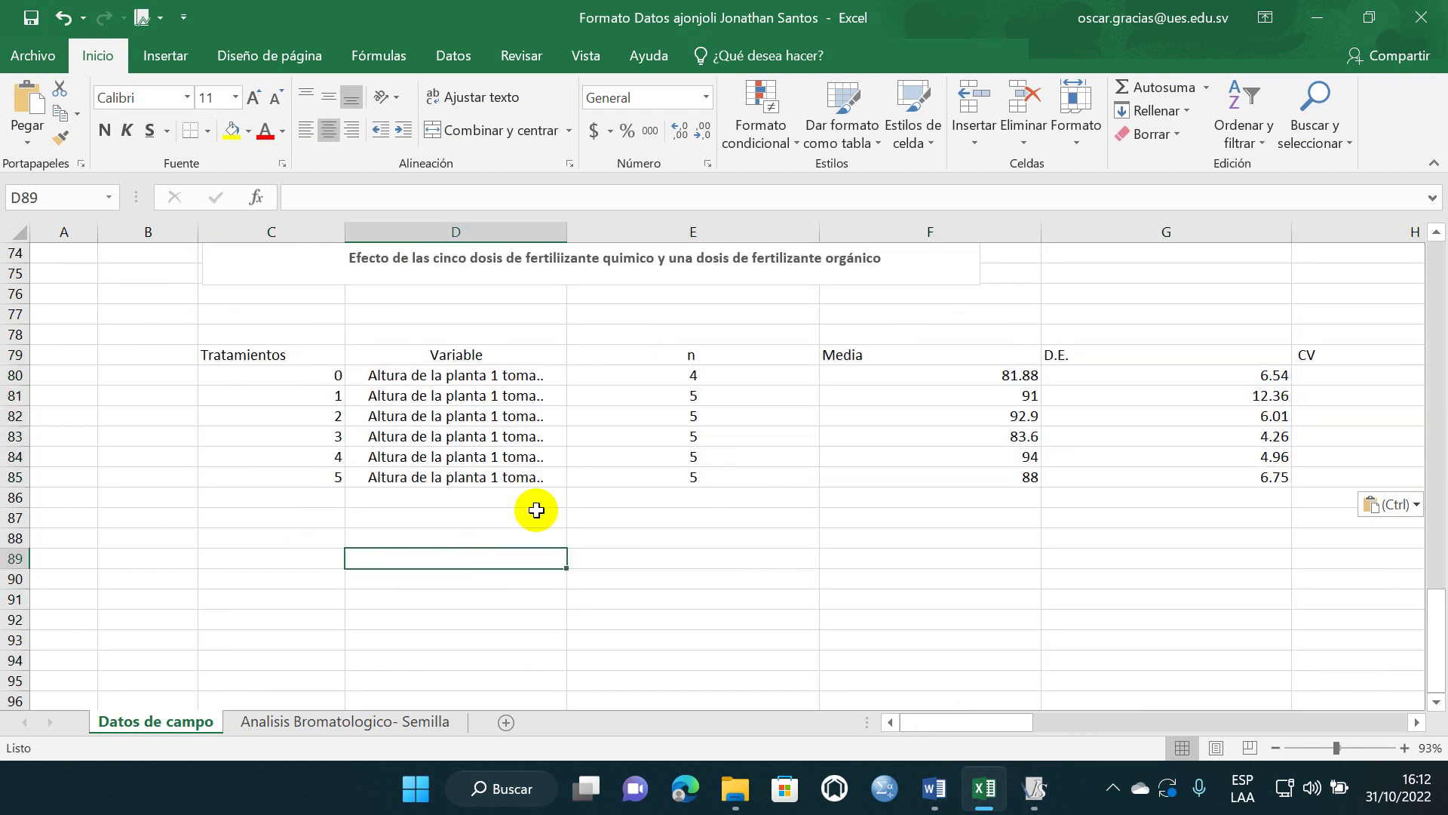
pyautogui.click(432, 377)
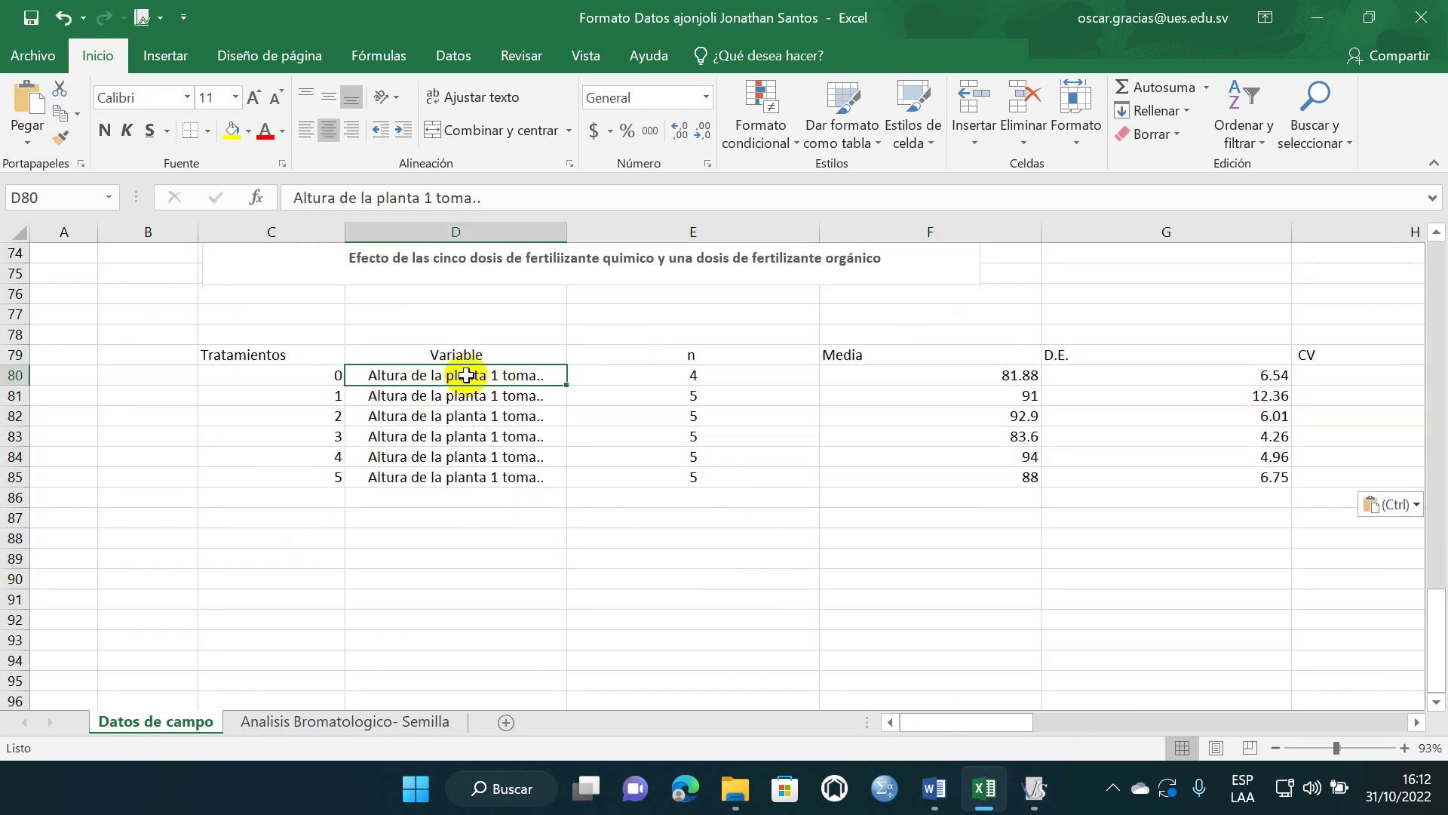
pyautogui.moveTo(477, 413); pyautogui.dragTo(484, 480)
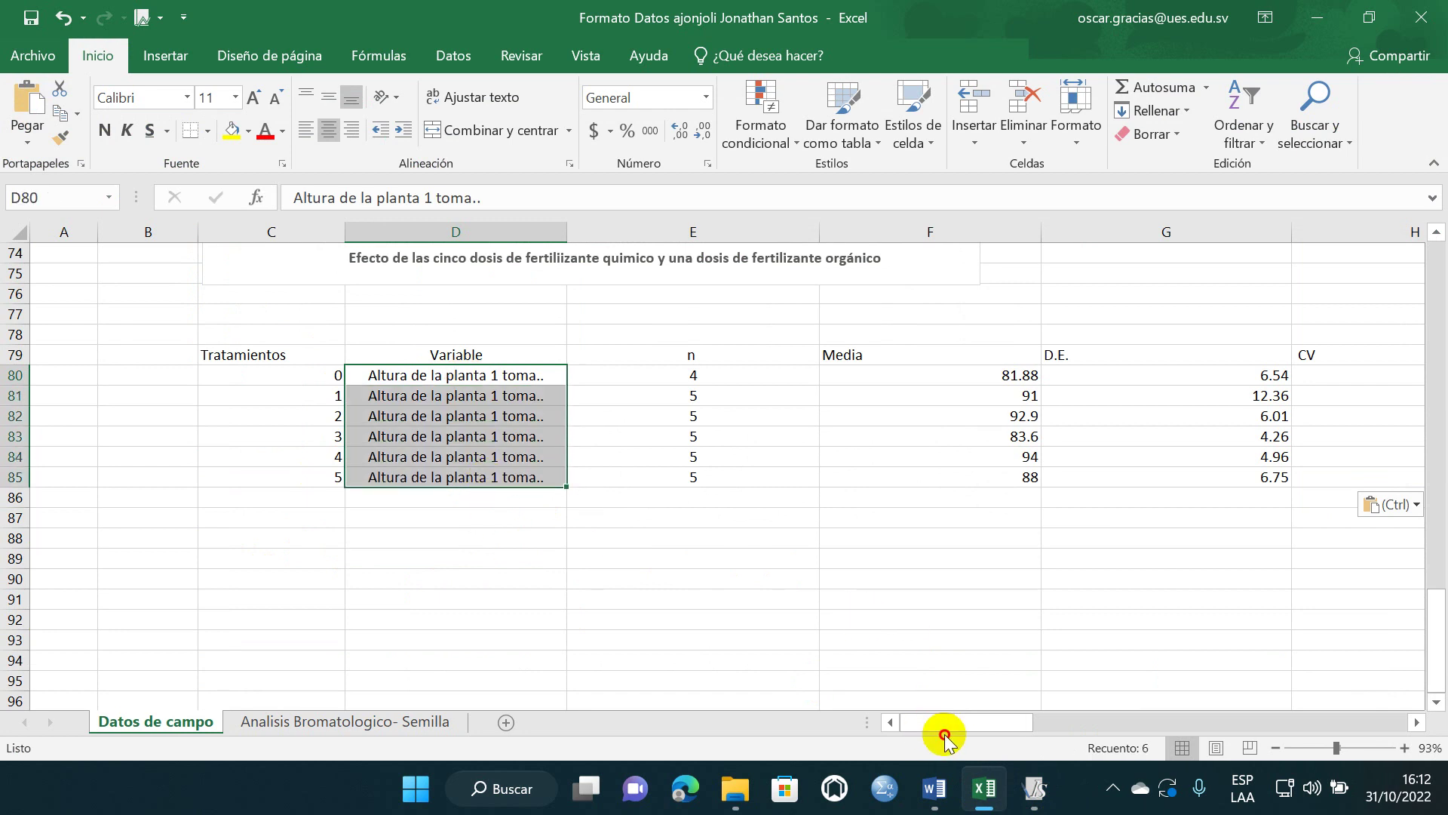
pyautogui.click(717, 373)
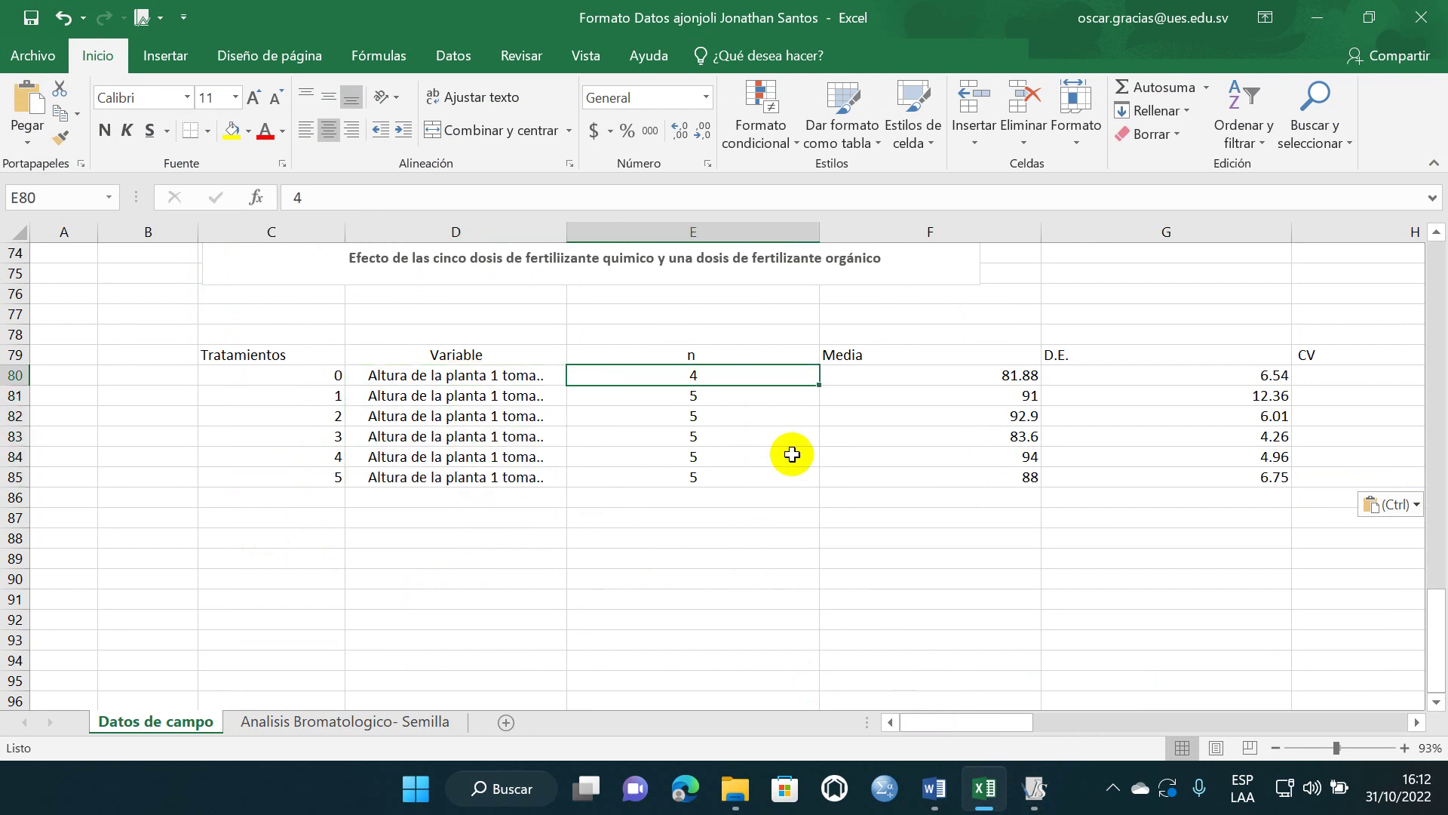
pyautogui.moveTo(981, 727); pyautogui.dragTo(1091, 726)
pyautogui.click(819, 354)
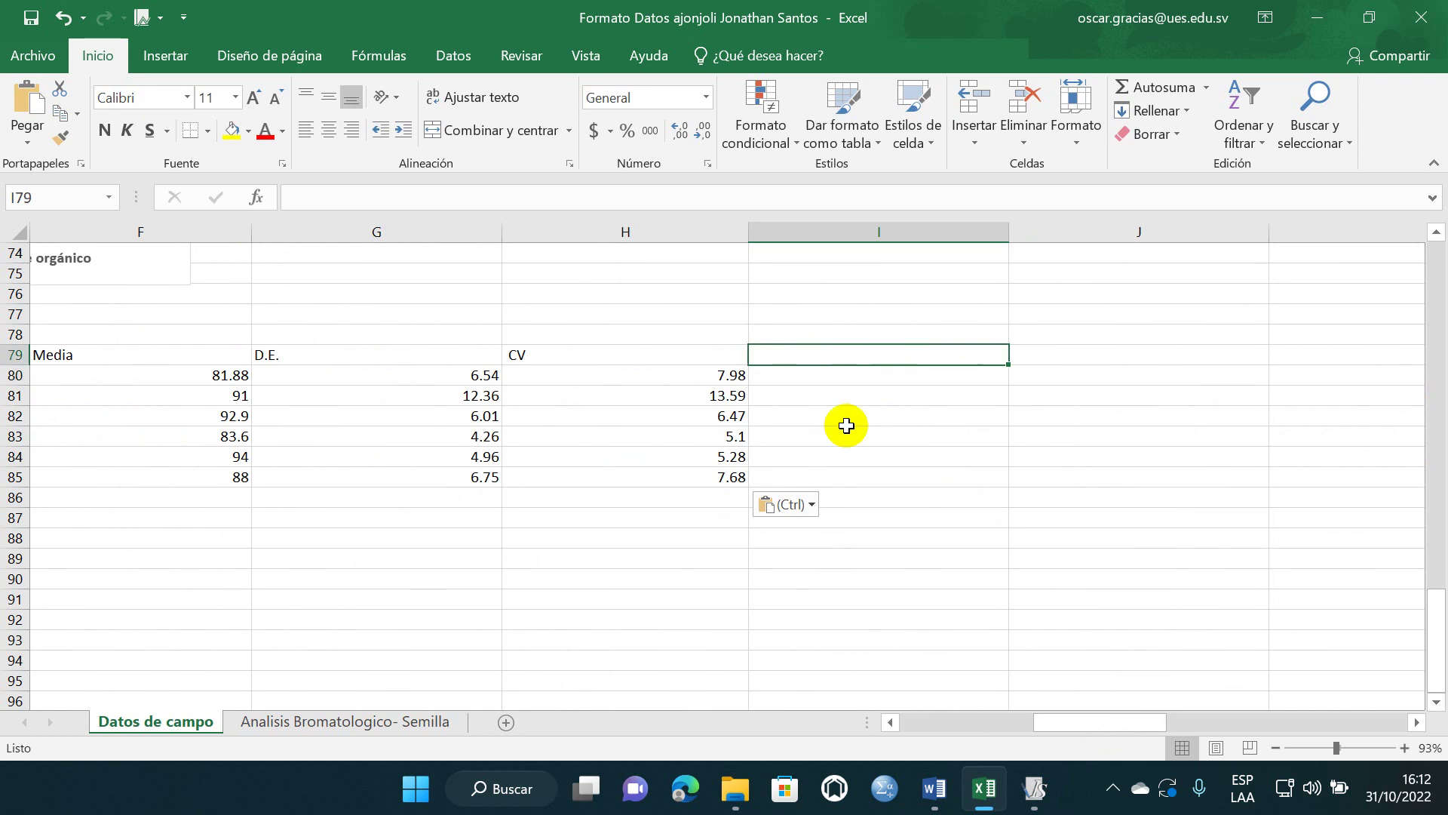
# - Switch to InfoStat and select the Tratamientos p-valor in the ANAVA analysis-of-variance table
pyautogui.moveTo(1035, 789)
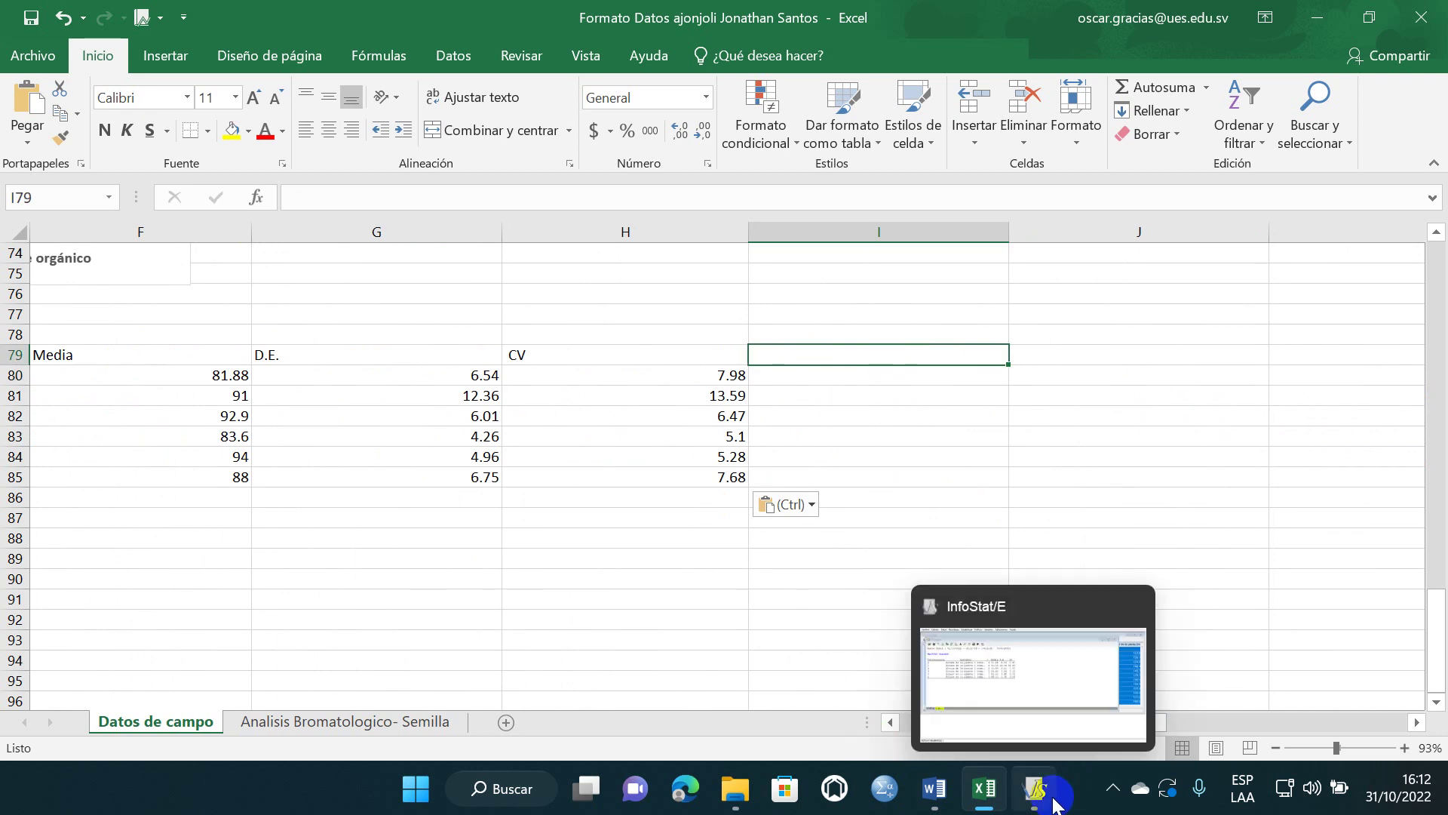
pyautogui.click(1013, 677)
pyautogui.click(70, 544)
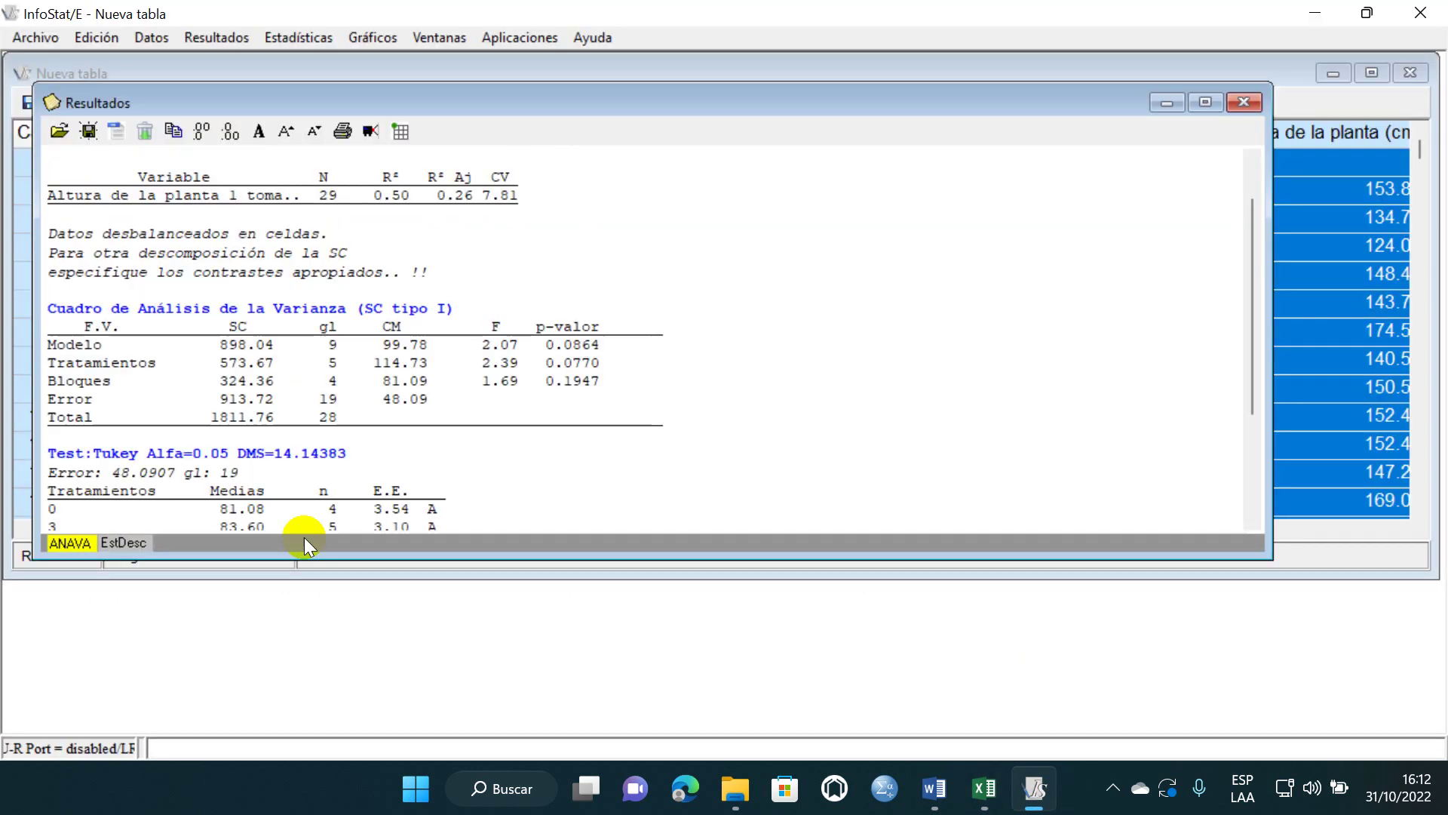
pyautogui.doubleClick(579, 362)
# - Switch to the Laboratorio 1 document in Word and undo the removal of "Producción de yuca" from the Cuadro x Variable cell
pyautogui.moveTo(932, 805)
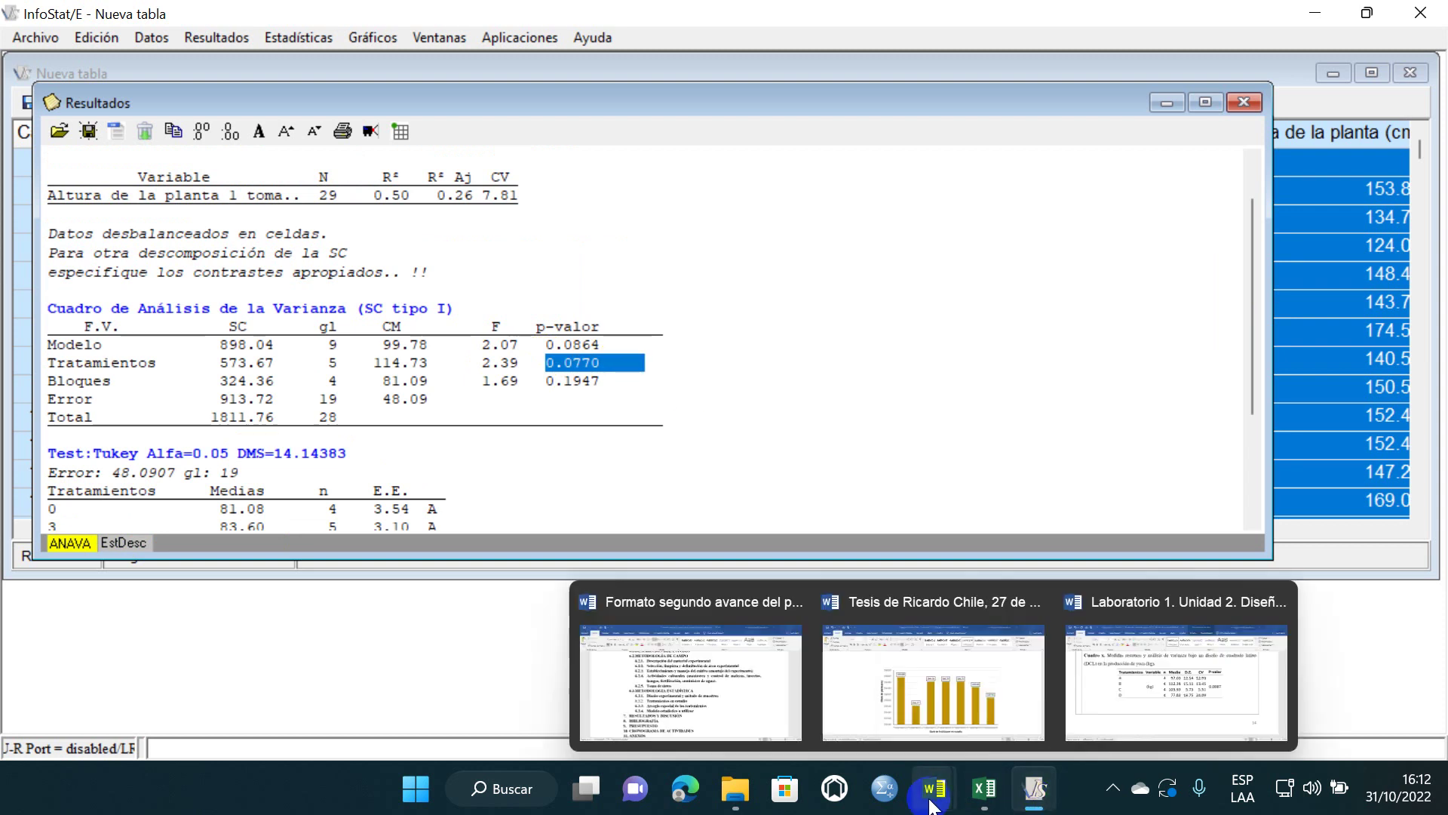
pyautogui.click(1105, 698)
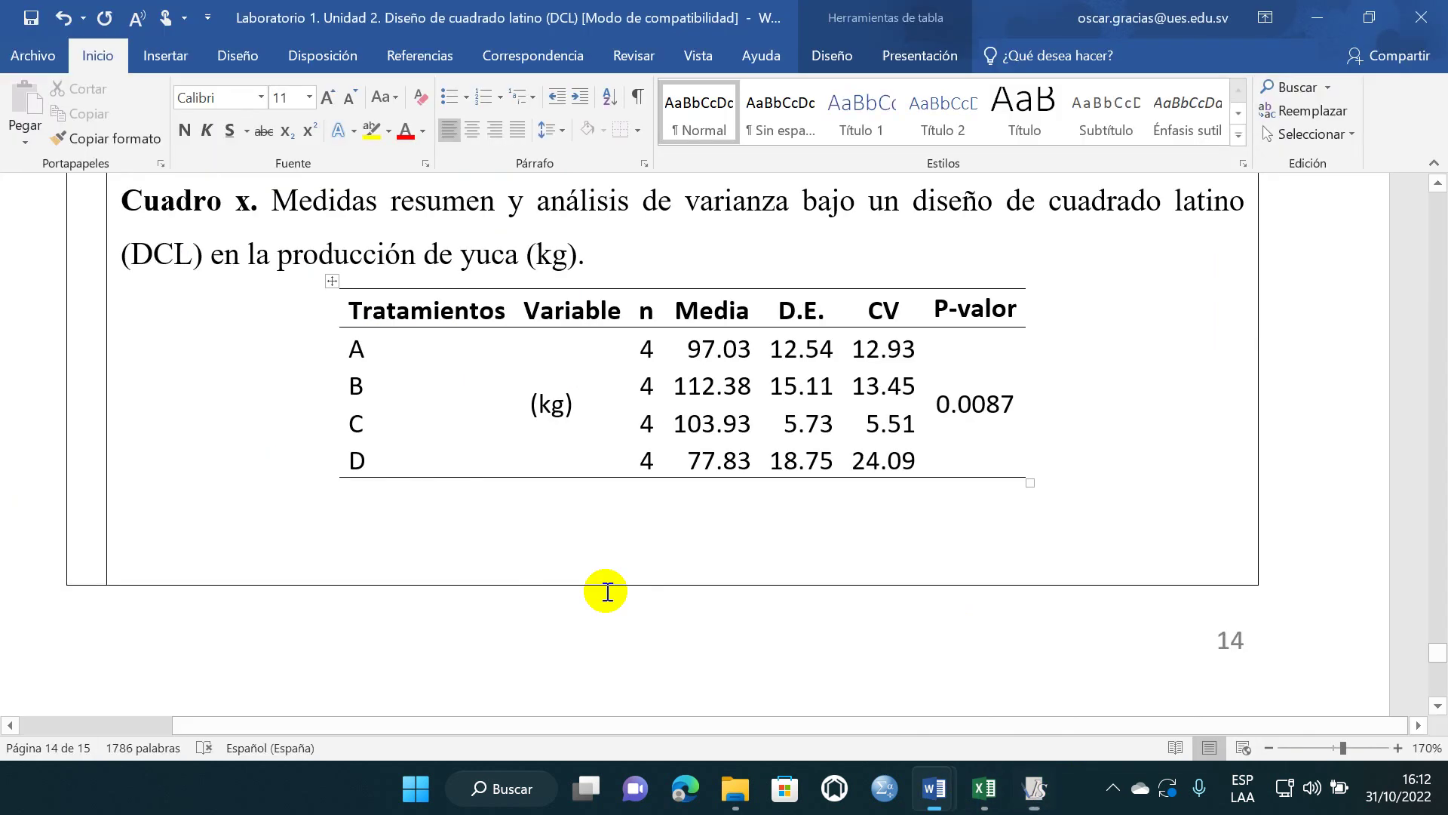
pyautogui.click(1028, 473)
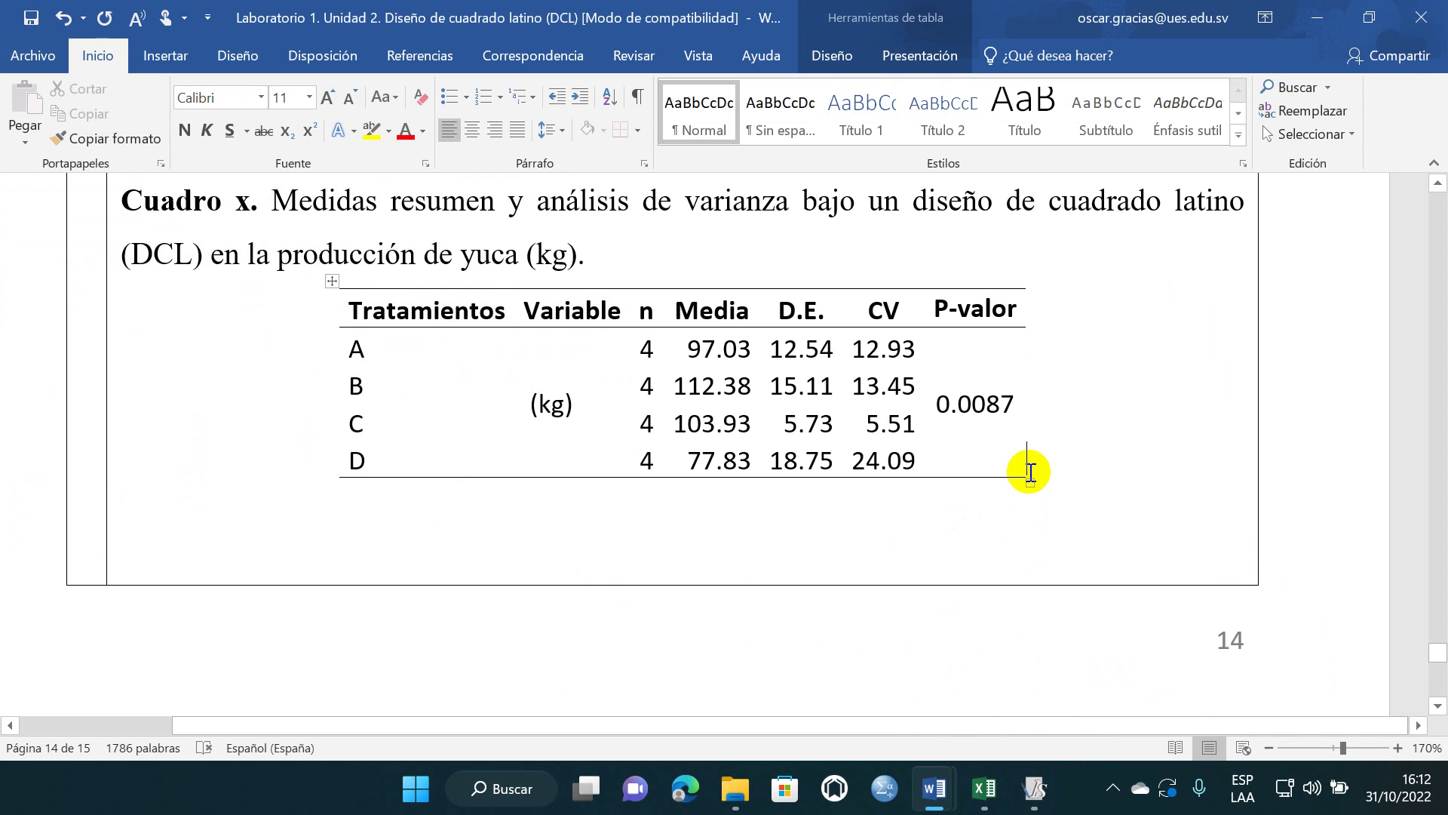
pyautogui.press('Return')
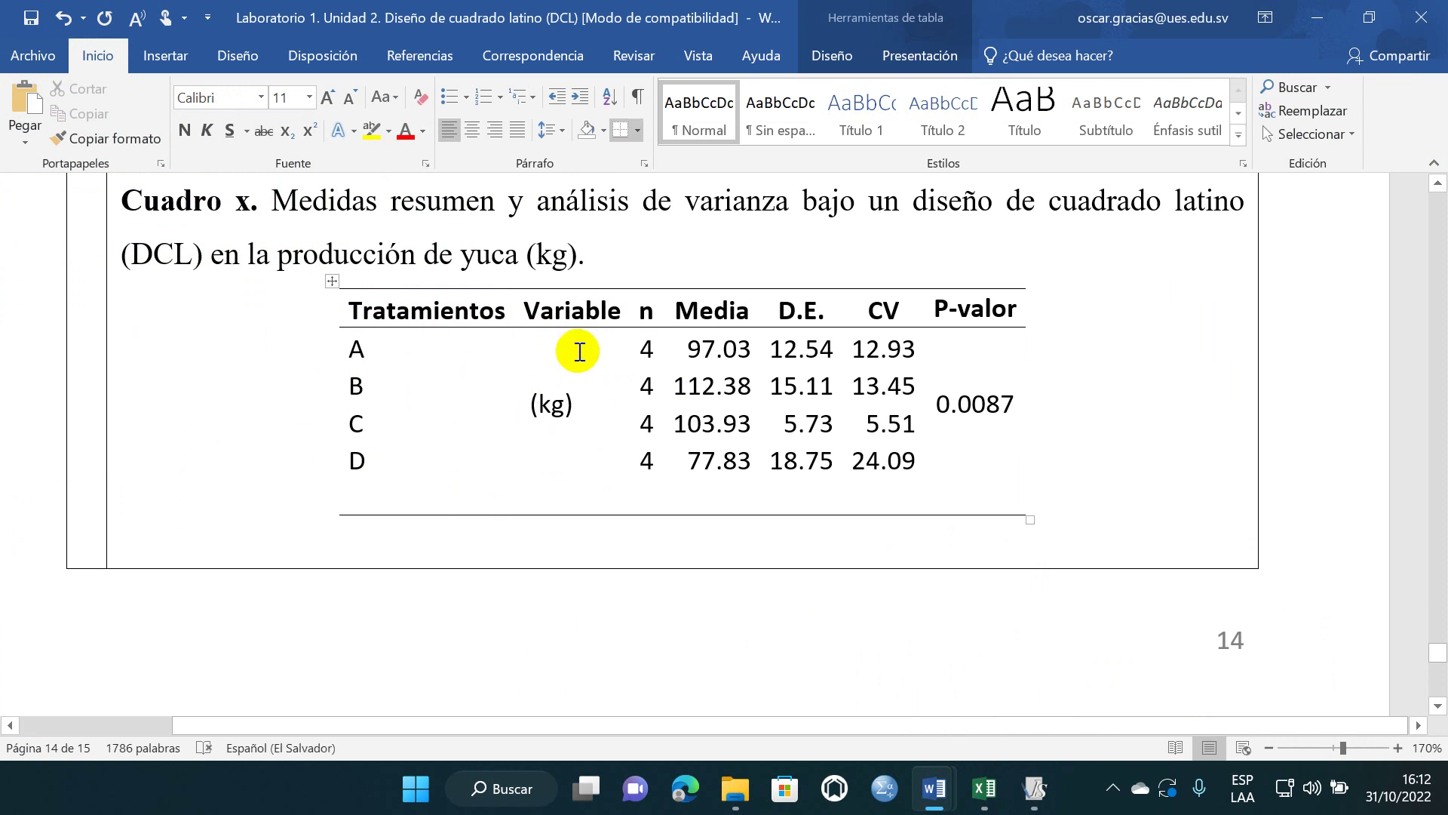
pyautogui.click(510, 418)
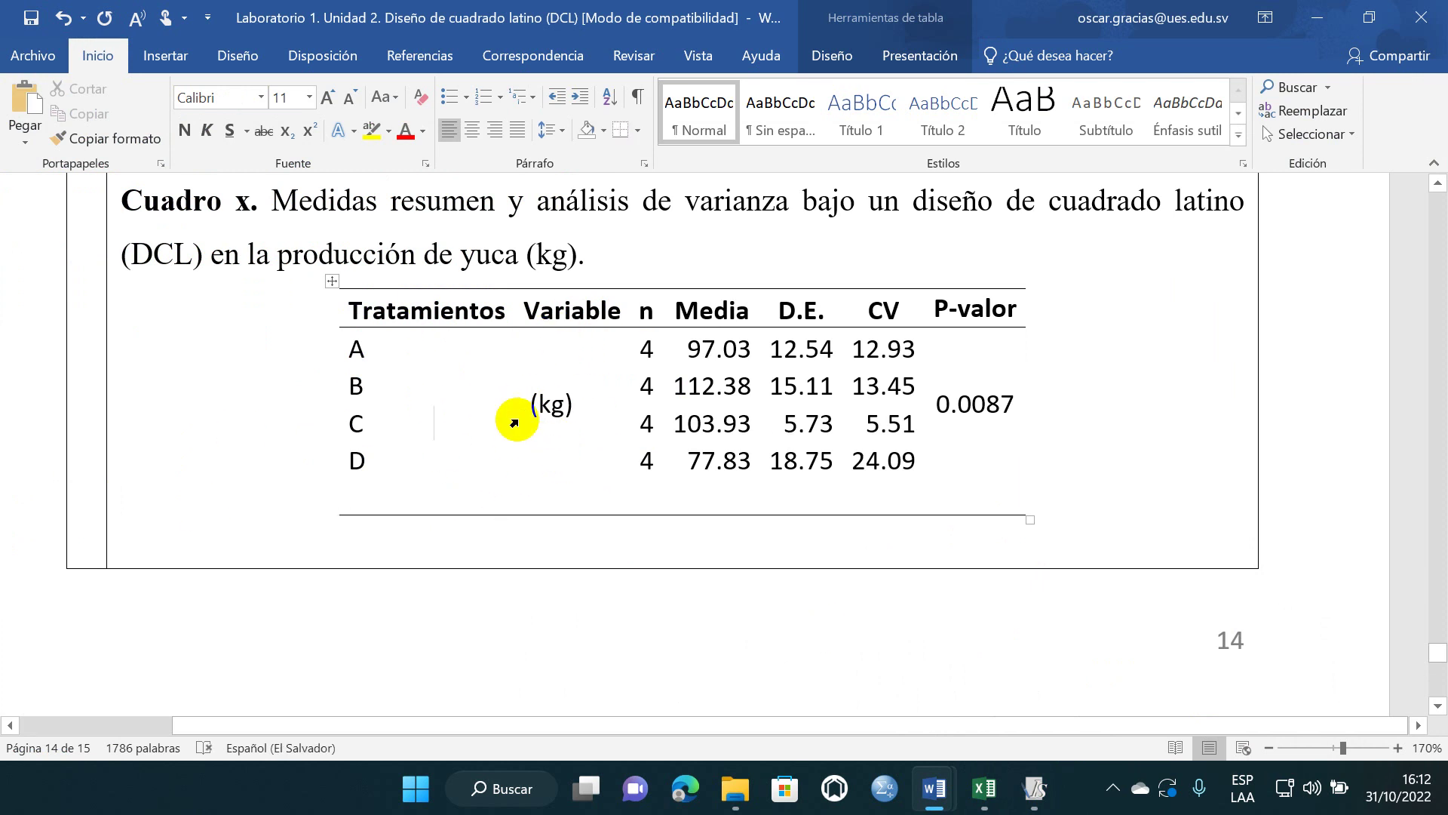
pyautogui.hotkey('ctrl', 'z')
pyautogui.hotkey('ctrl', 'z')
pyautogui.hotkey('ctrl', 'z')
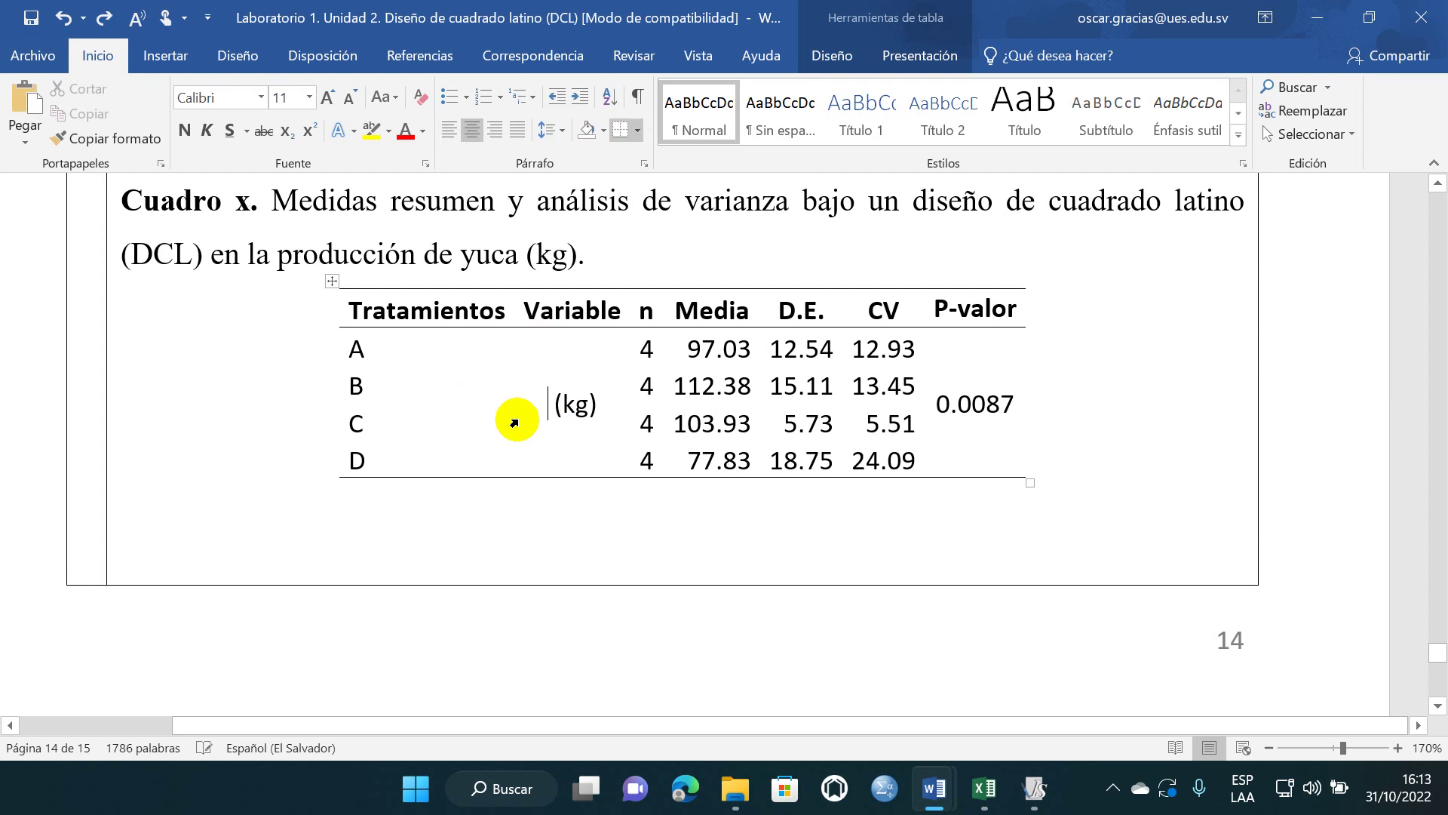
pyautogui.hotkey('ctrl', 'z')
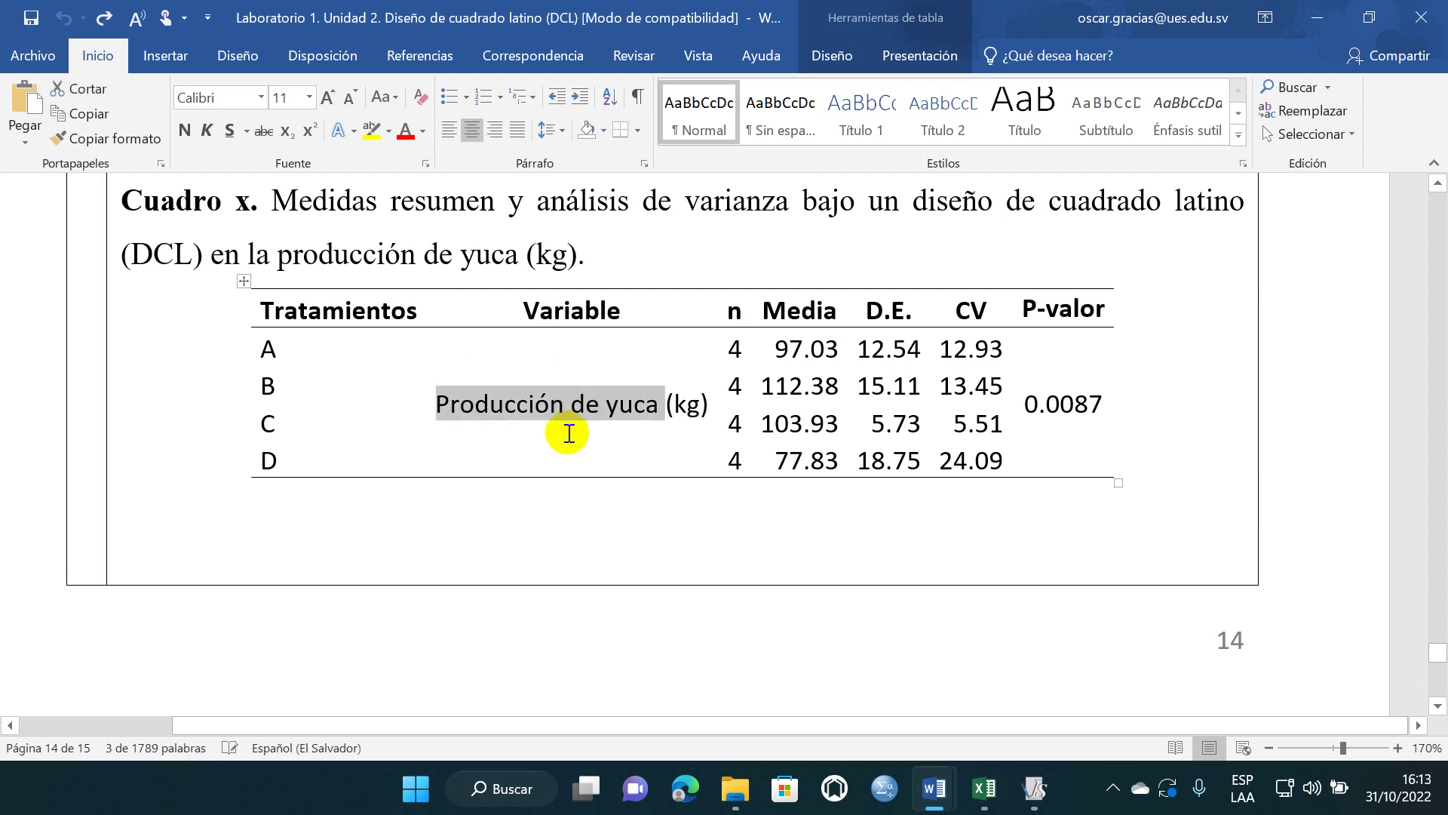
# - Examine the Variable cell and the overall layout of the Cuadro x table as the model for presenting results
pyautogui.click(591, 504)
pyautogui.moveTo(430, 407); pyautogui.dragTo(735, 419)
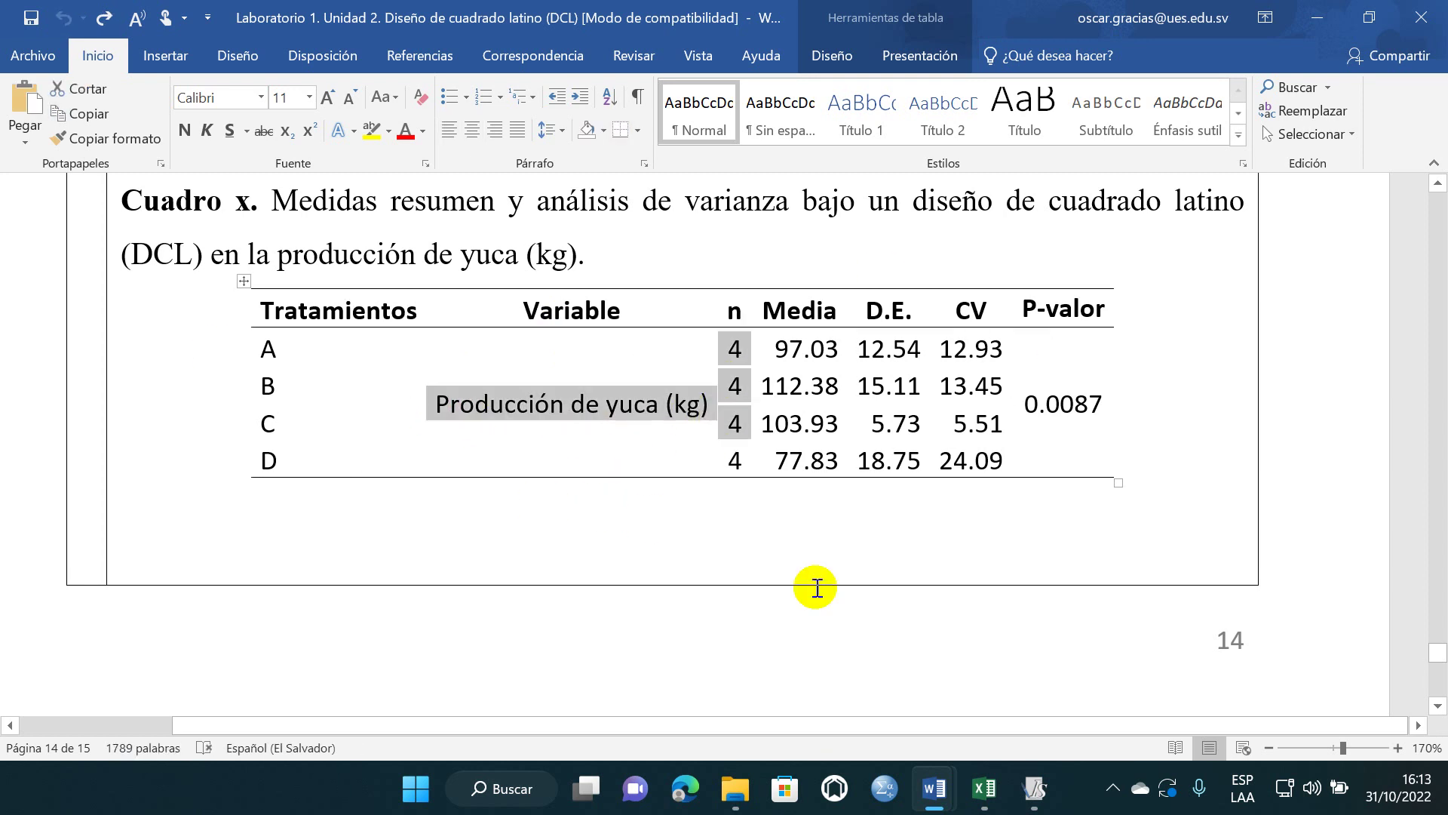
pyautogui.click(550, 517)
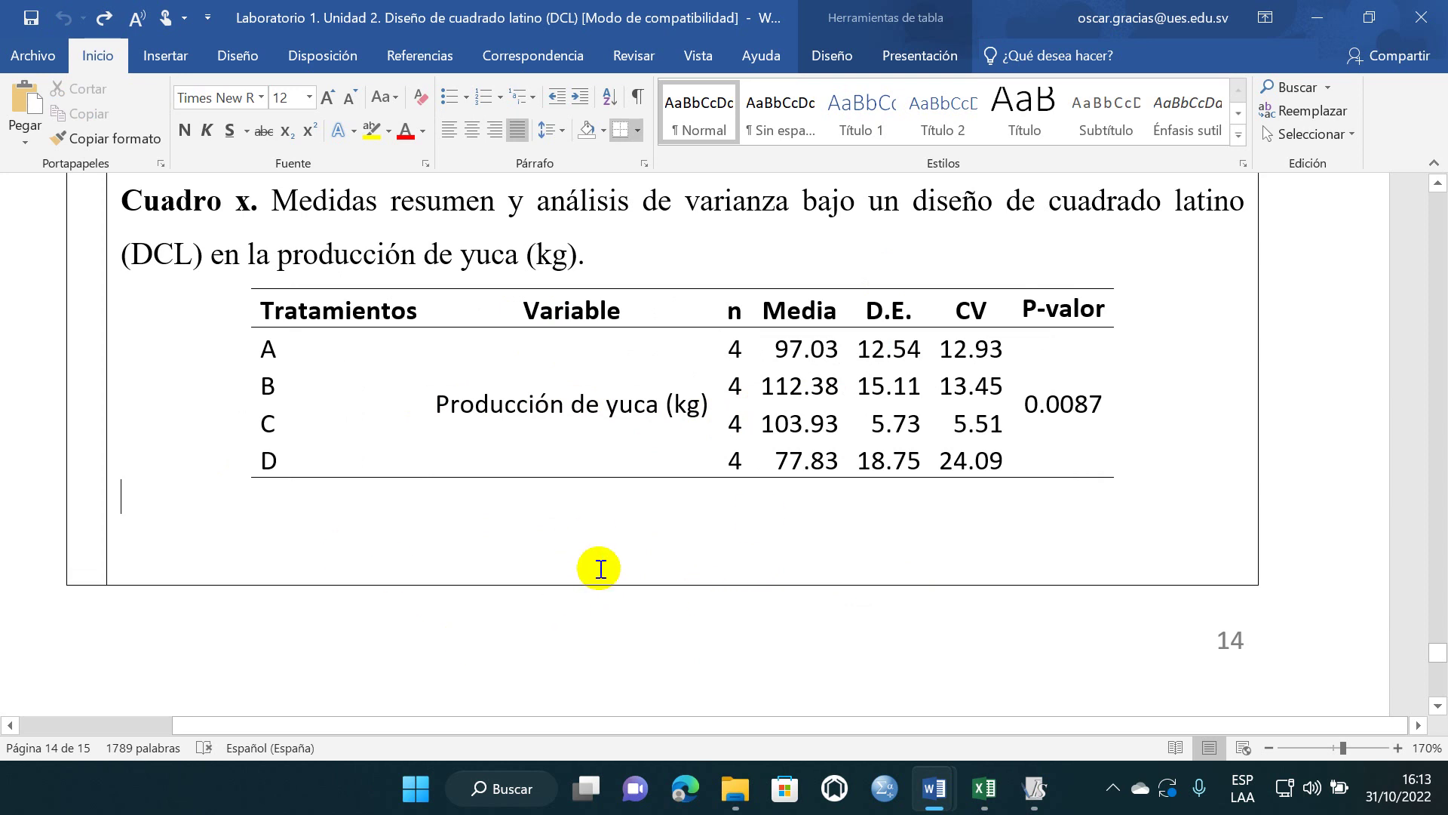
pyautogui.scroll(-1, 466, 530)
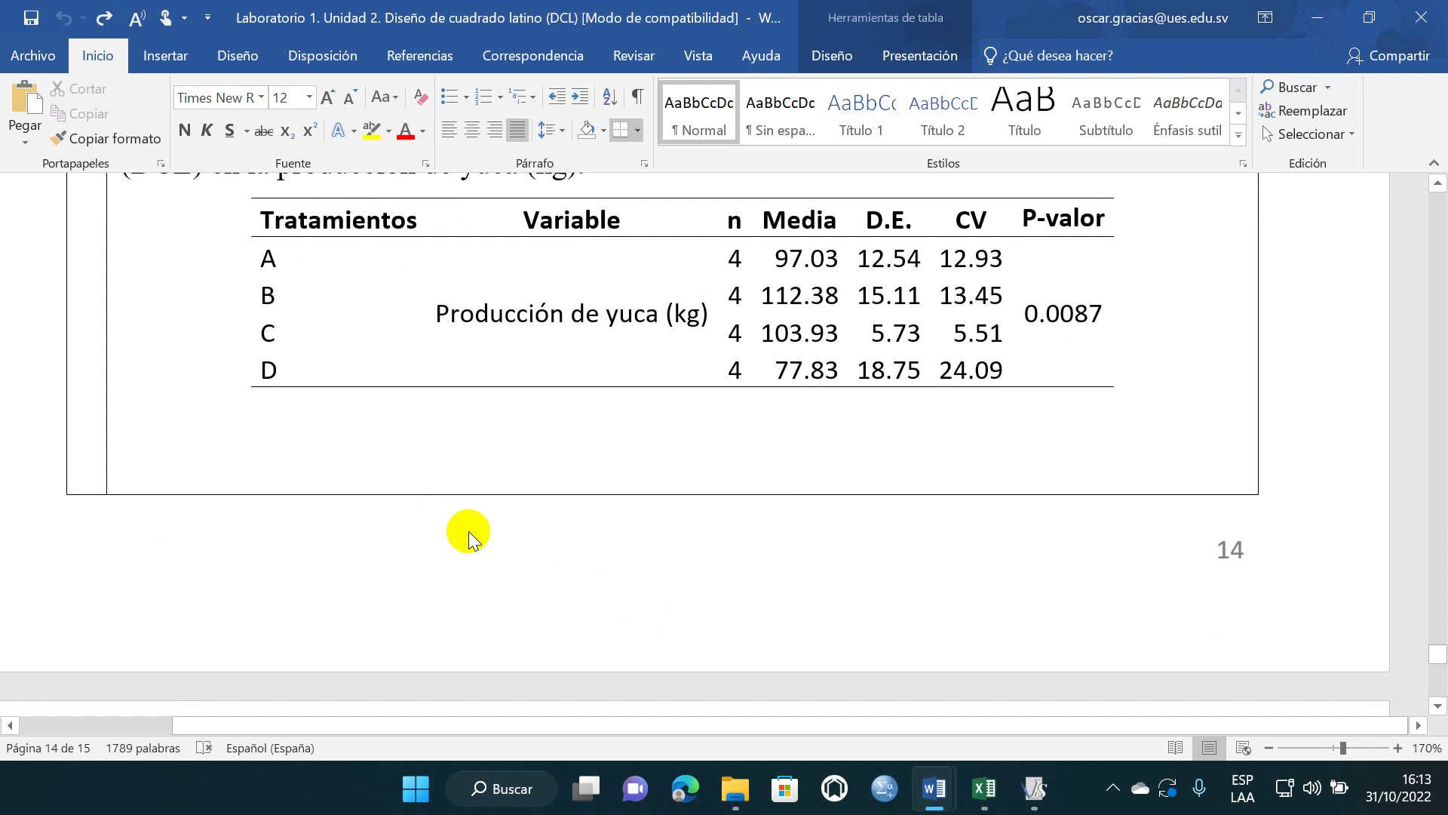
pyautogui.scroll(1, 467, 532)
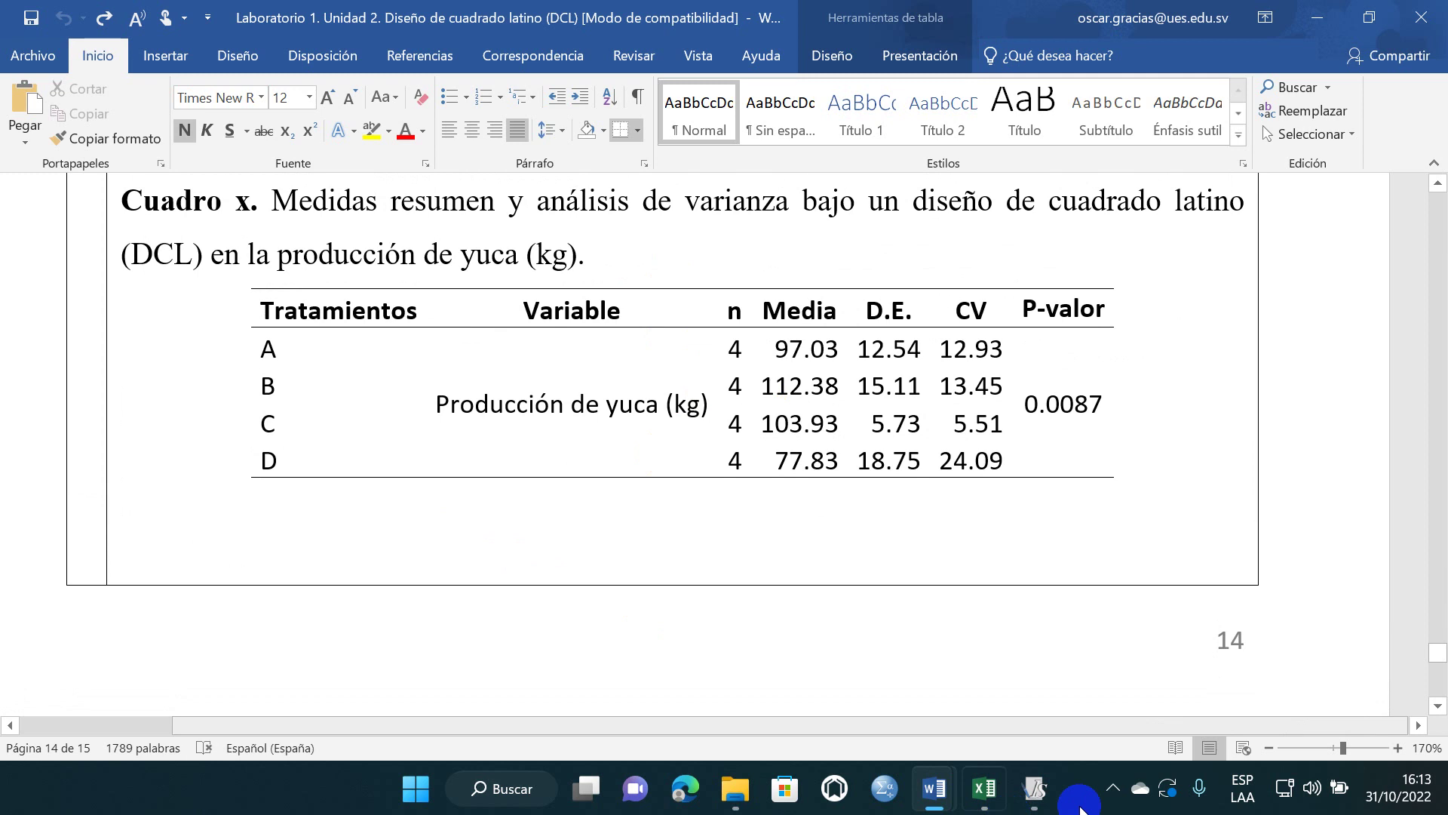
# - Switch to the sesame thesis document and look through its conclusions and the RECOMENDACIONES section
pyautogui.moveTo(971, 802)
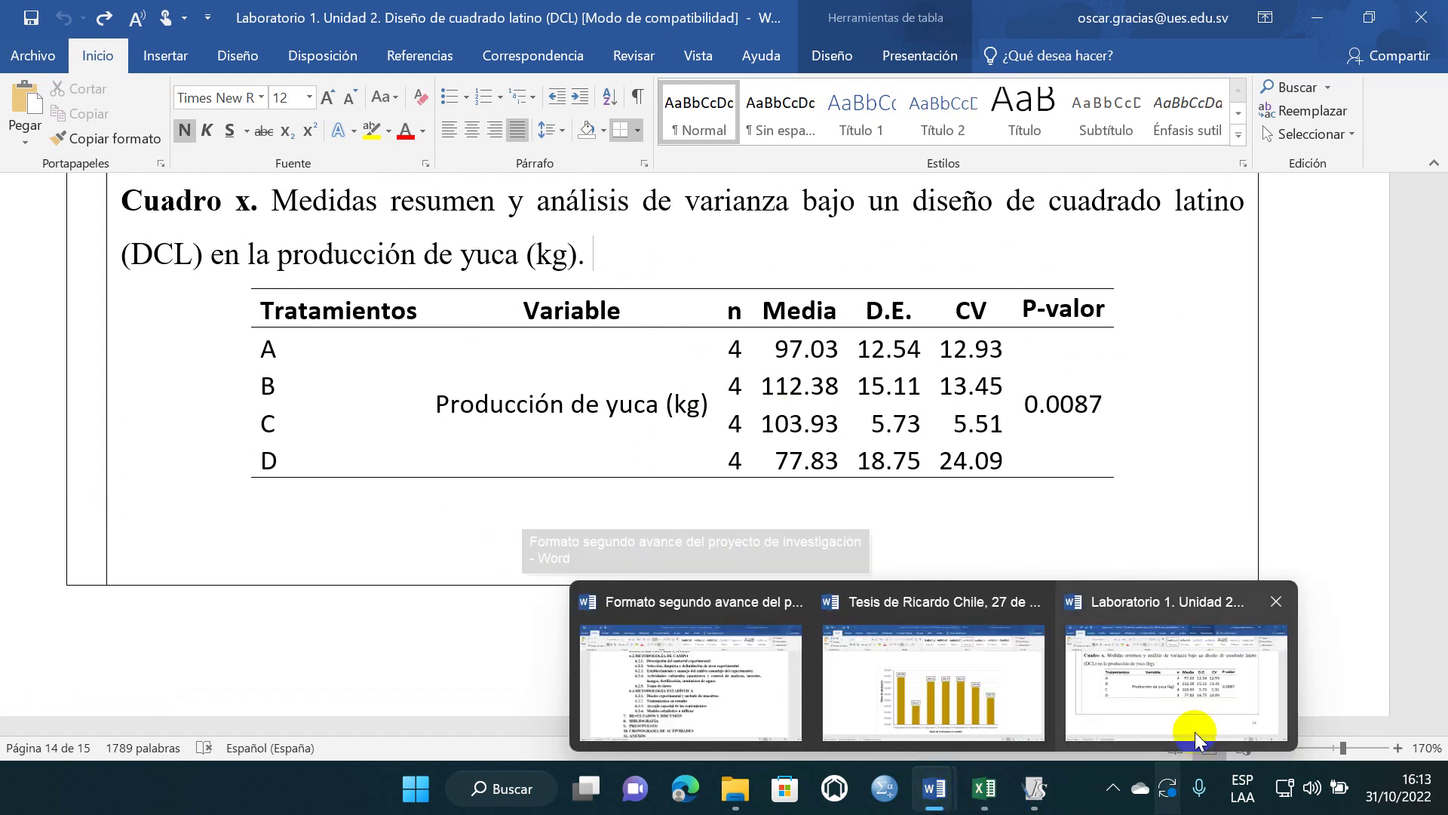
pyautogui.click(943, 683)
pyautogui.scroll(-5, 1358, 426)
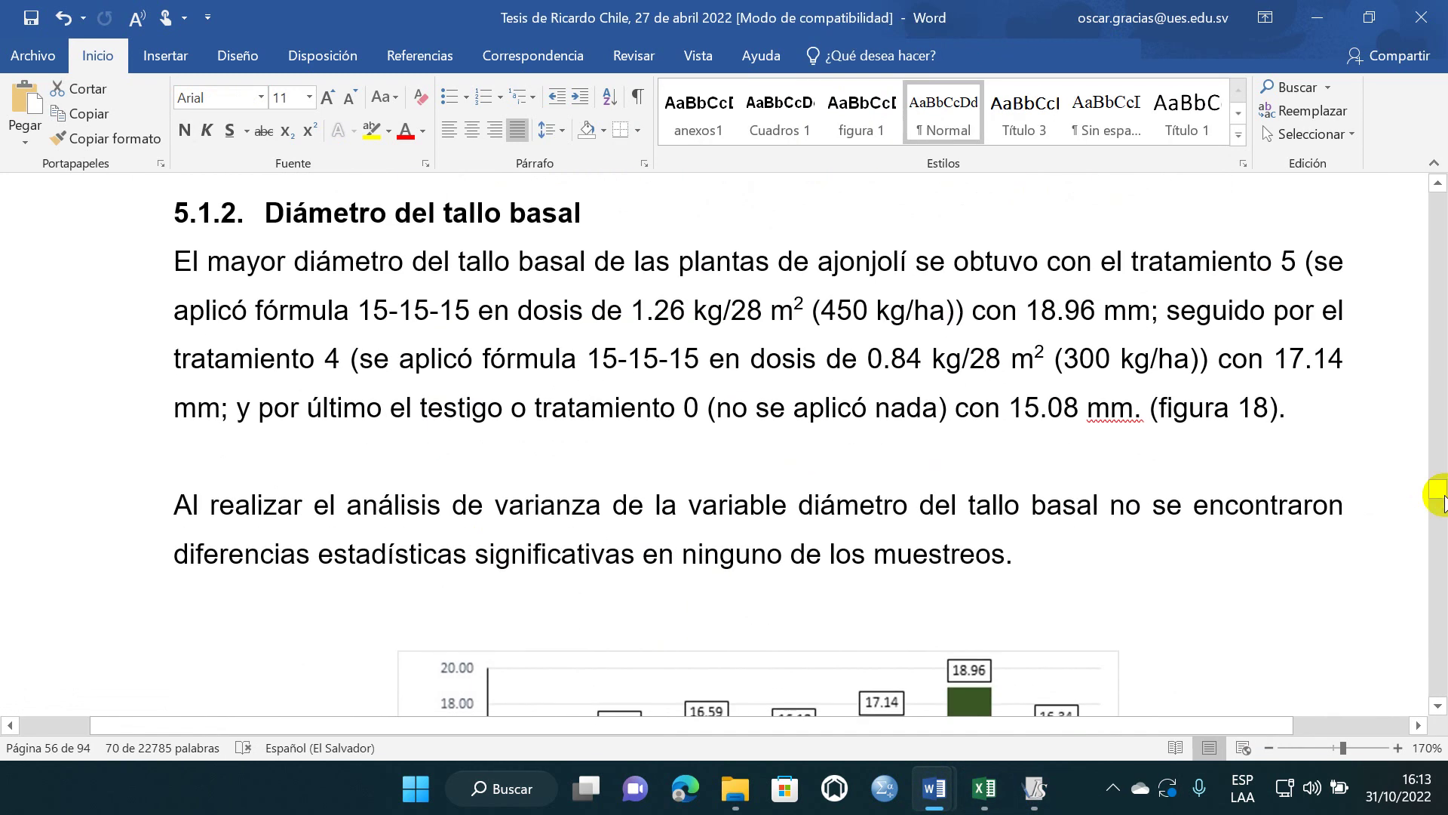
pyautogui.moveTo(1437, 519); pyautogui.dragTo(1424, 607)
pyautogui.scroll(15, 402, 424)
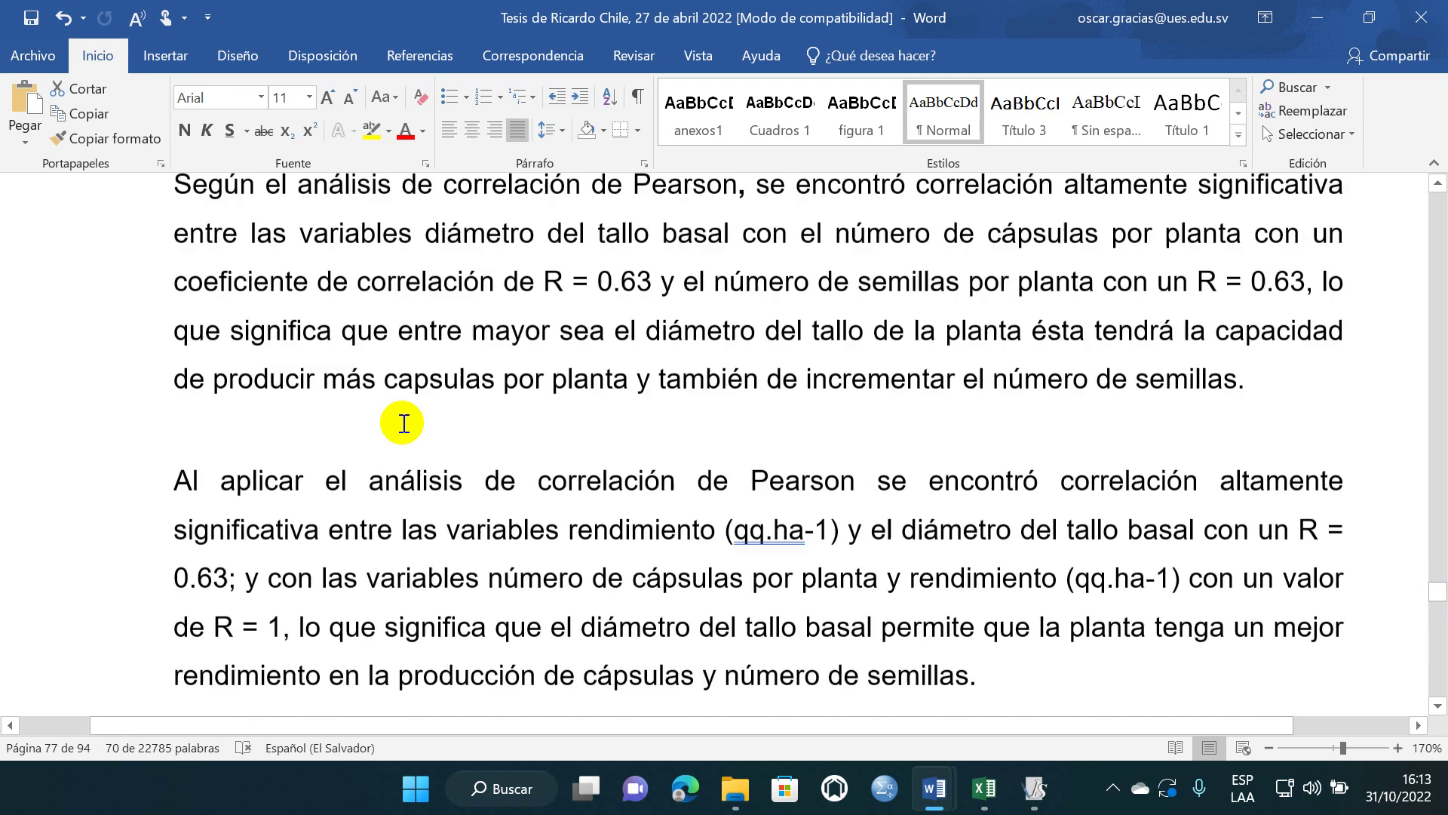
pyautogui.scroll(15, 404, 424)
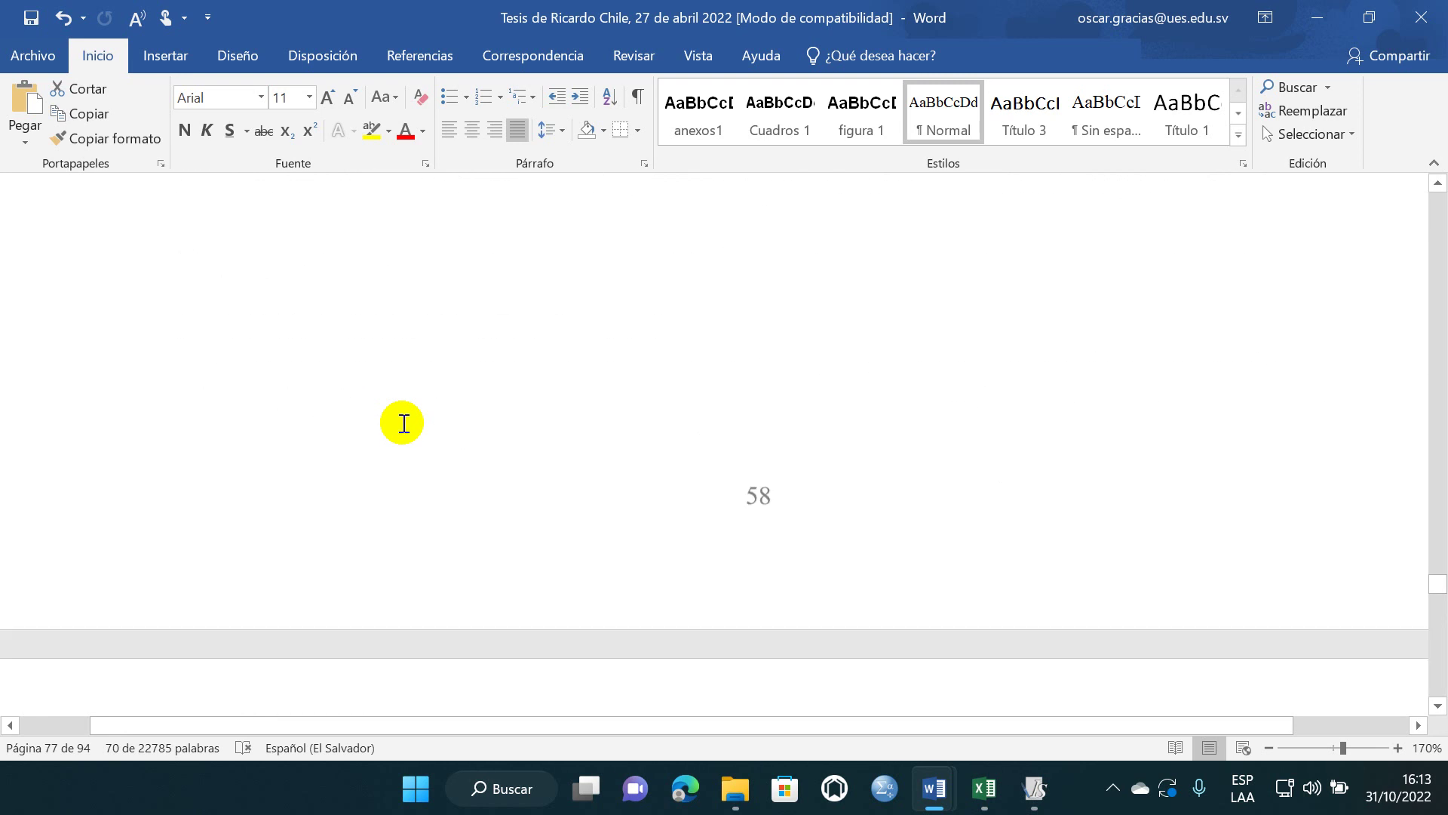
pyautogui.scroll(-20, 329, 388)
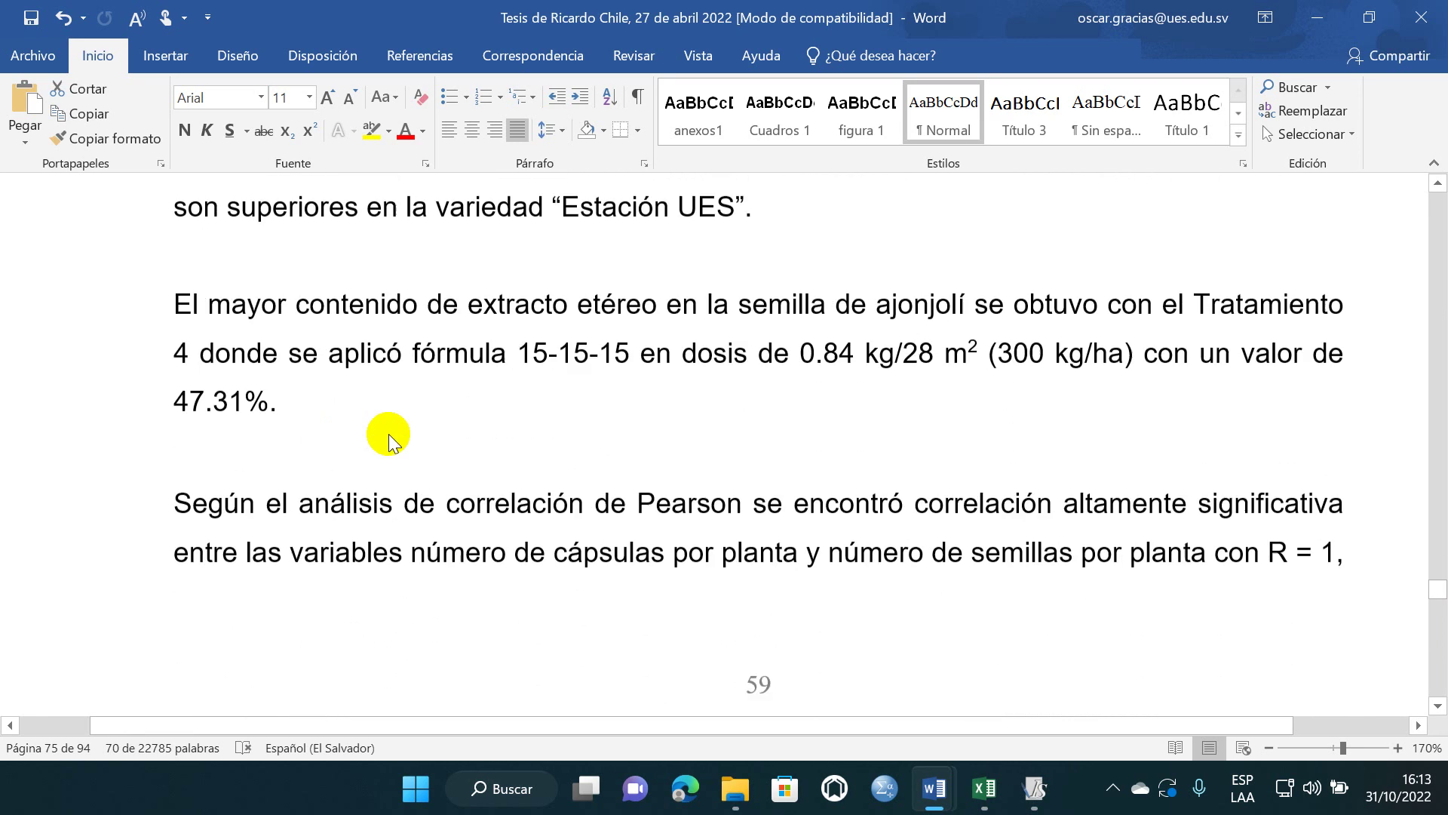
pyautogui.scroll(-20, 400, 451)
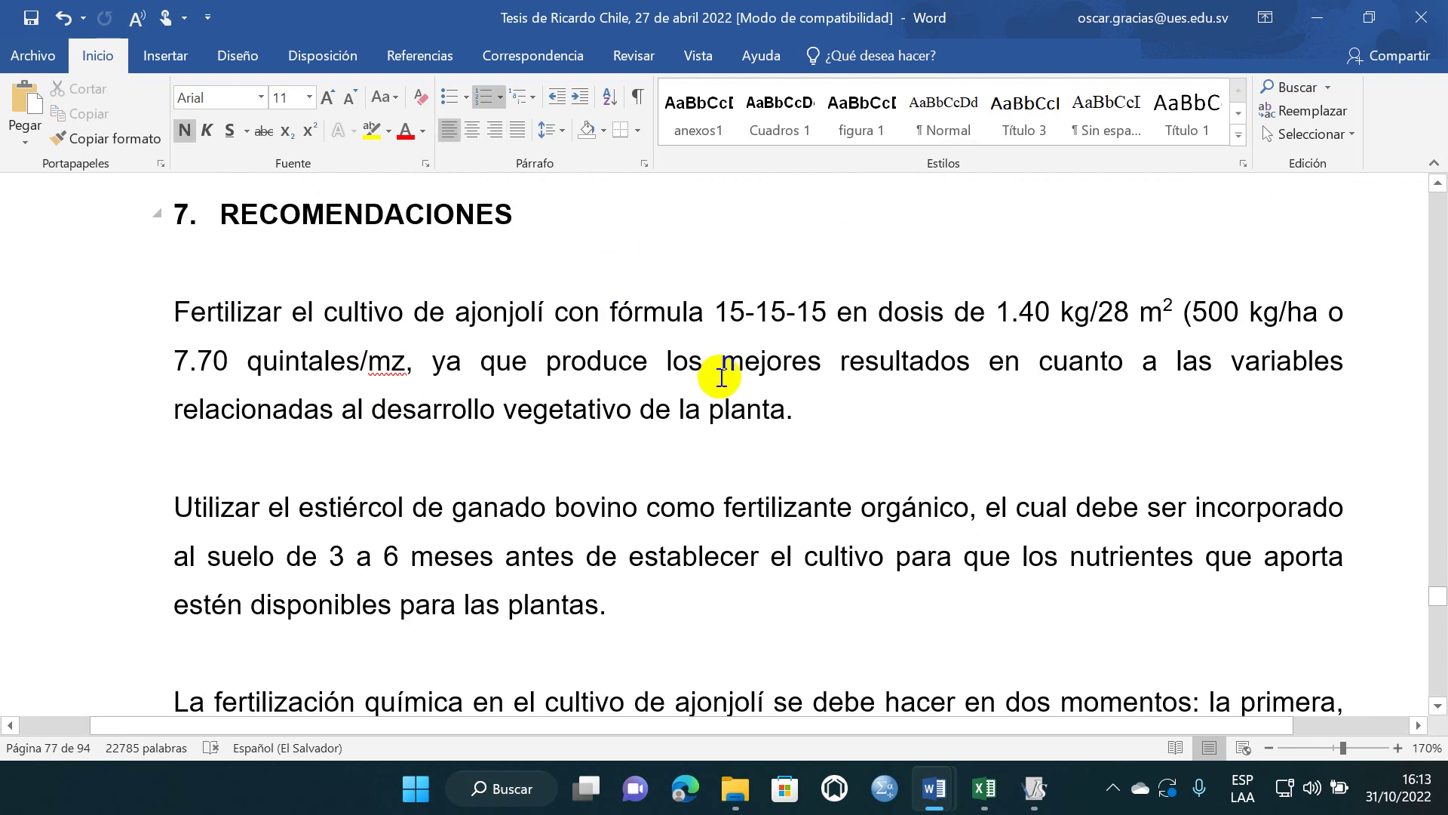
pyautogui.scroll(-2, 736, 389)
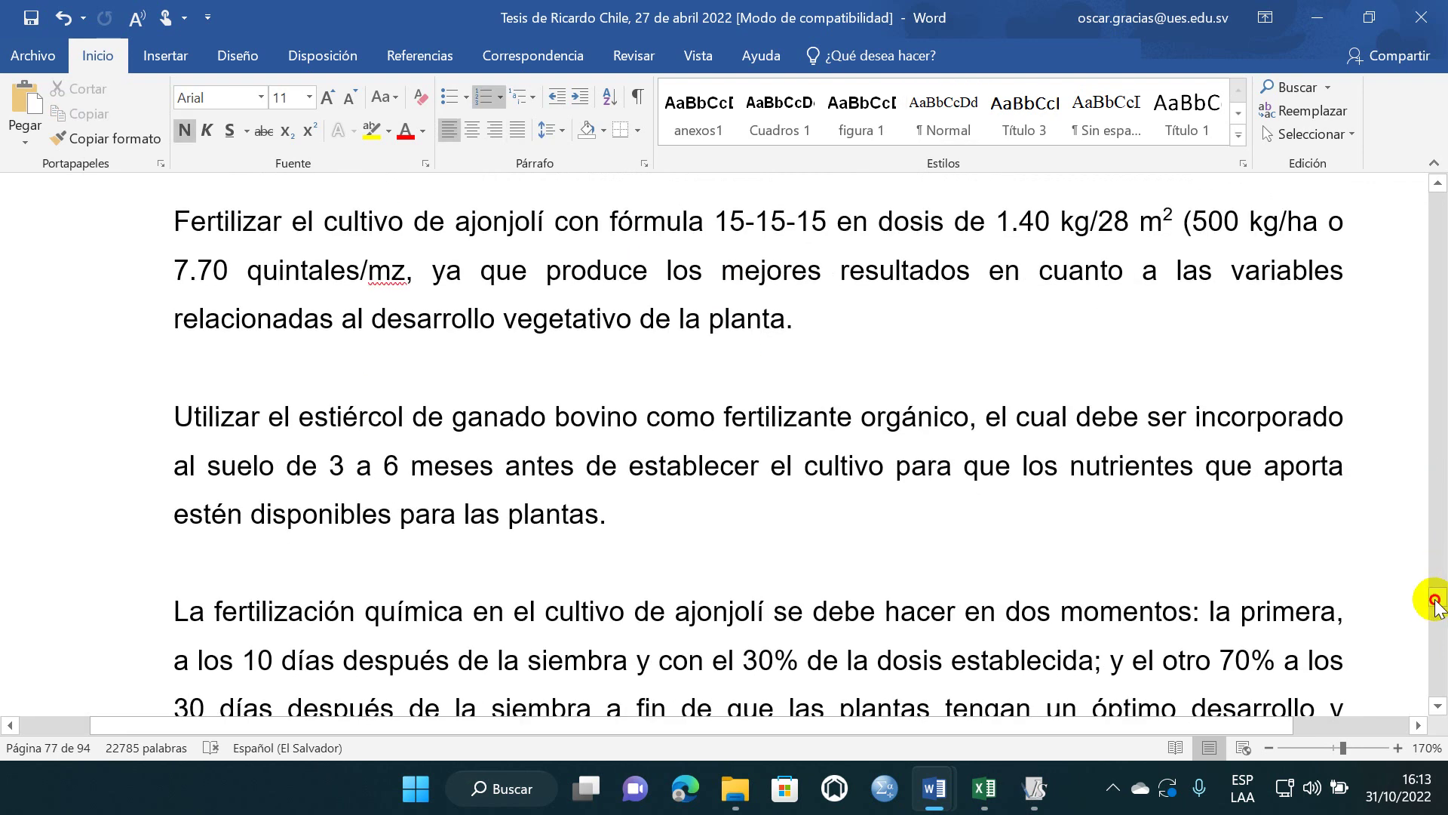
# - Go to the thesis's RESUMEN section and highlight its opening location paragraph and its objective paragraph while reading
pyautogui.moveTo(1436, 599); pyautogui.dragTo(1407, 181)
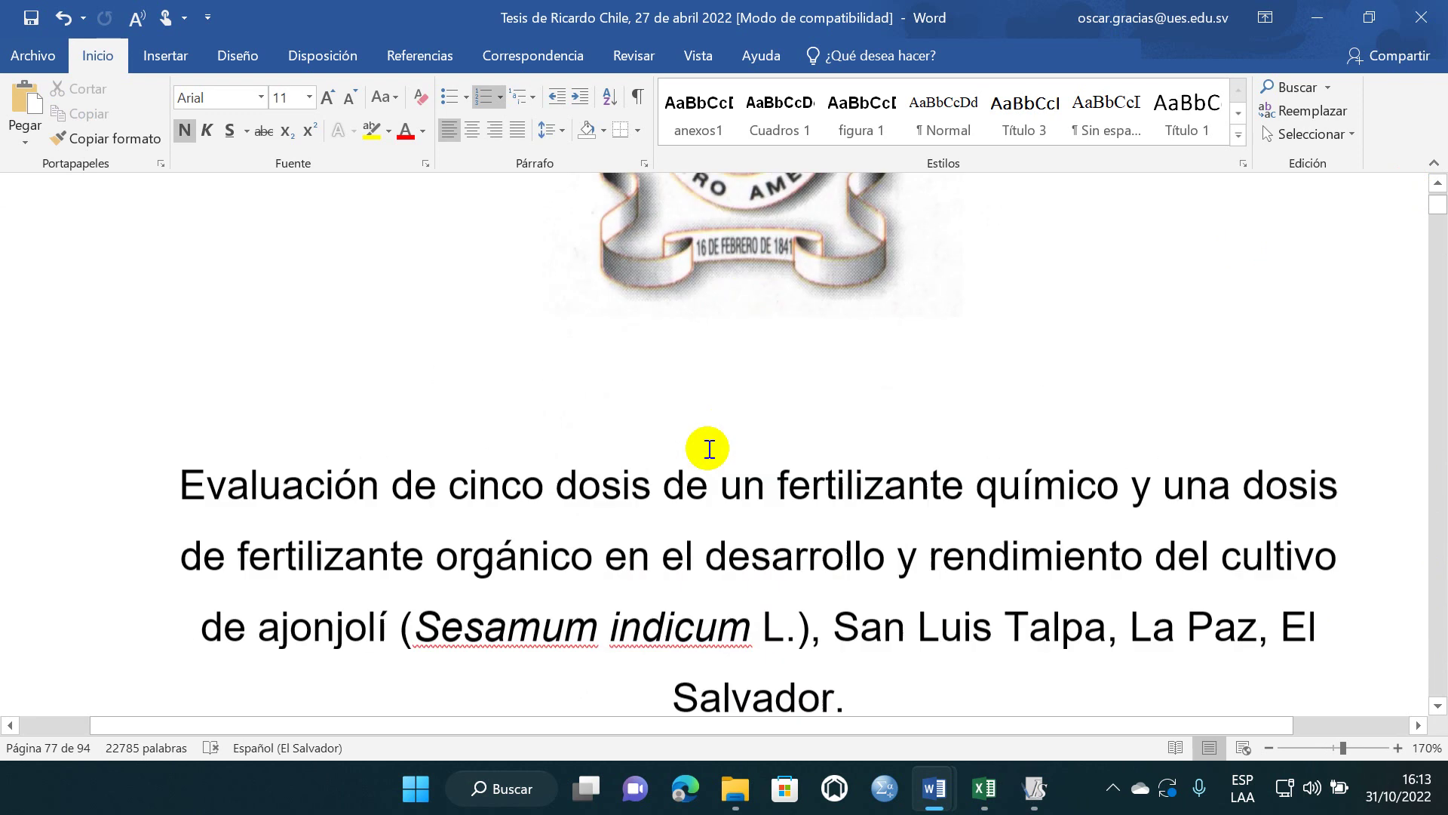
pyautogui.scroll(-10, 709, 449)
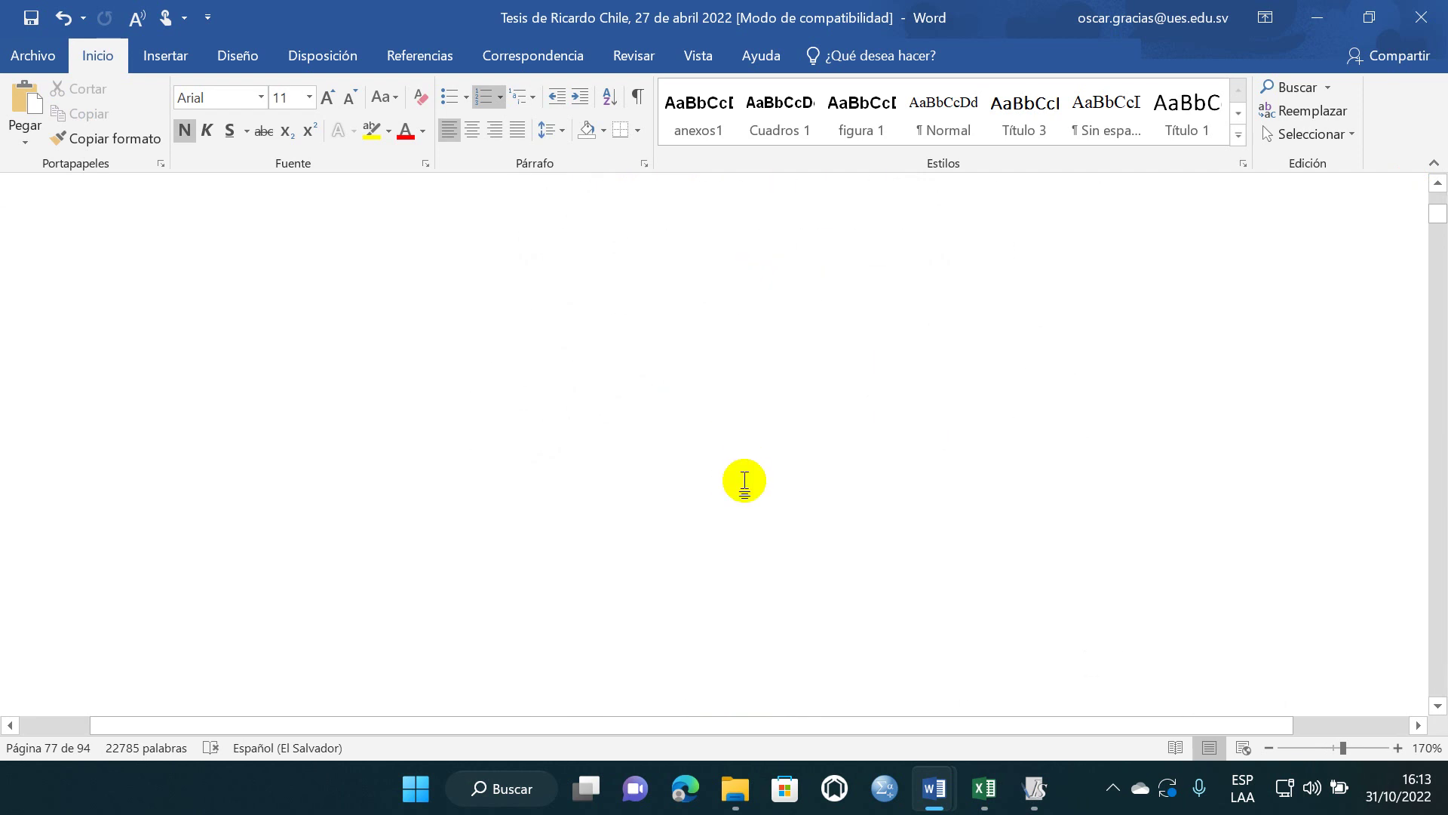
pyautogui.scroll(-12, 745, 480)
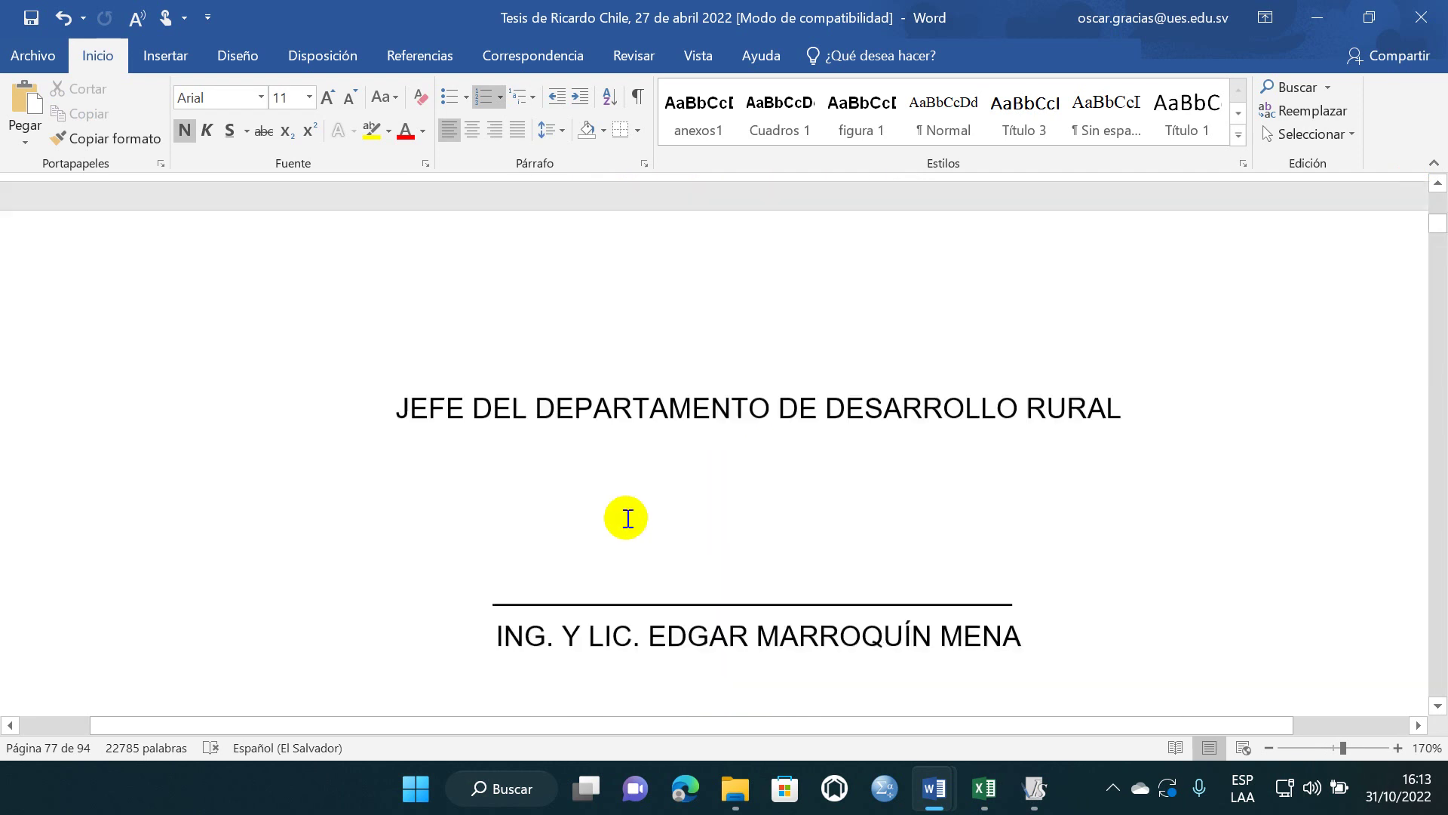
pyautogui.scroll(-10, 627, 518)
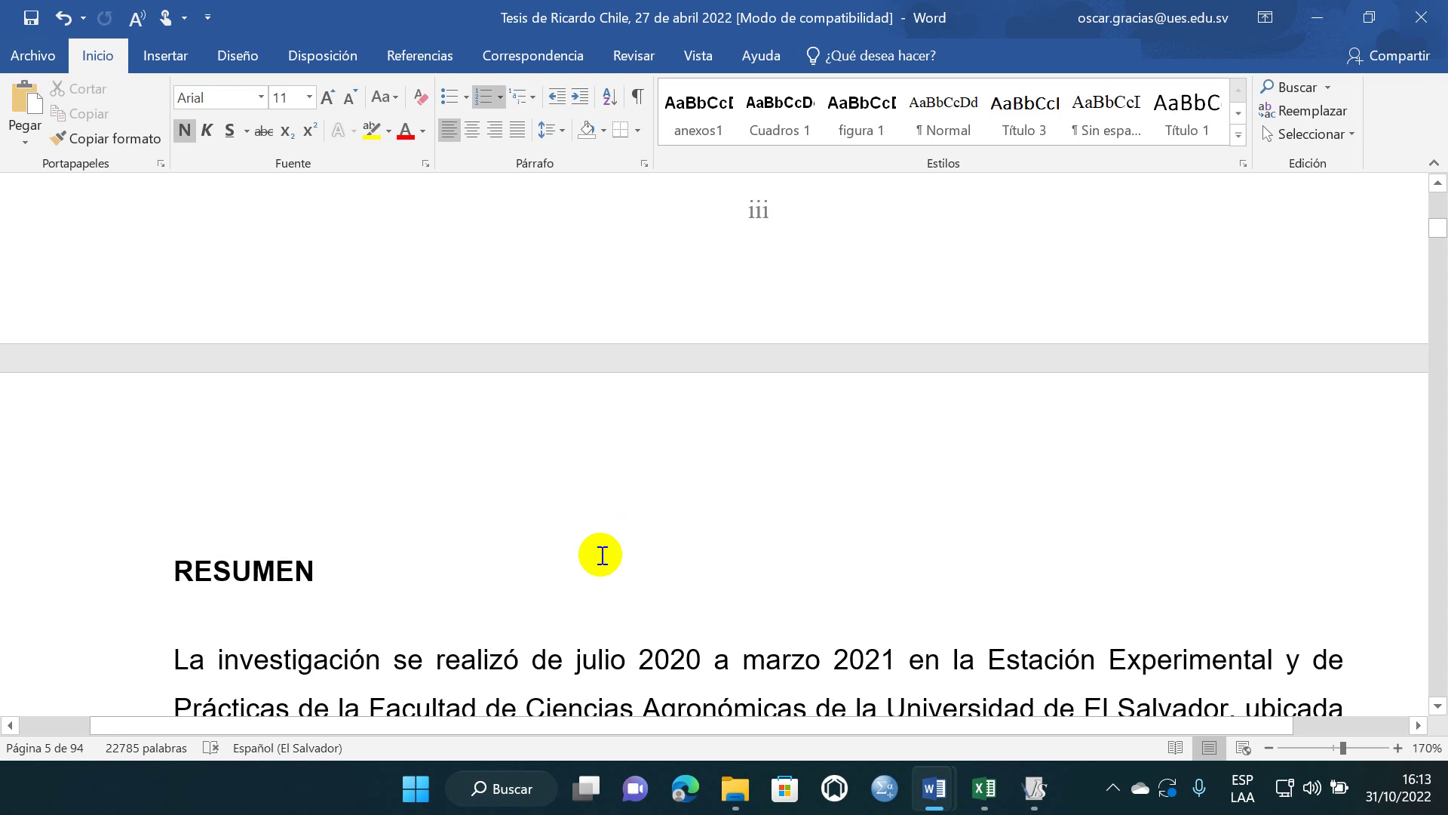
pyautogui.scroll(-5, 601, 555)
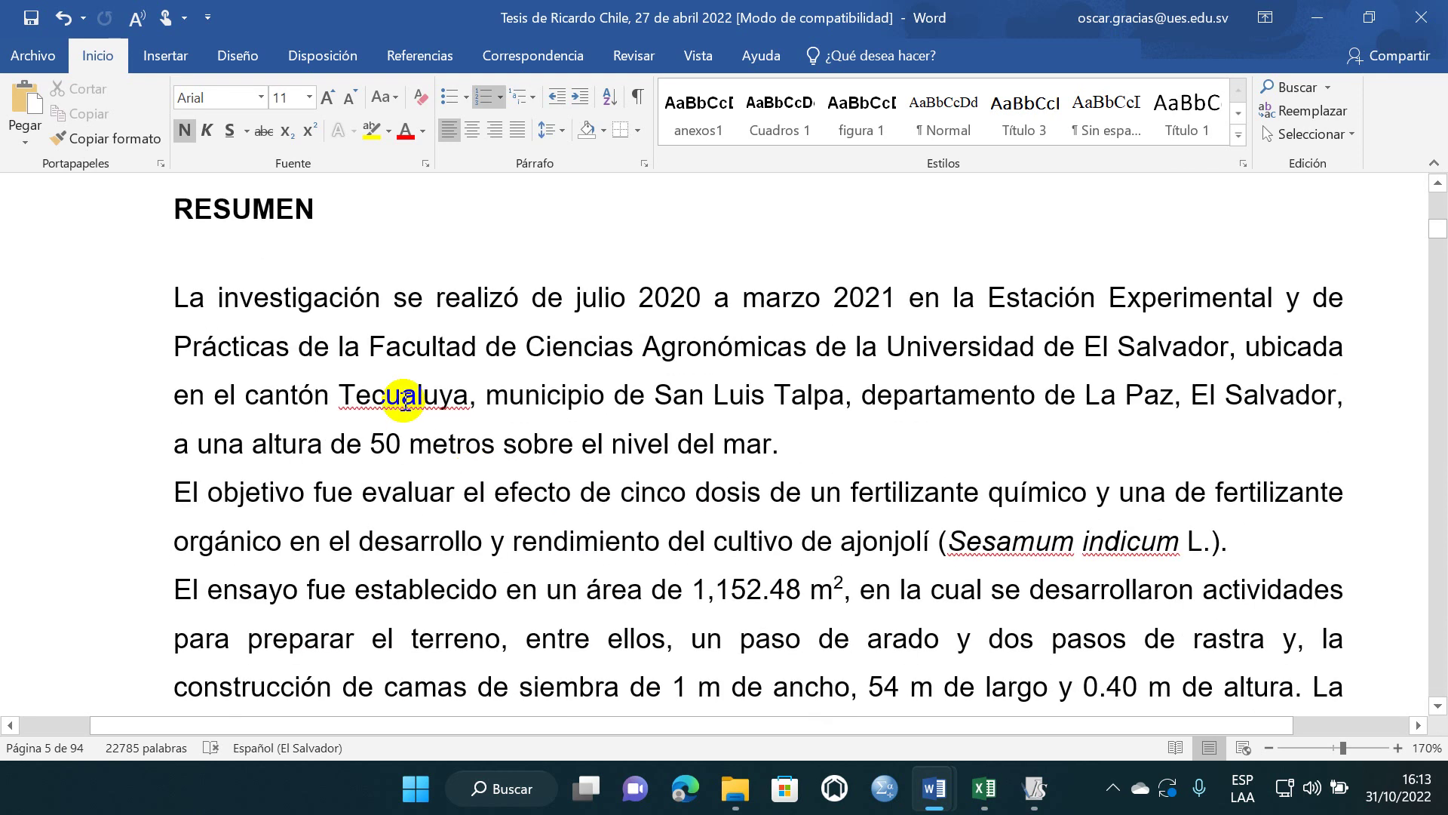
pyautogui.scroll(-2, 513, 367)
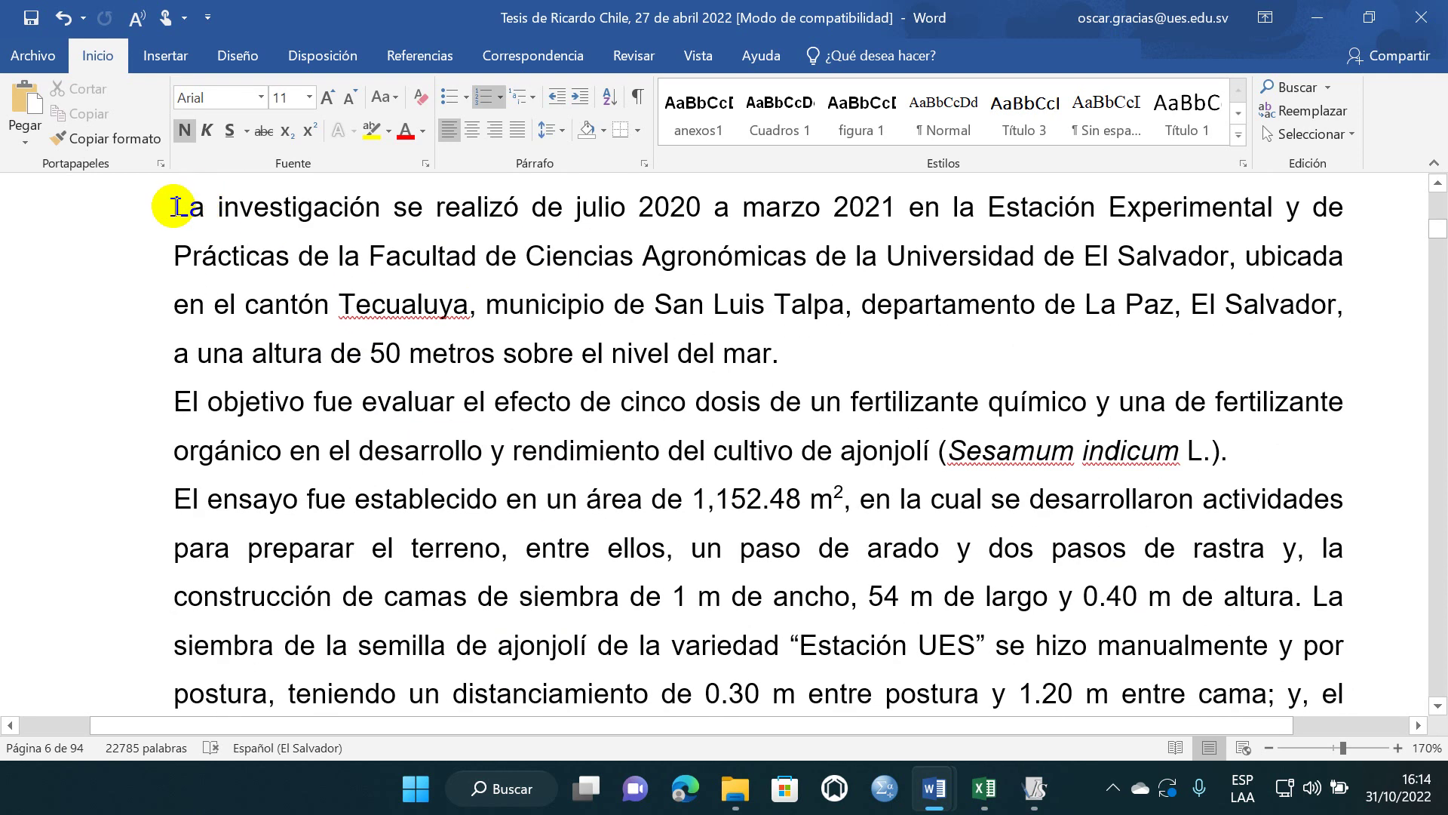
pyautogui.moveTo(175, 206); pyautogui.dragTo(788, 355)
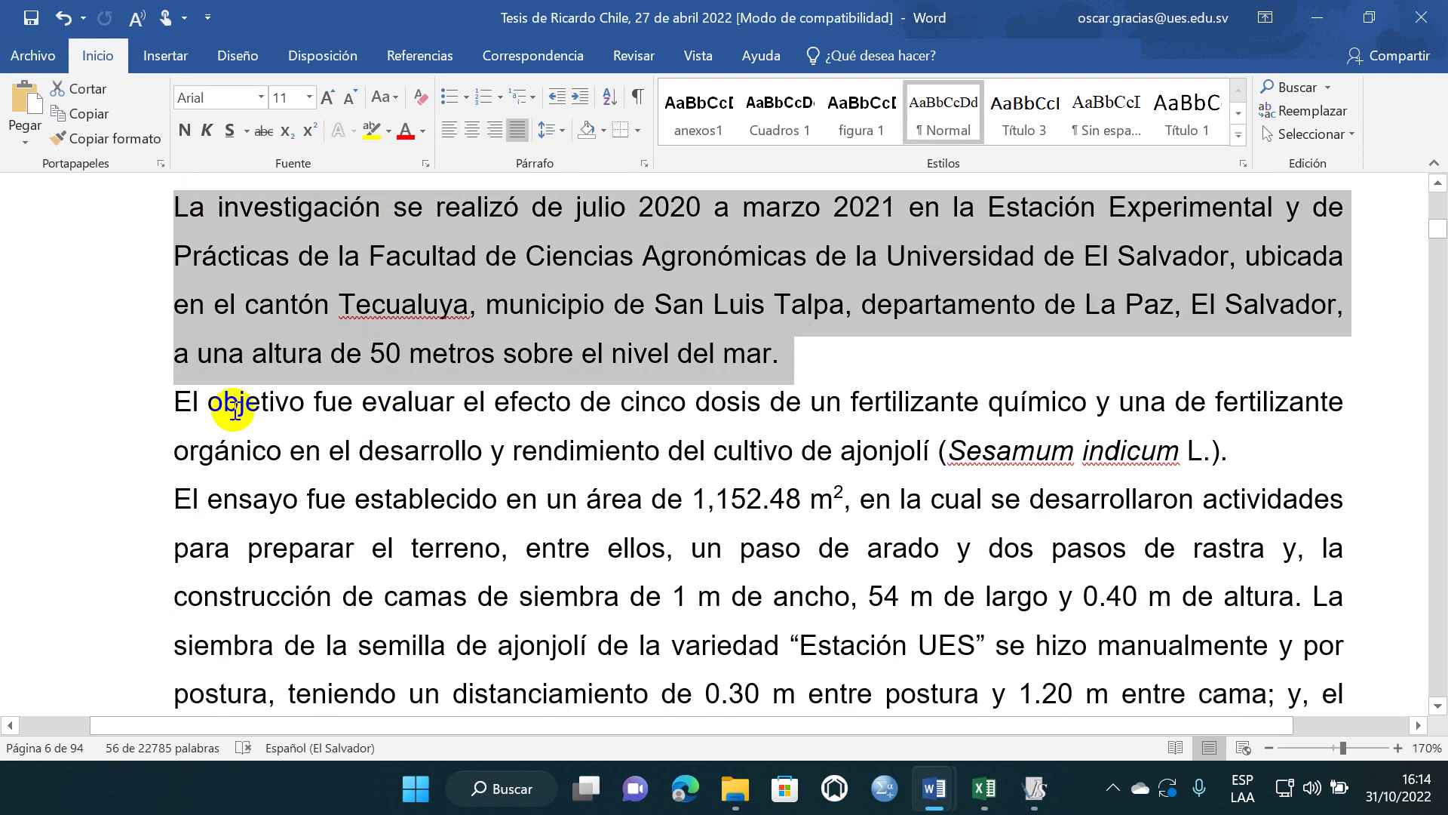
pyautogui.moveTo(178, 403); pyautogui.dragTo(555, 451)
pyautogui.moveTo(977, 451); pyautogui.dragTo(1269, 450)
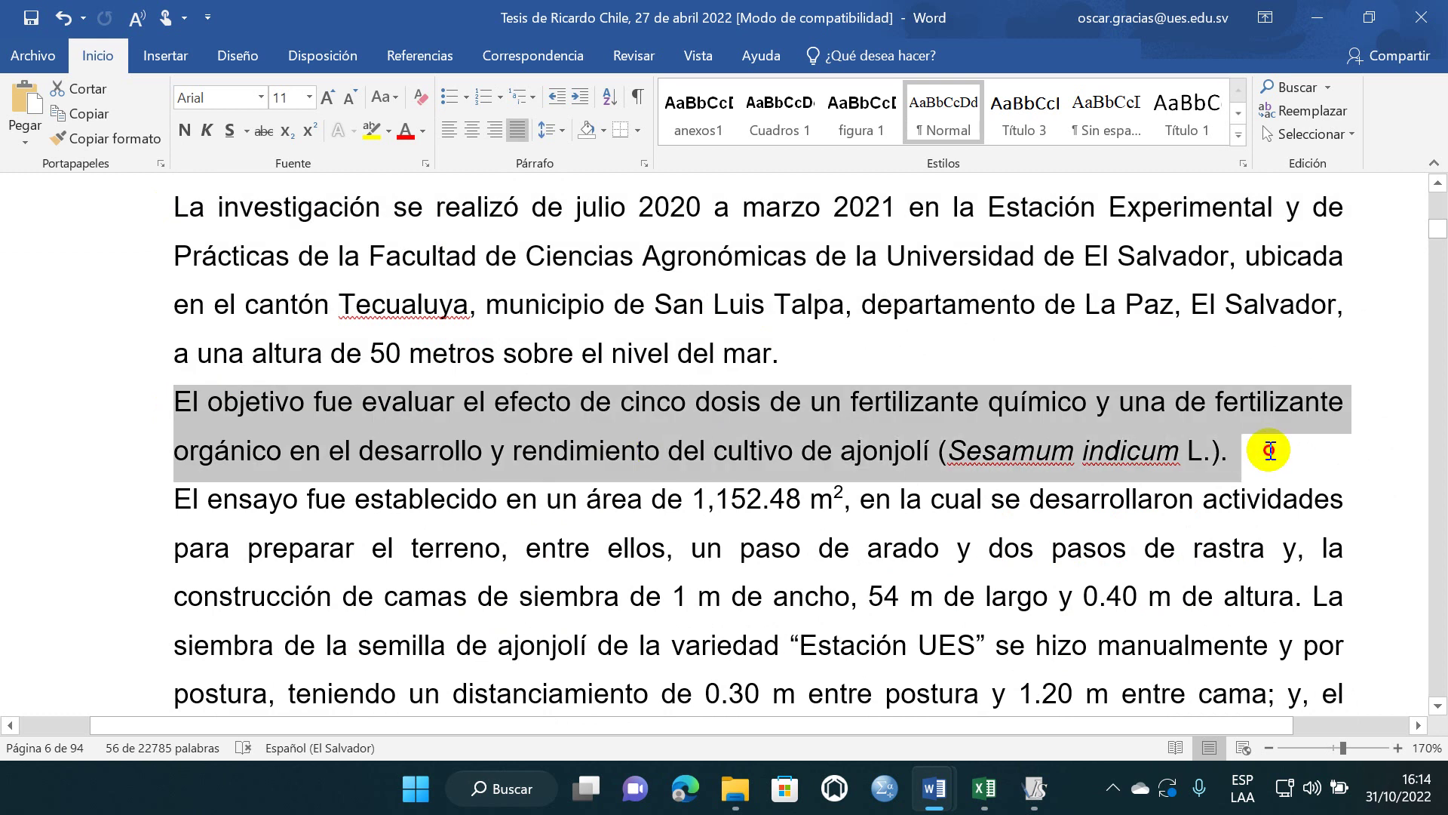
pyautogui.scroll(-3, 479, 475)
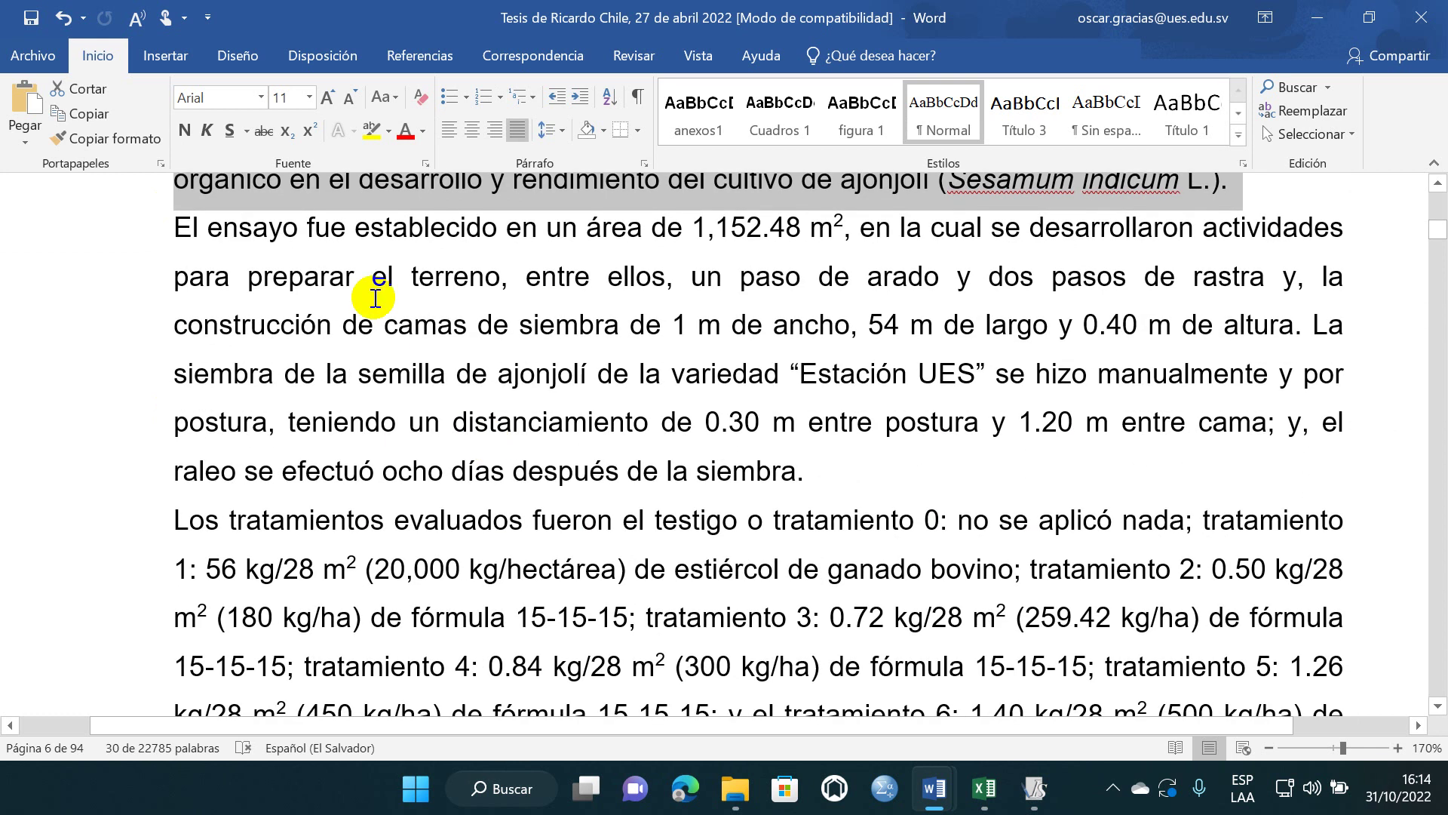